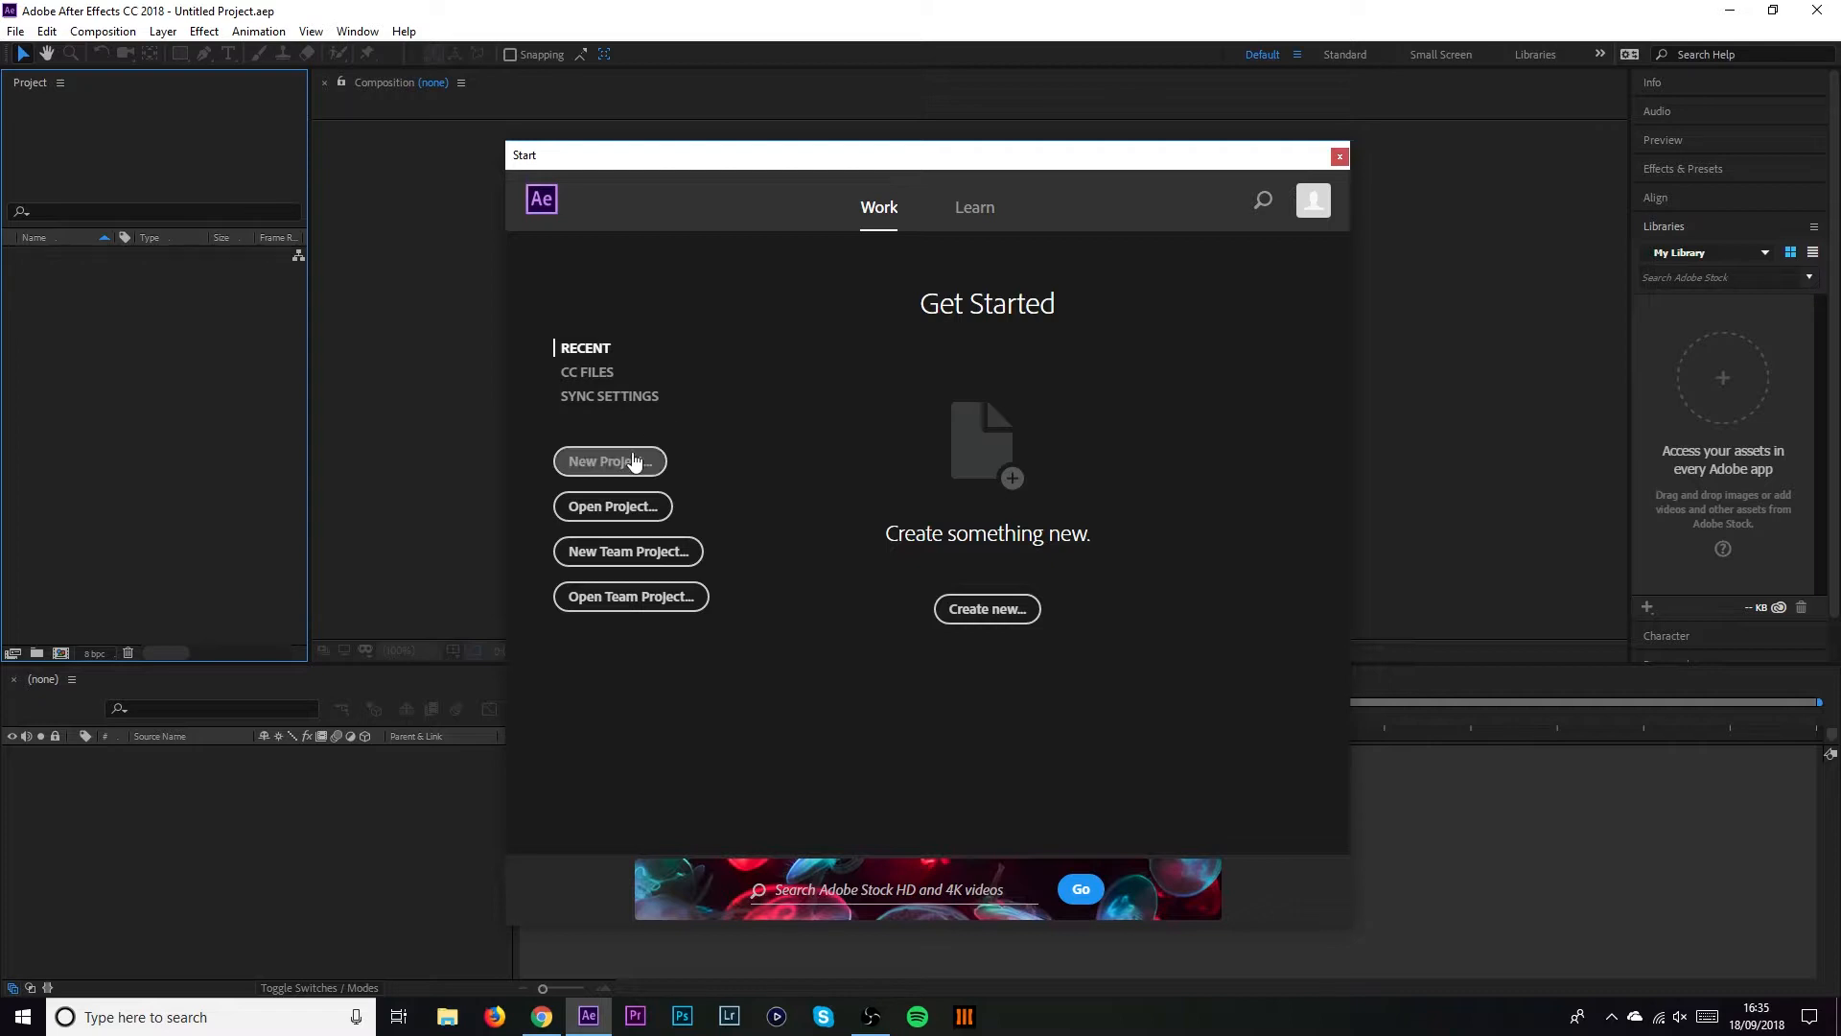
Start a new project and create the 1920×1080 'Intro' composition, 0:00:10:00 long at 24 fps
click(610, 461)
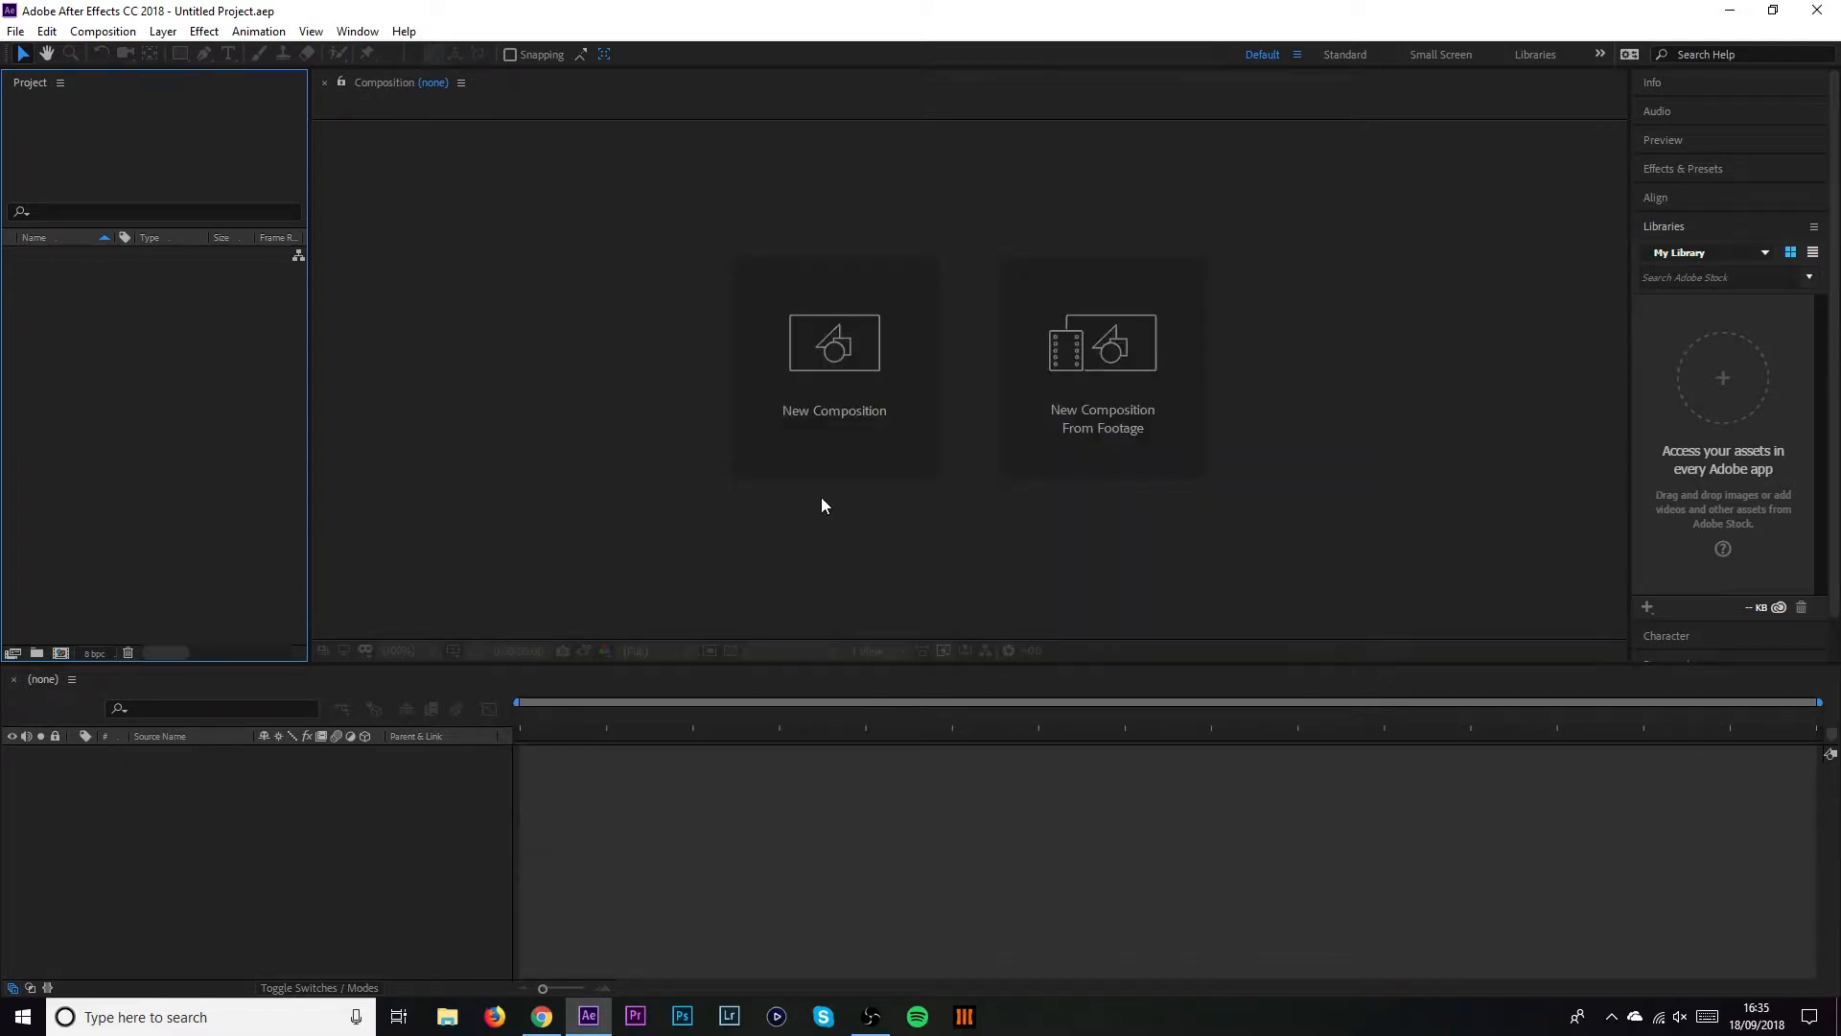
click(822, 437)
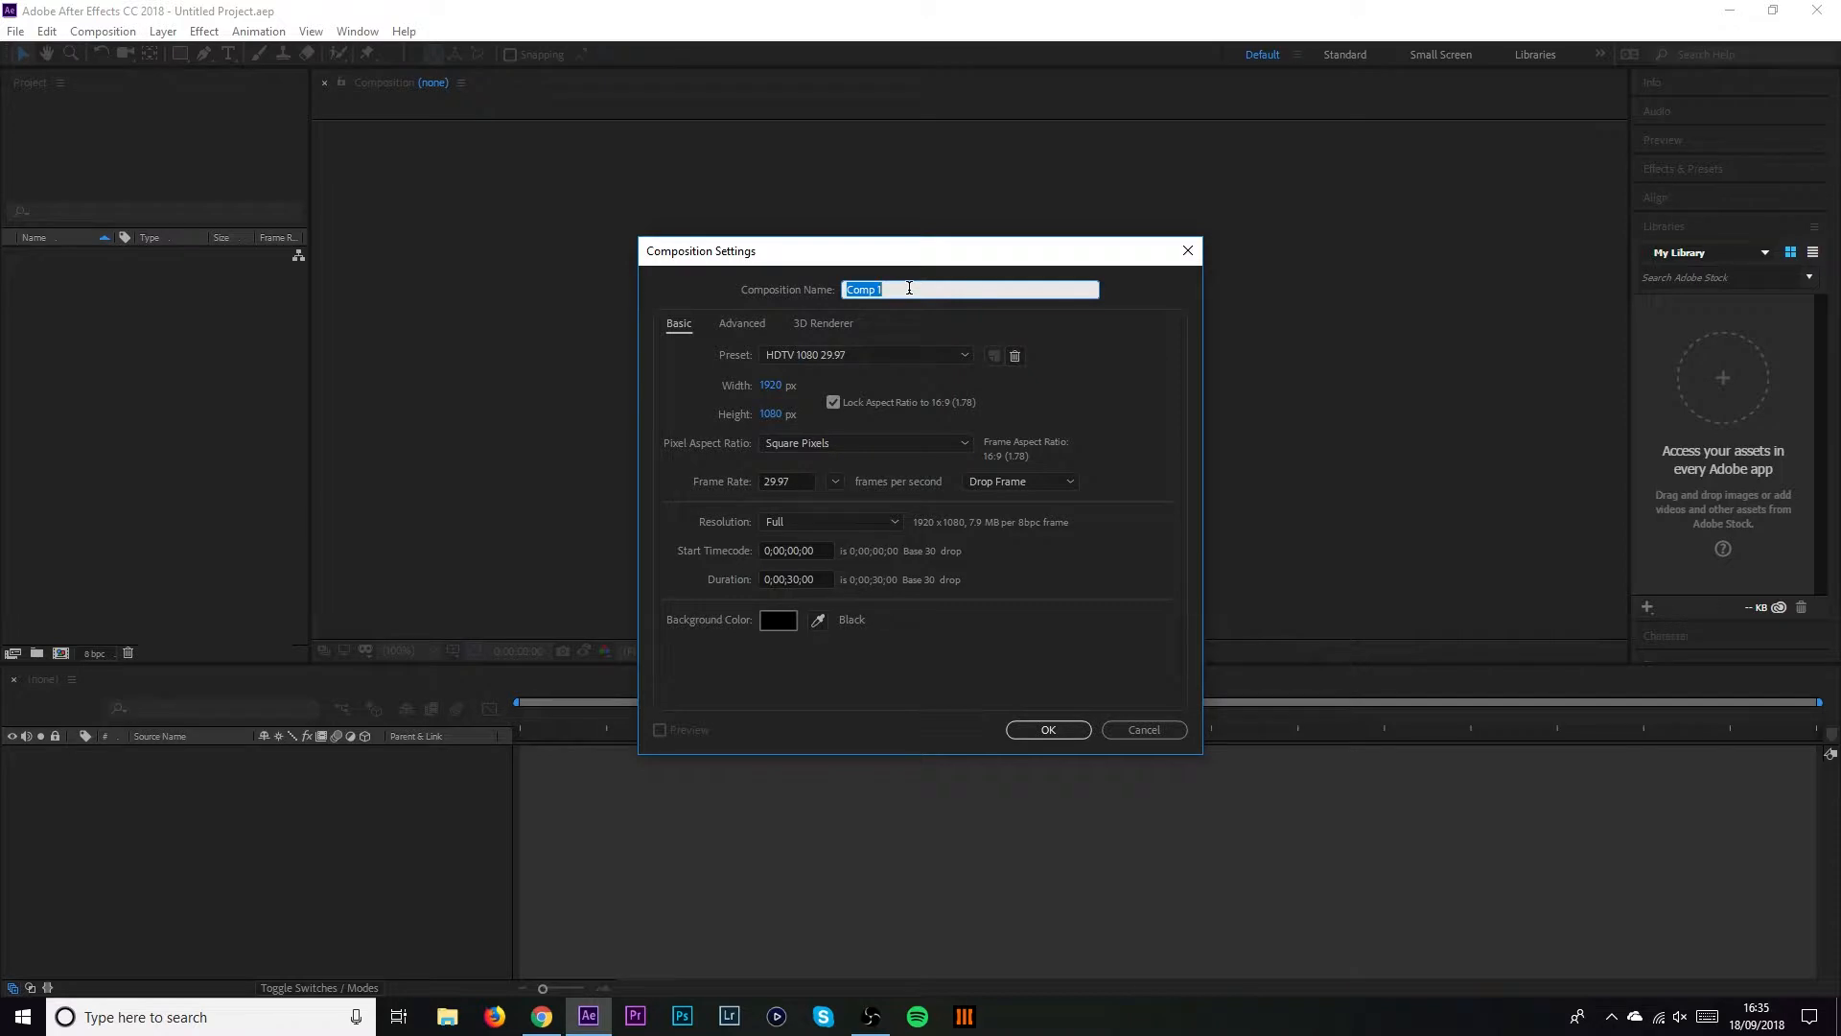
text(Intro)
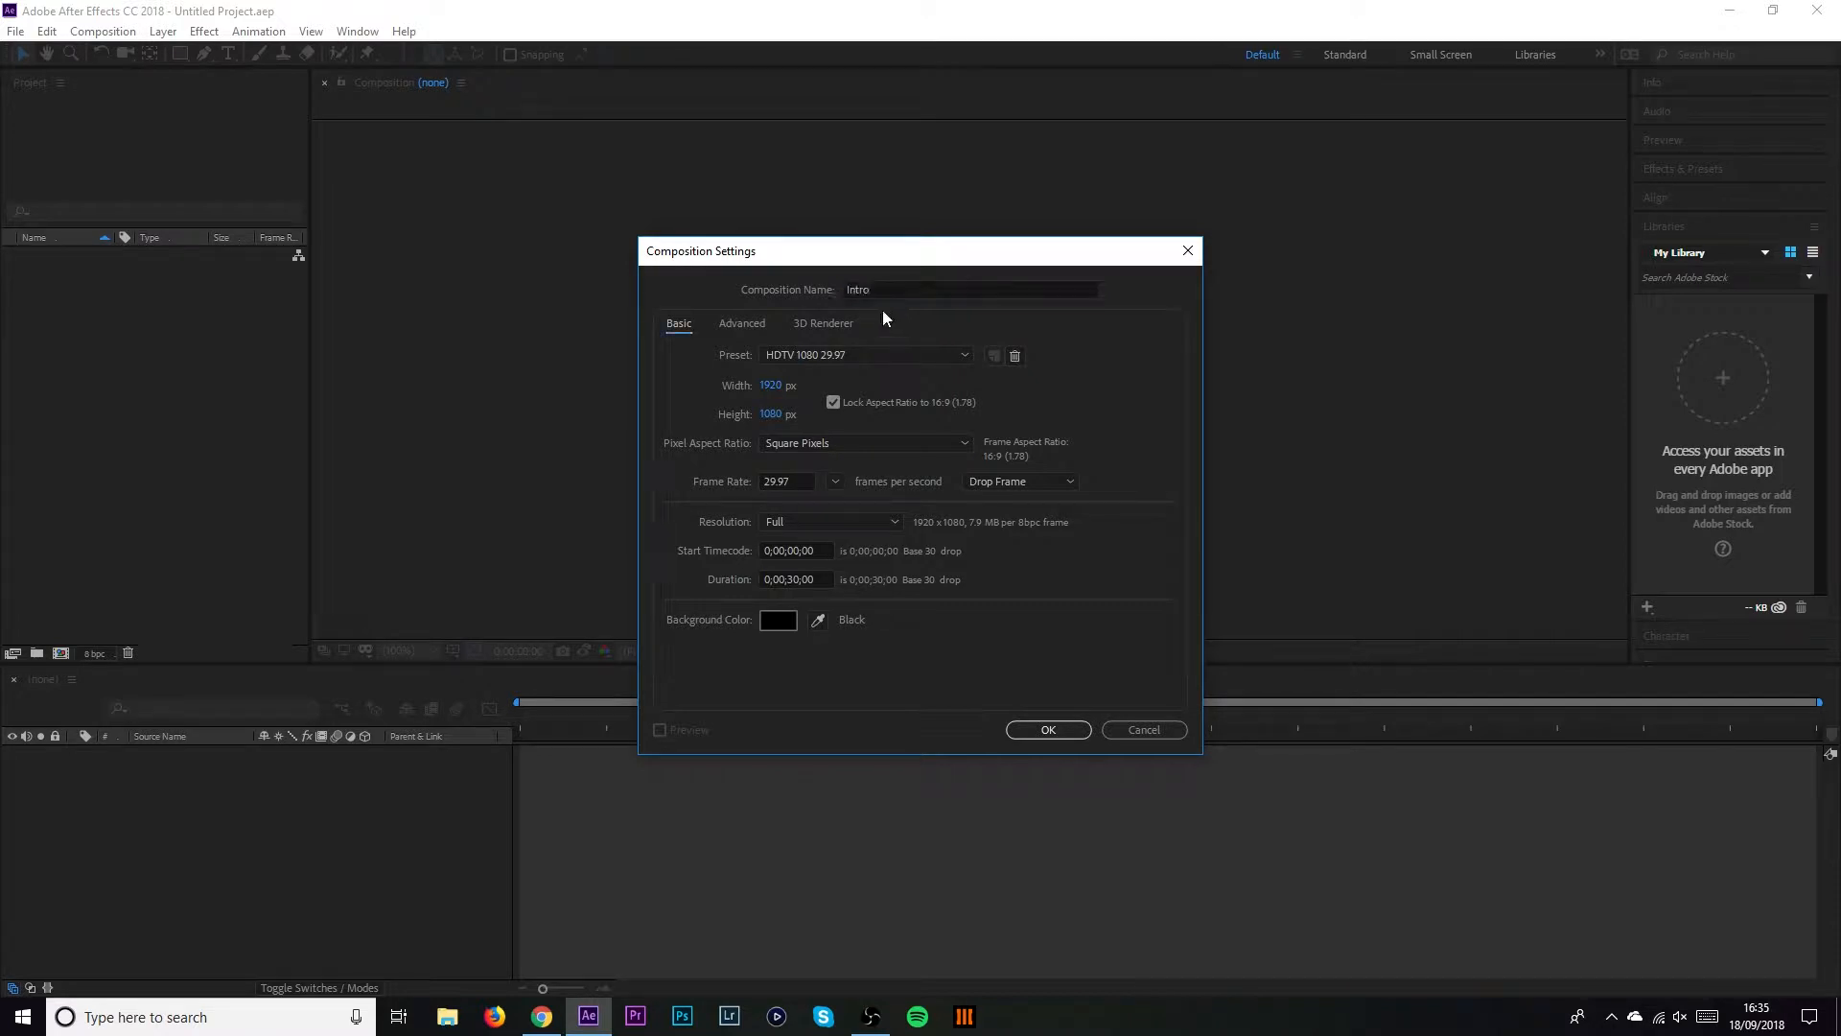
drag(795, 579, 786, 579)
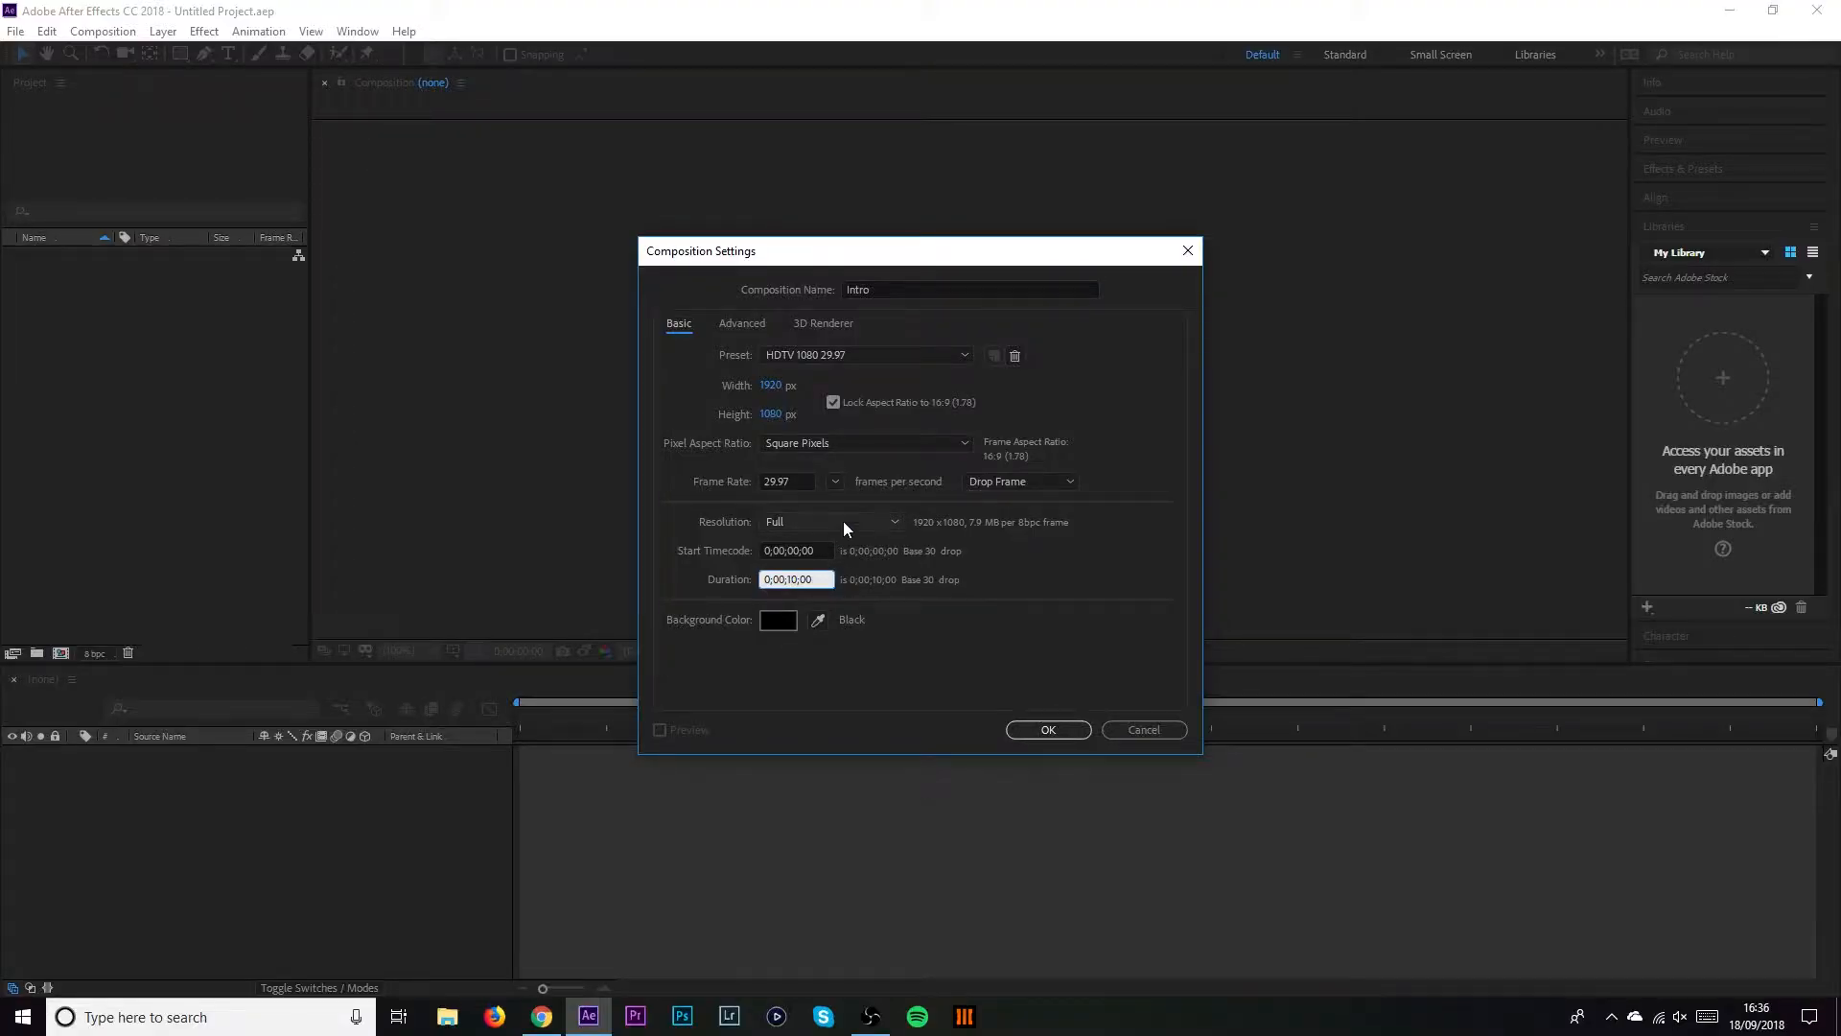
click(799, 481)
text(24)
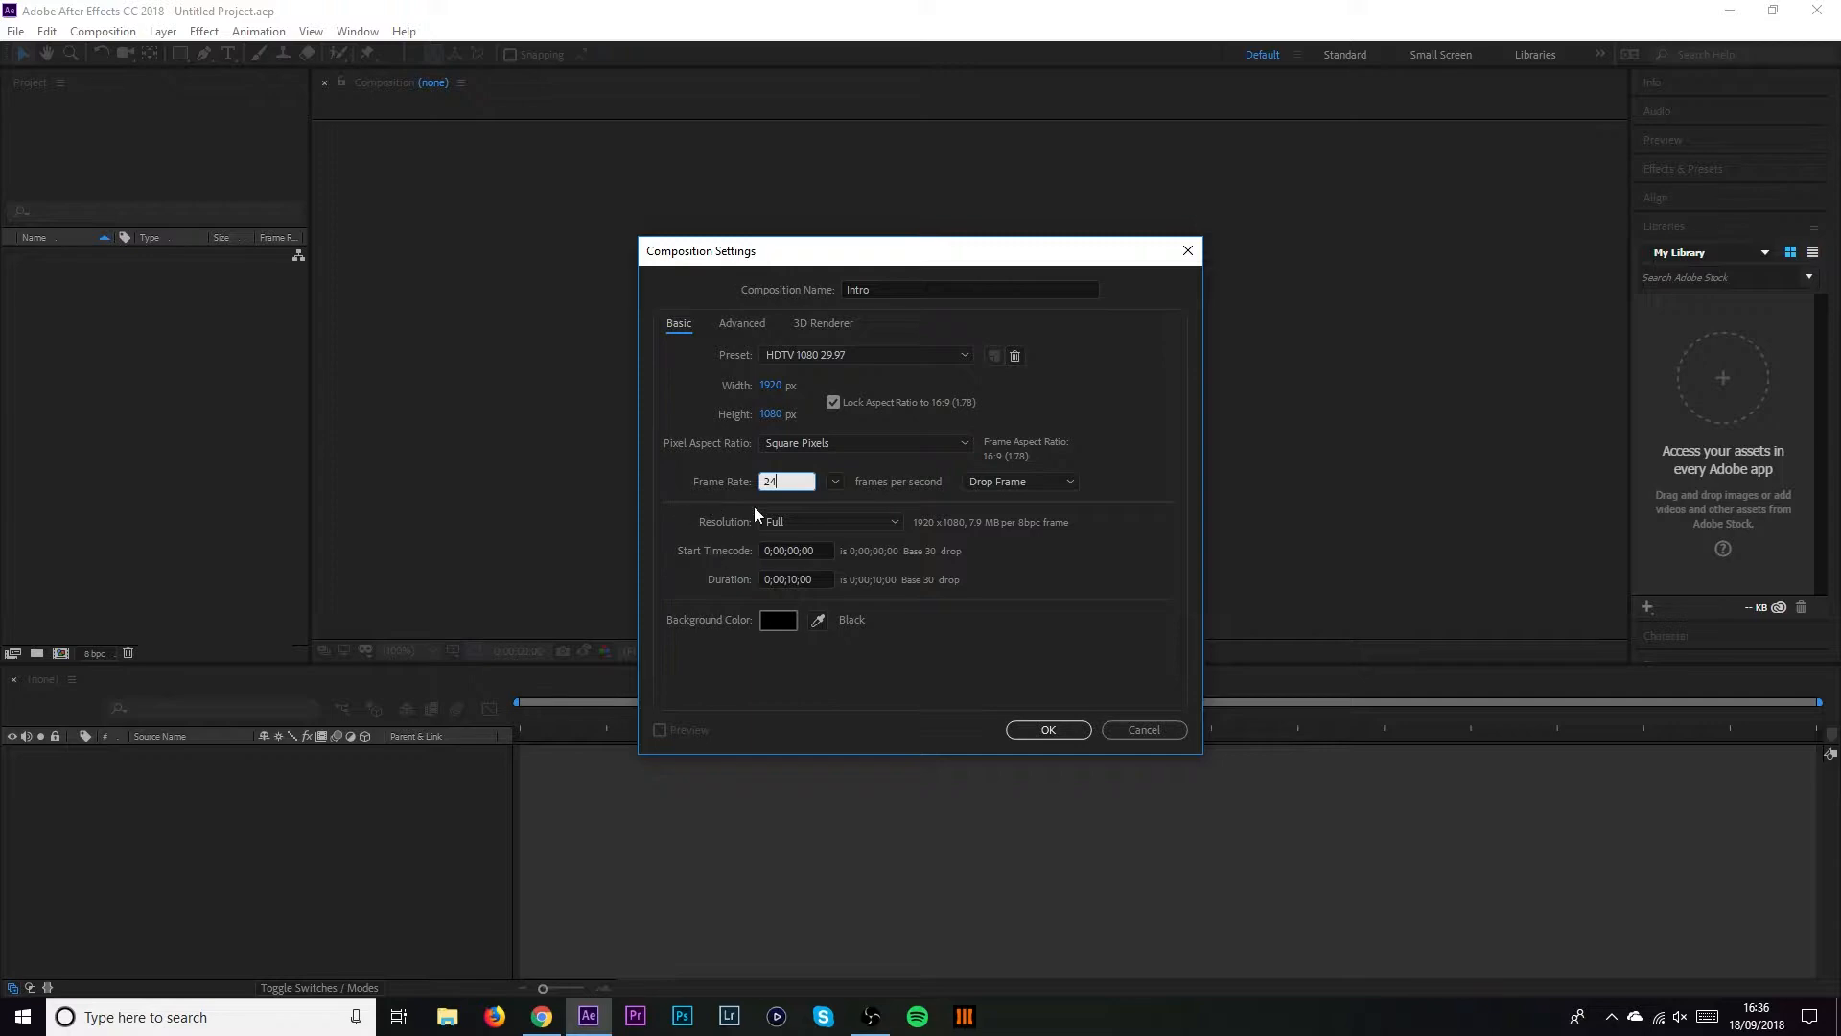
click(1153, 579)
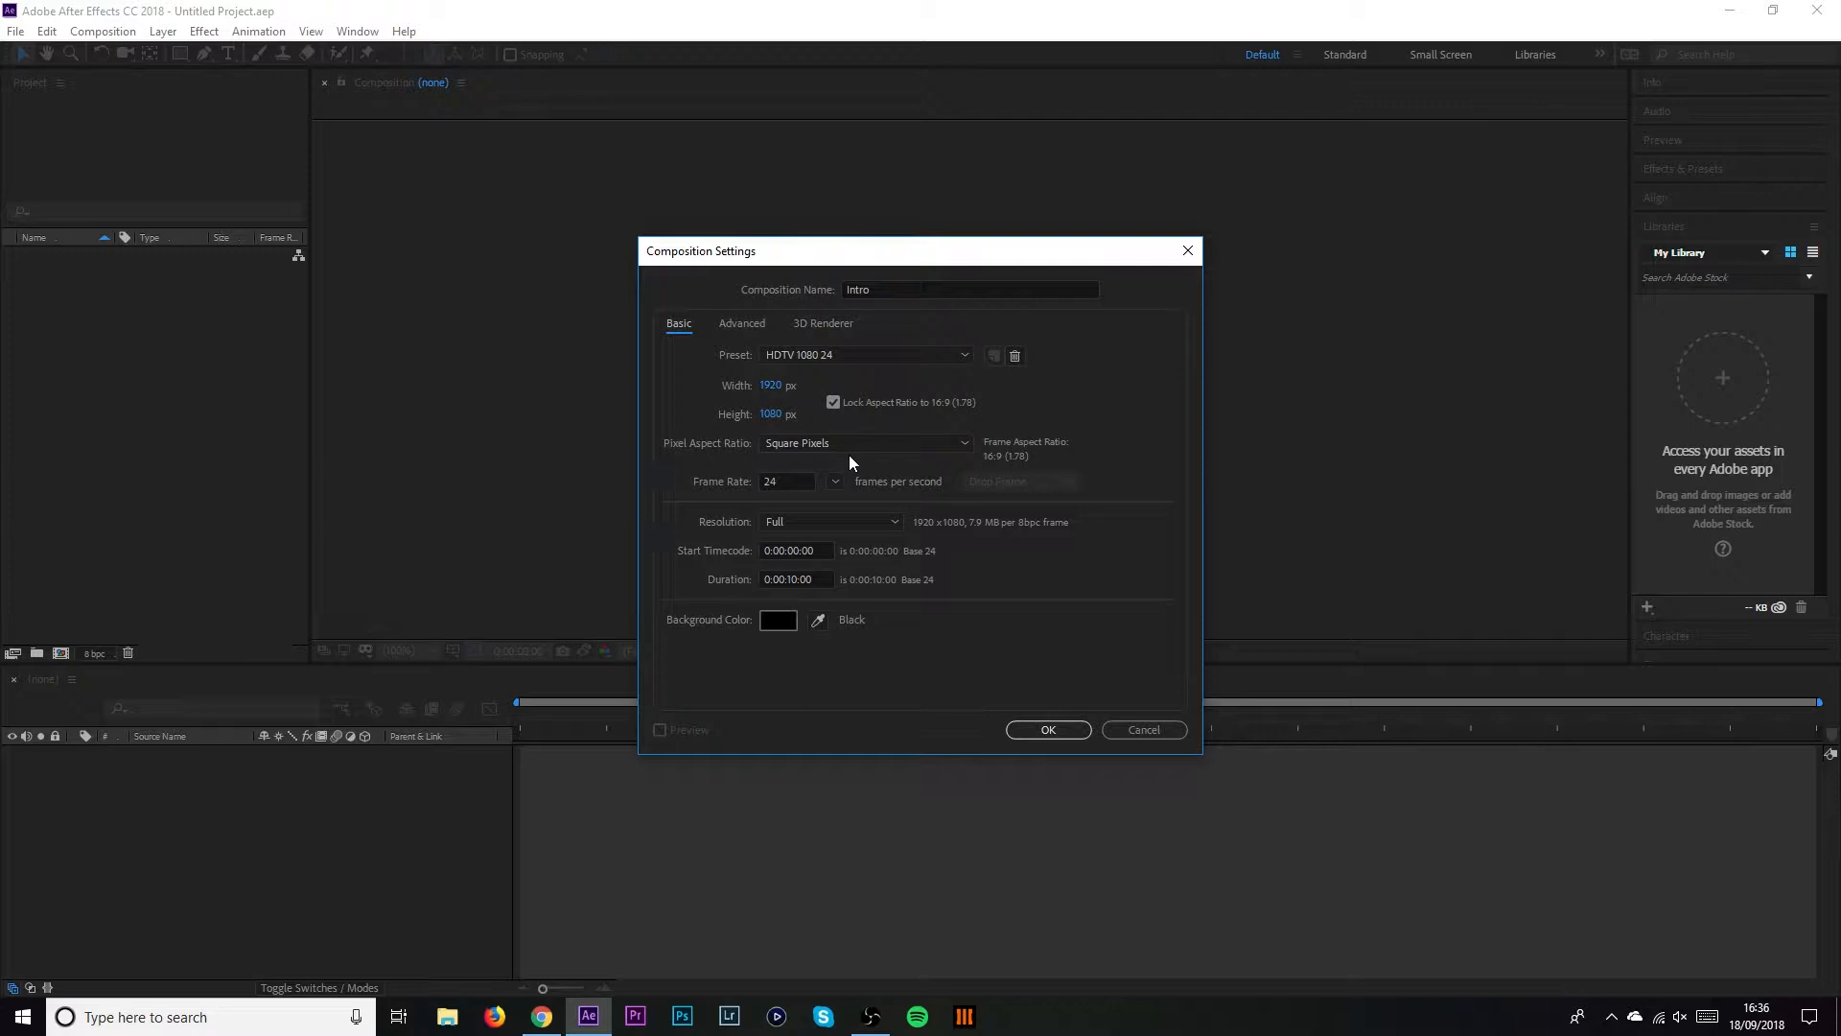
click(1048, 729)
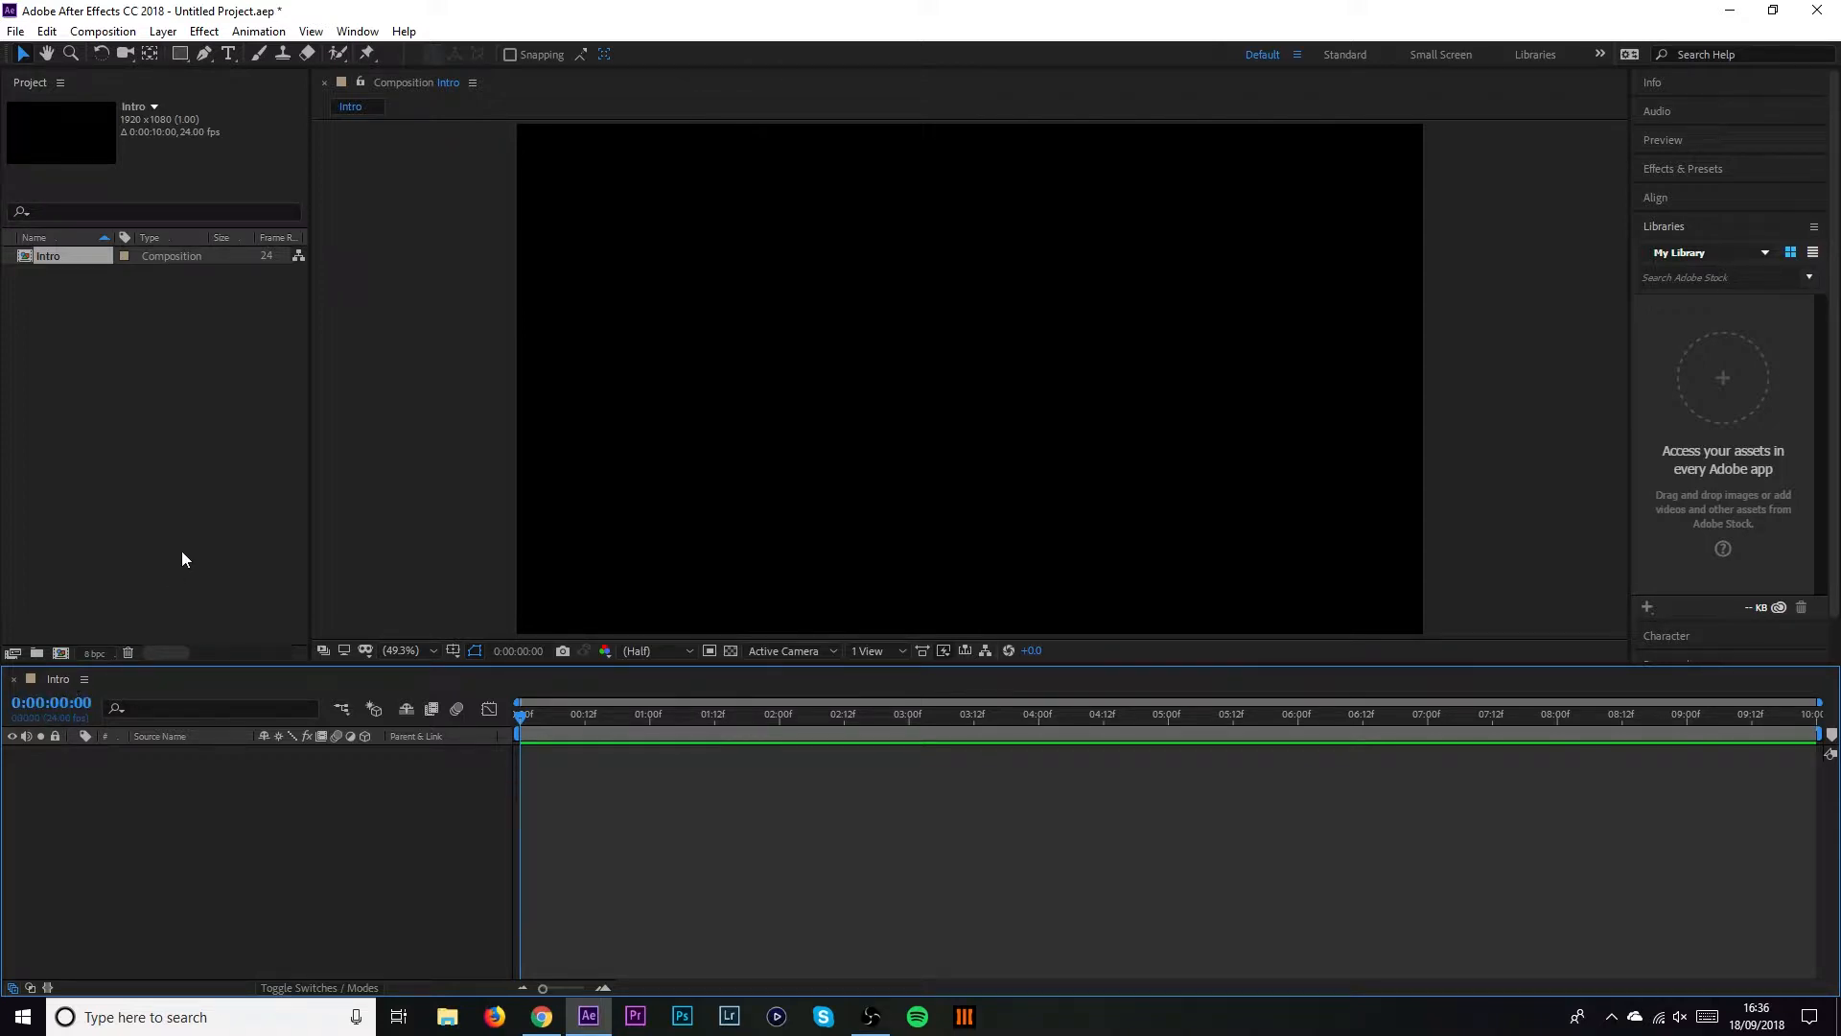
Choose the Rectangle tool and set its fill to None
click(185, 60)
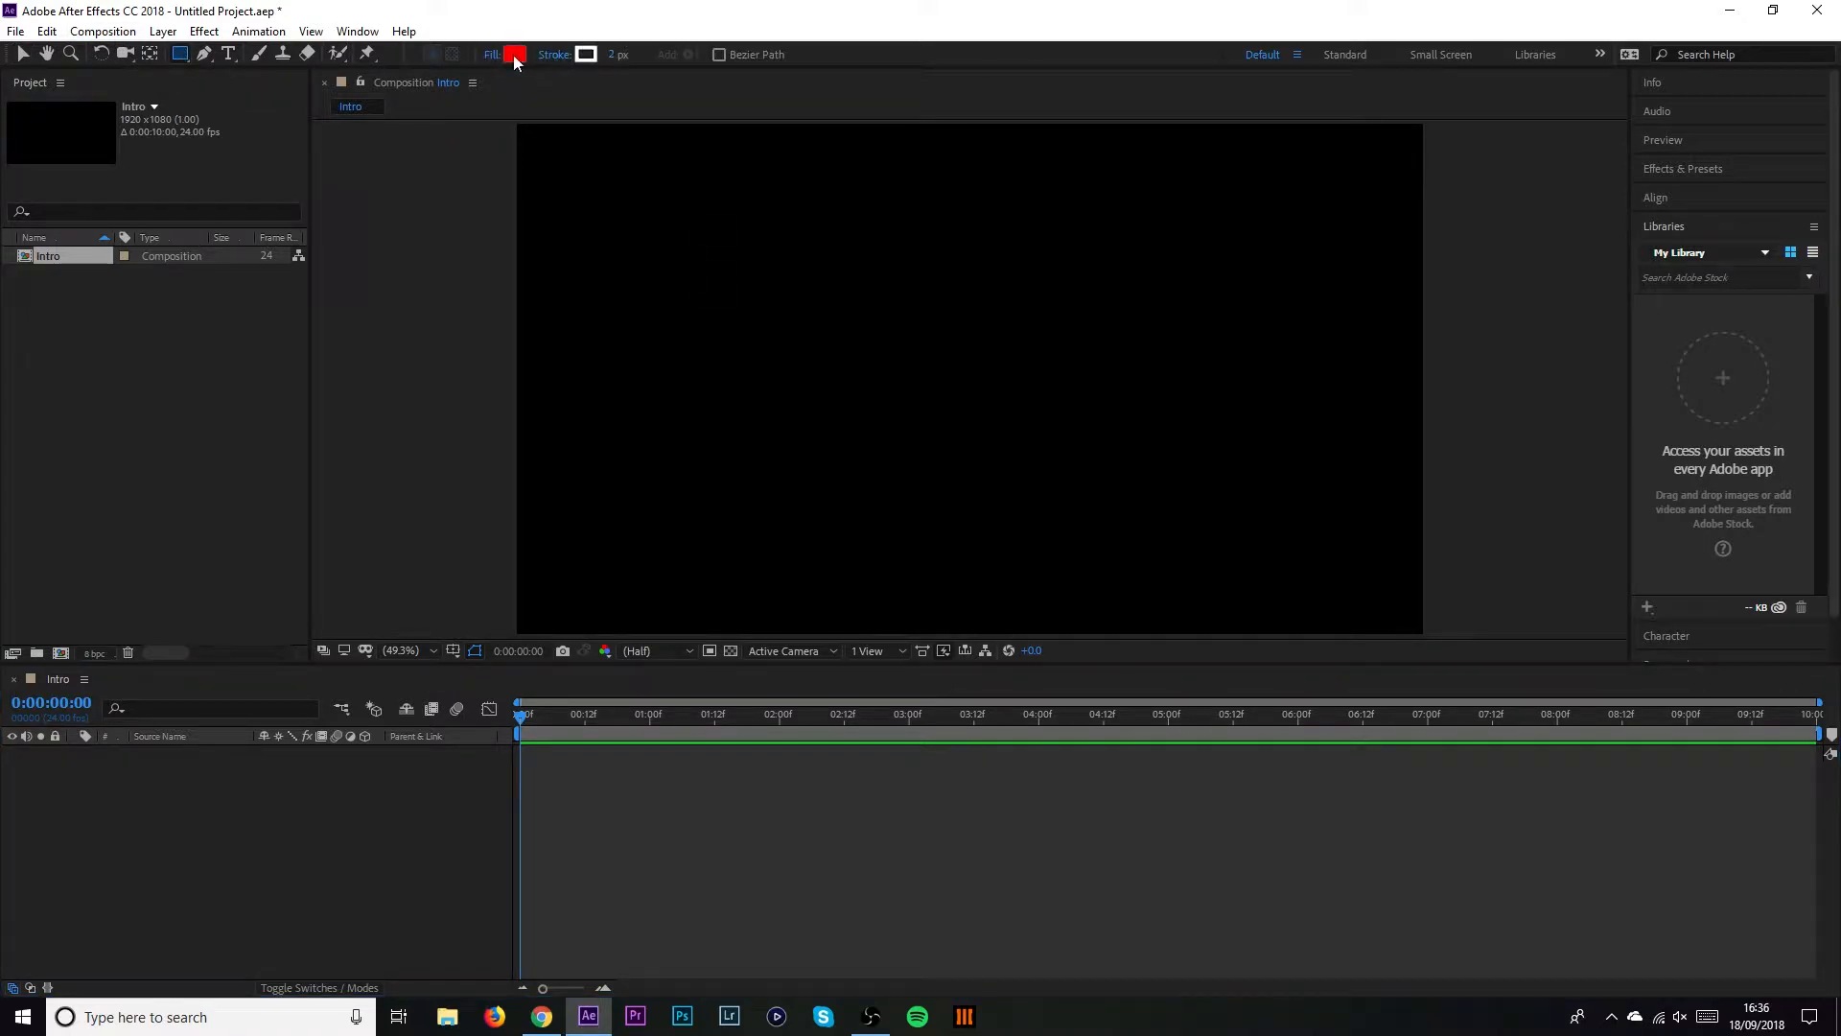
click(514, 55)
click(1122, 418)
click(492, 56)
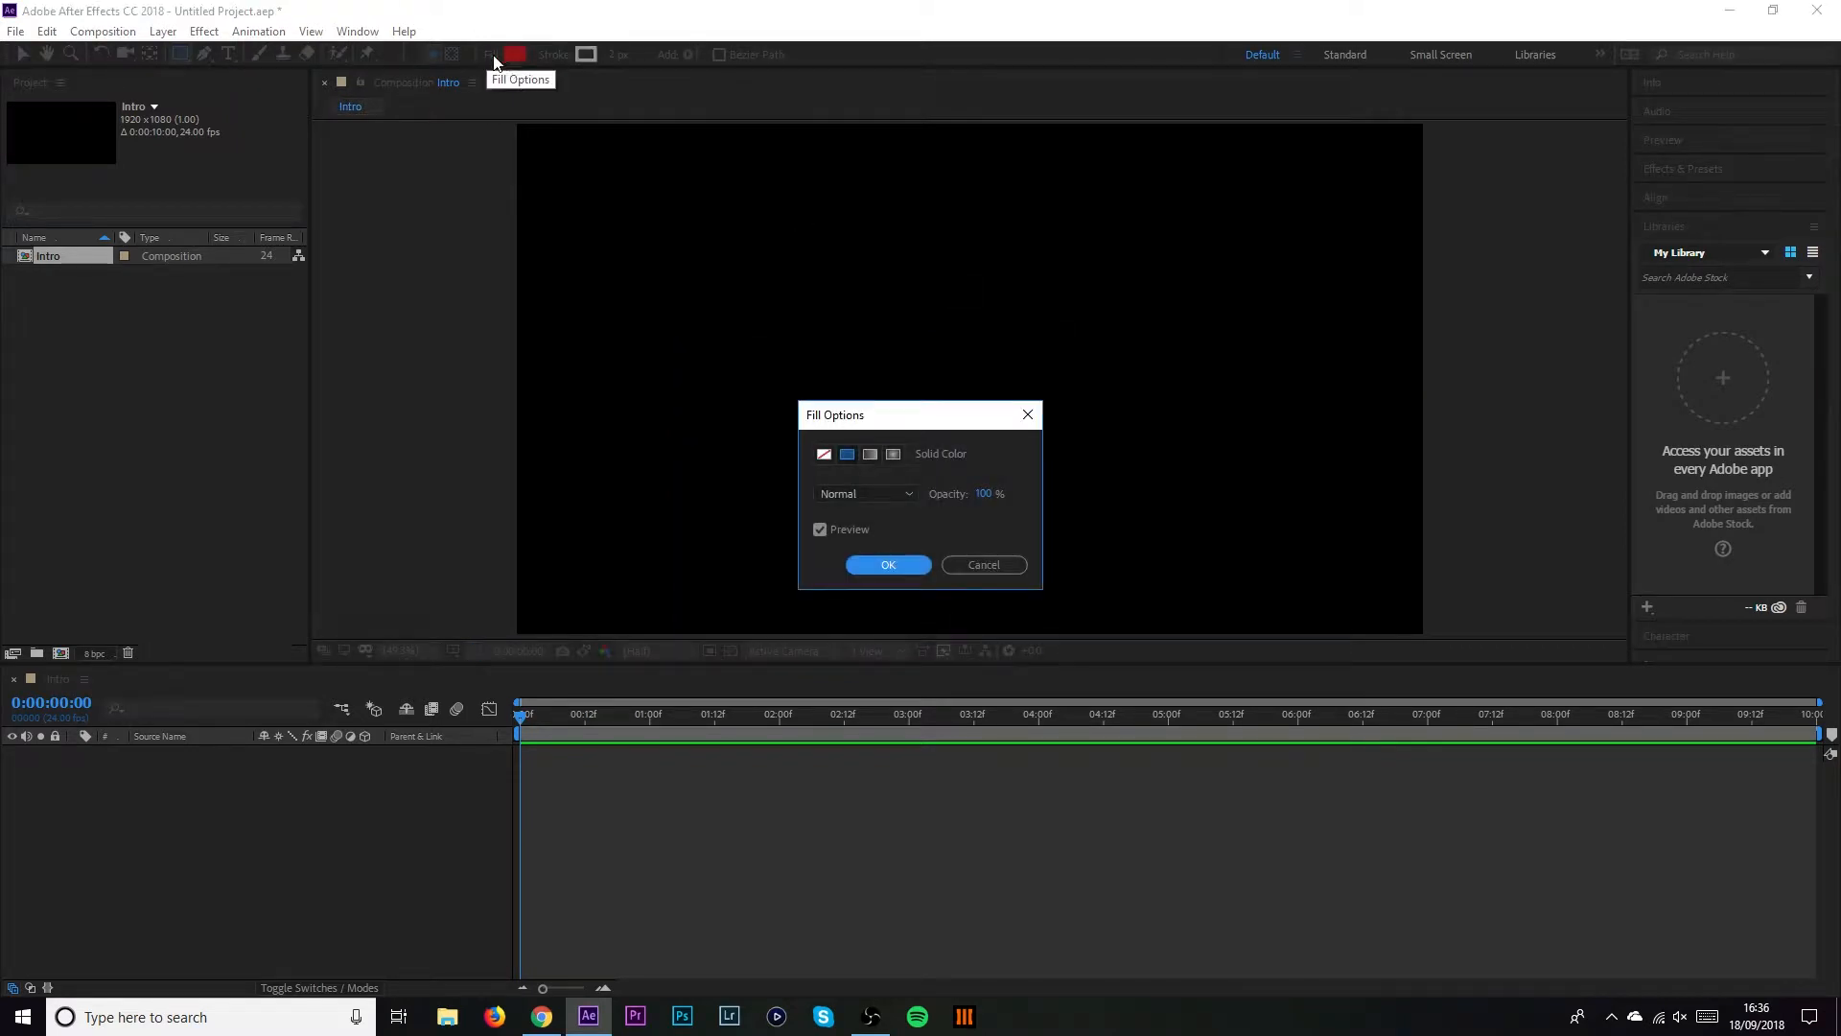
click(824, 457)
click(884, 565)
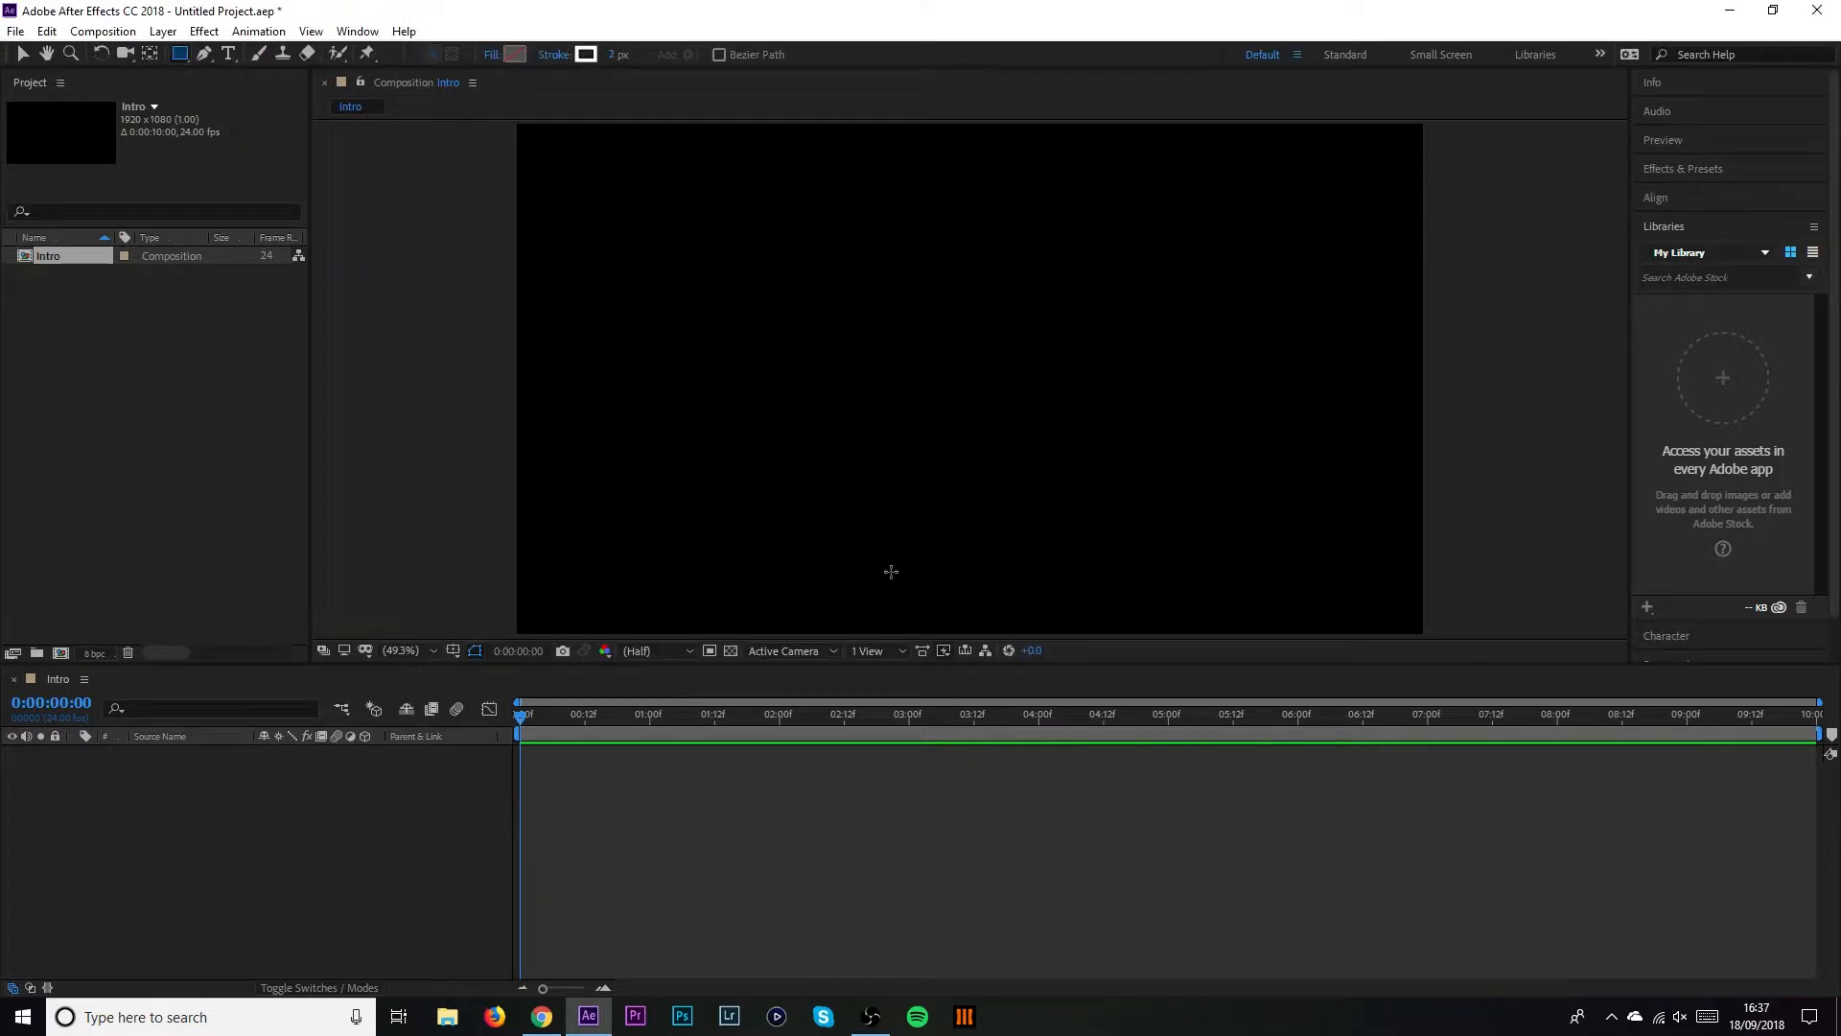
Give the rectangle a white 12 px stroke and draw a wide outline near the frame centre
click(584, 55)
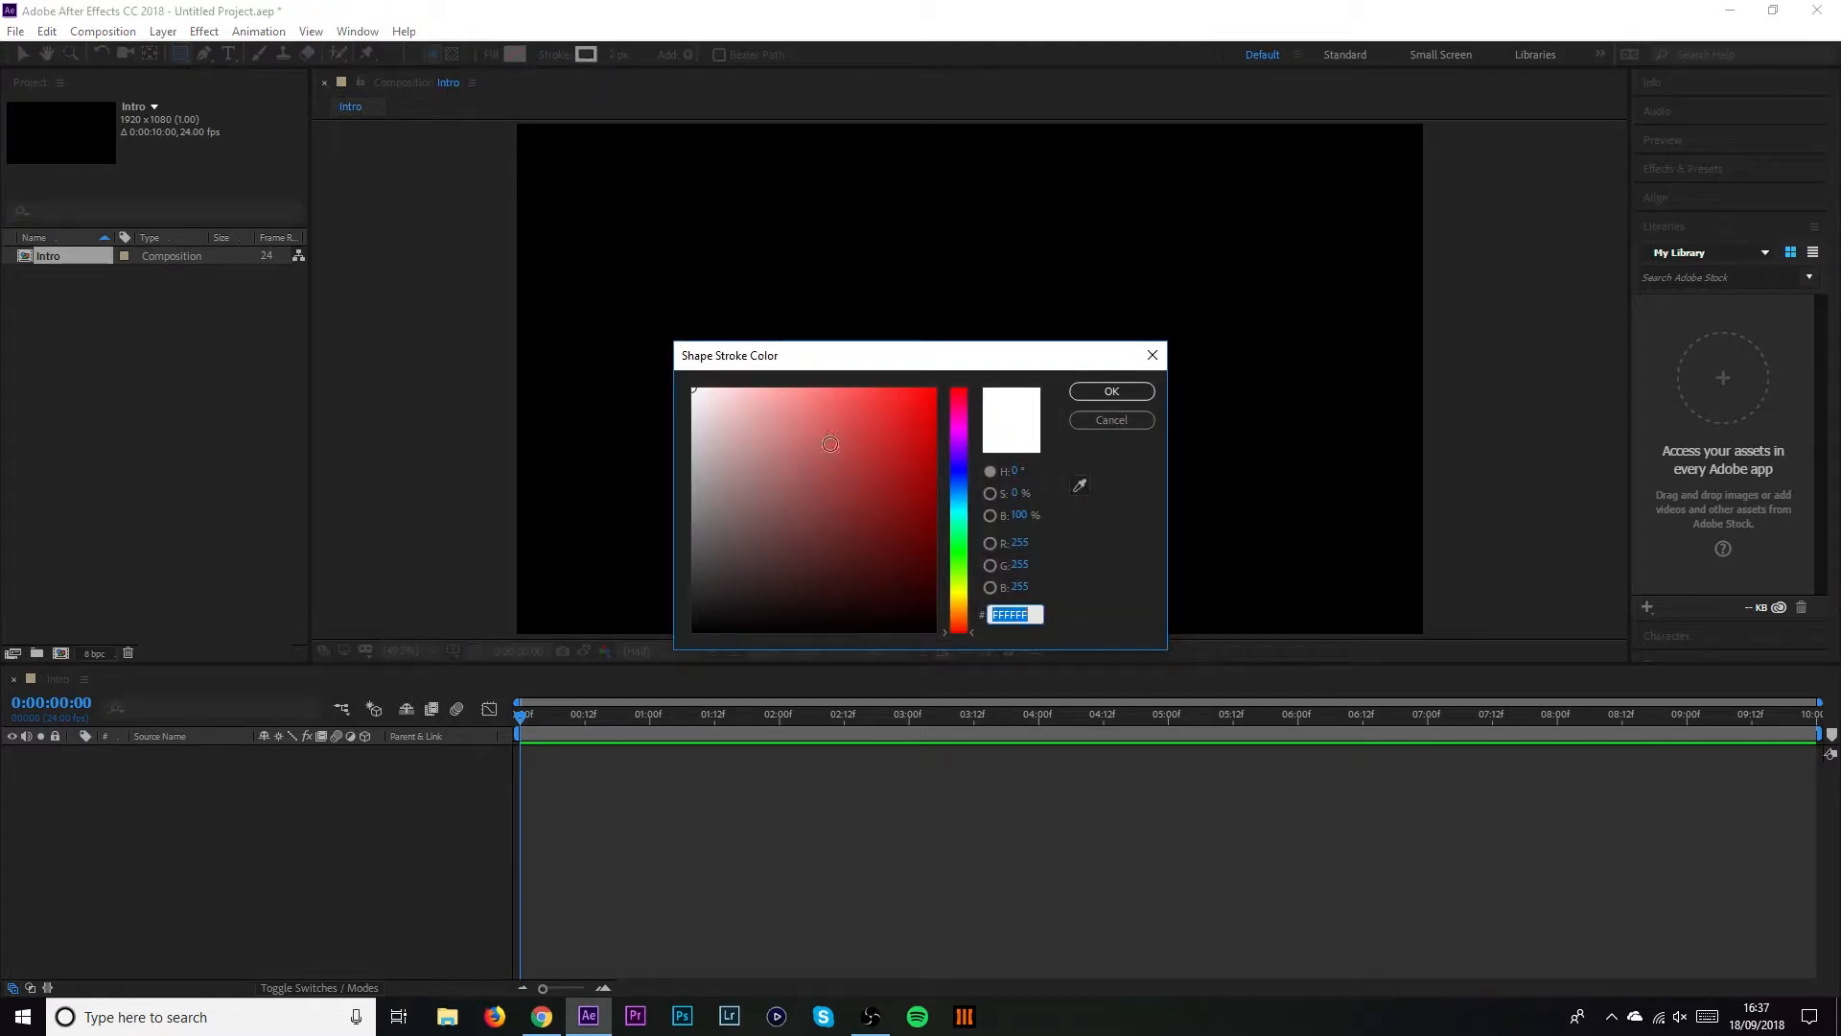
drag(831, 444, 1068, 313)
drag(867, 461, 642, 357)
click(1111, 391)
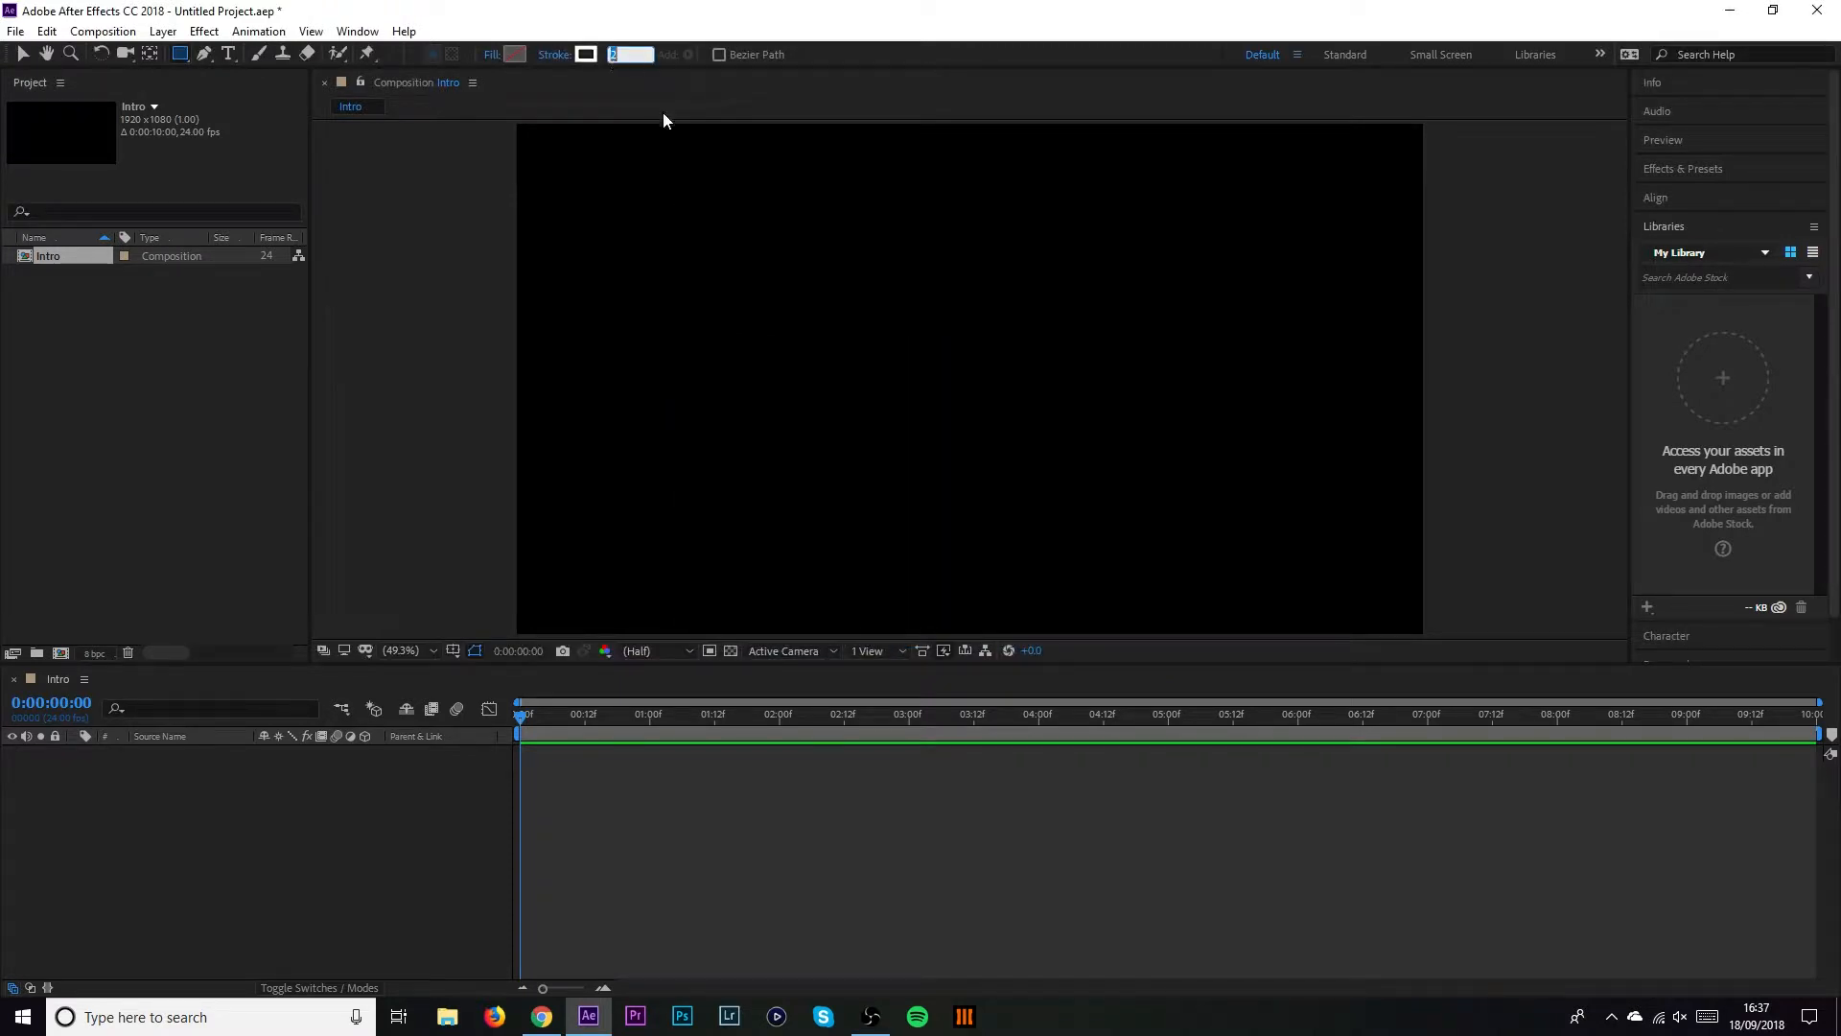
text(12)
key(Return)
mouse_move(705, 296)
mouse_down()
mouse_move(669, 302)
mouse_move(1113, 452)
mouse_move(1248, 458)
mouse_move(1268, 430)
mouse_up()
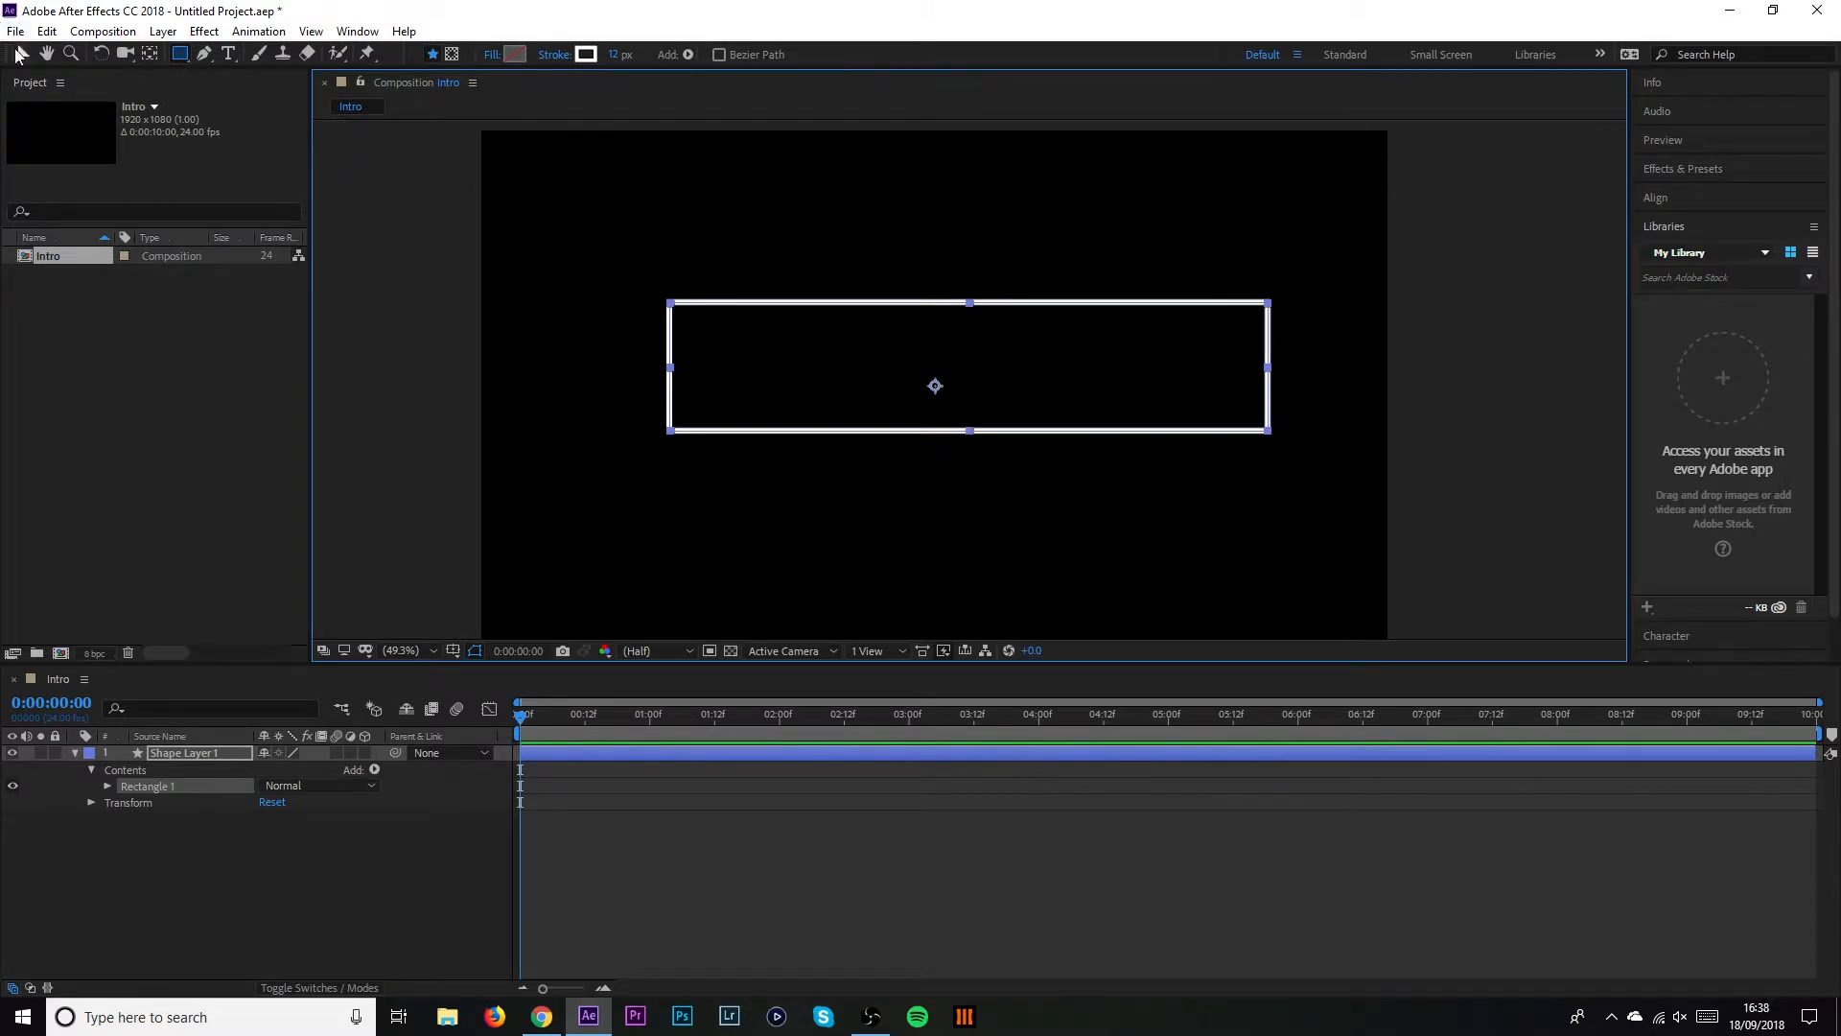
With the Selection tool, nudge the rectangle, then align it to the horizontal and vertical centre
key(v)
drag(980, 305, 949, 330)
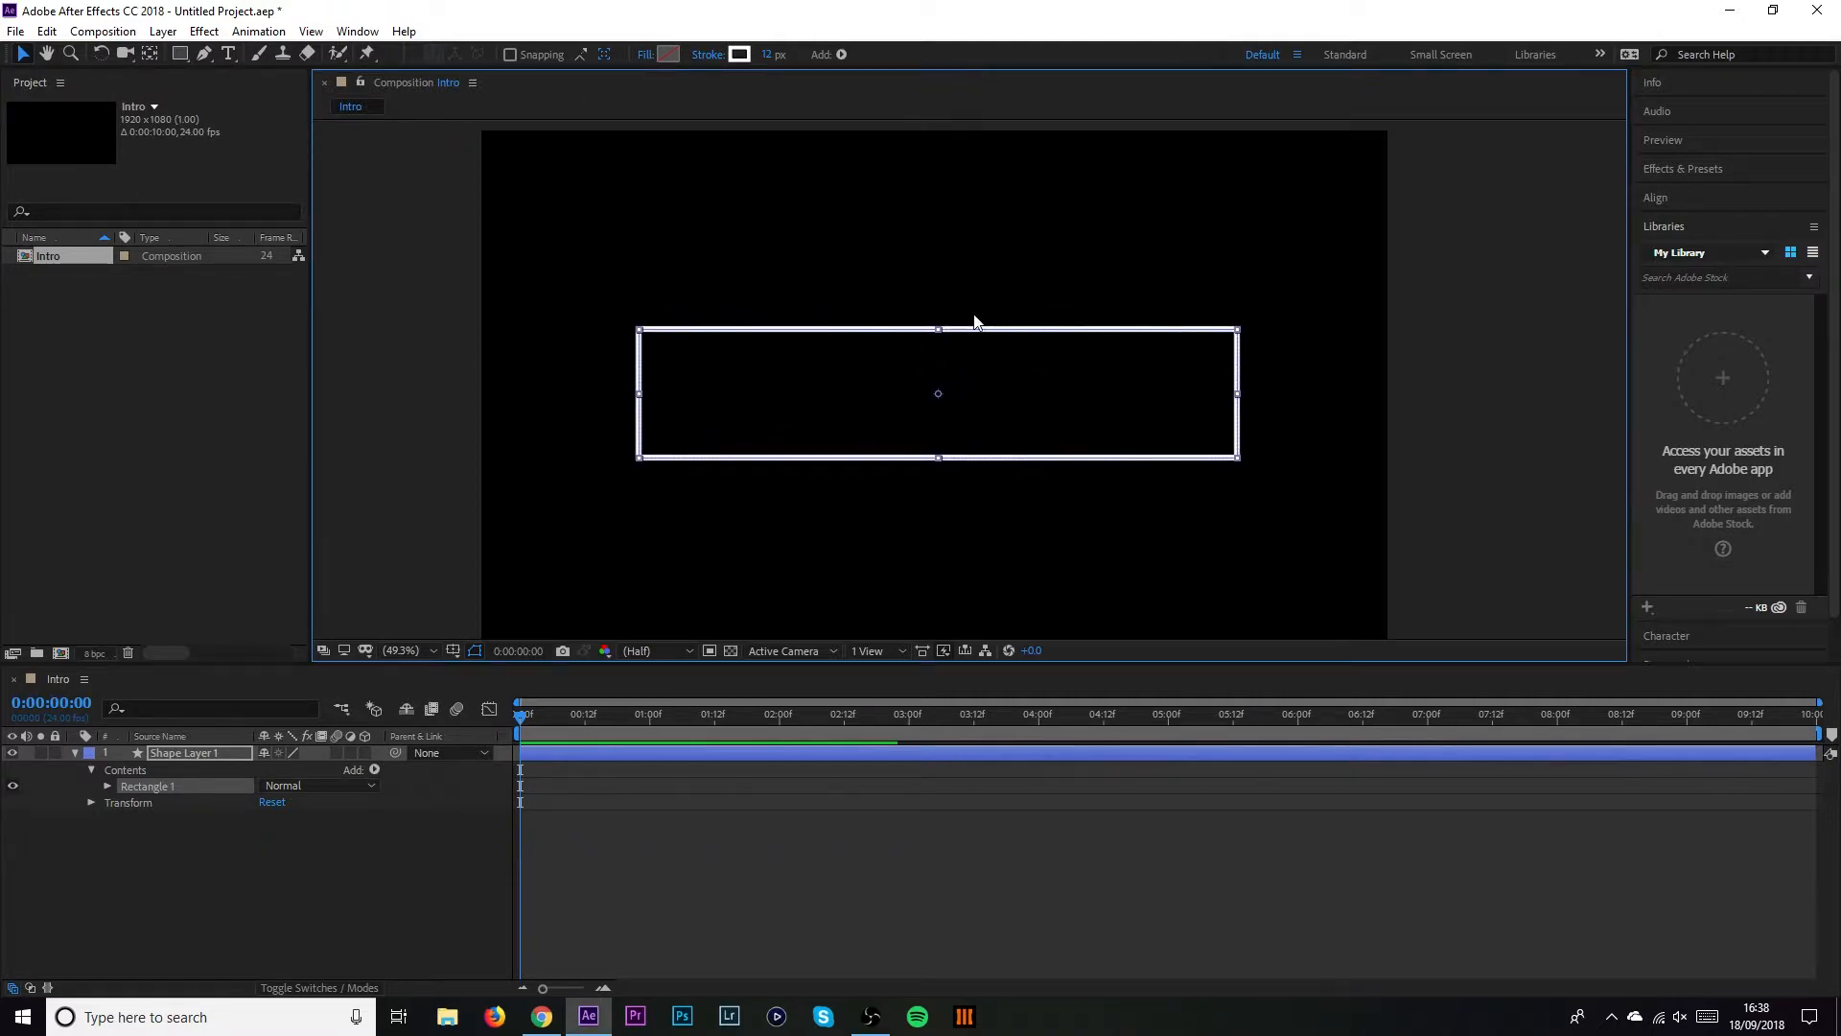
scroll(1729, 630, down, 1)
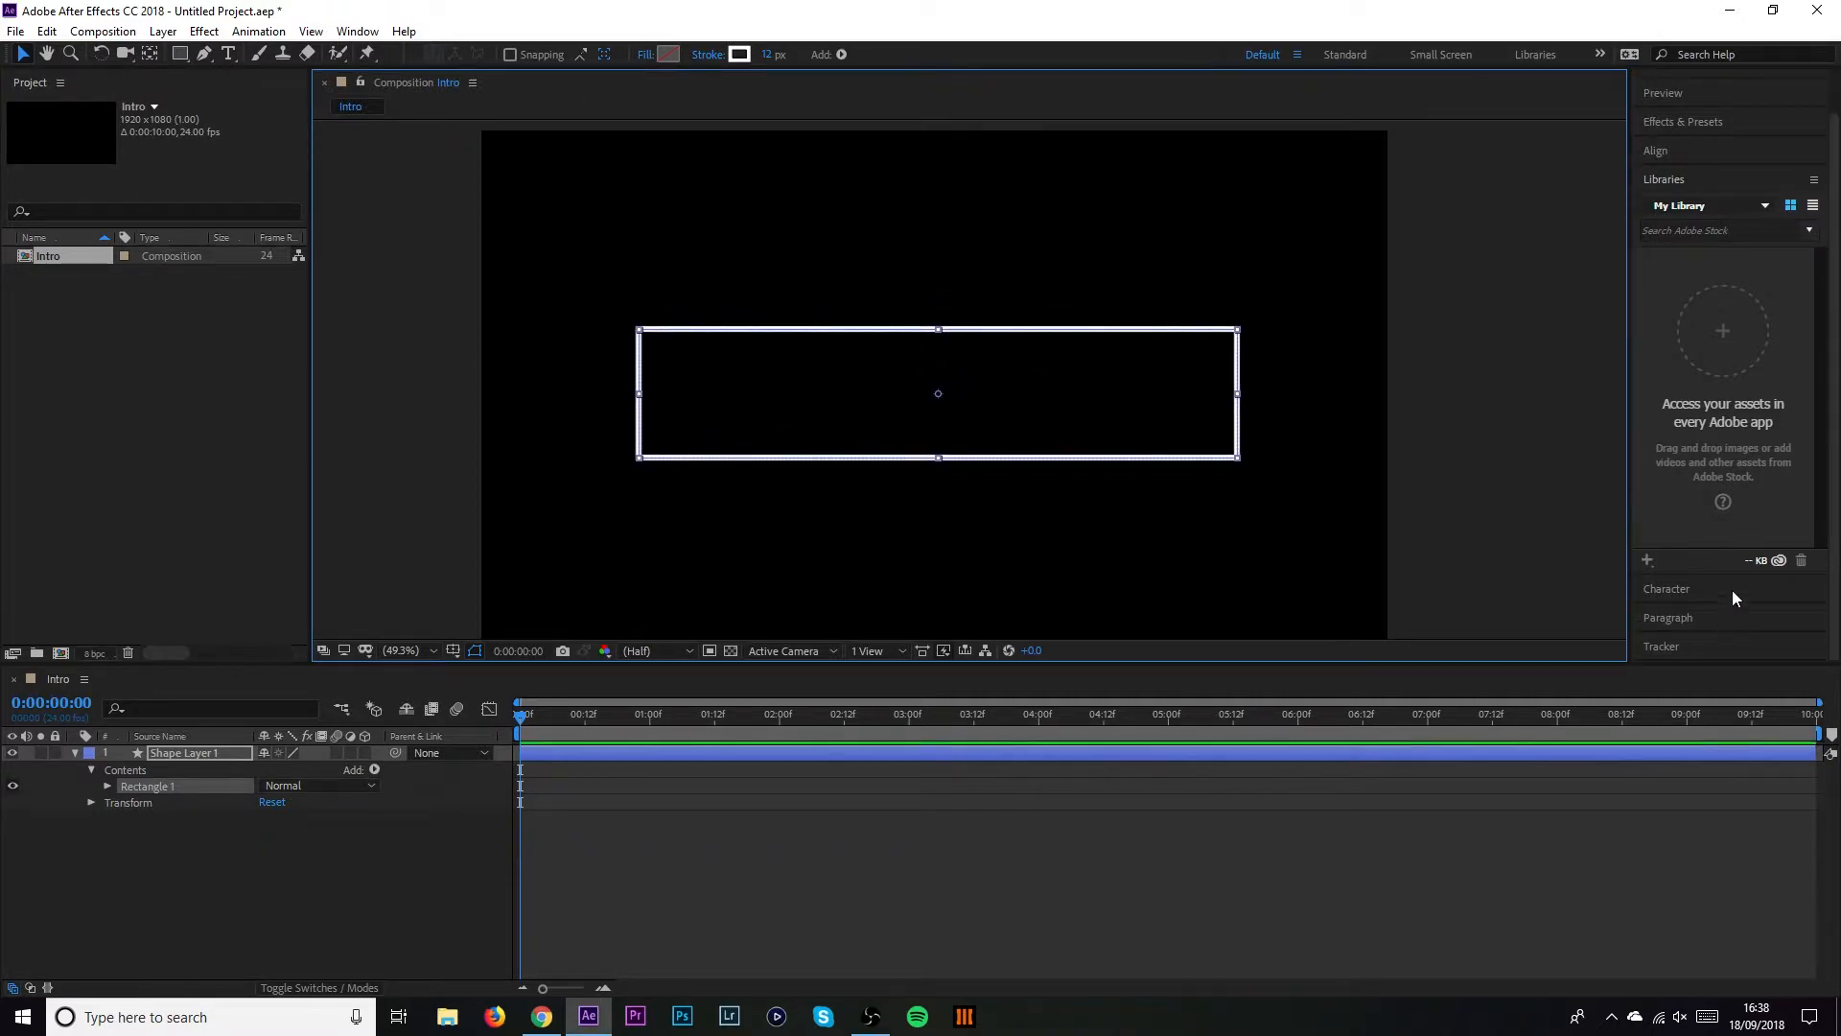
scroll(1711, 590, up, 1)
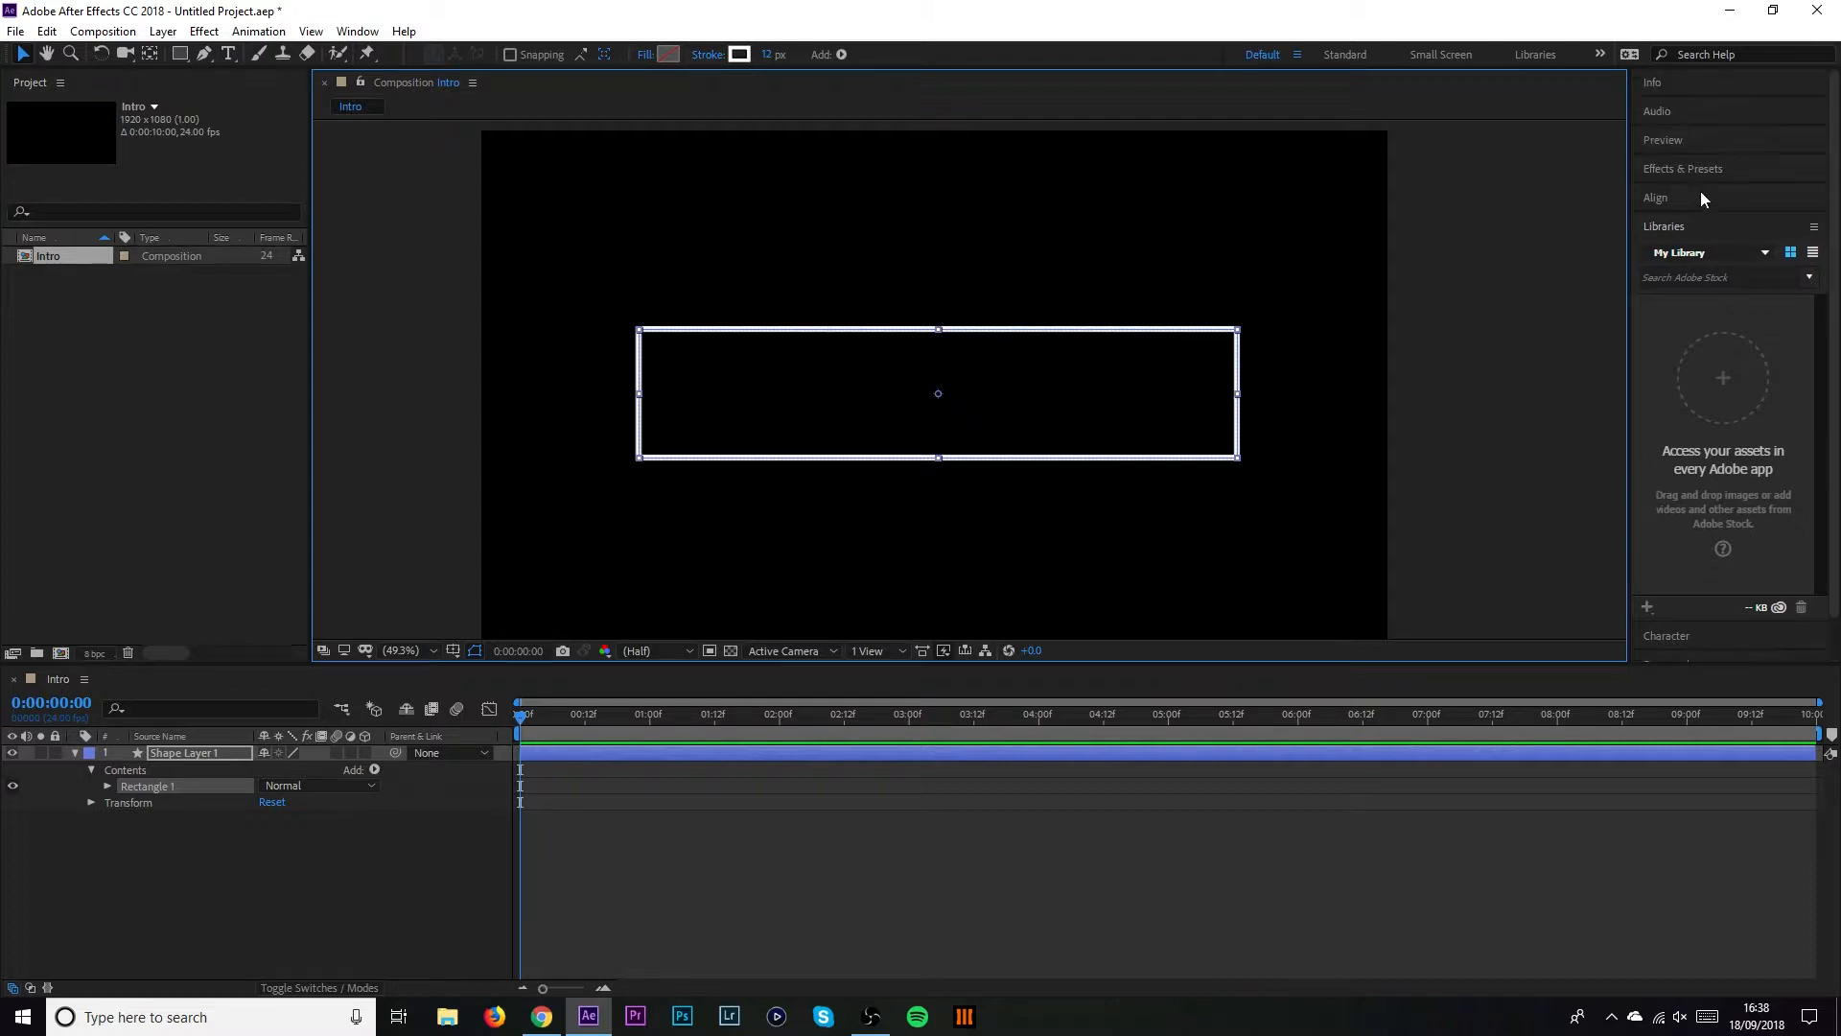
click(1654, 198)
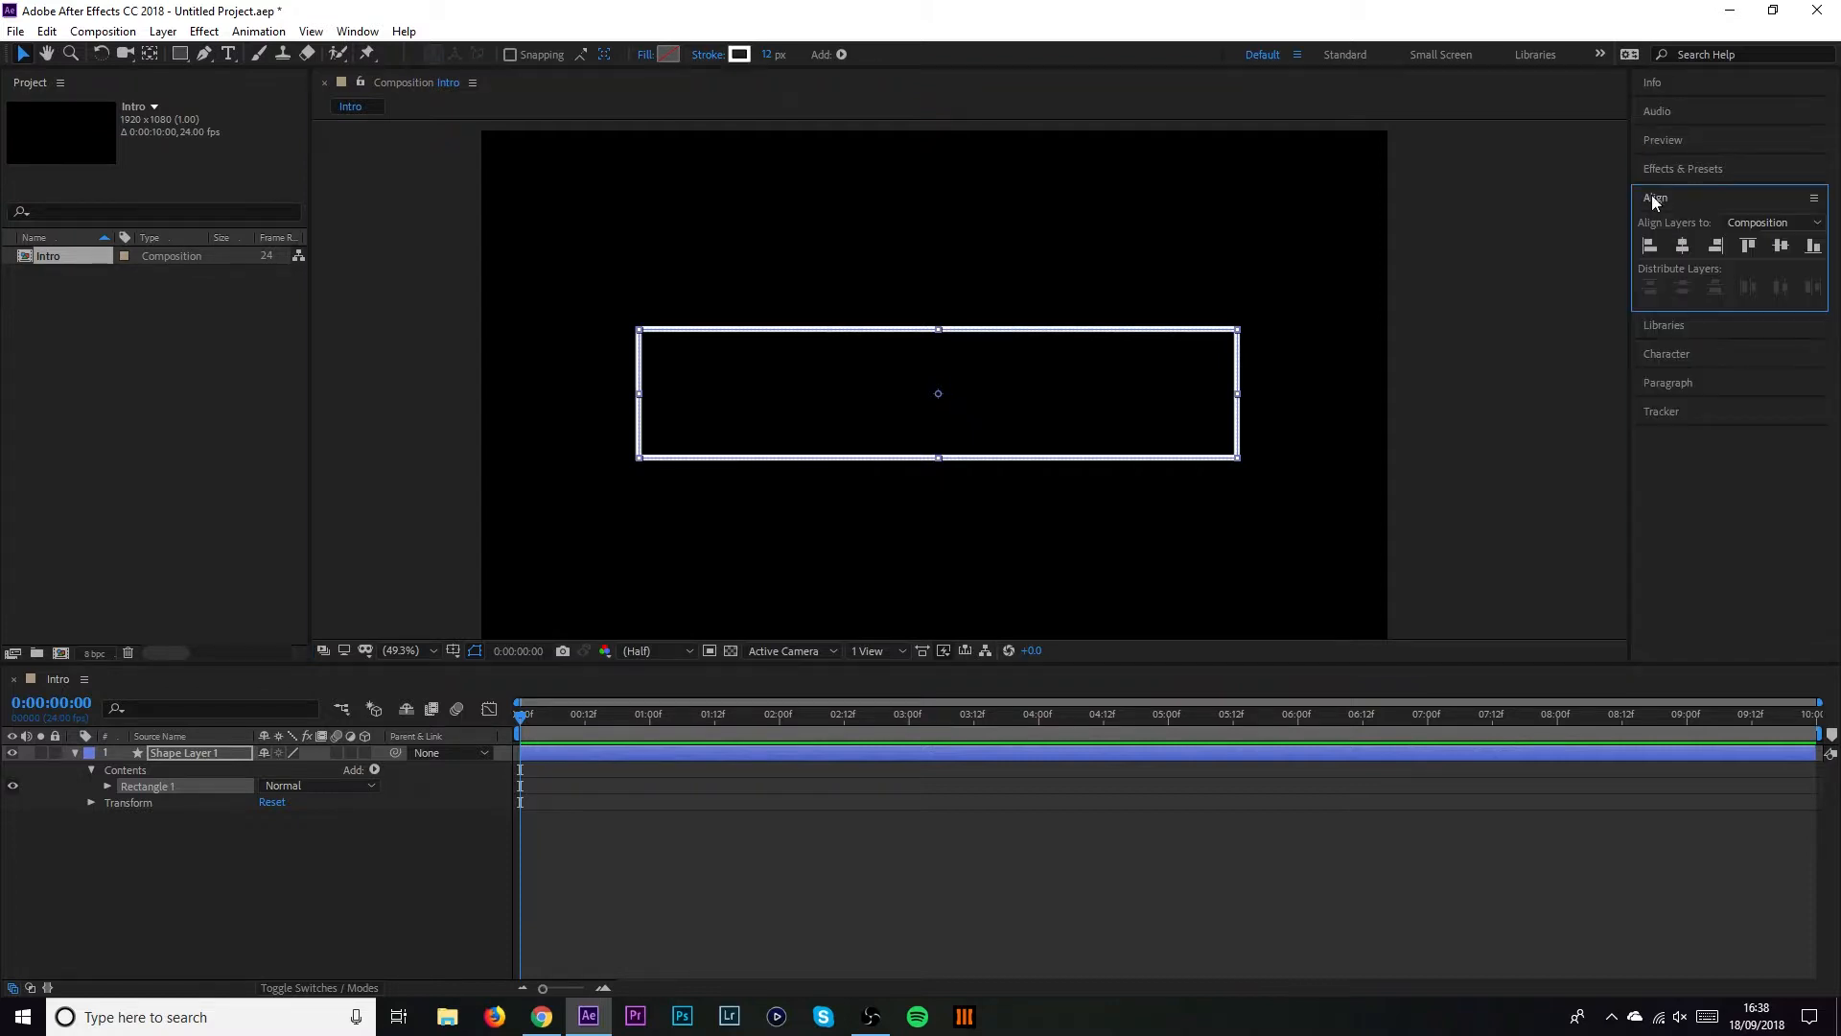
click(1682, 245)
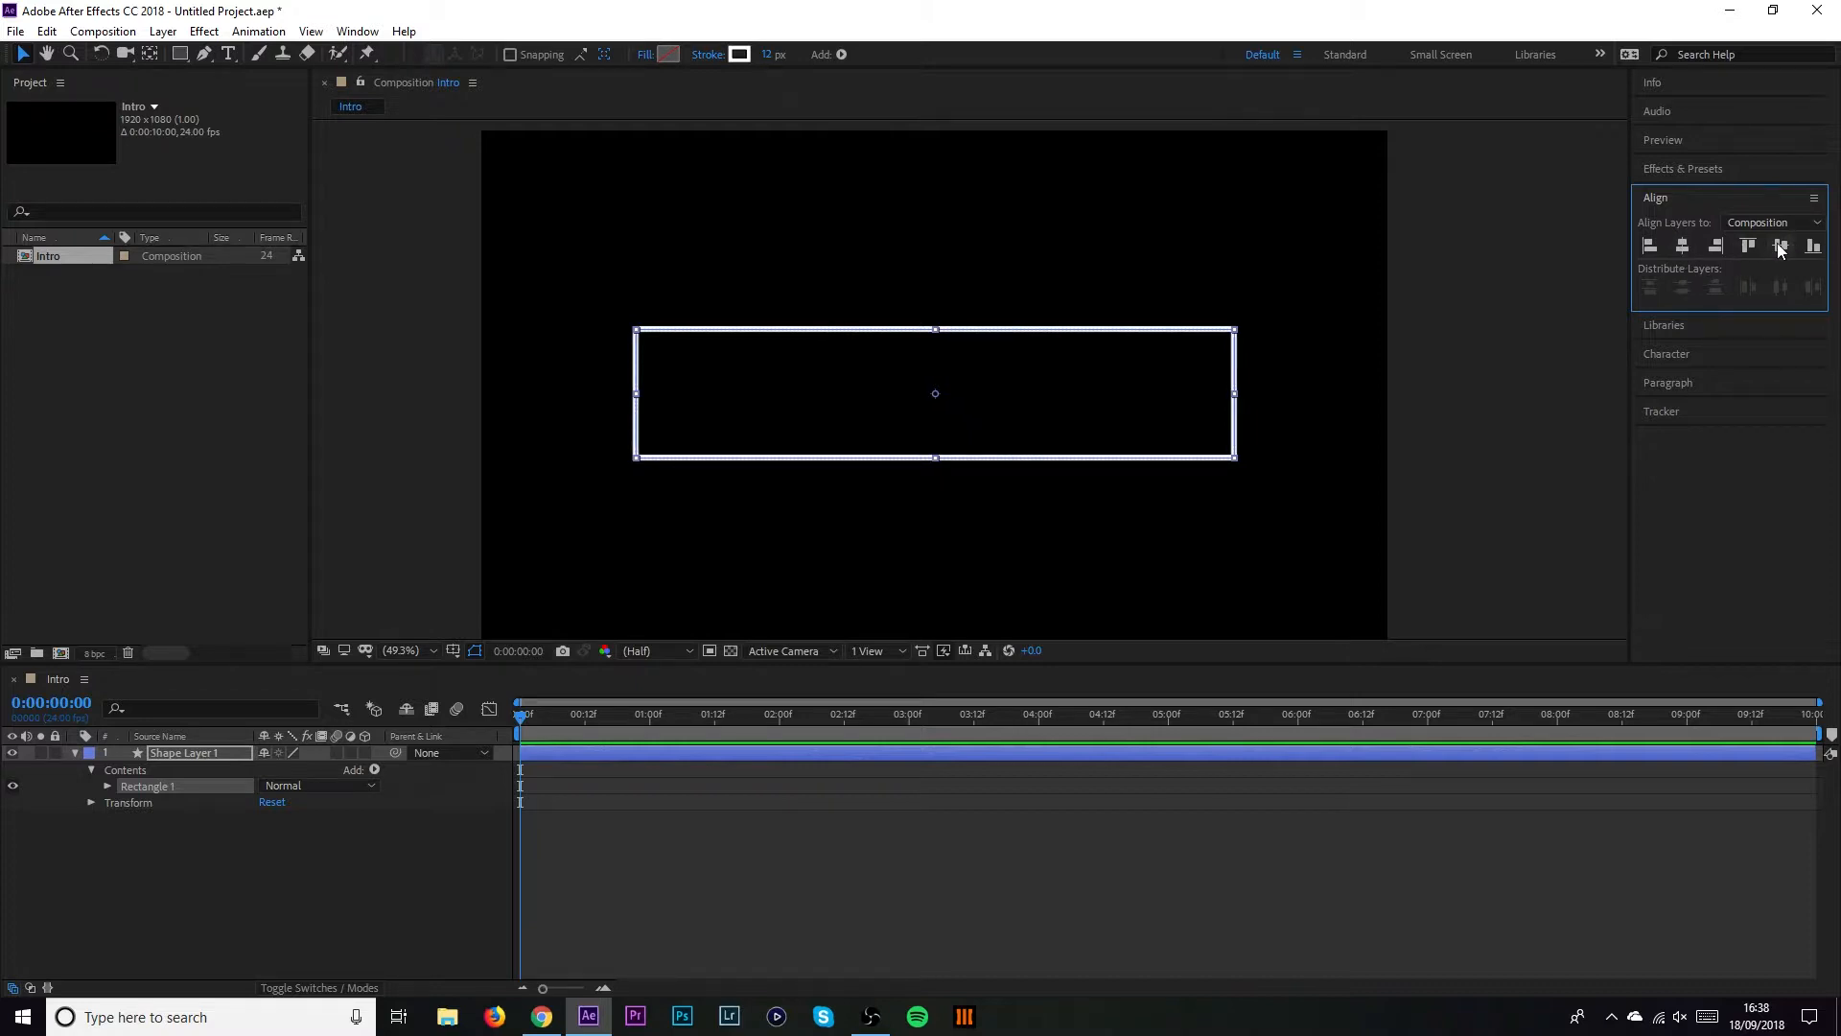
click(1780, 245)
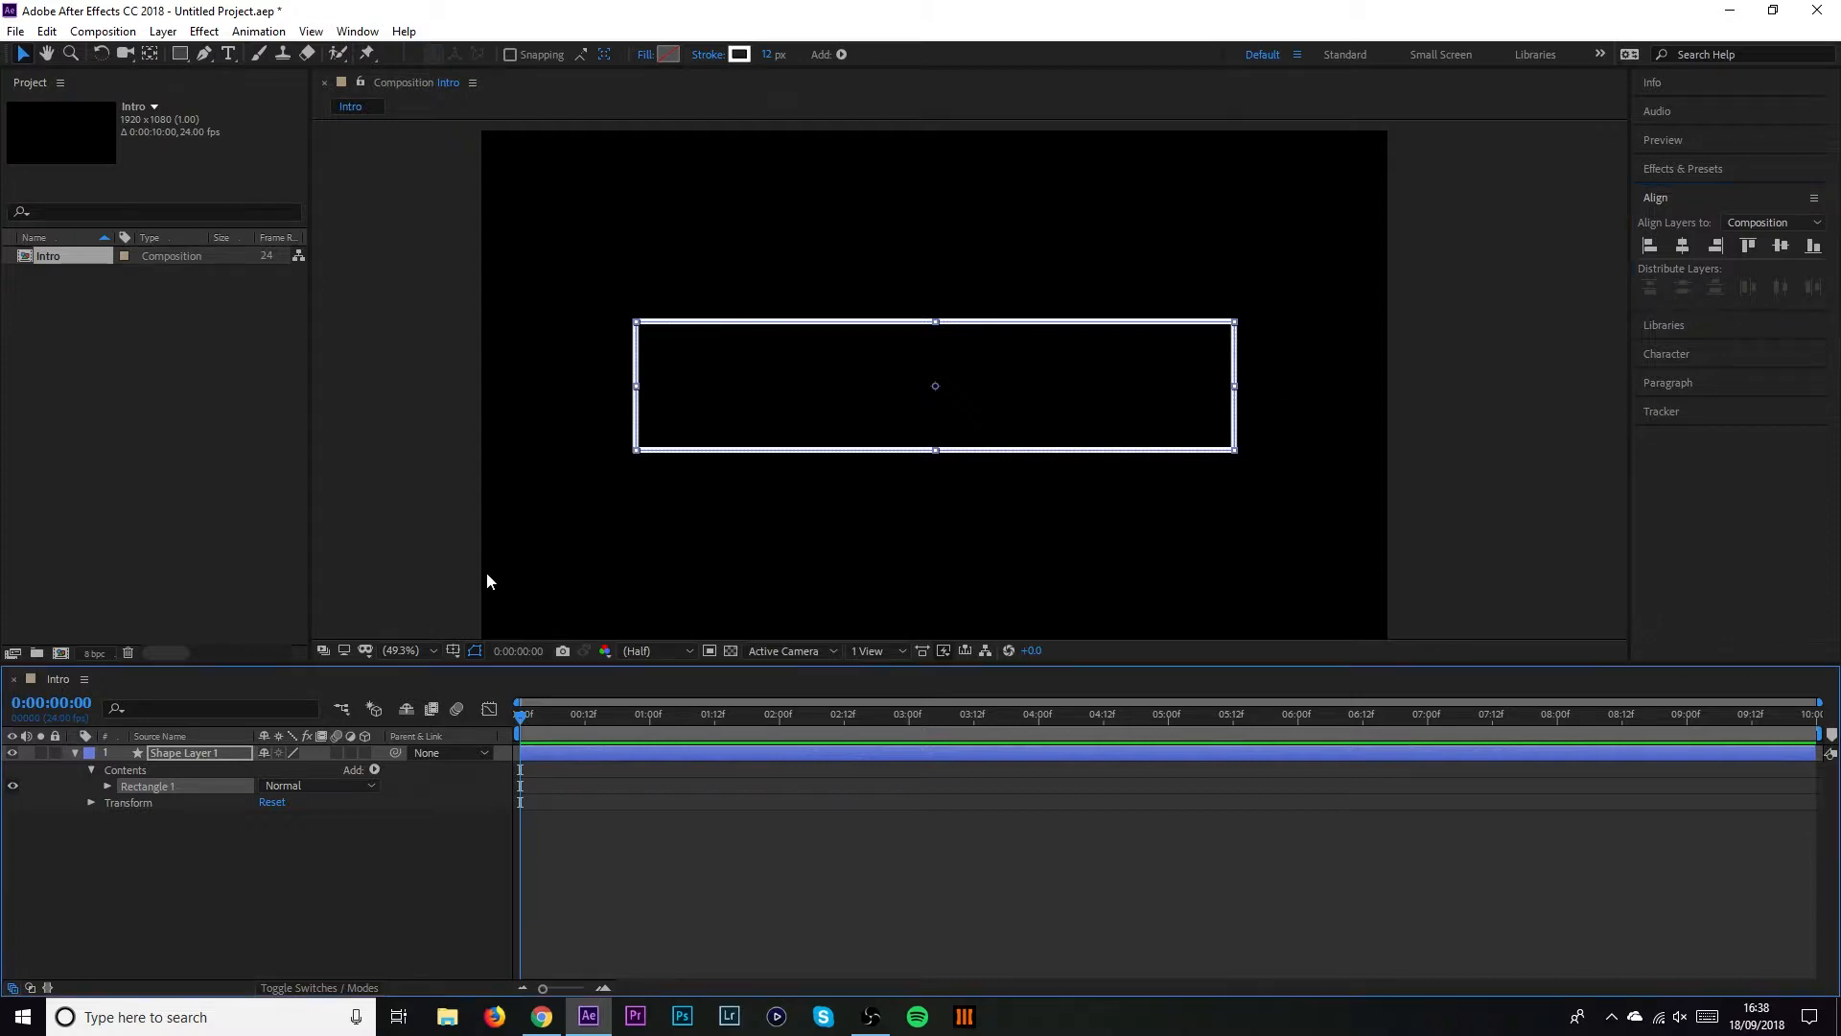
Expand Rectangle 1 and Stroke 1 to show the white, 12.0-width stroke settings
click(108, 785)
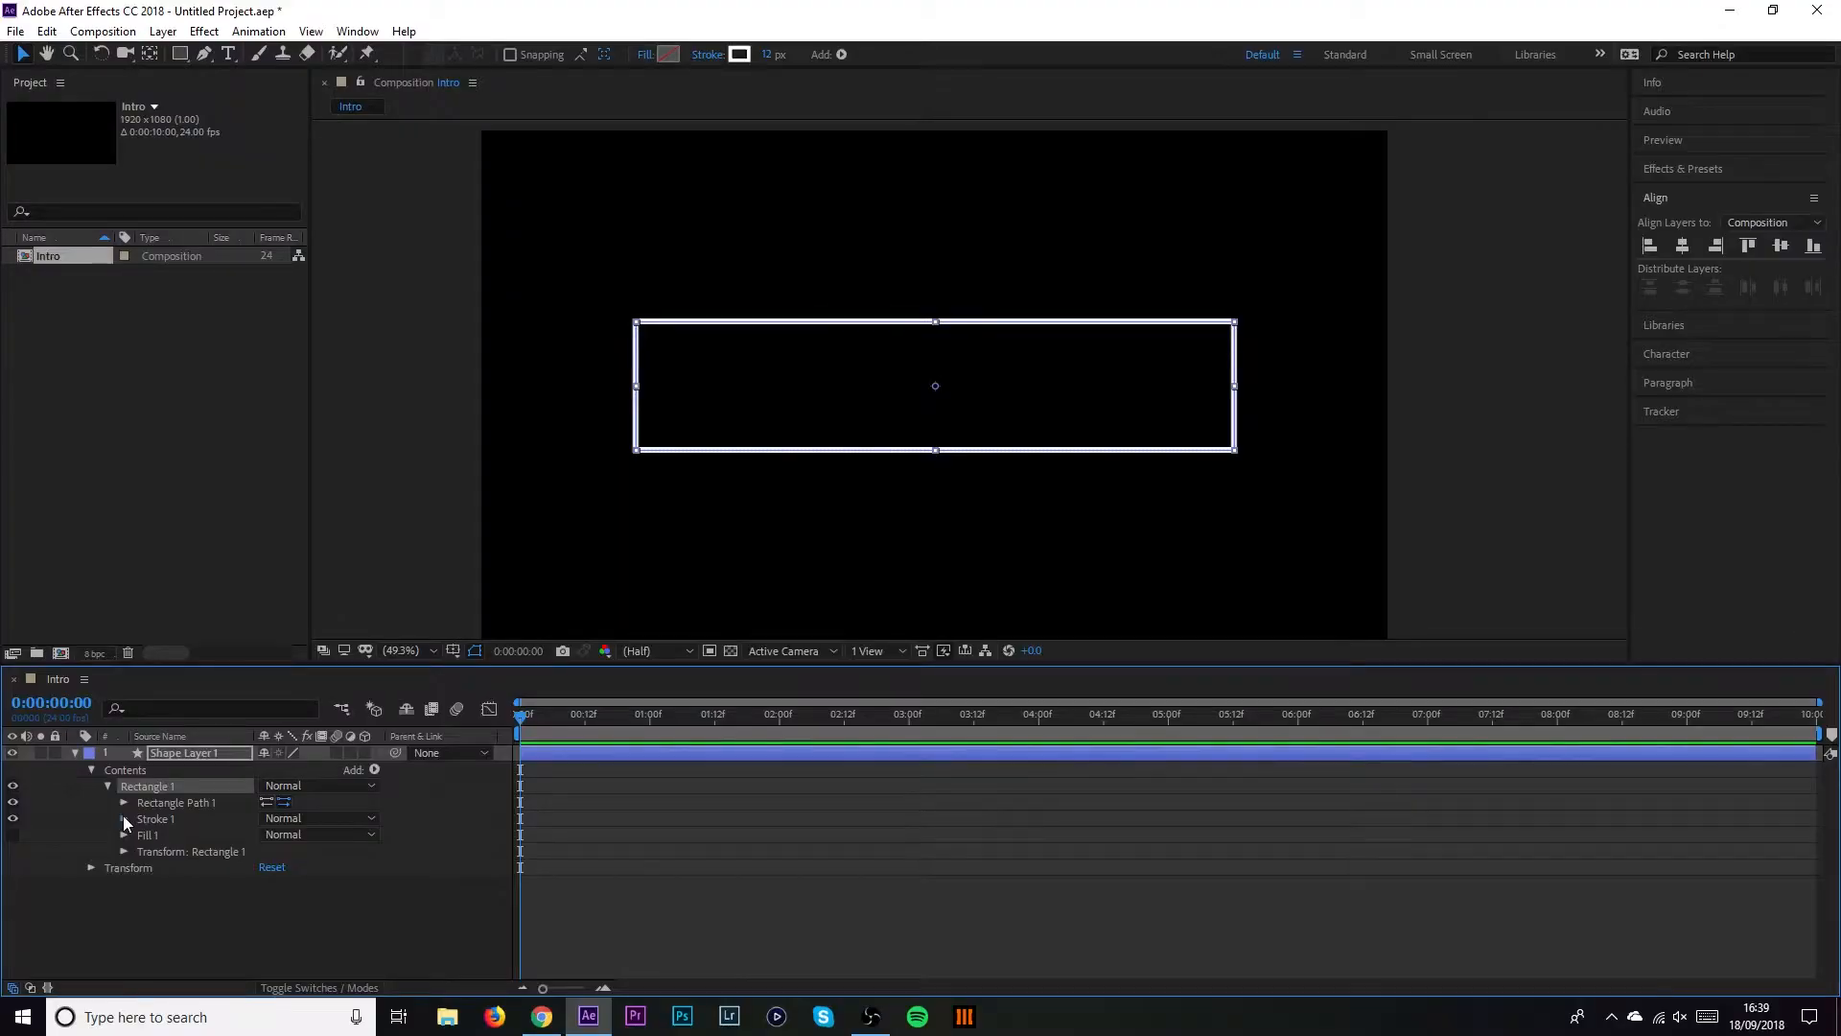
click(123, 818)
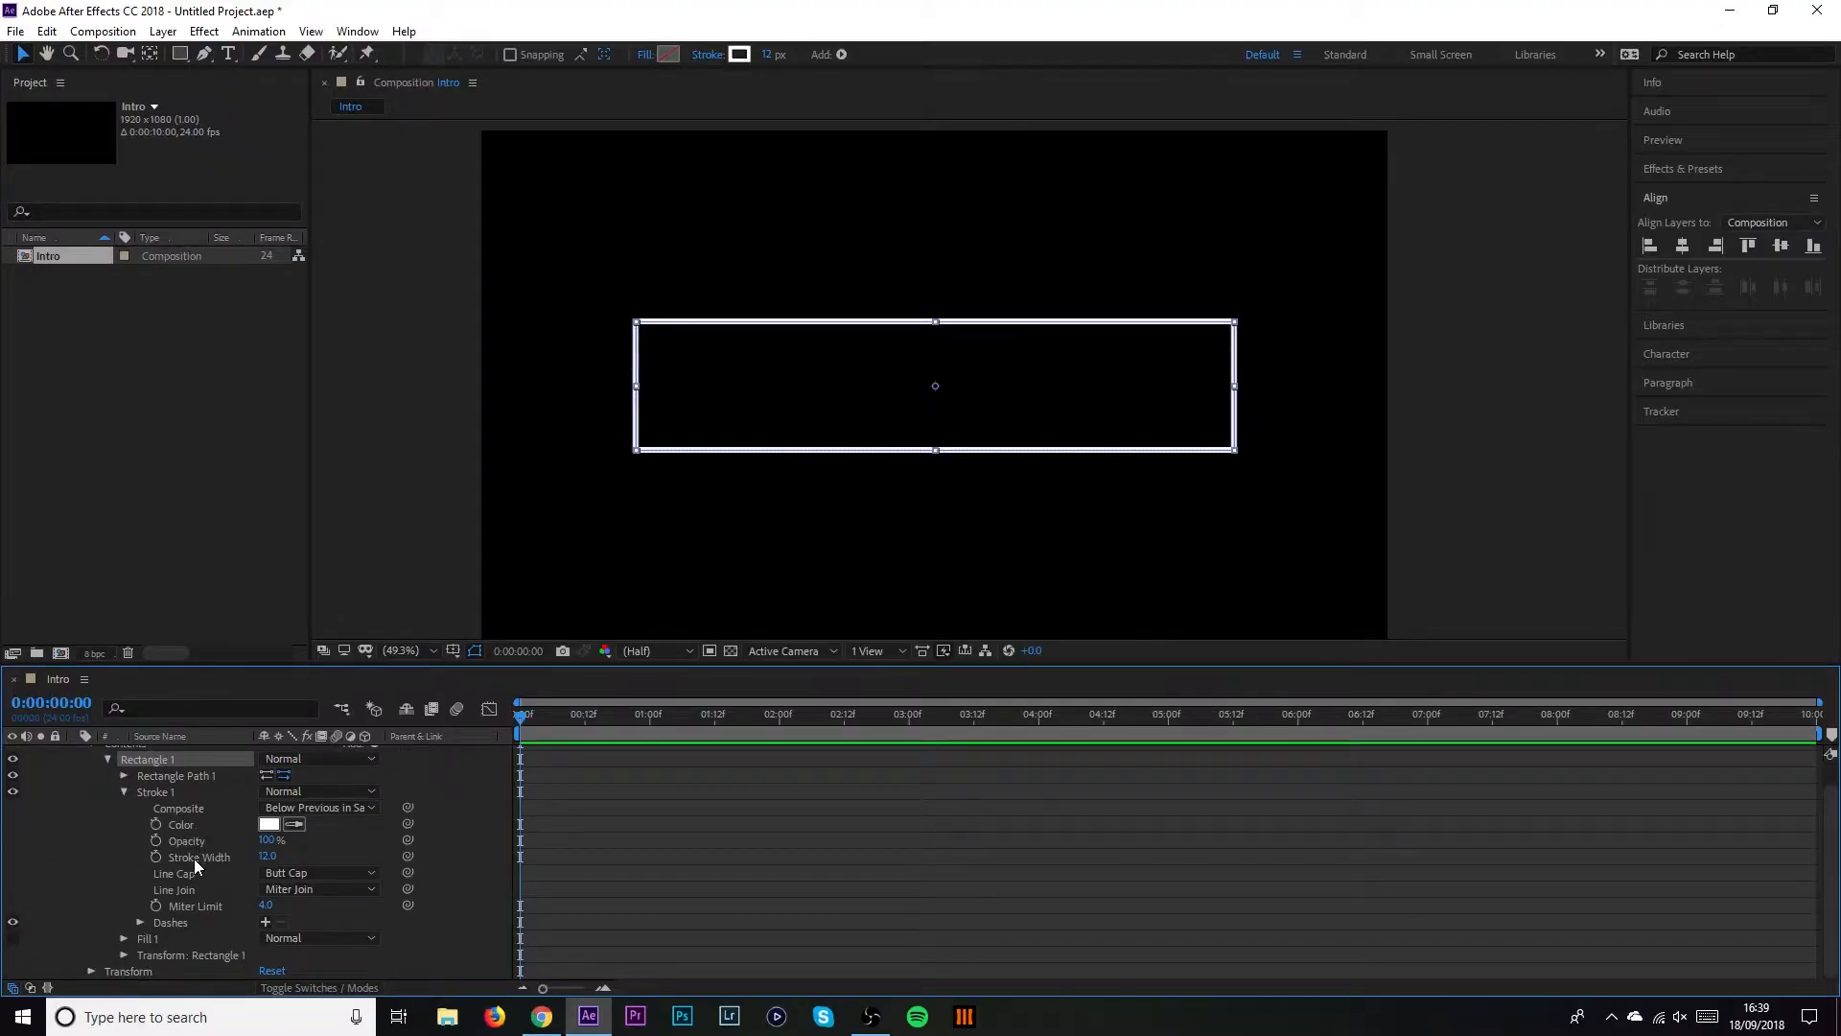
click(267, 856)
text(14)
key(Return)
click(267, 854)
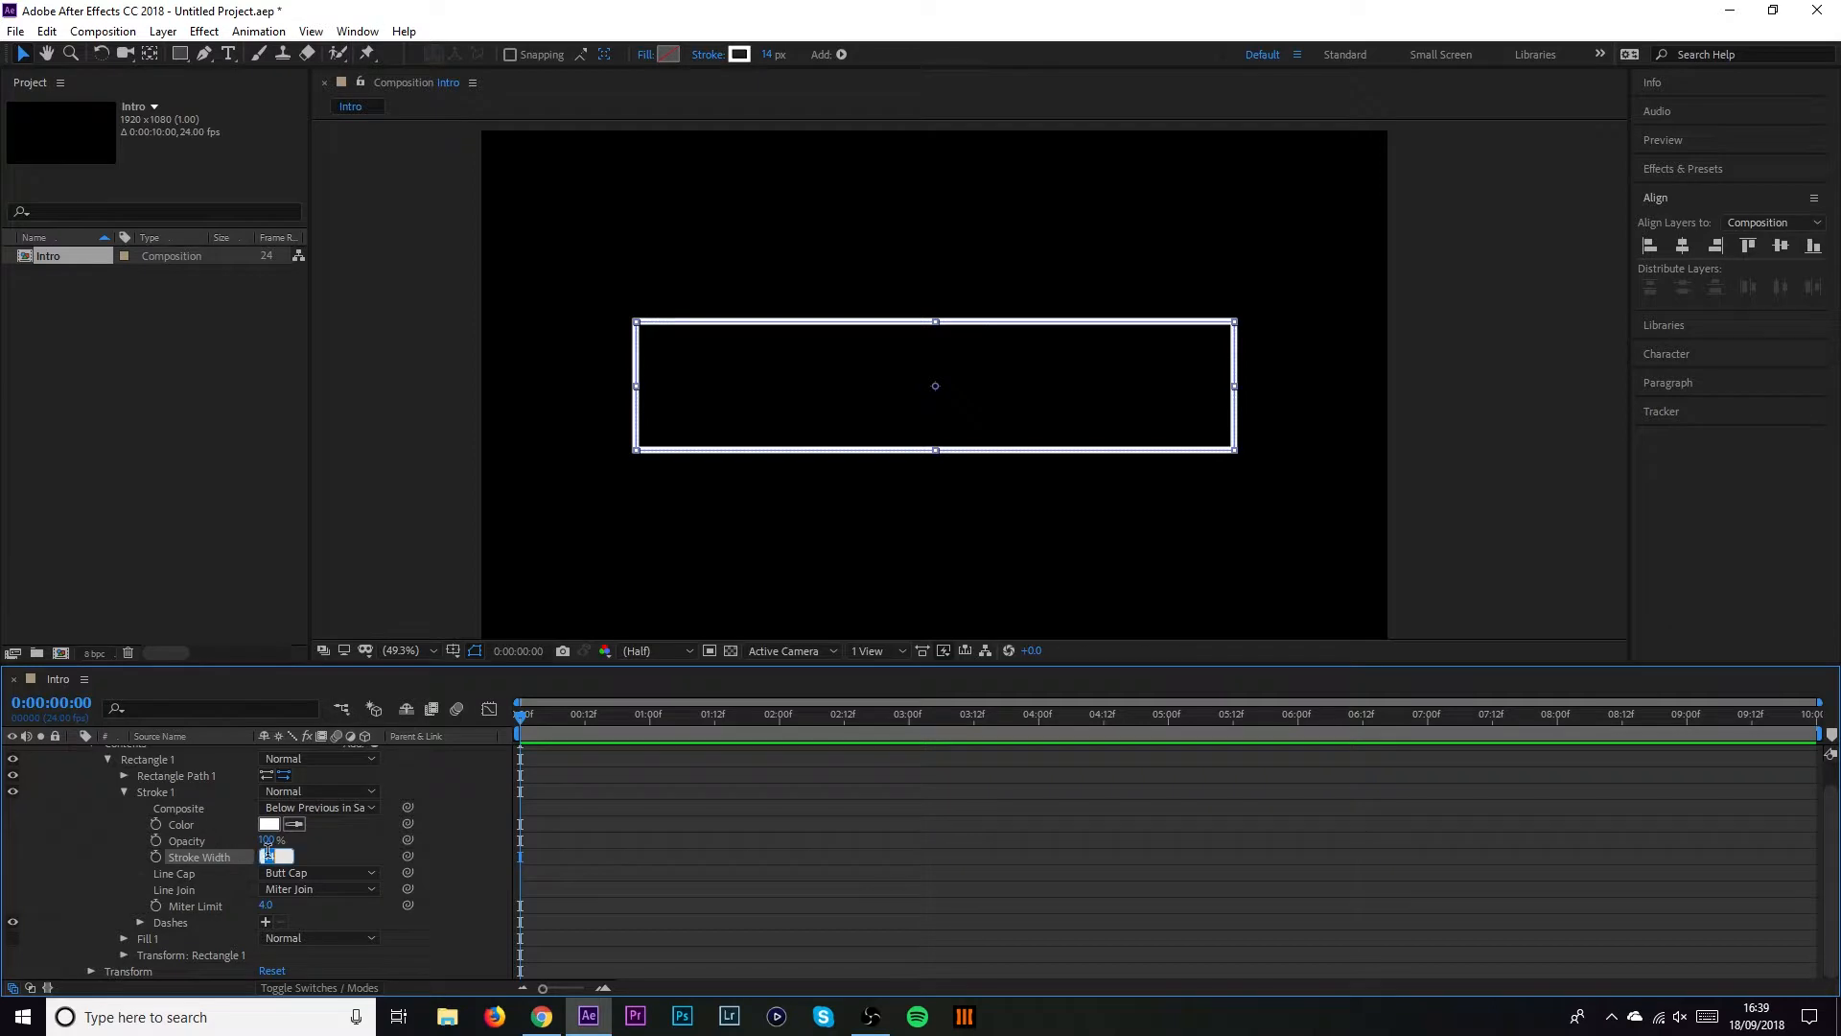
text(7)
key(Return)
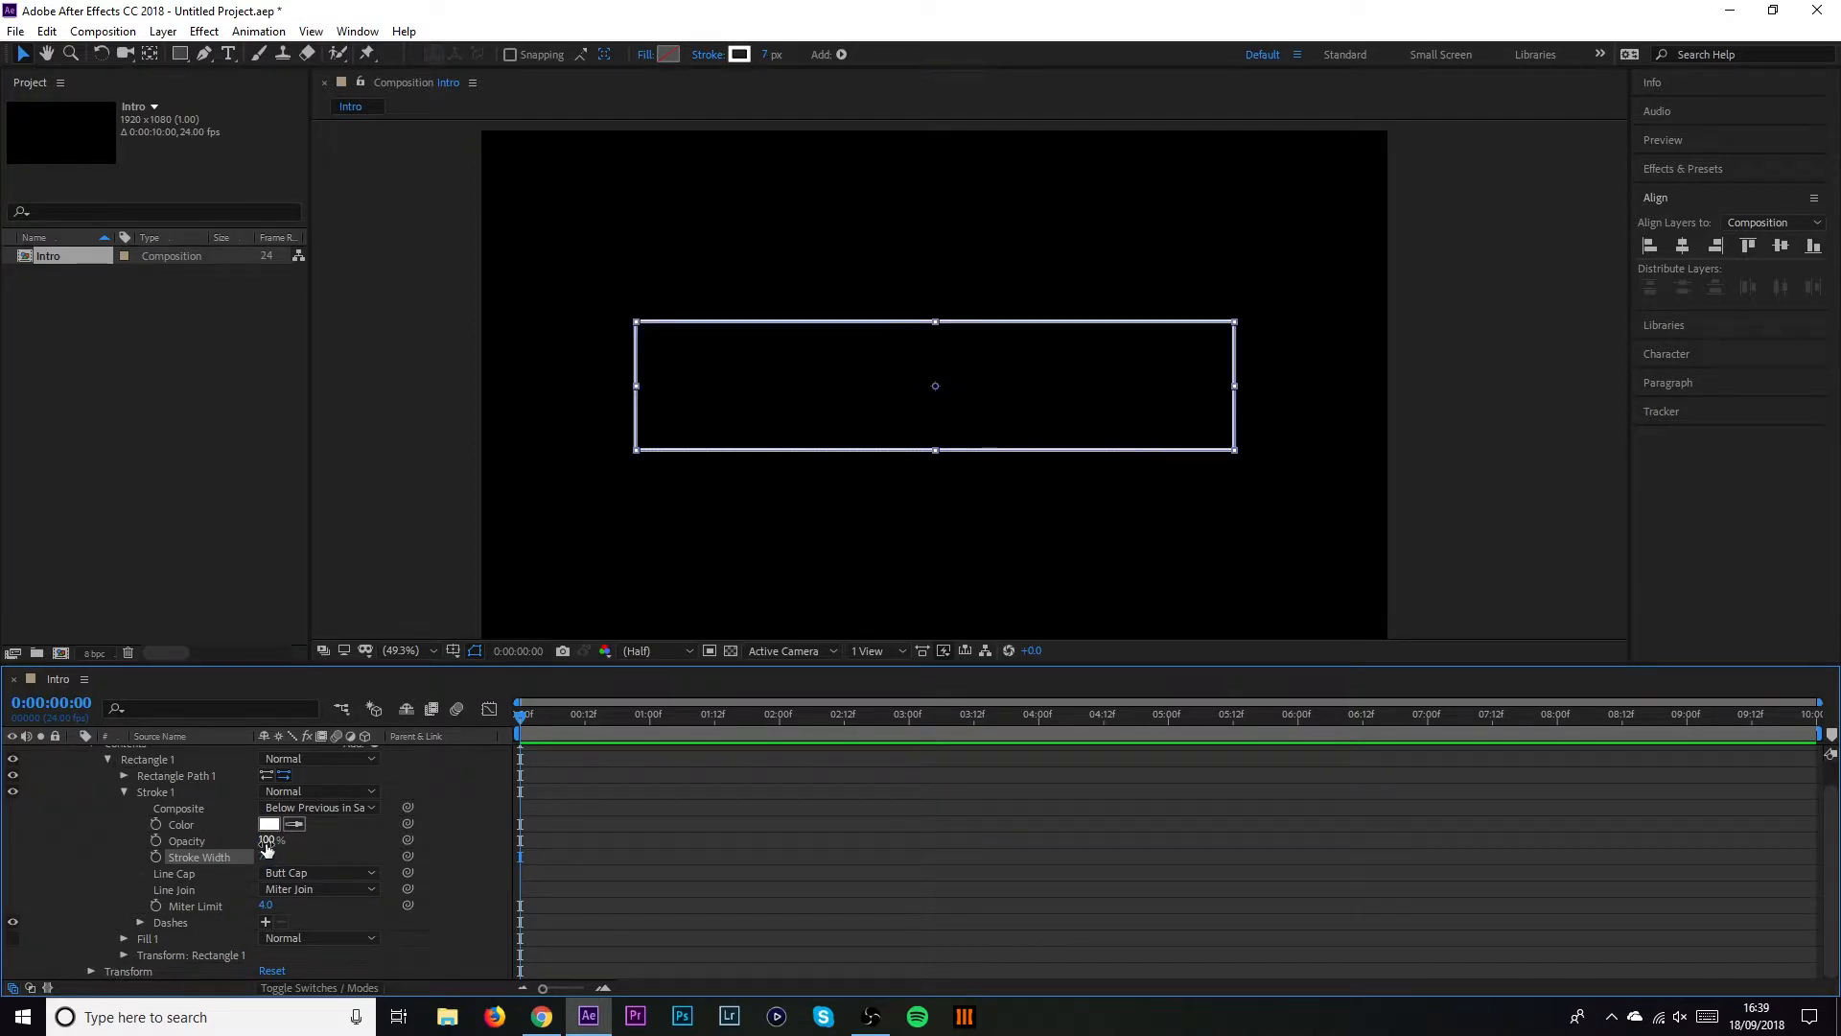
key(ctrl+shift+a)
click(267, 857)
text(12)
key(Return)
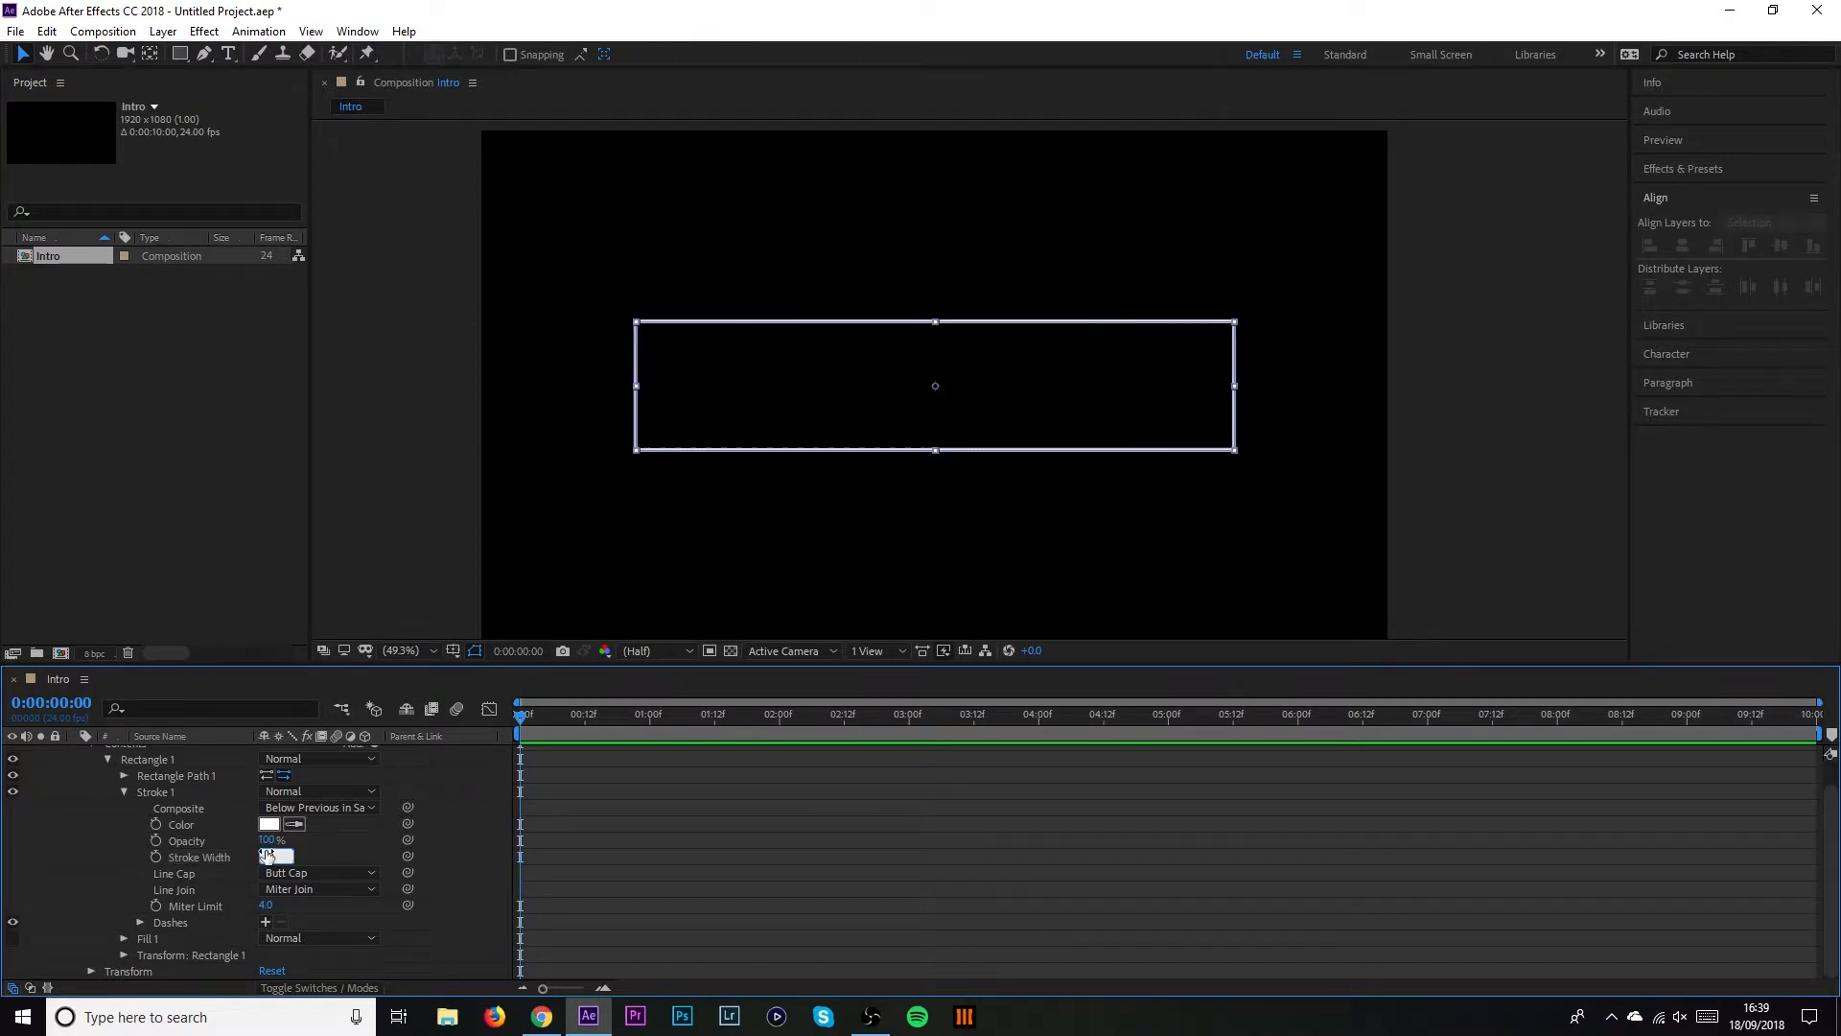
scroll(125, 819, up, 2)
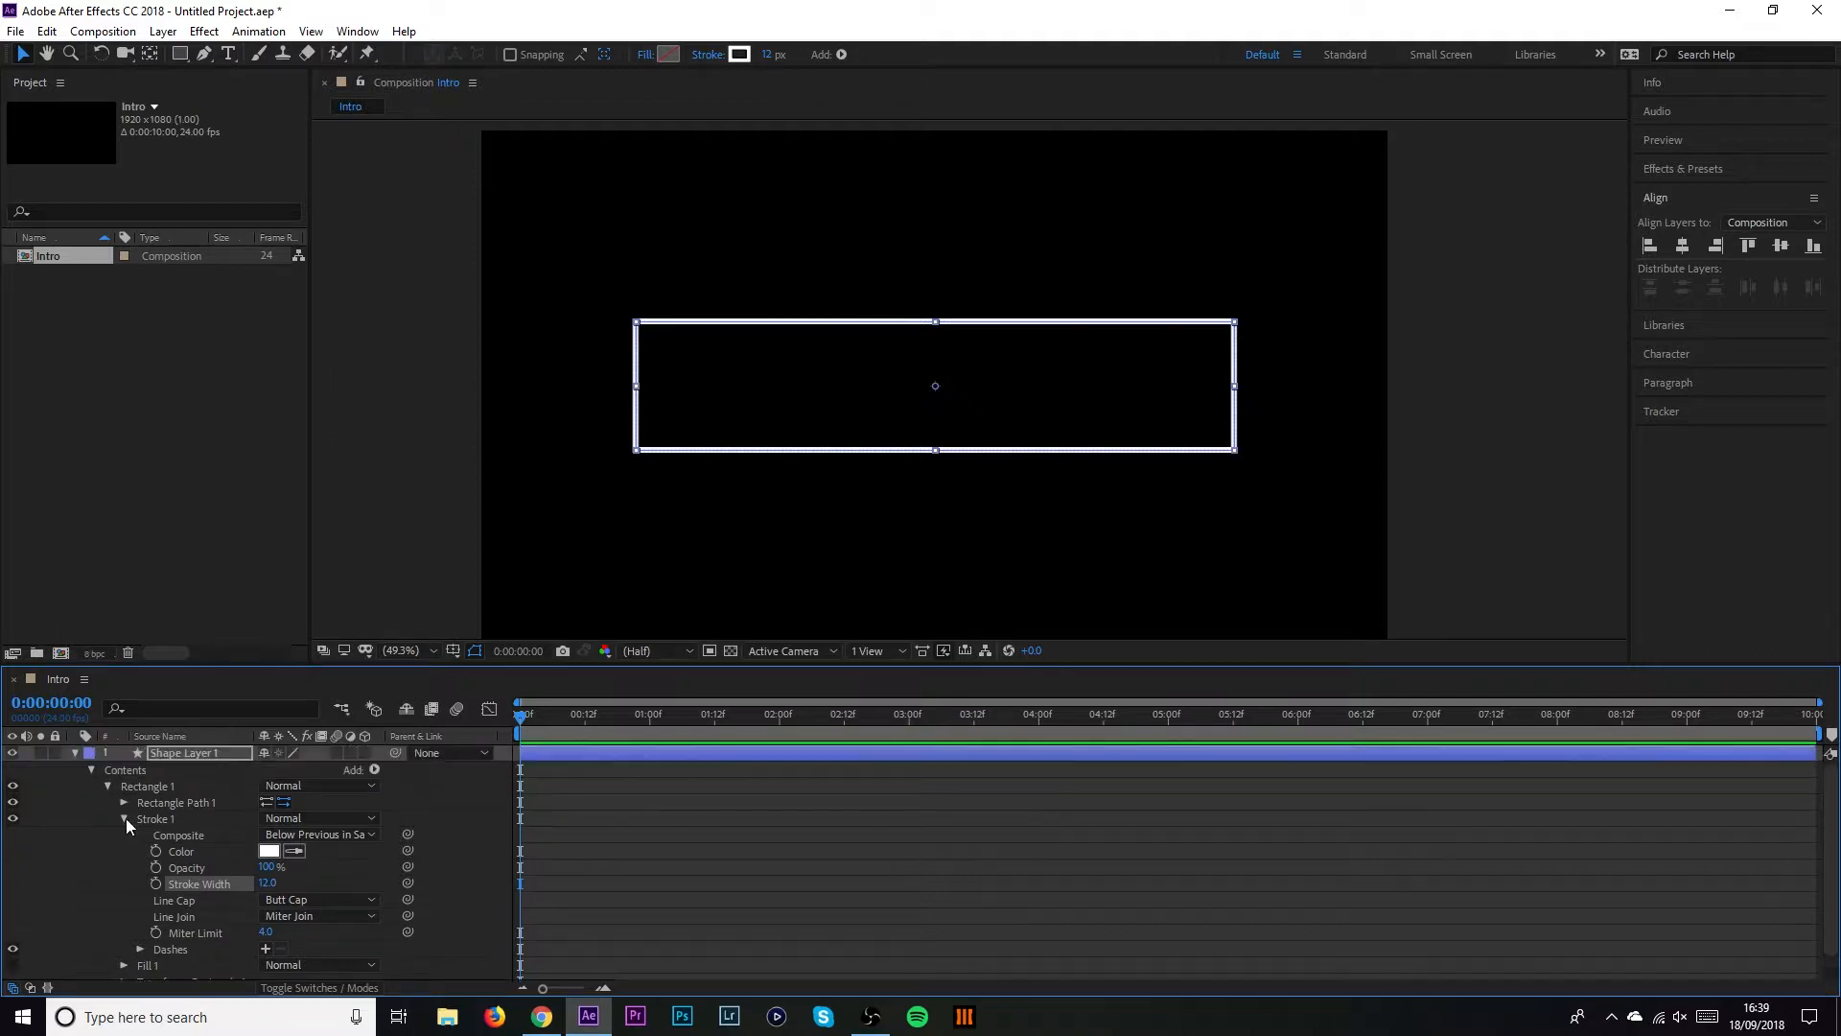
click(125, 818)
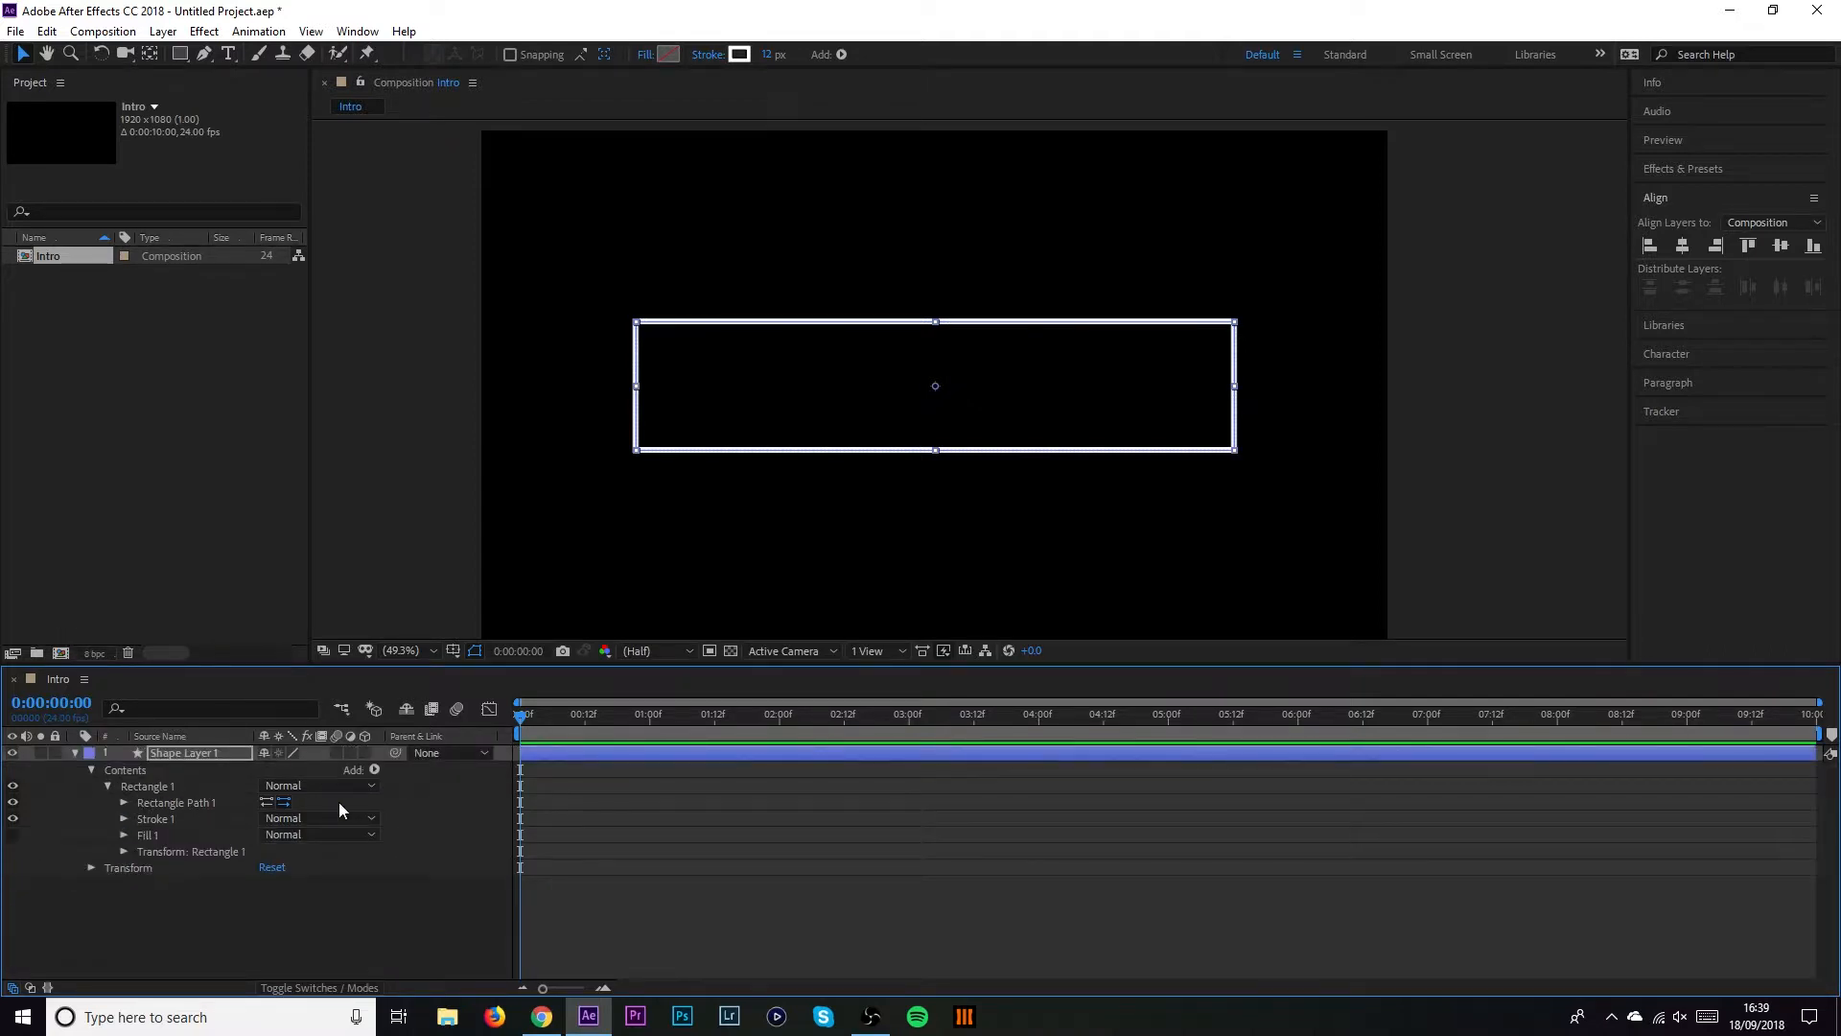
Add a Trim Paths operator to Rectangle 1 and expand its properties
click(375, 770)
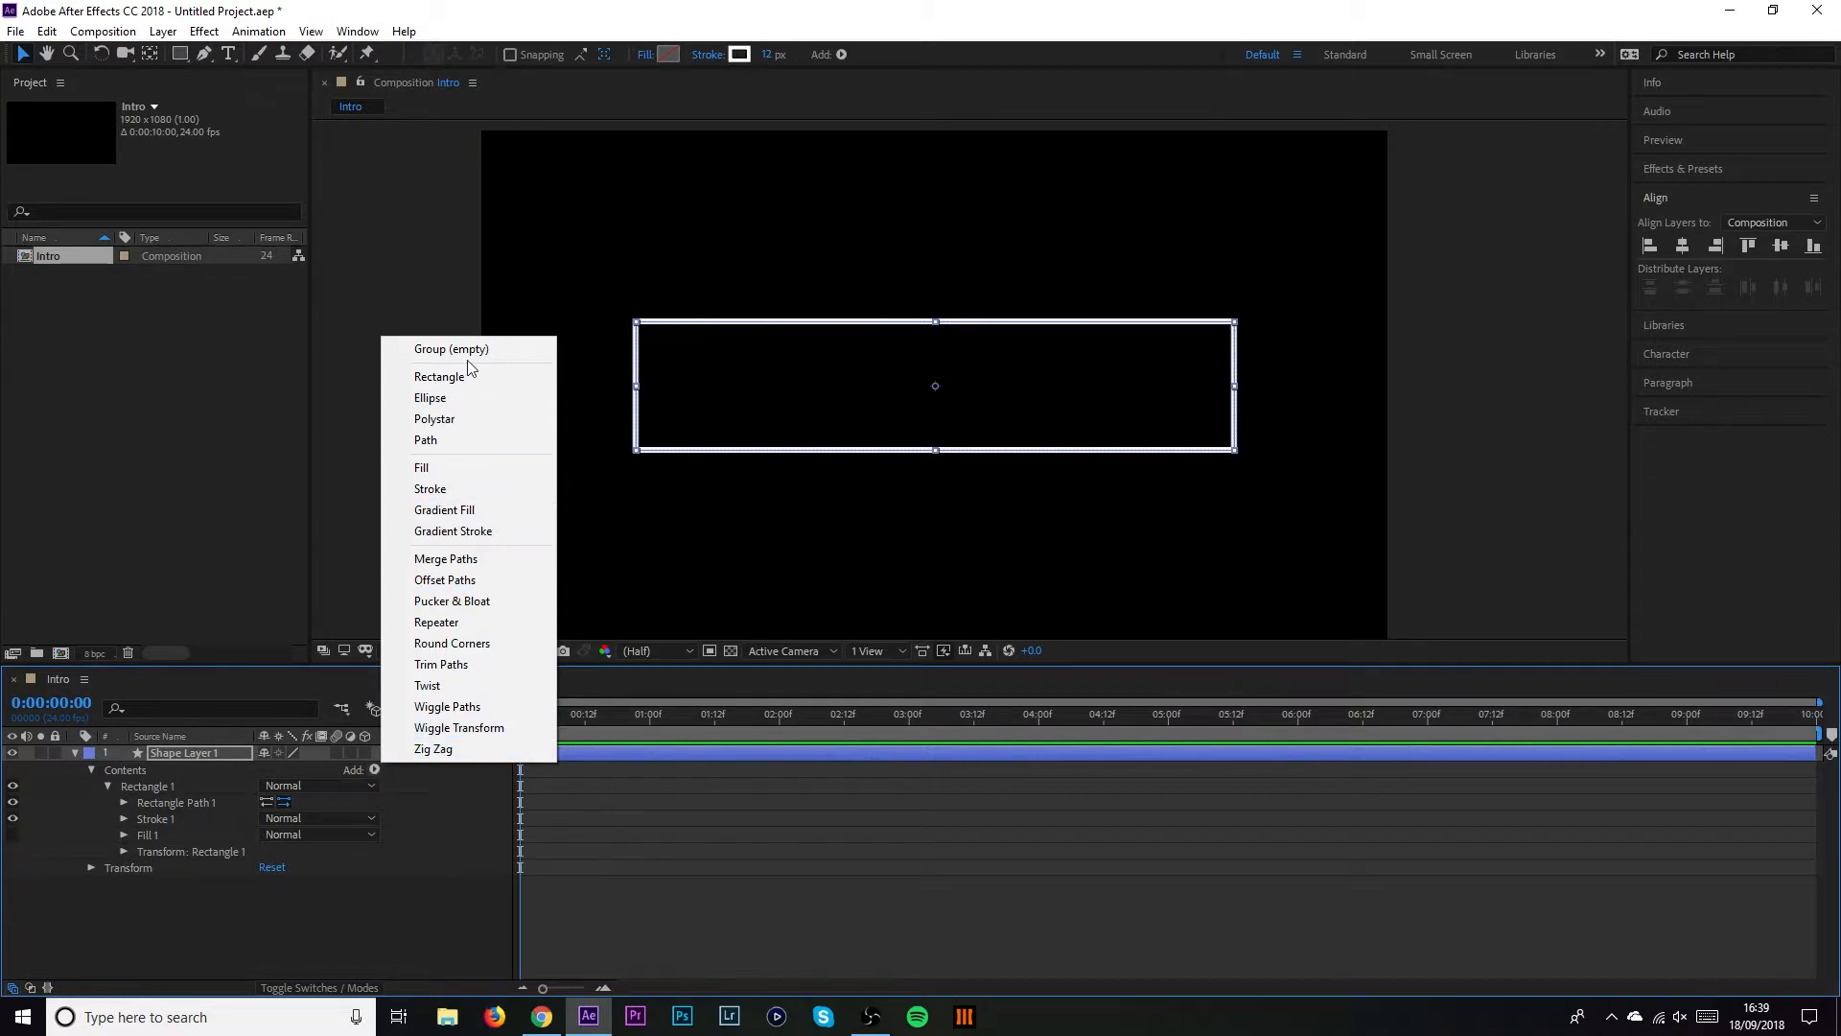
click(503, 665)
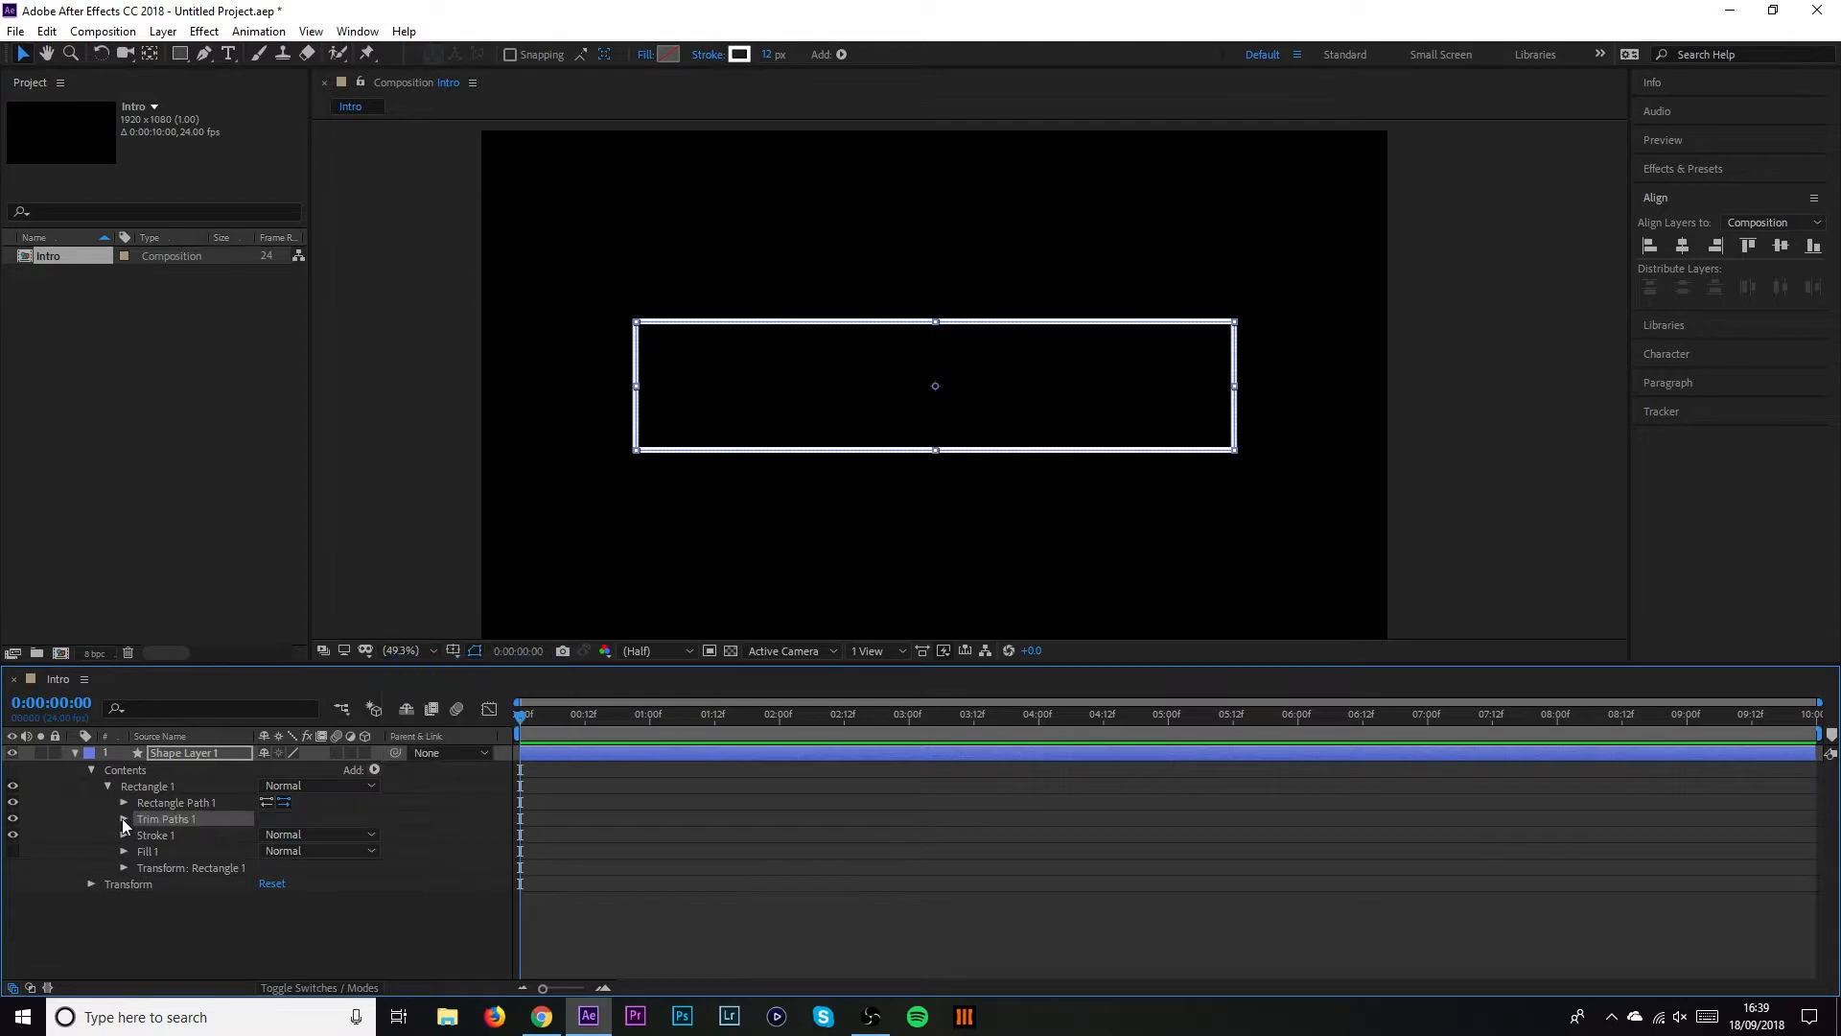
click(123, 817)
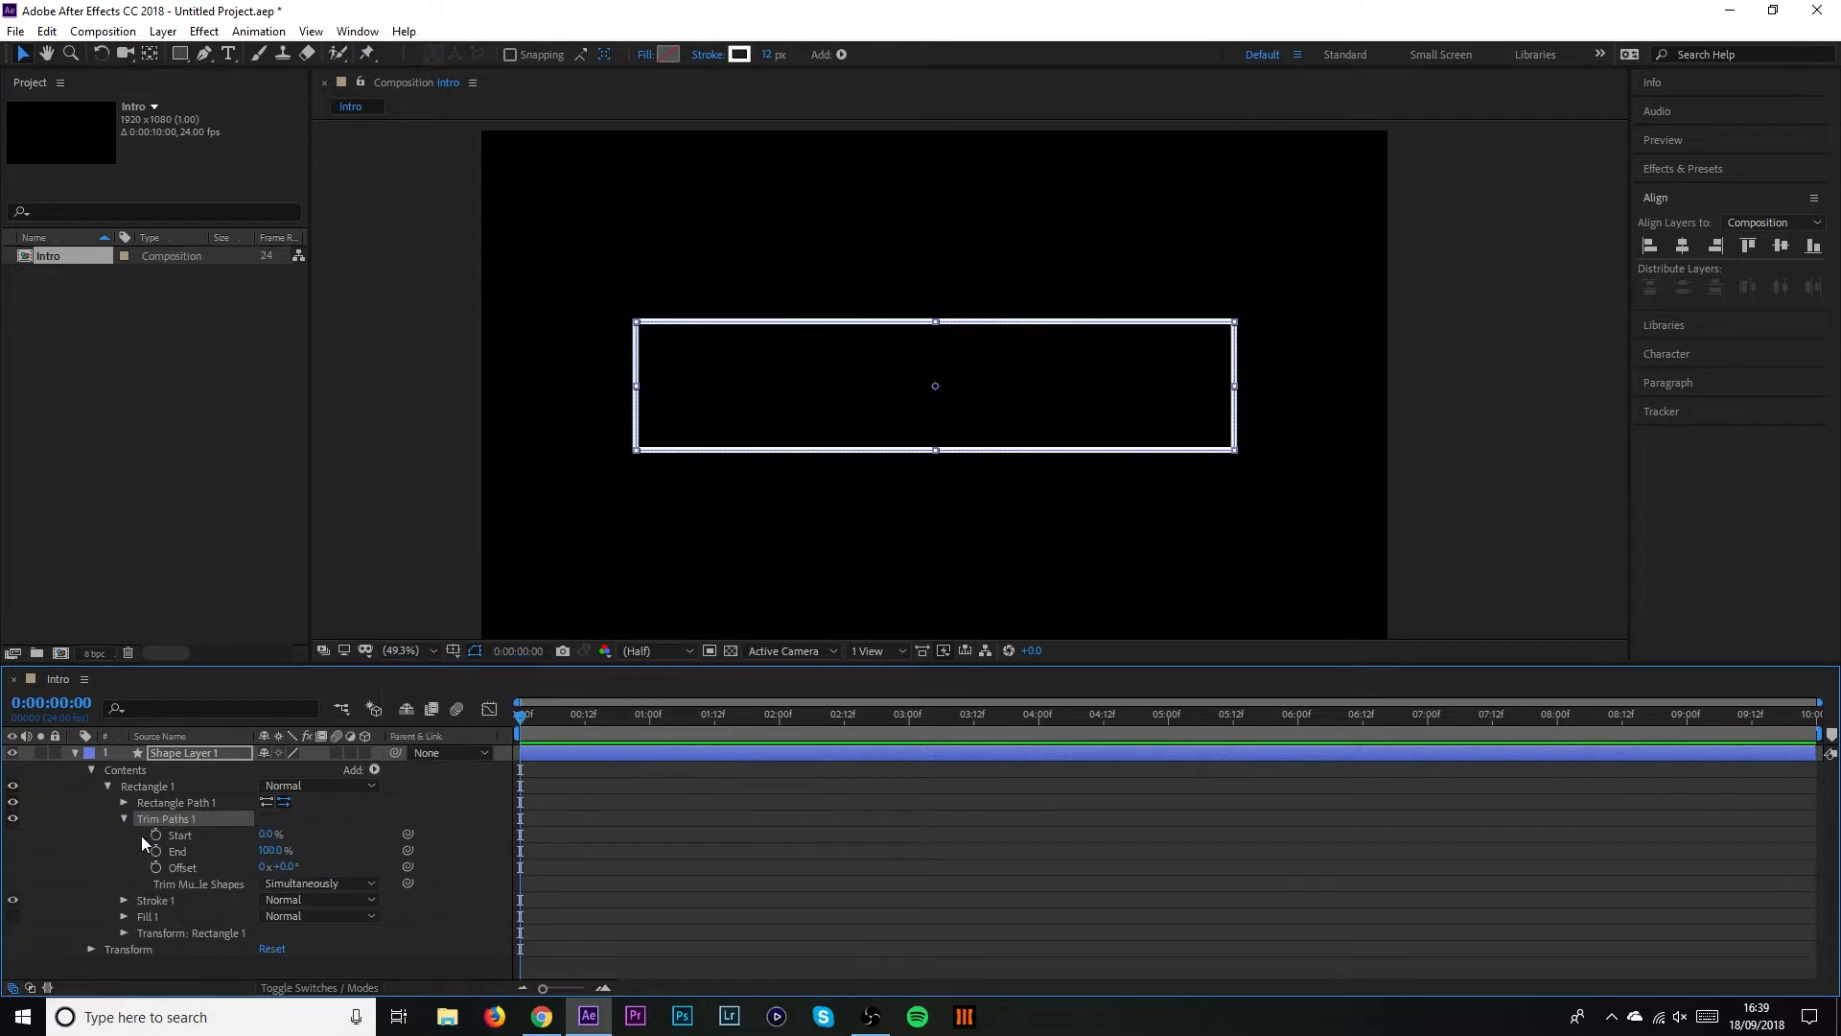
Reverse the rectangle's path direction and keyframe trim Start at 100% on frame 0
click(283, 802)
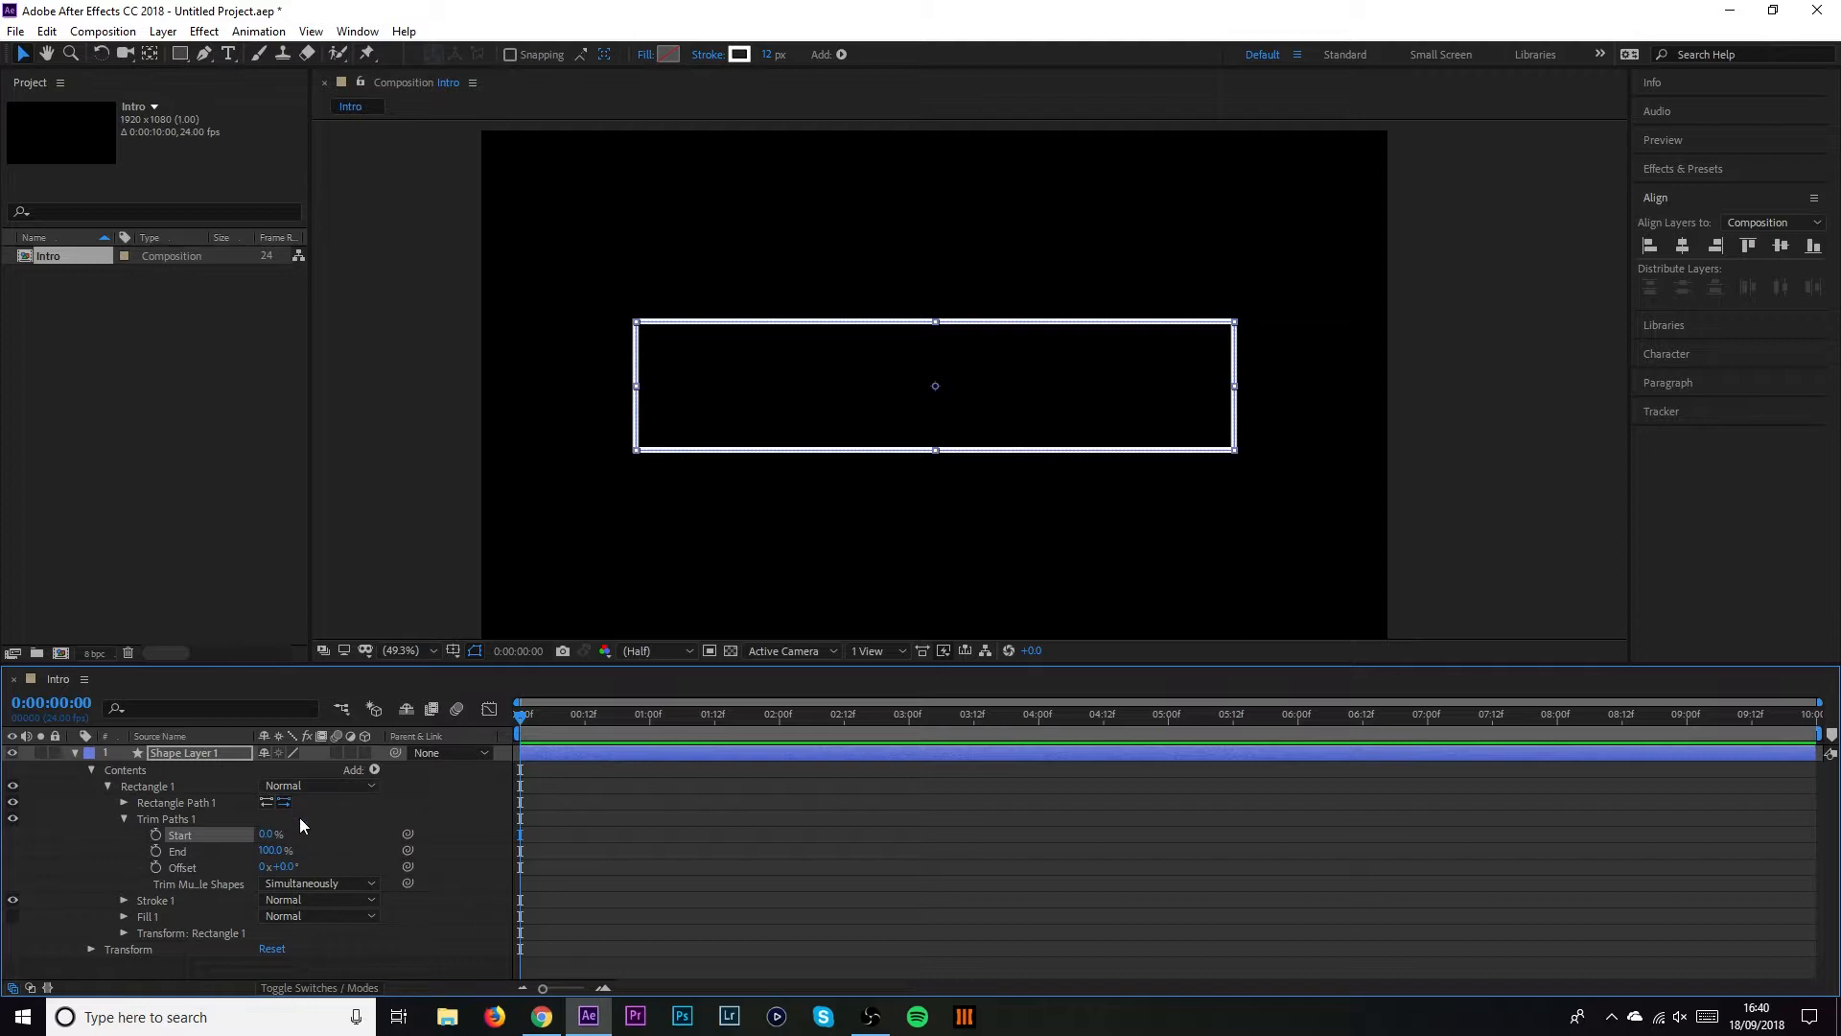
click(266, 834)
text(100)
key(Return)
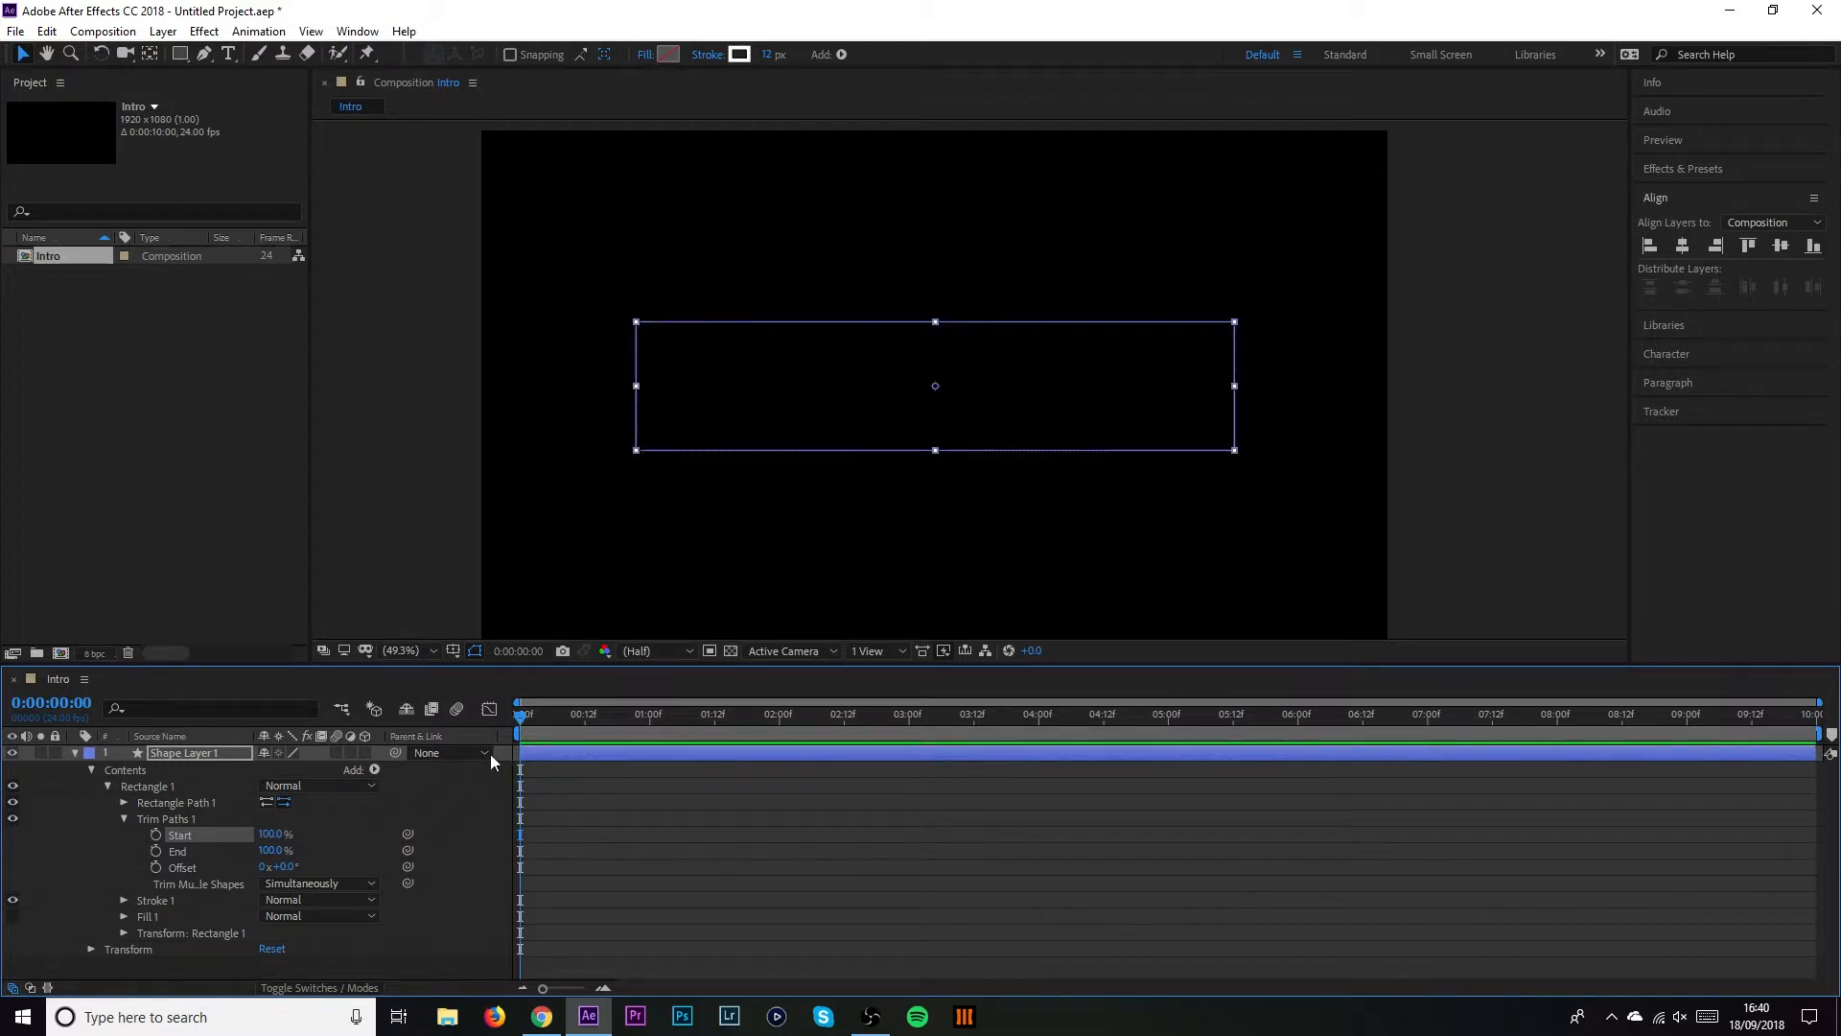
click(157, 835)
At 0:00:02:00 set trim Start to 0%, then preview the outline drawing on
drag(578, 713, 780, 715)
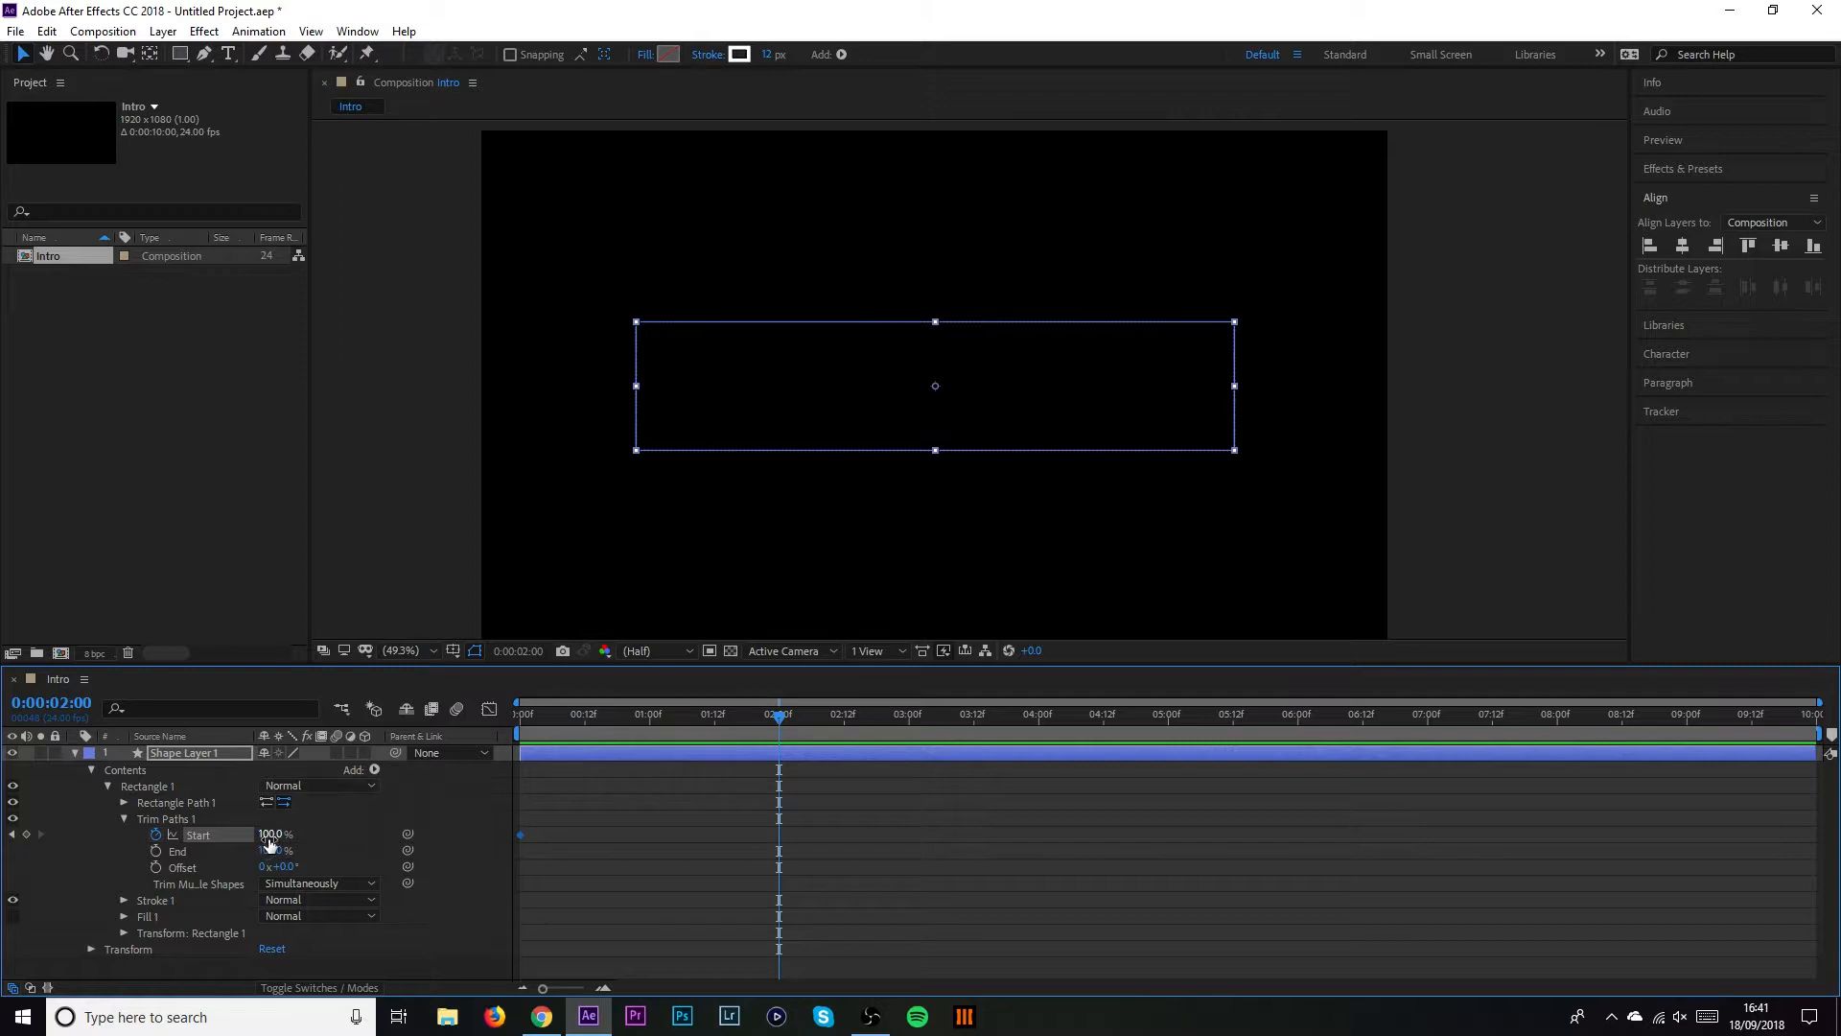
drag(273, 841, 225, 866)
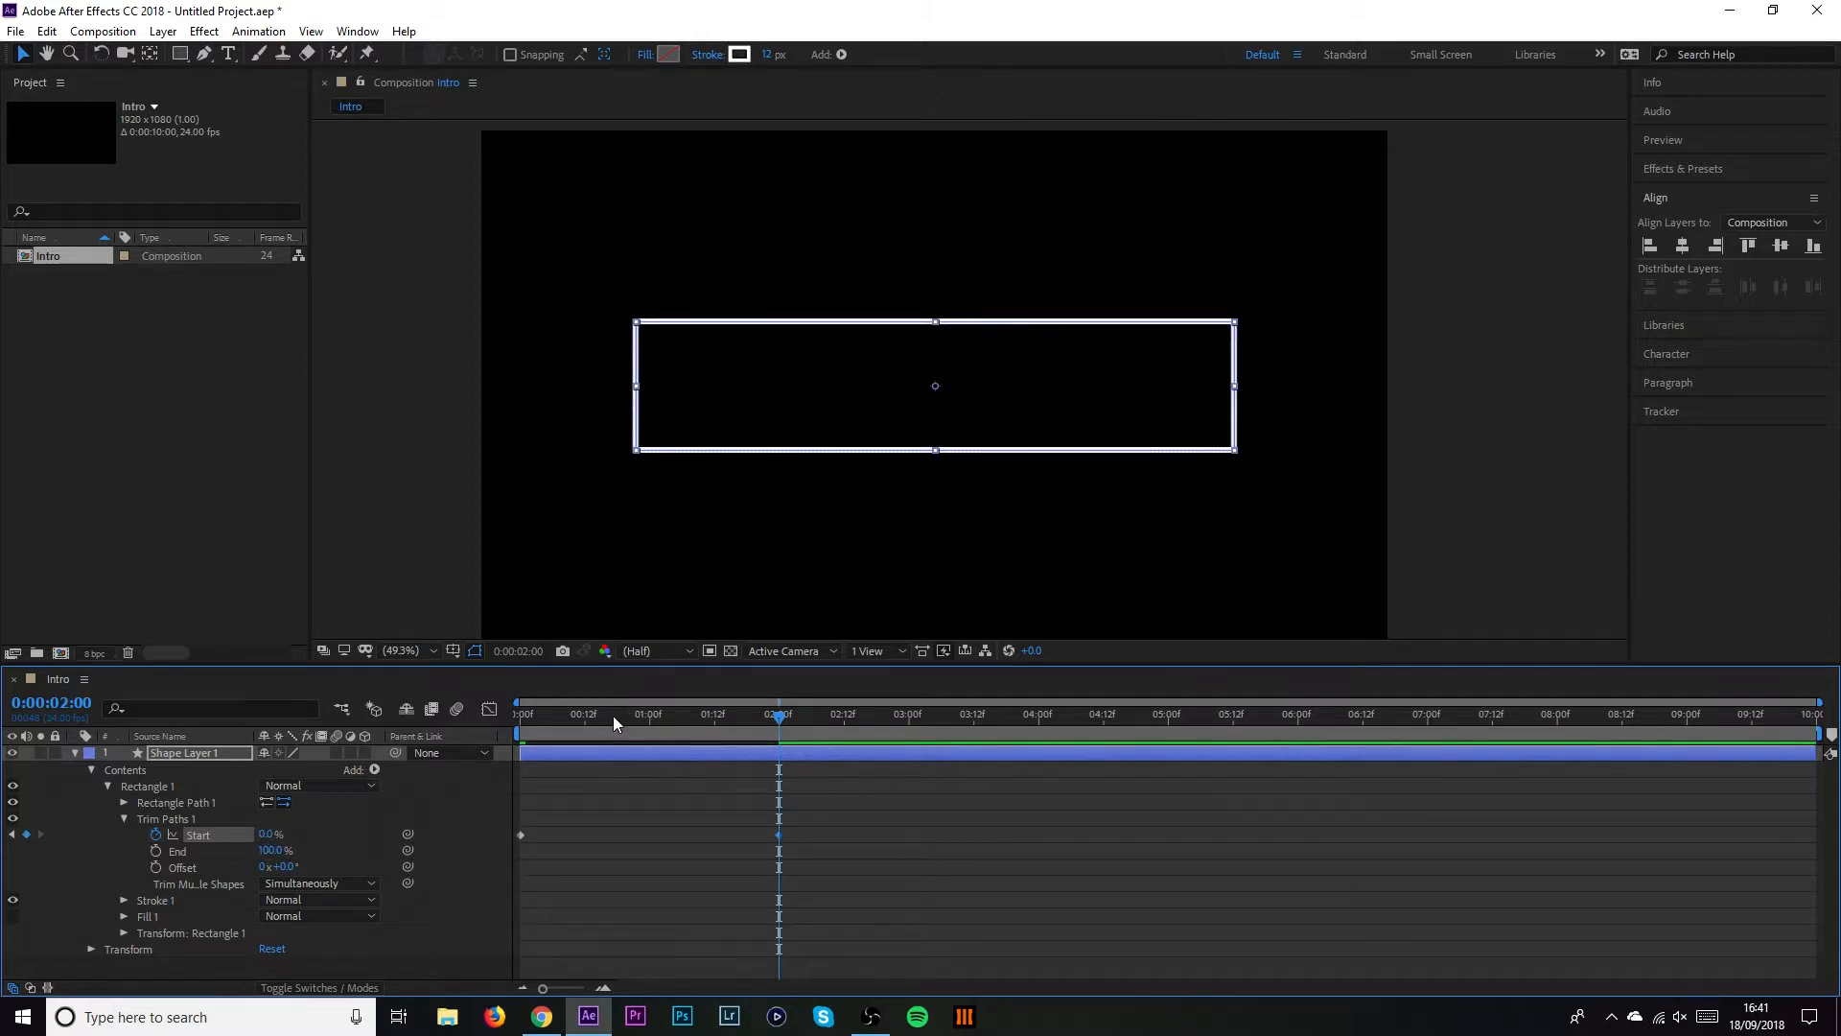
drag(613, 715, 465, 719)
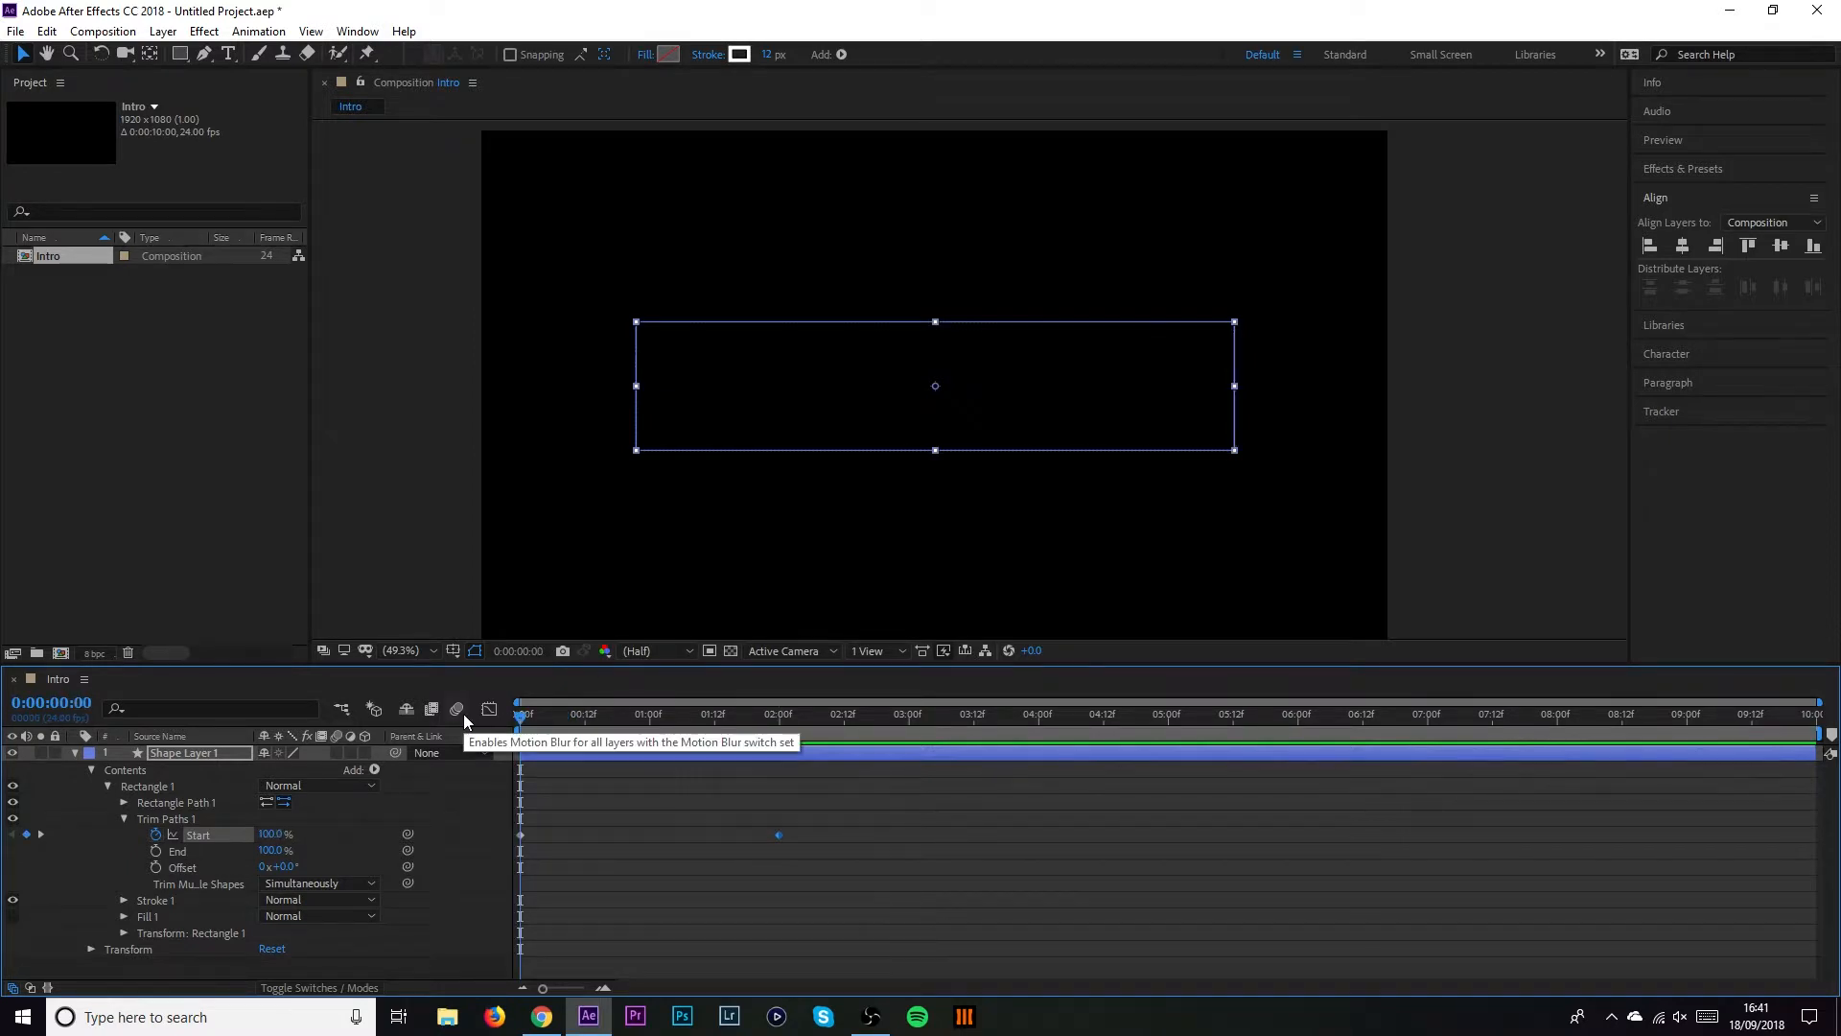
key(space)
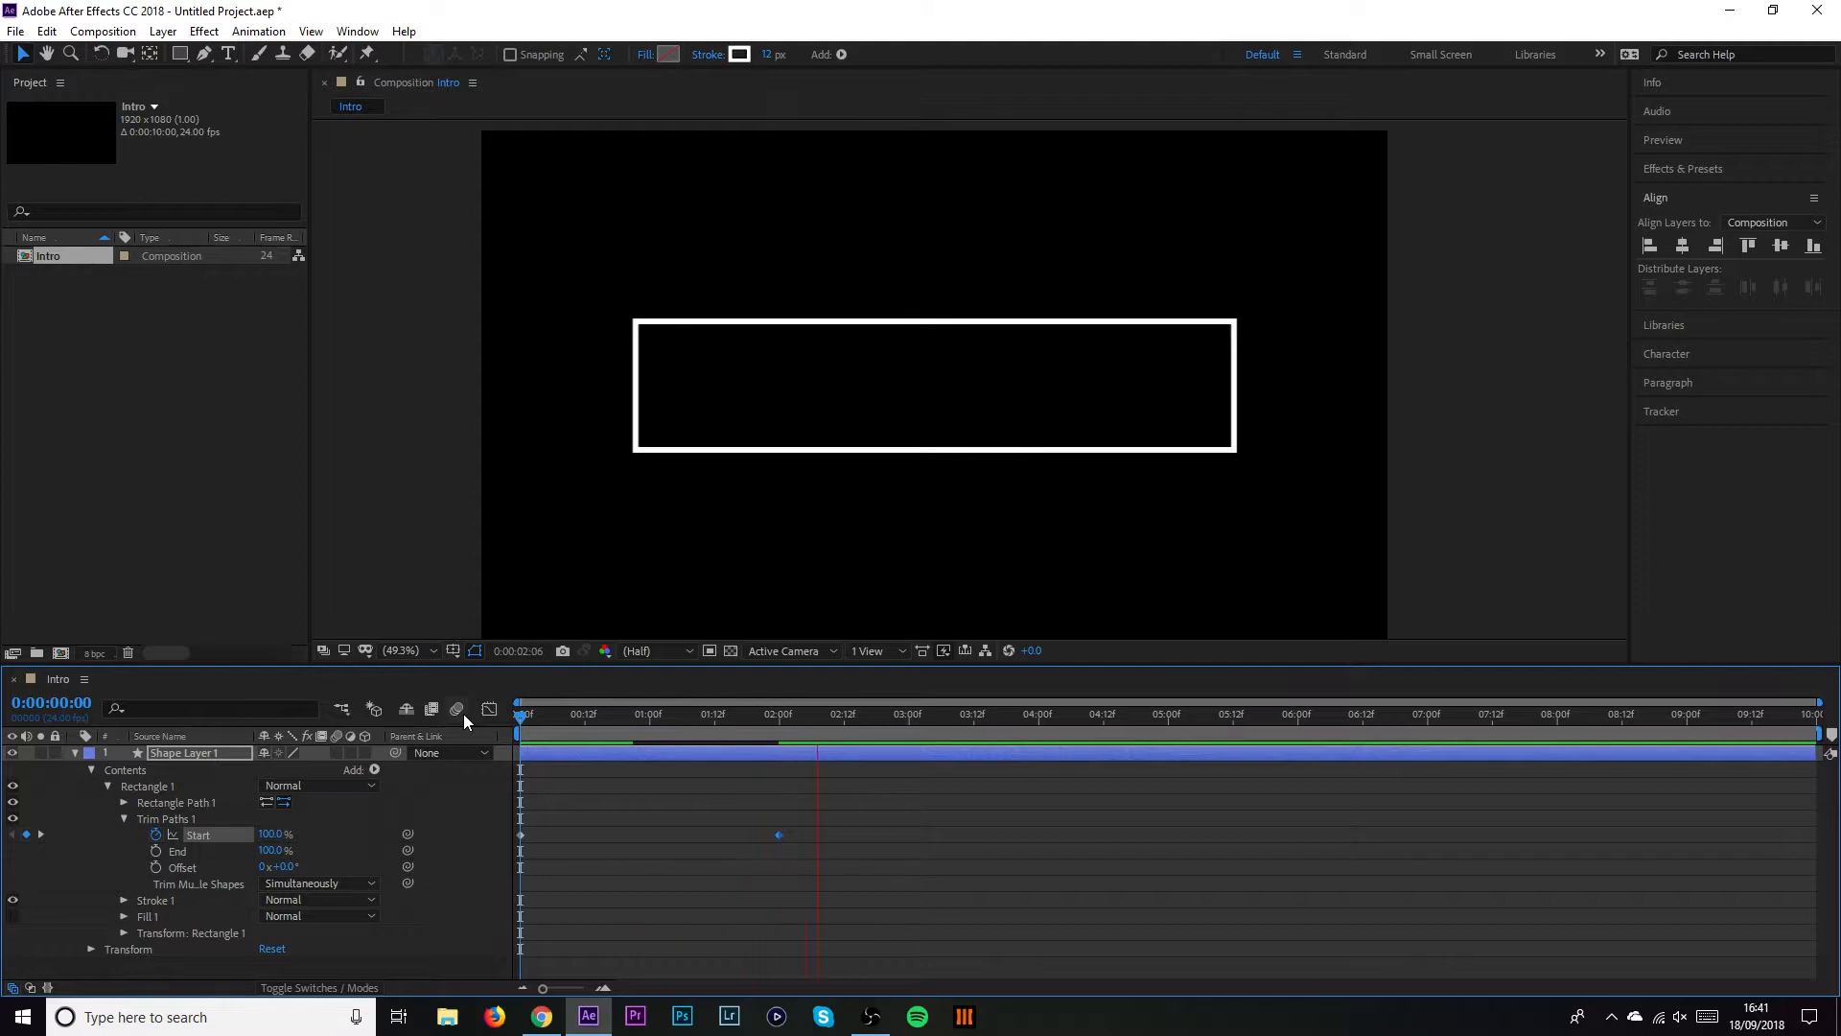
key(space)
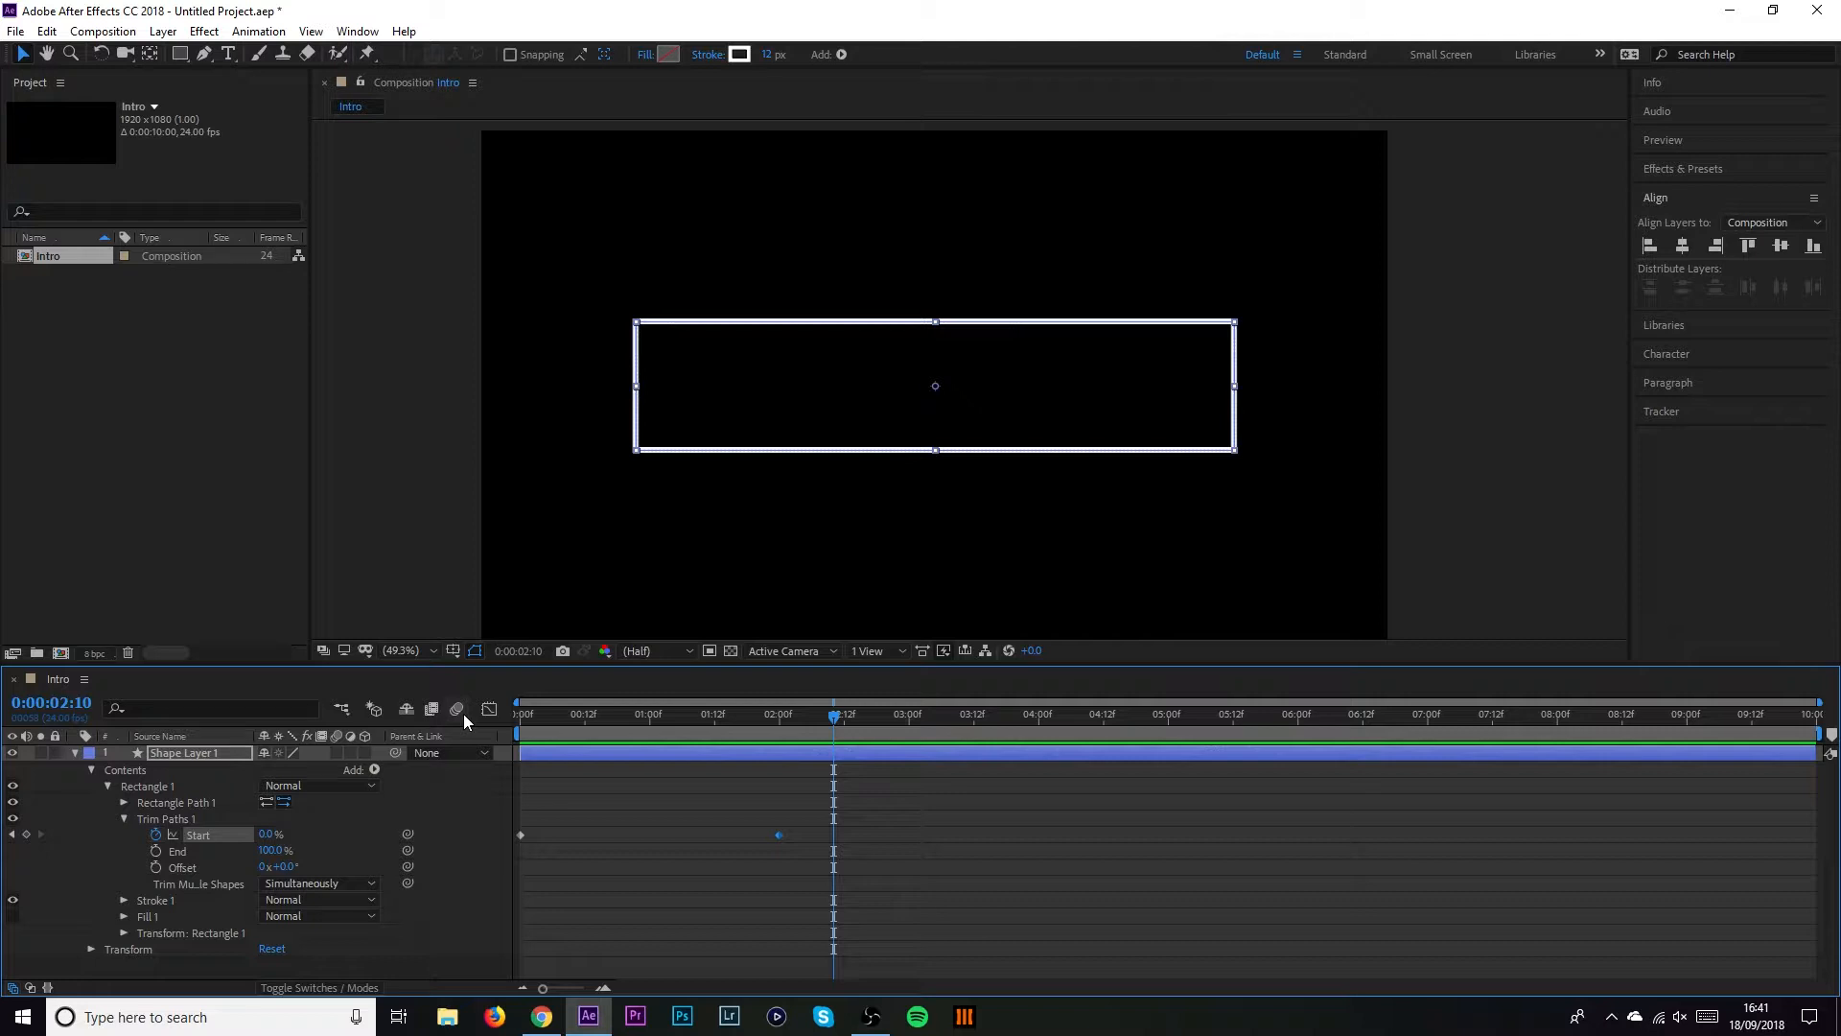
Apply Easy Ease to both trim Start keyframes
click(810, 817)
drag(762, 827, 525, 846)
right_click(779, 836)
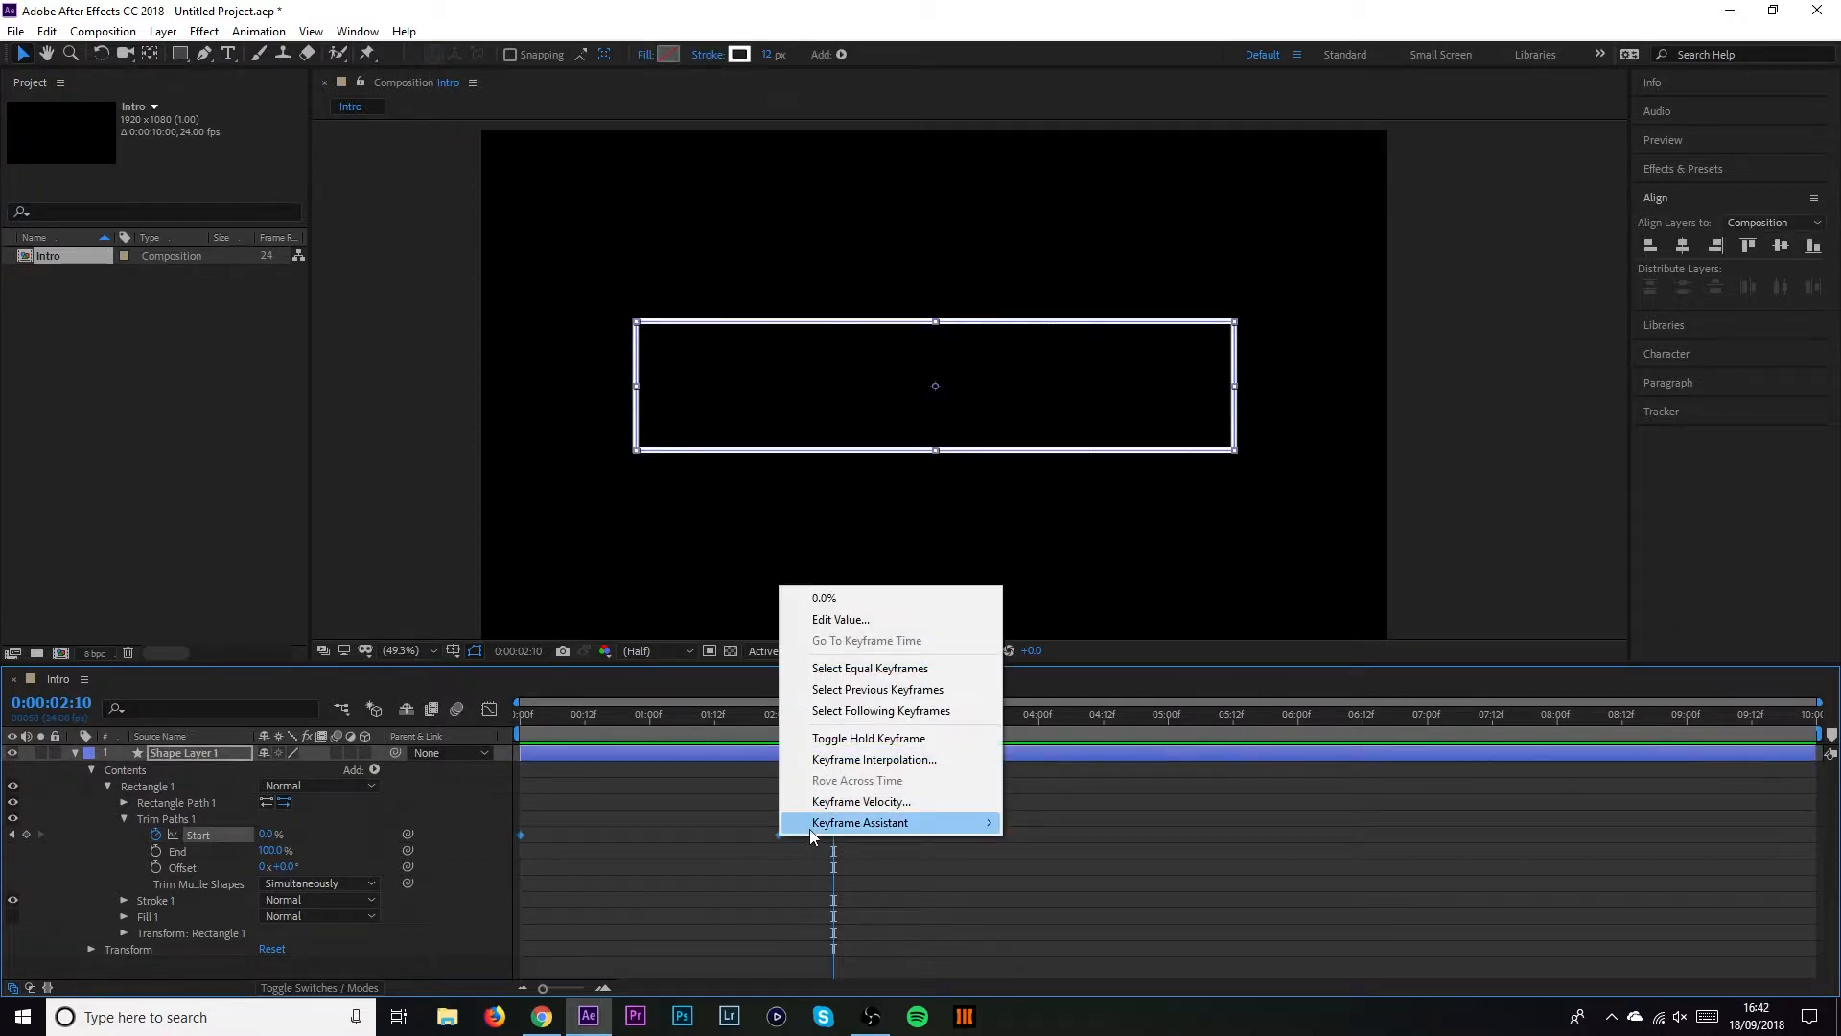
mouse_move(817, 827)
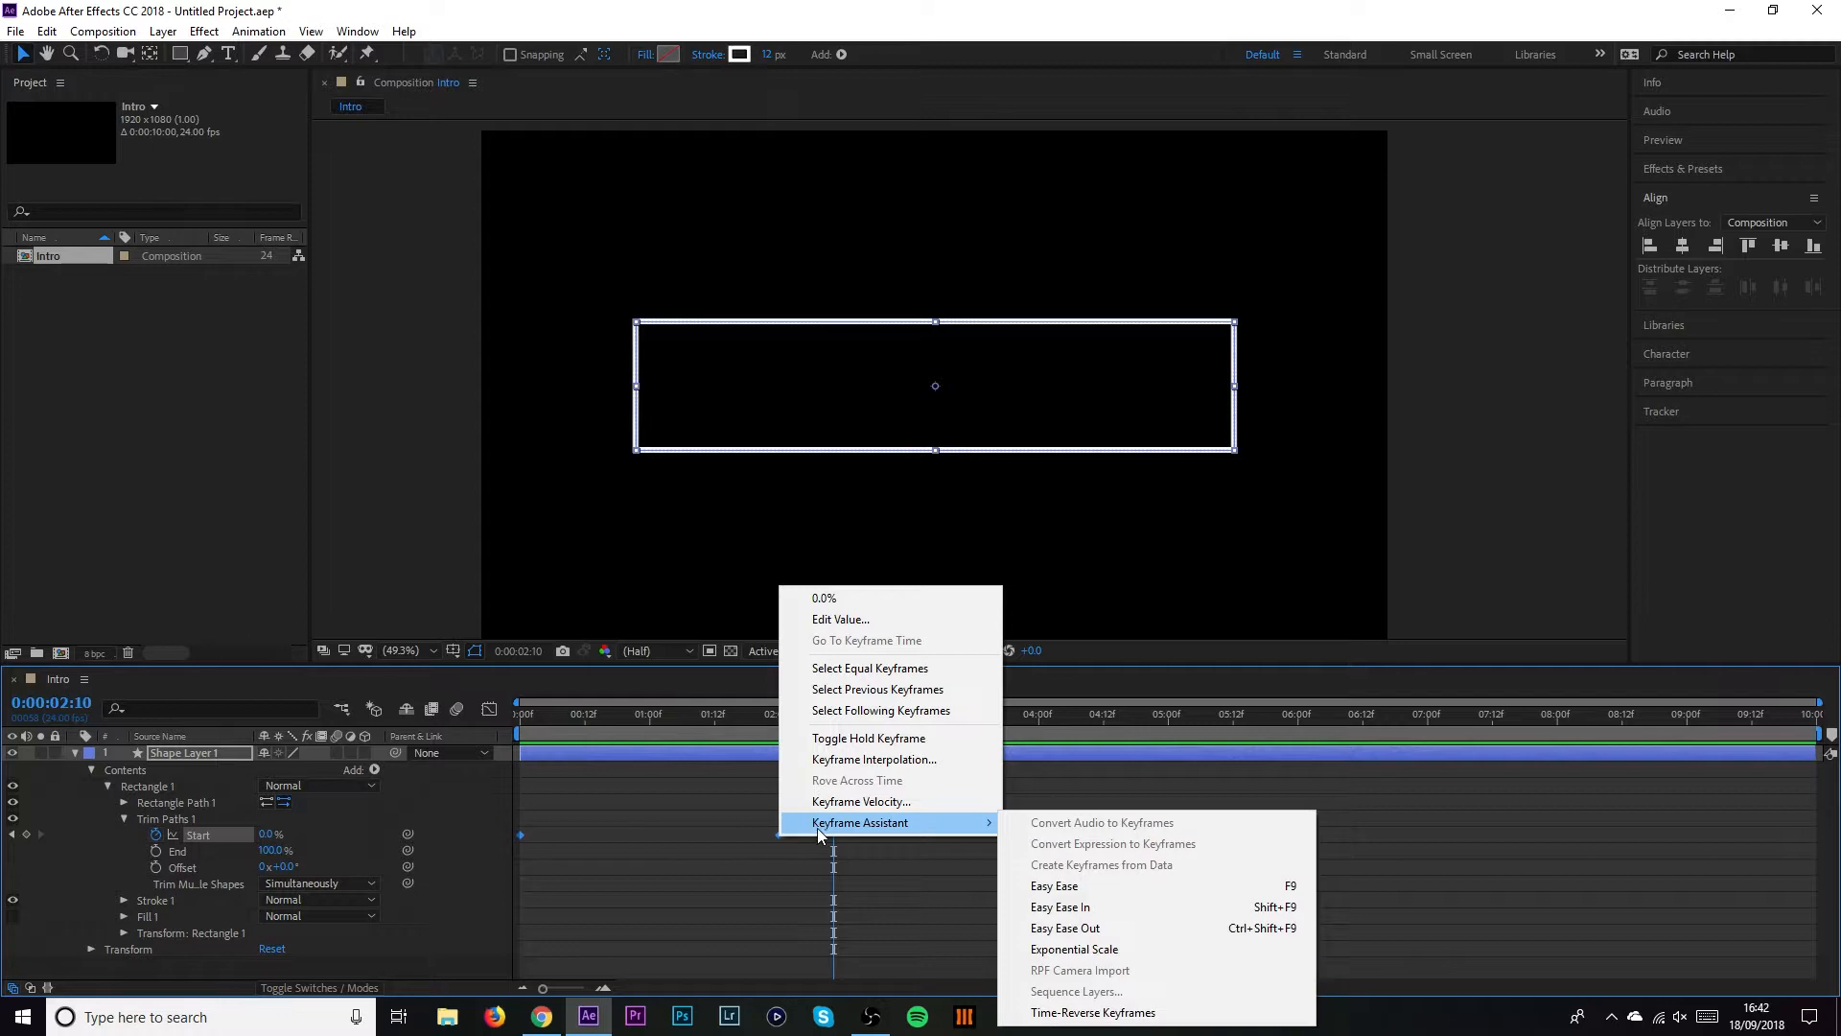
click(1060, 888)
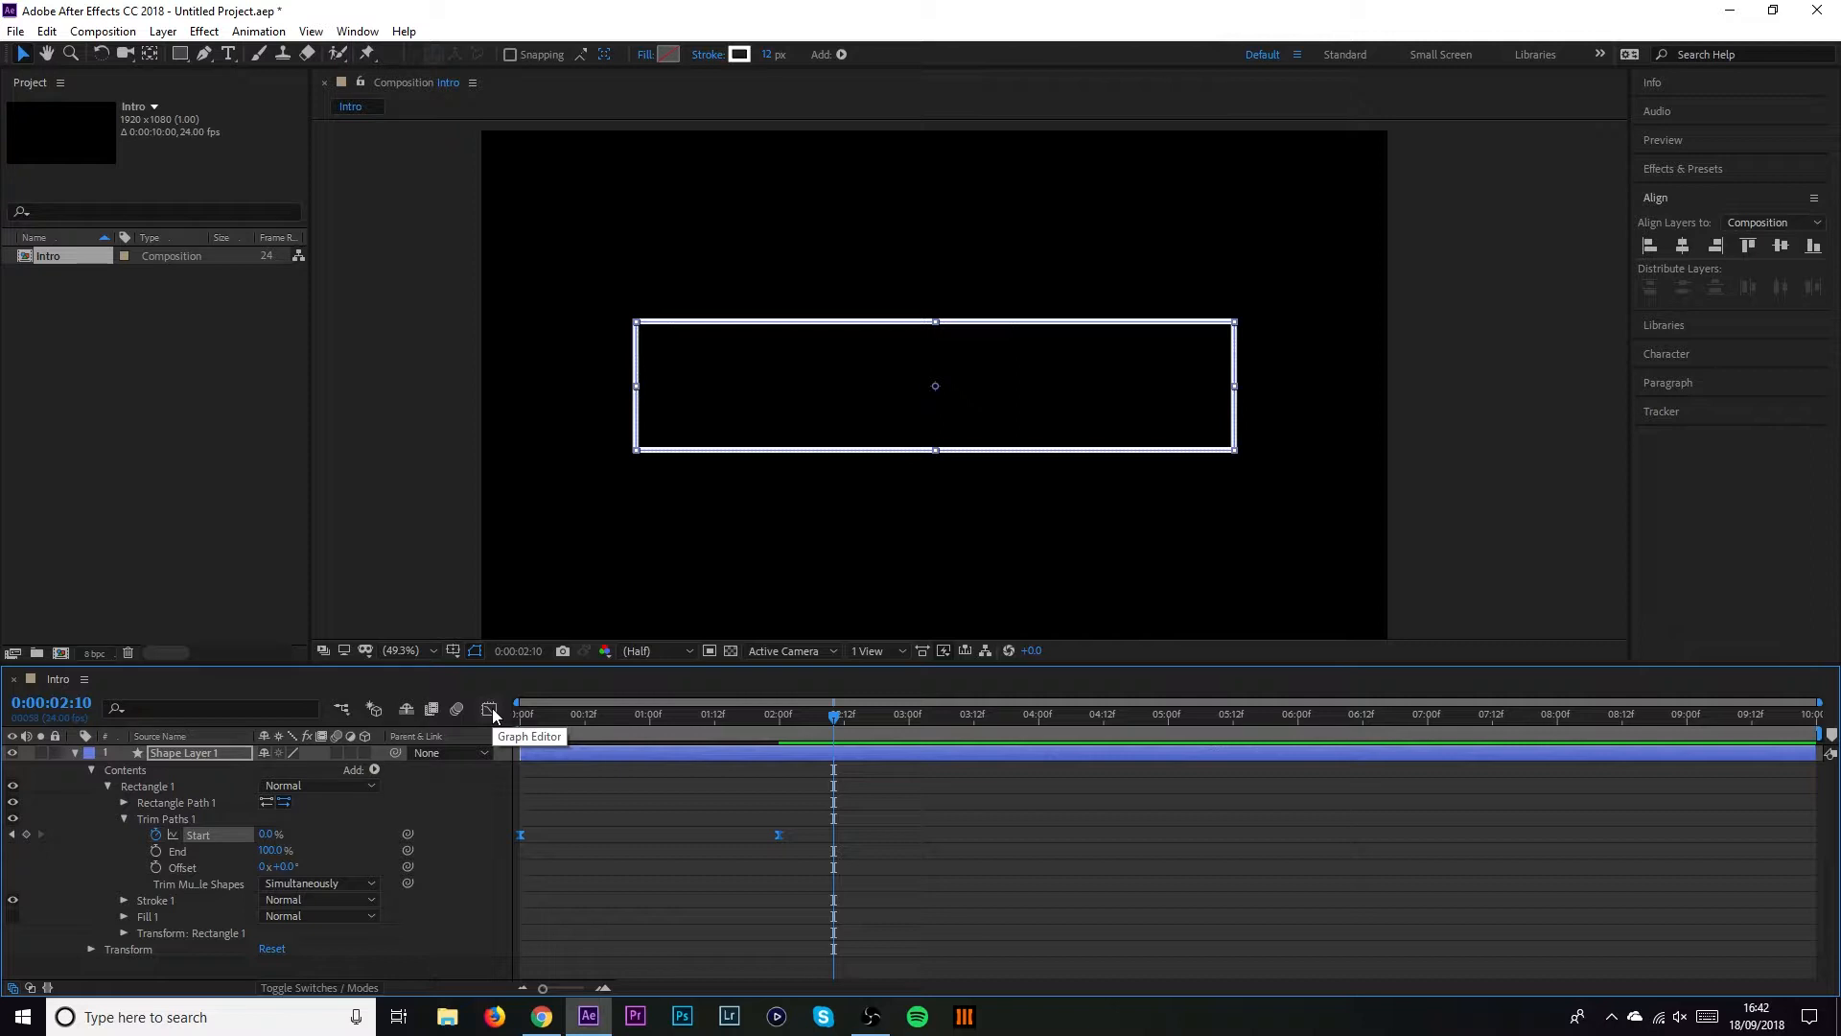
Open the Graph Editor to view trim Start's eased curve and its display options
click(491, 712)
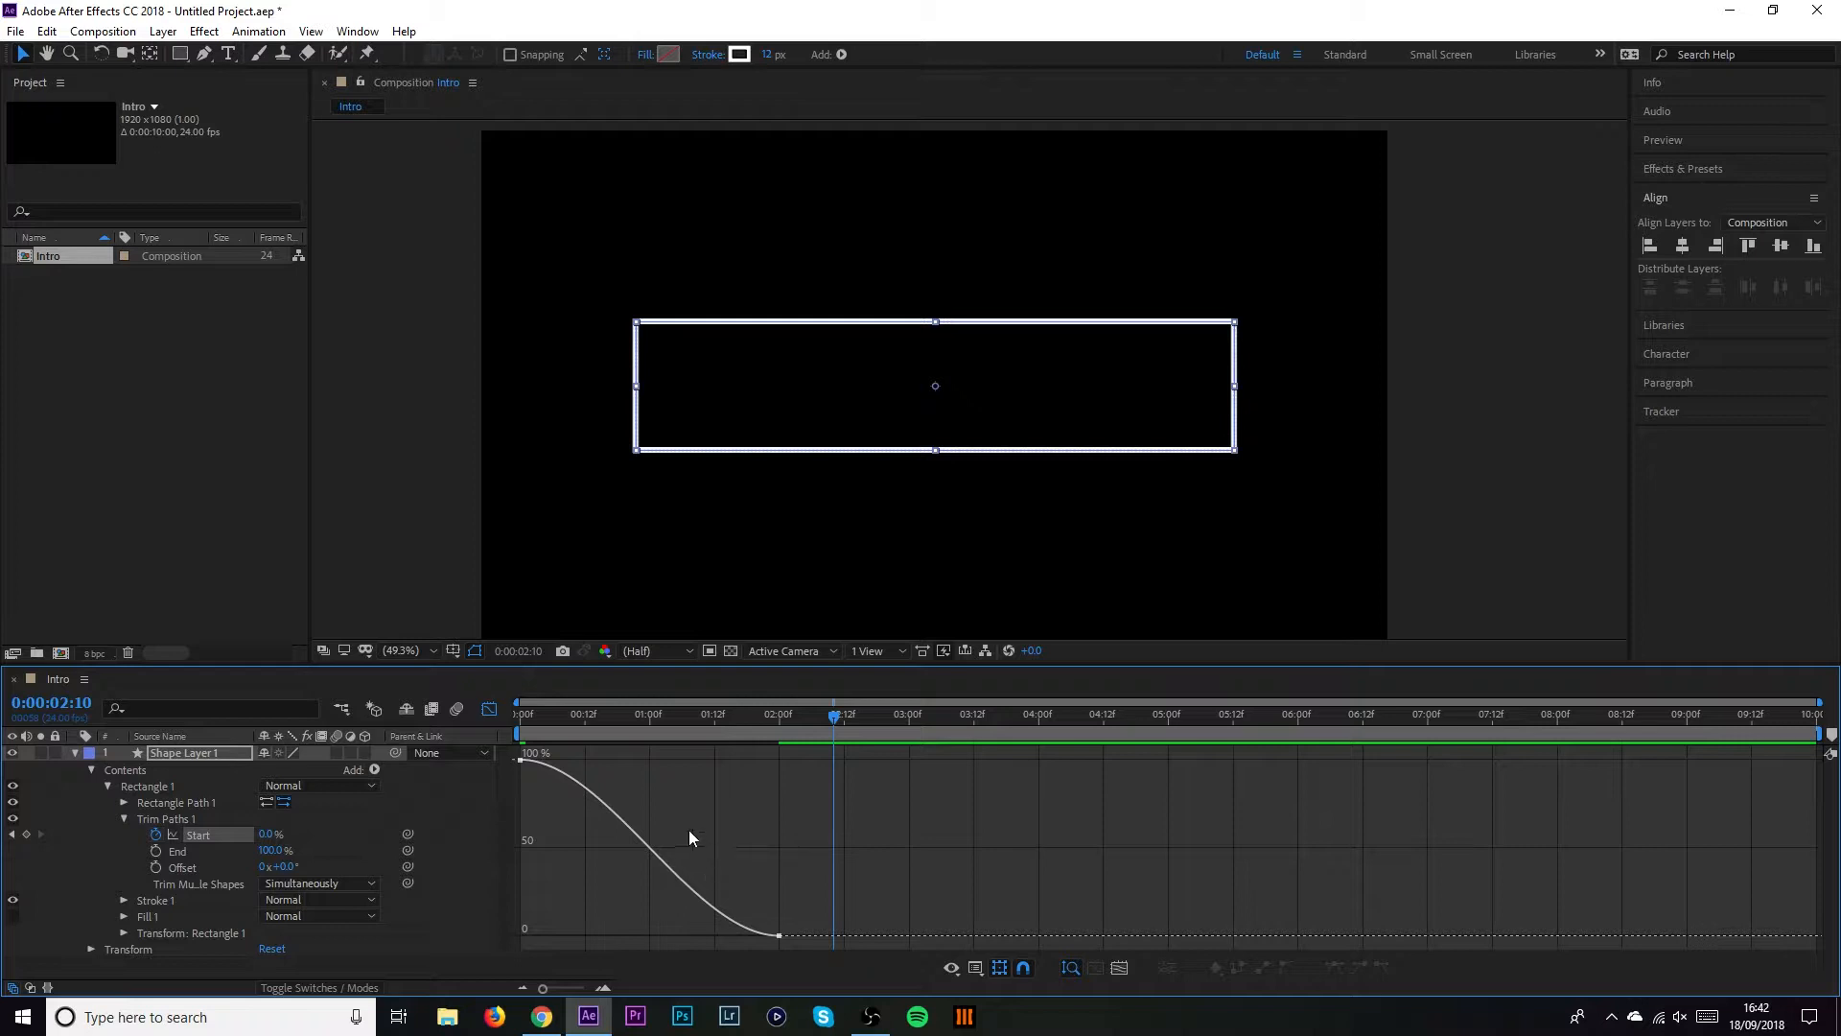
mouse_move(634, 716)
mouse_down()
mouse_move(533, 716)
mouse_move(627, 722)
mouse_up()
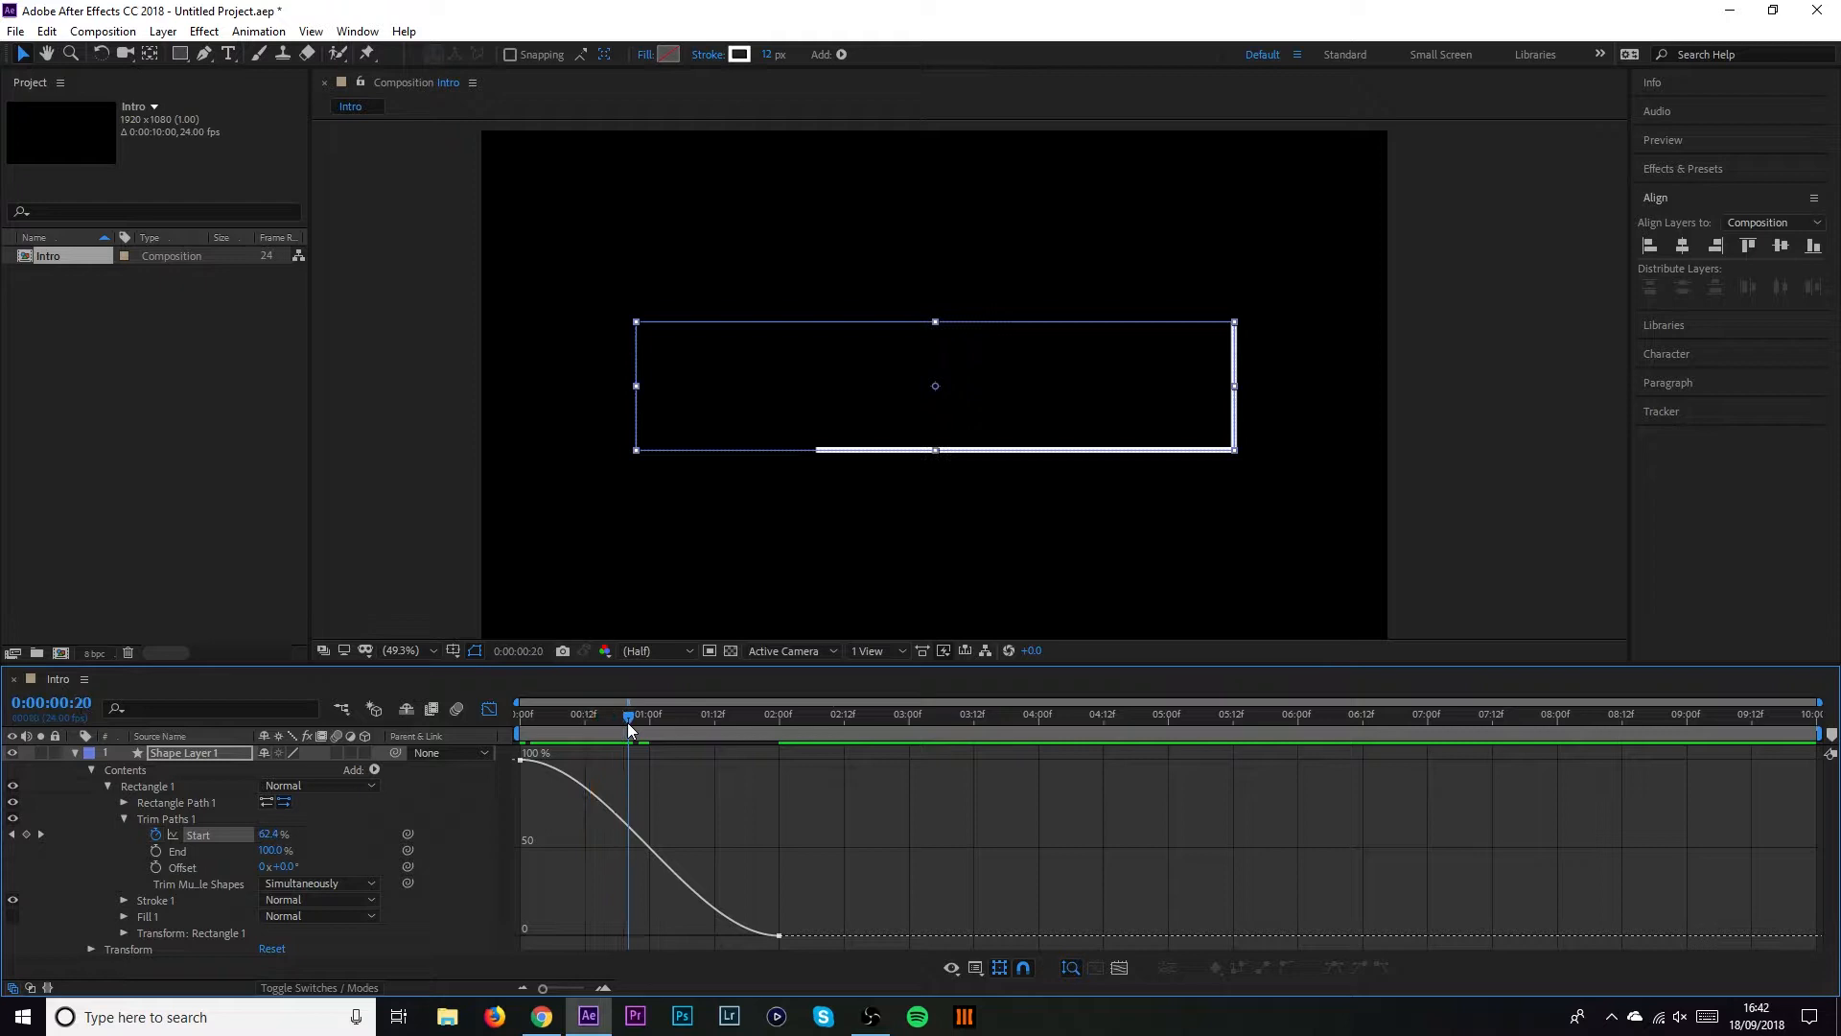
right_click(619, 811)
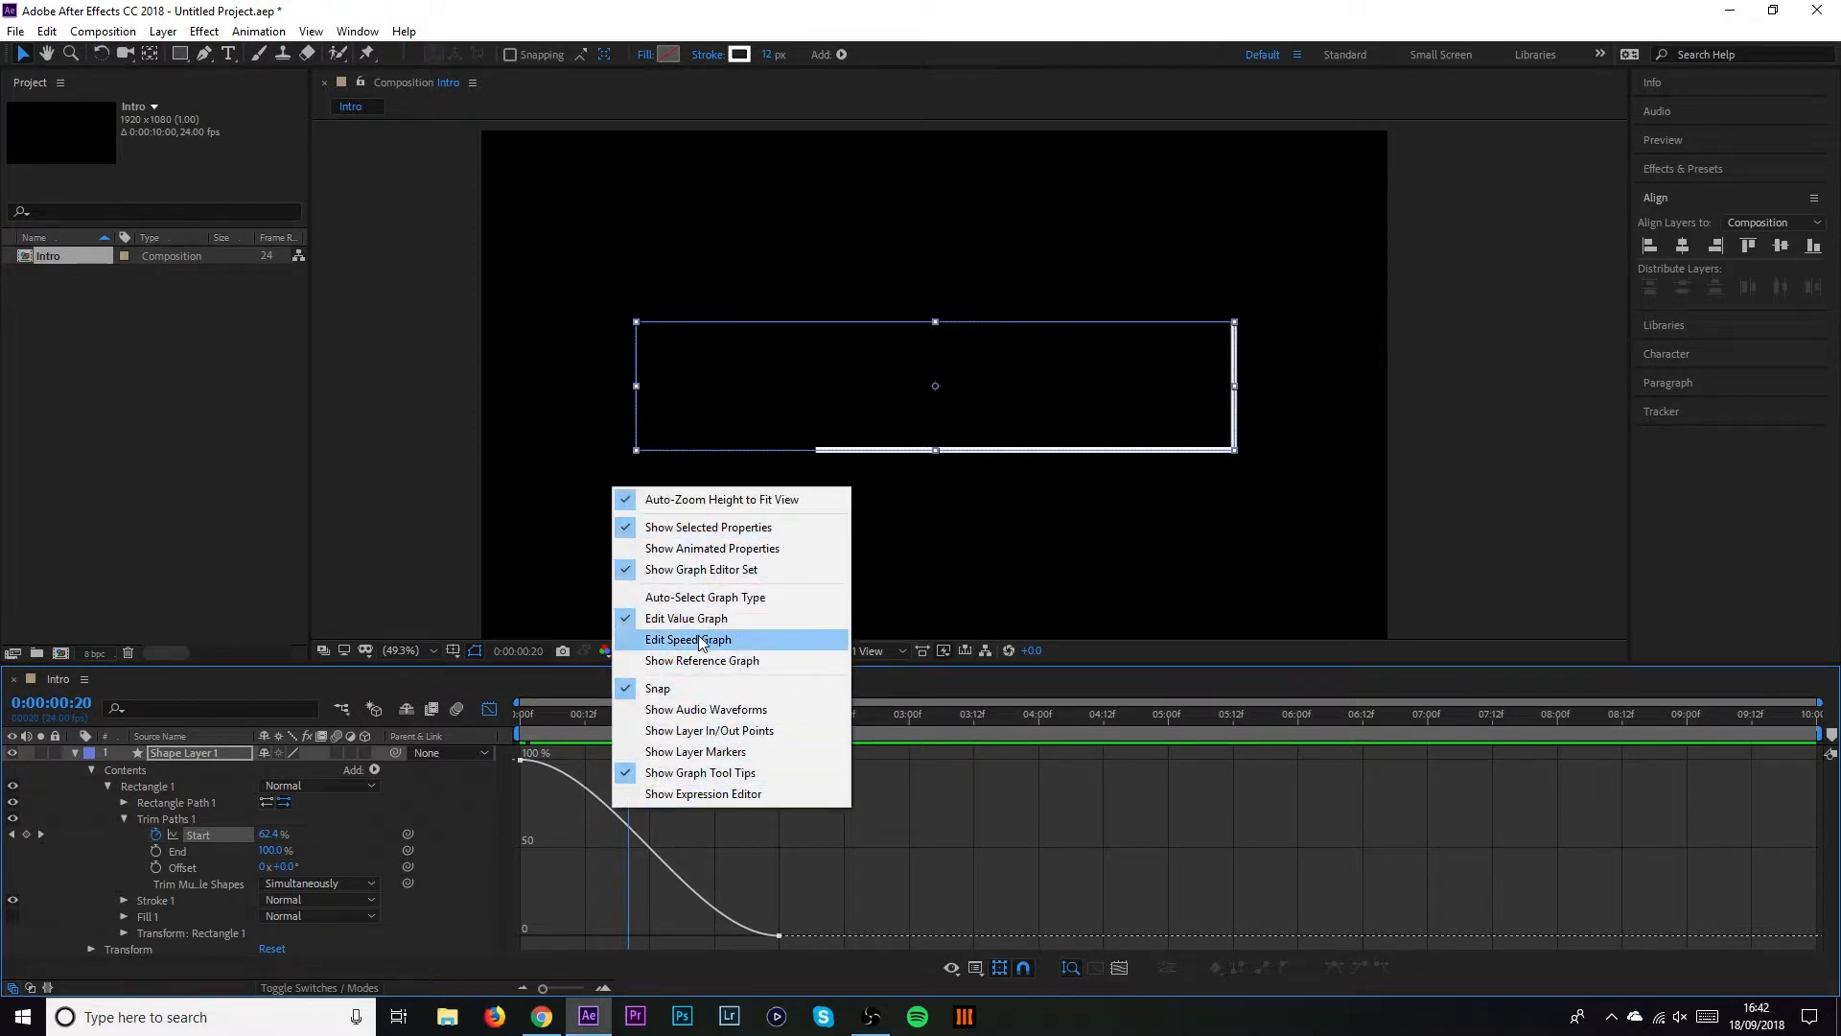
Switch to the speed graph, raise the first keyframe's influence, and preview the draw-on
click(655, 640)
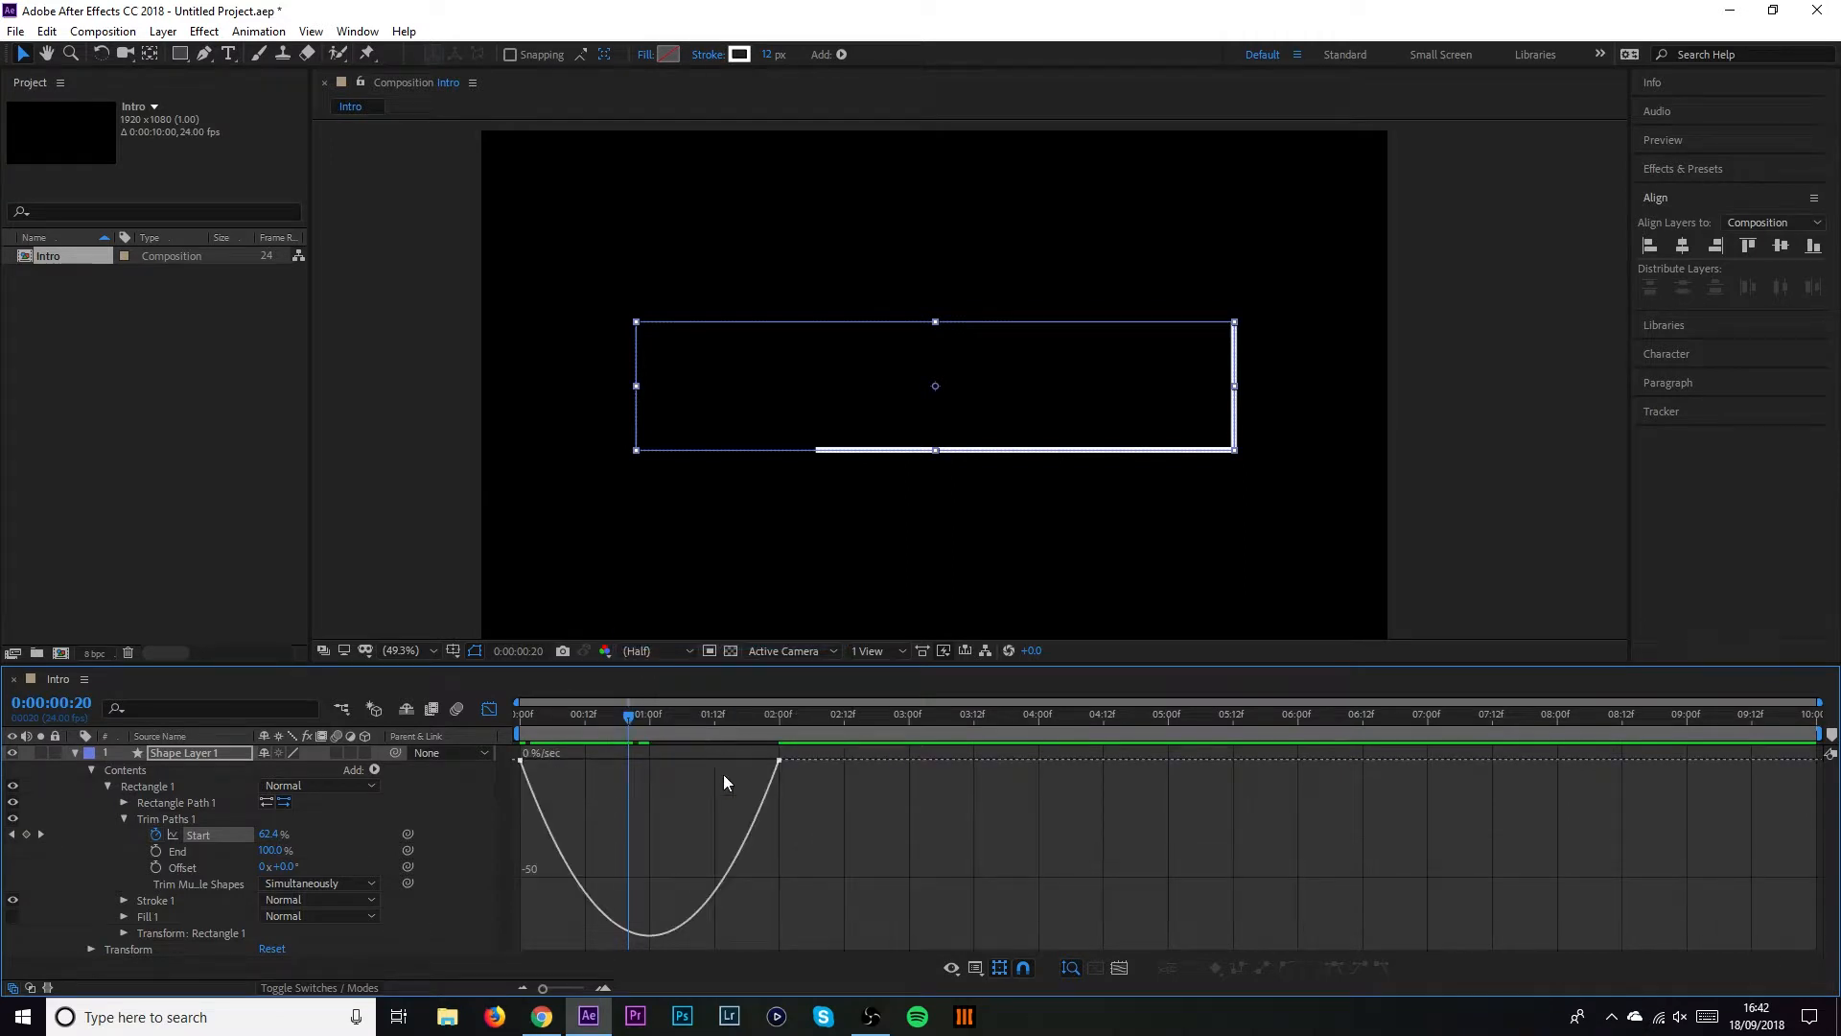
mouse_move(629, 715)
mouse_down()
mouse_move(524, 712)
mouse_move(721, 735)
mouse_move(756, 788)
mouse_up()
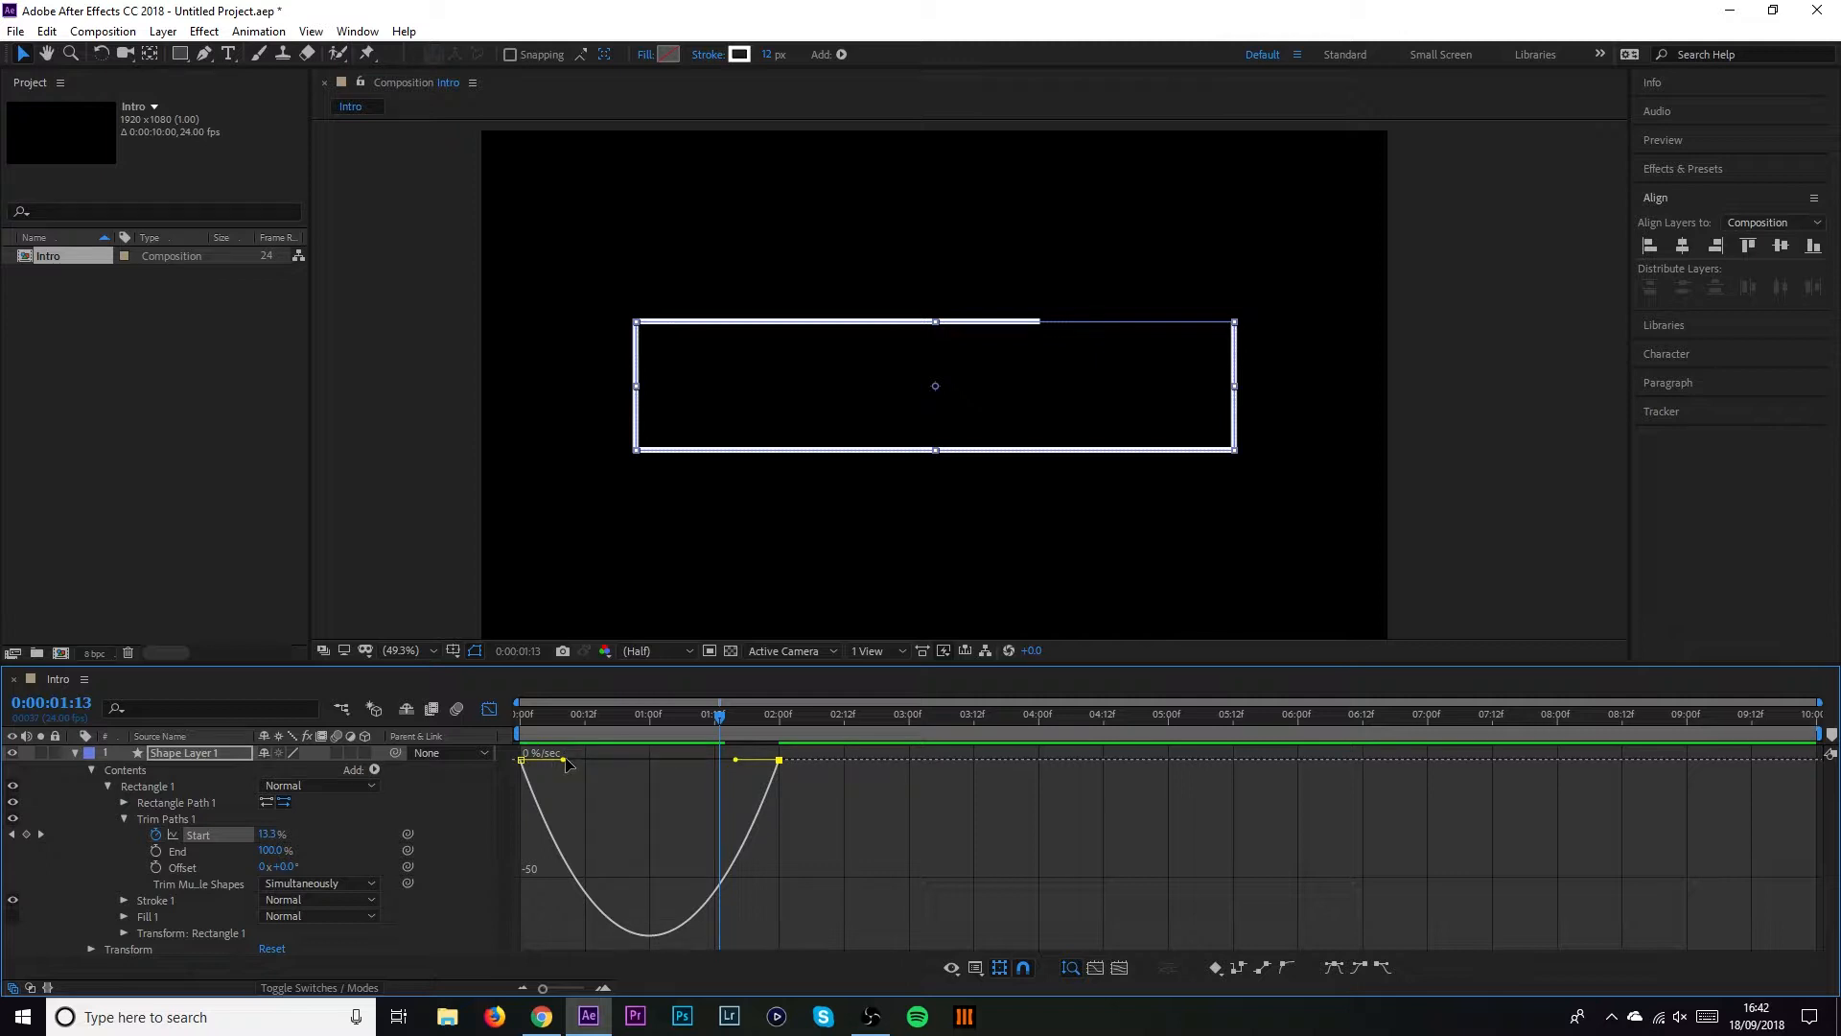
drag(566, 760, 512, 724)
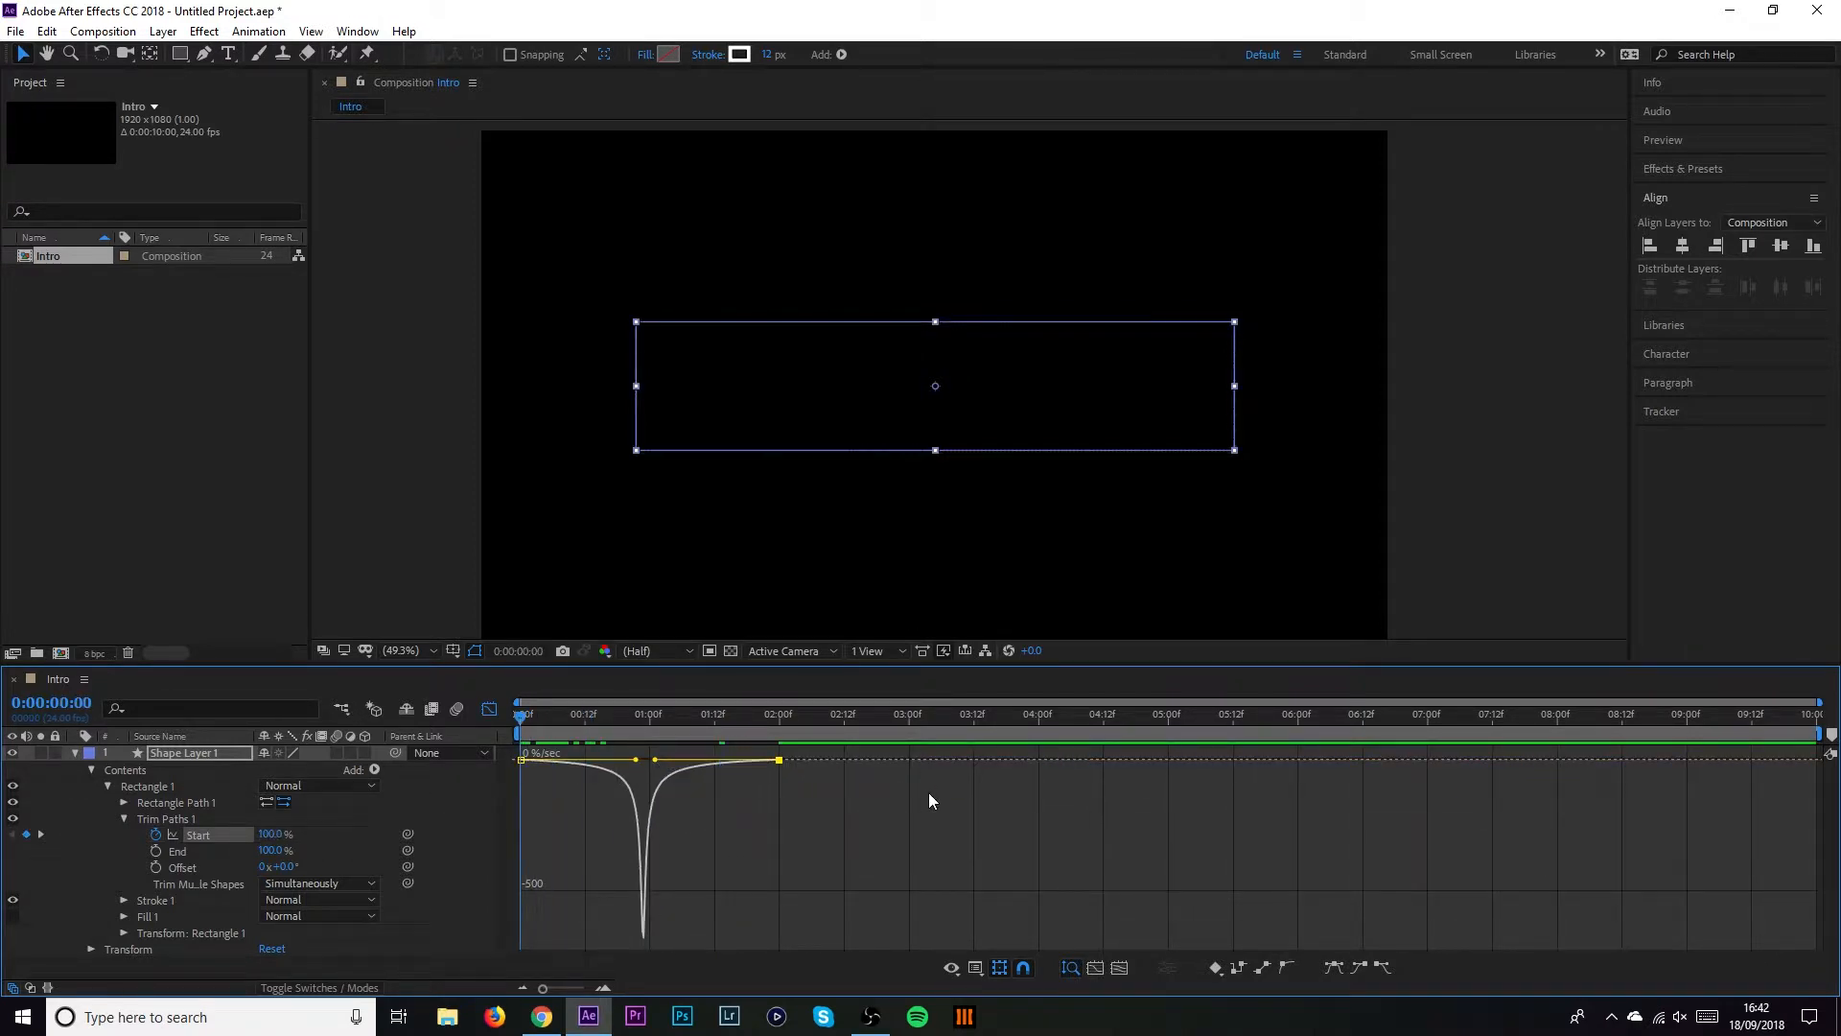
key(space)
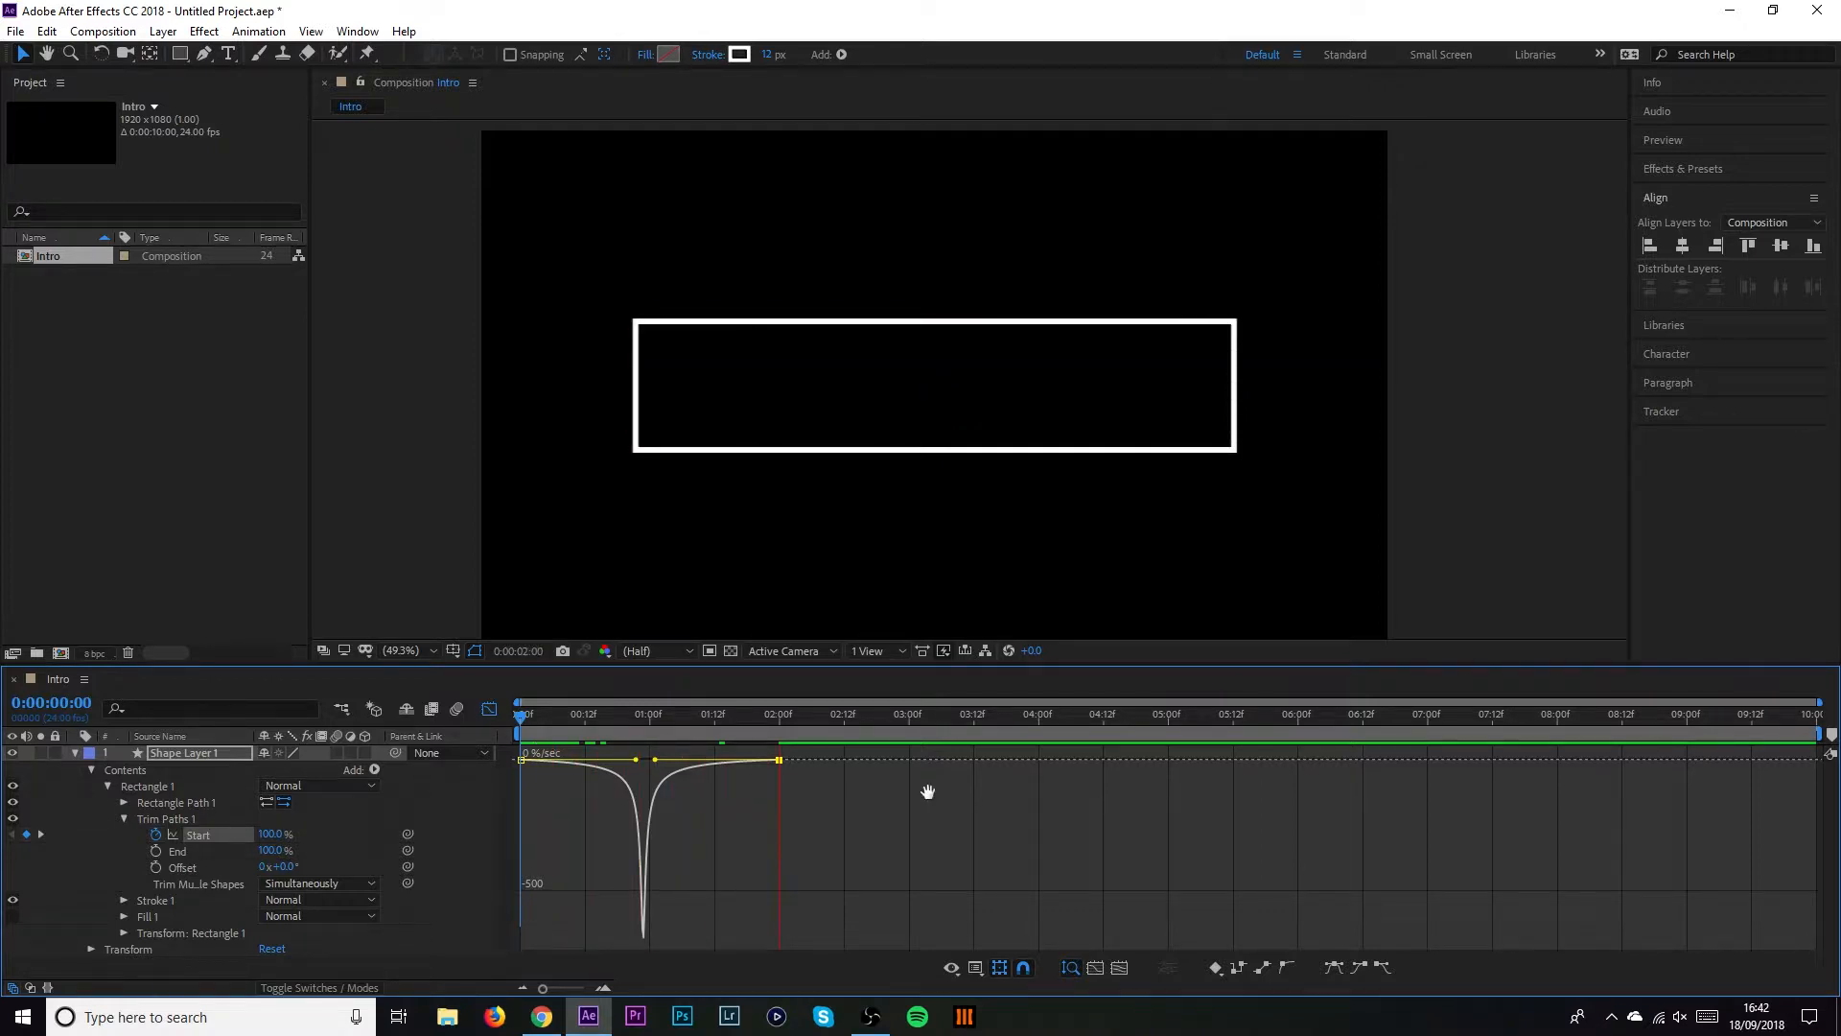
key(space)
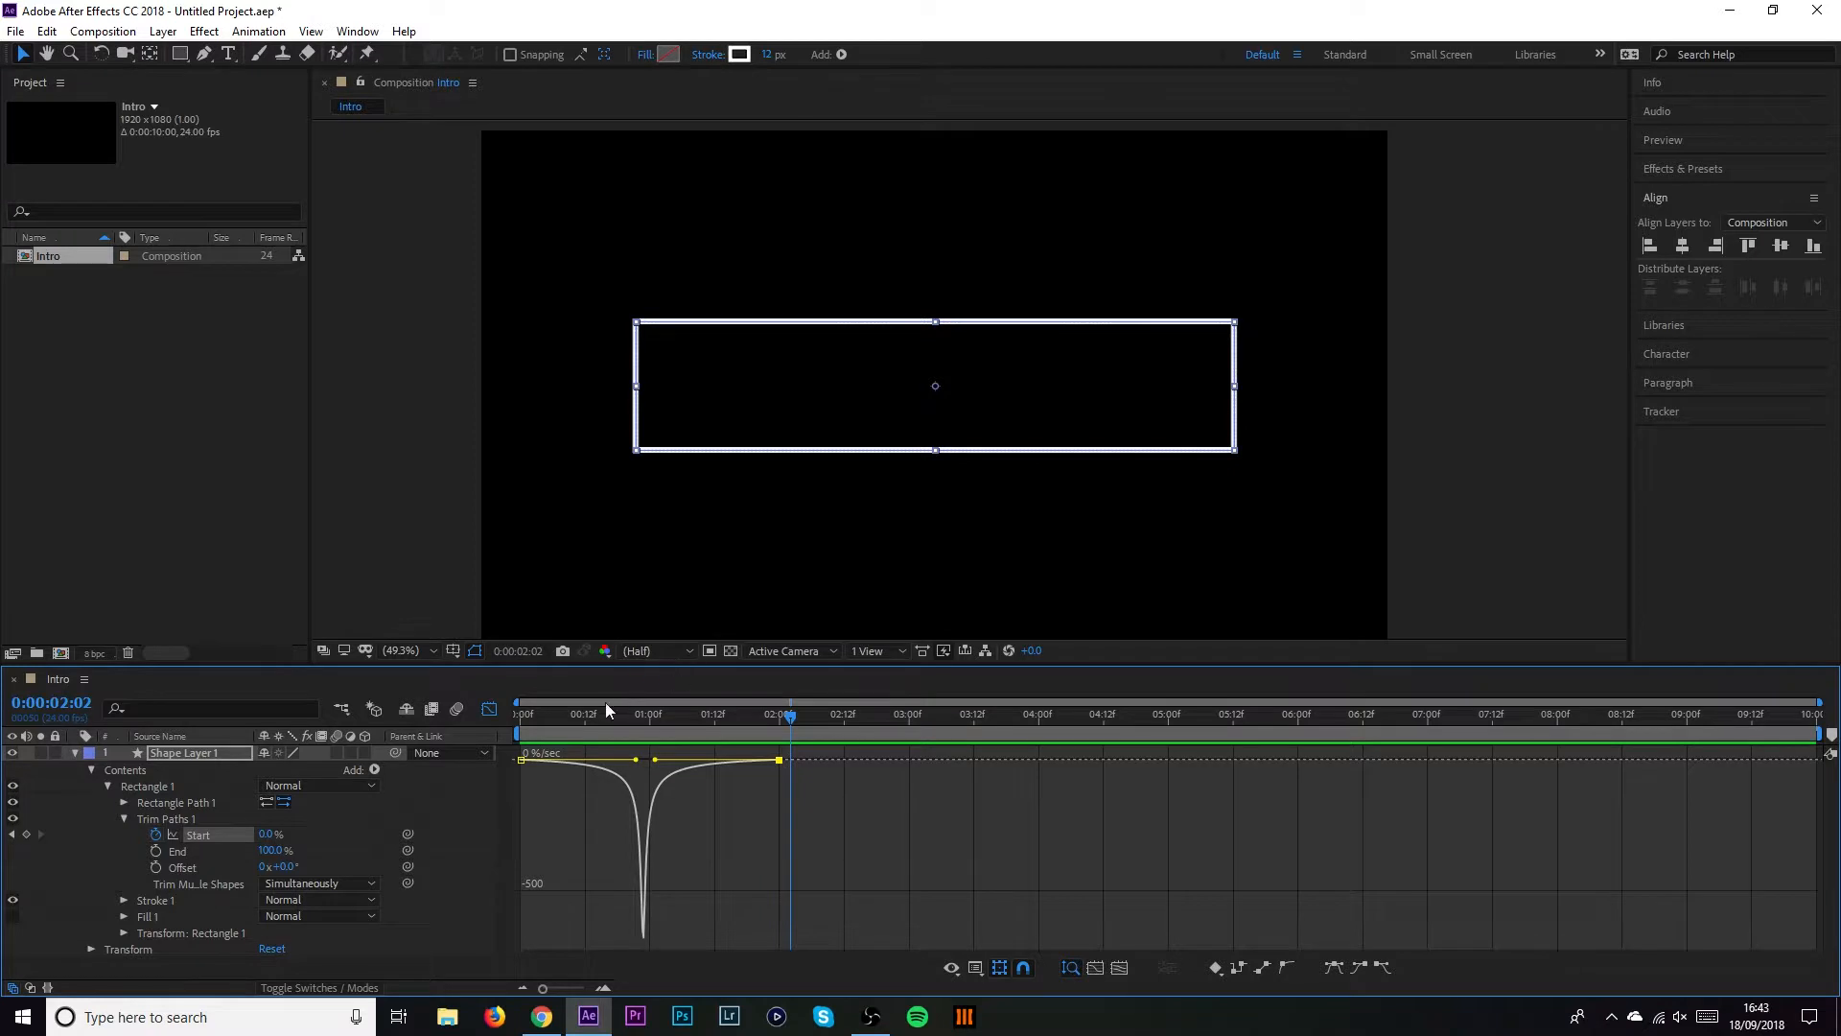
drag(564, 714, 537, 715)
key(space)
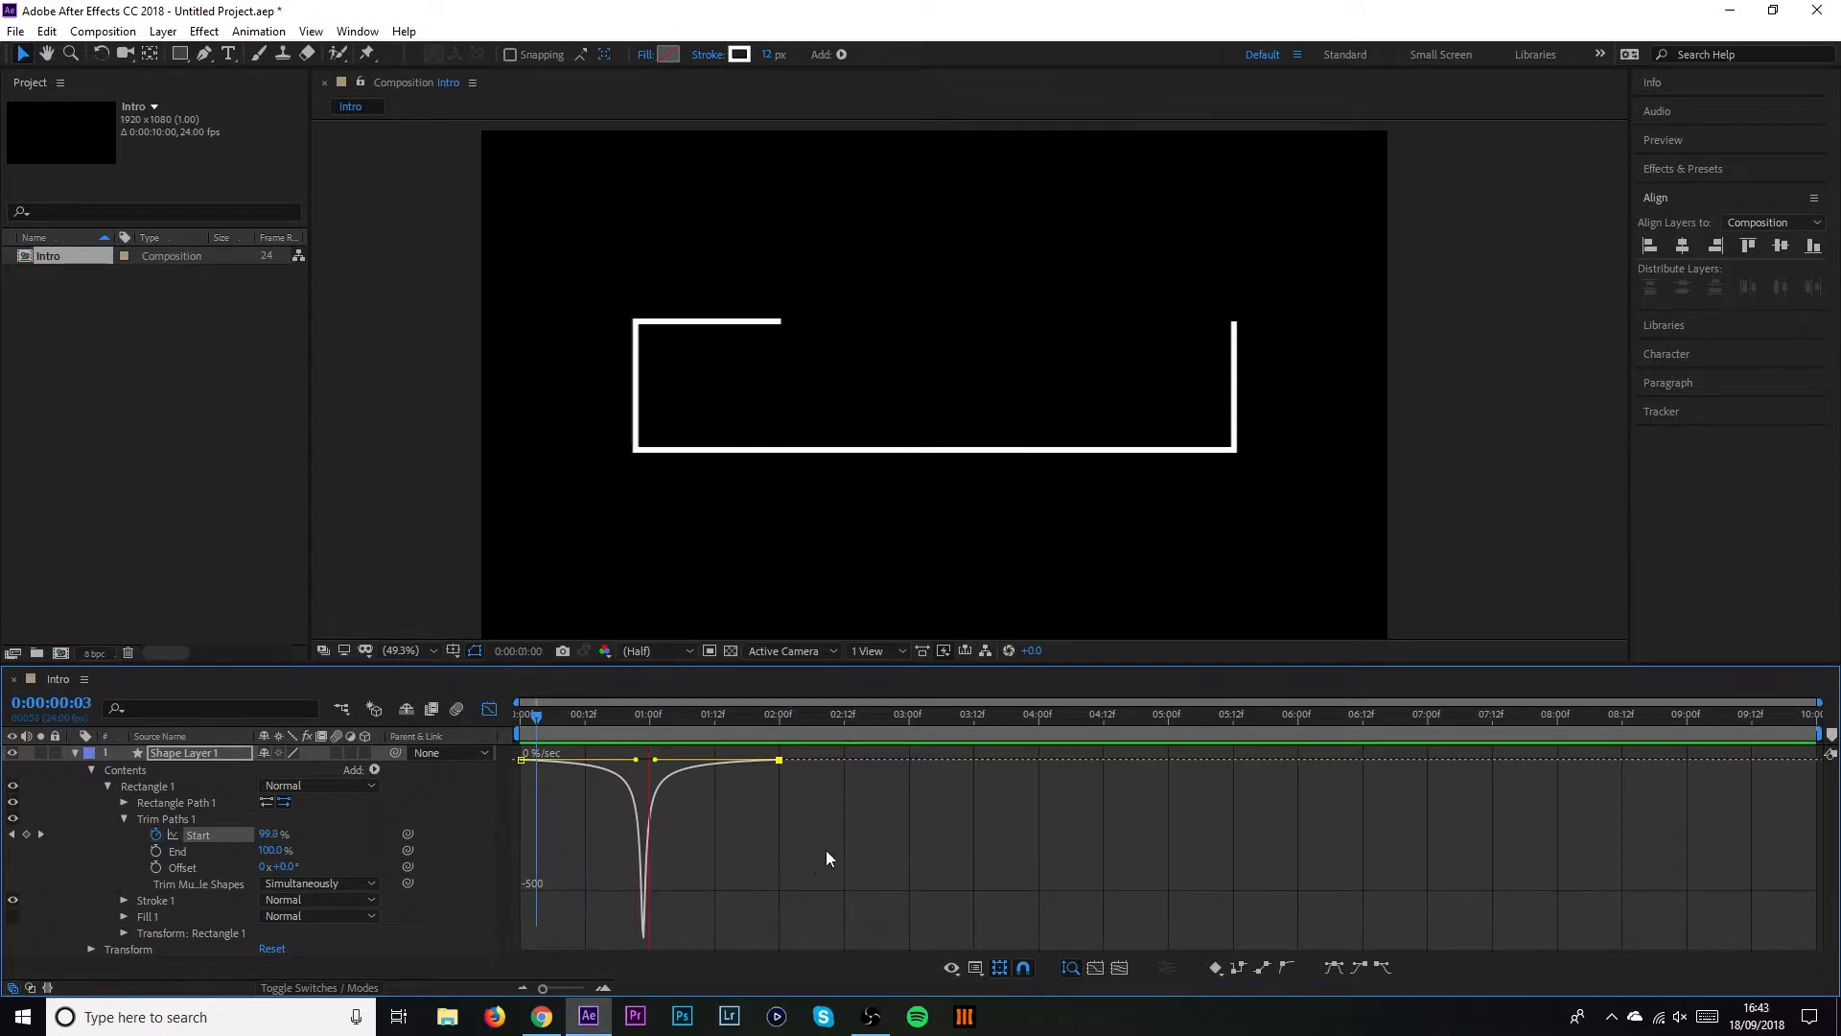
key(space)
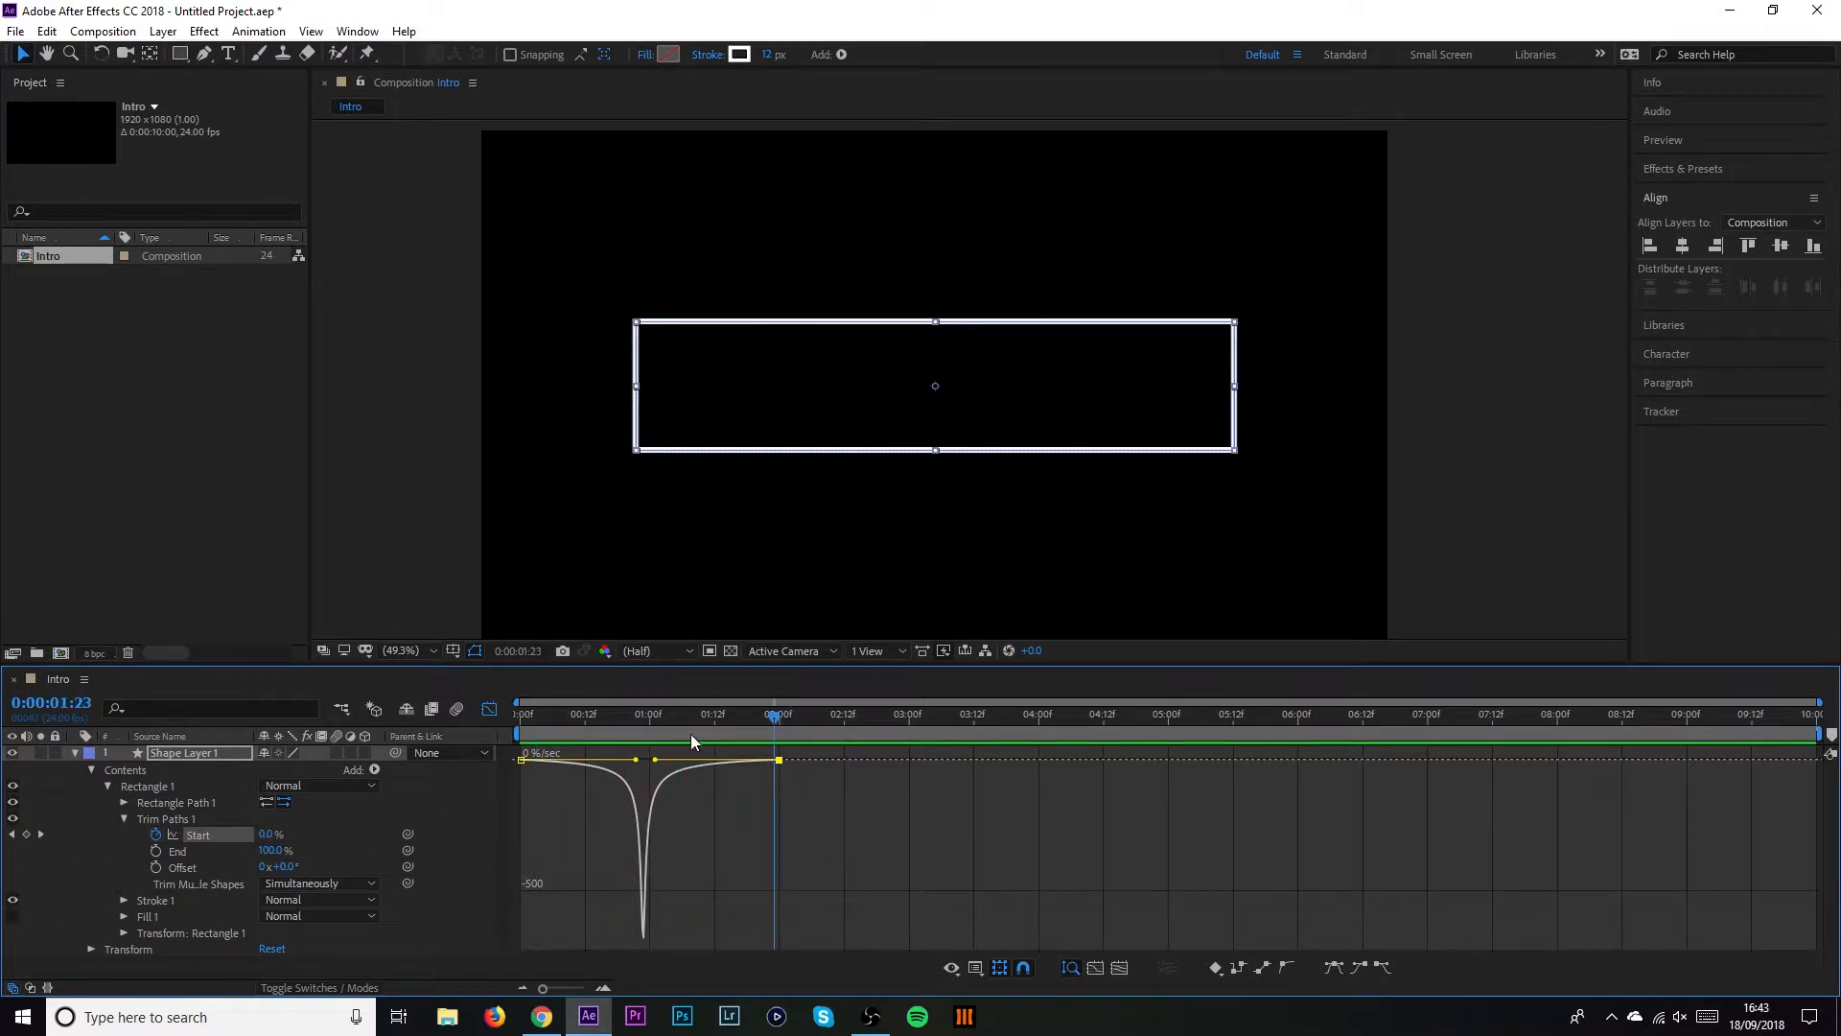
Lower the influence to widen the speed dip and replay the animation
drag(652, 762, 621, 765)
click(535, 733)
key(space)
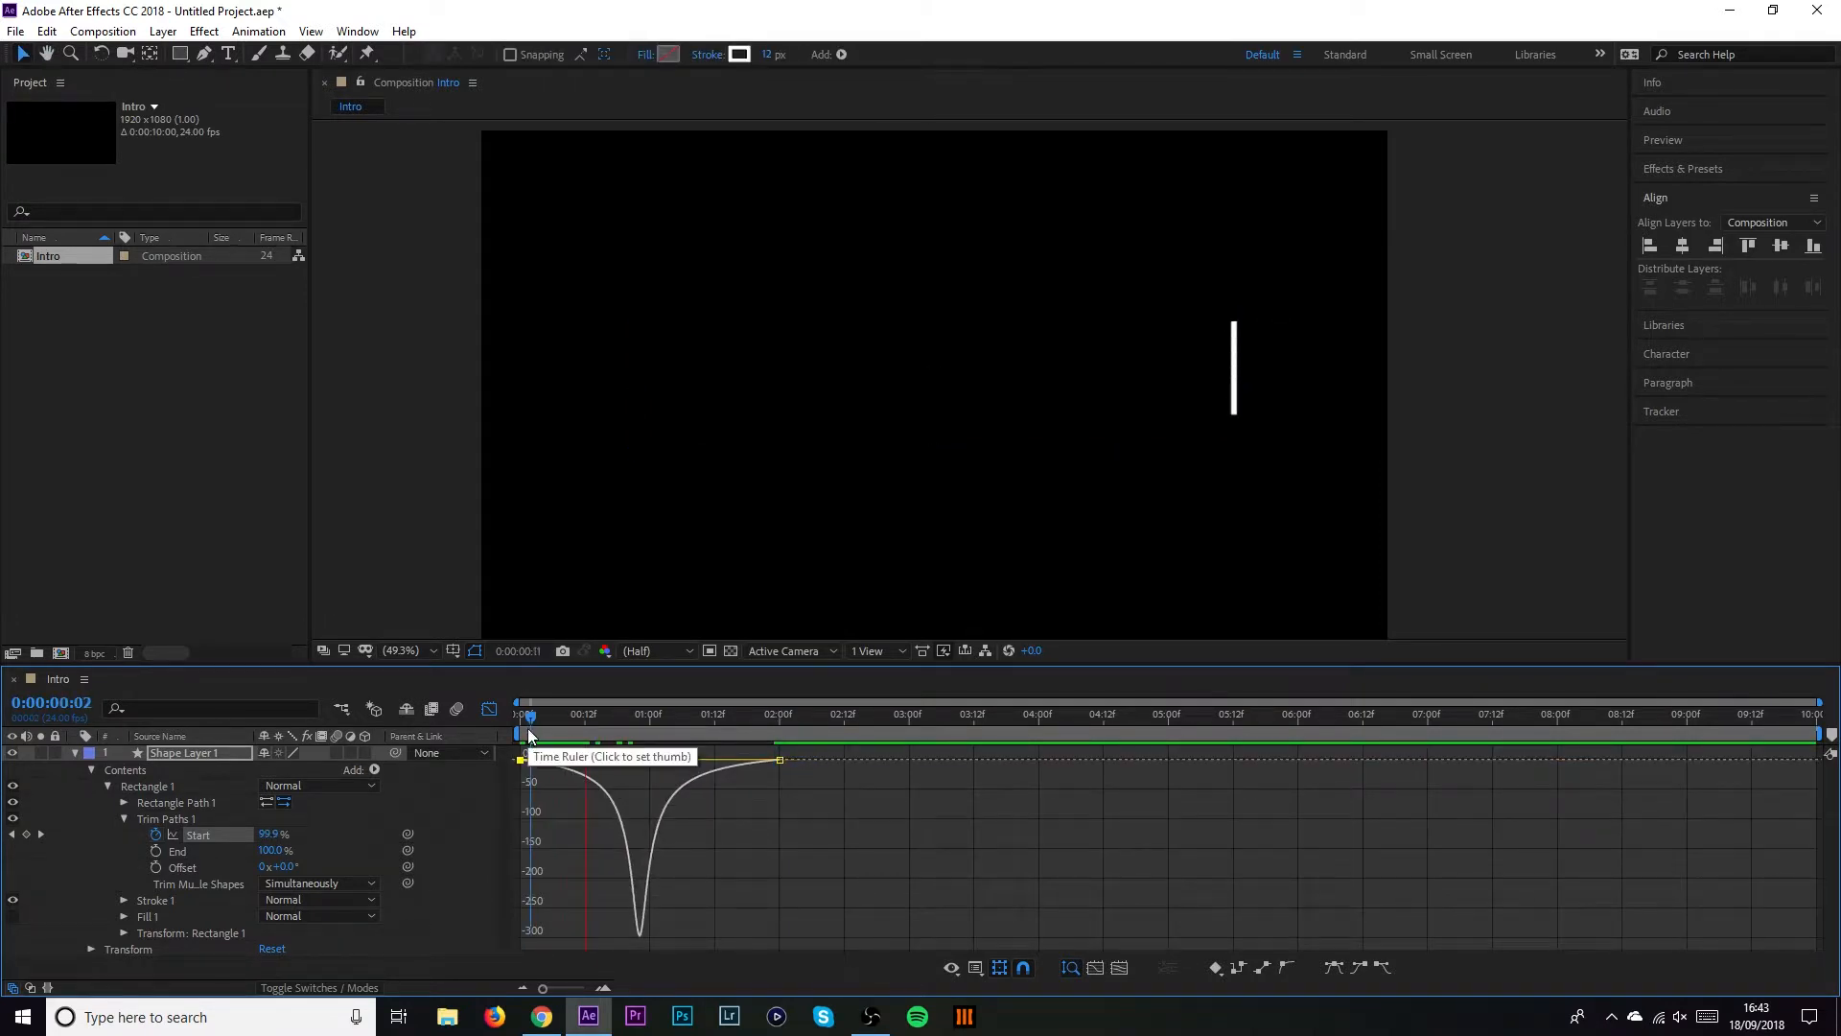
key(space)
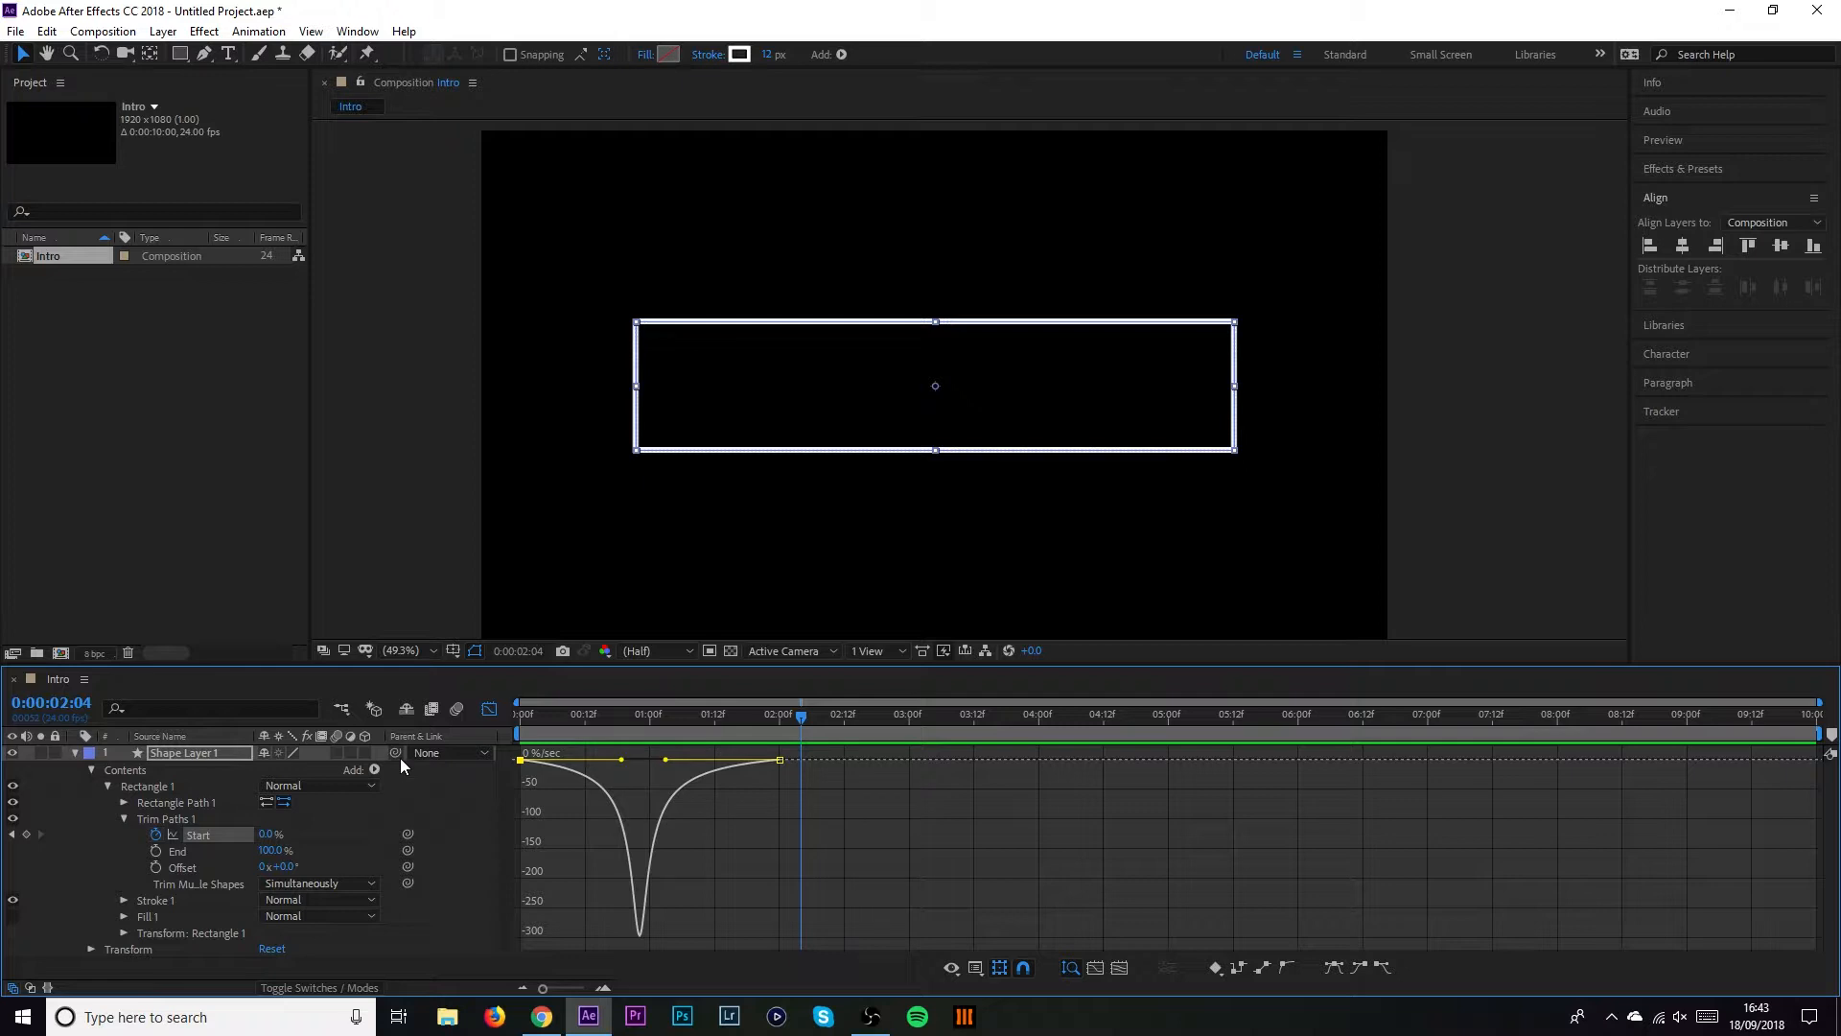
key(space)
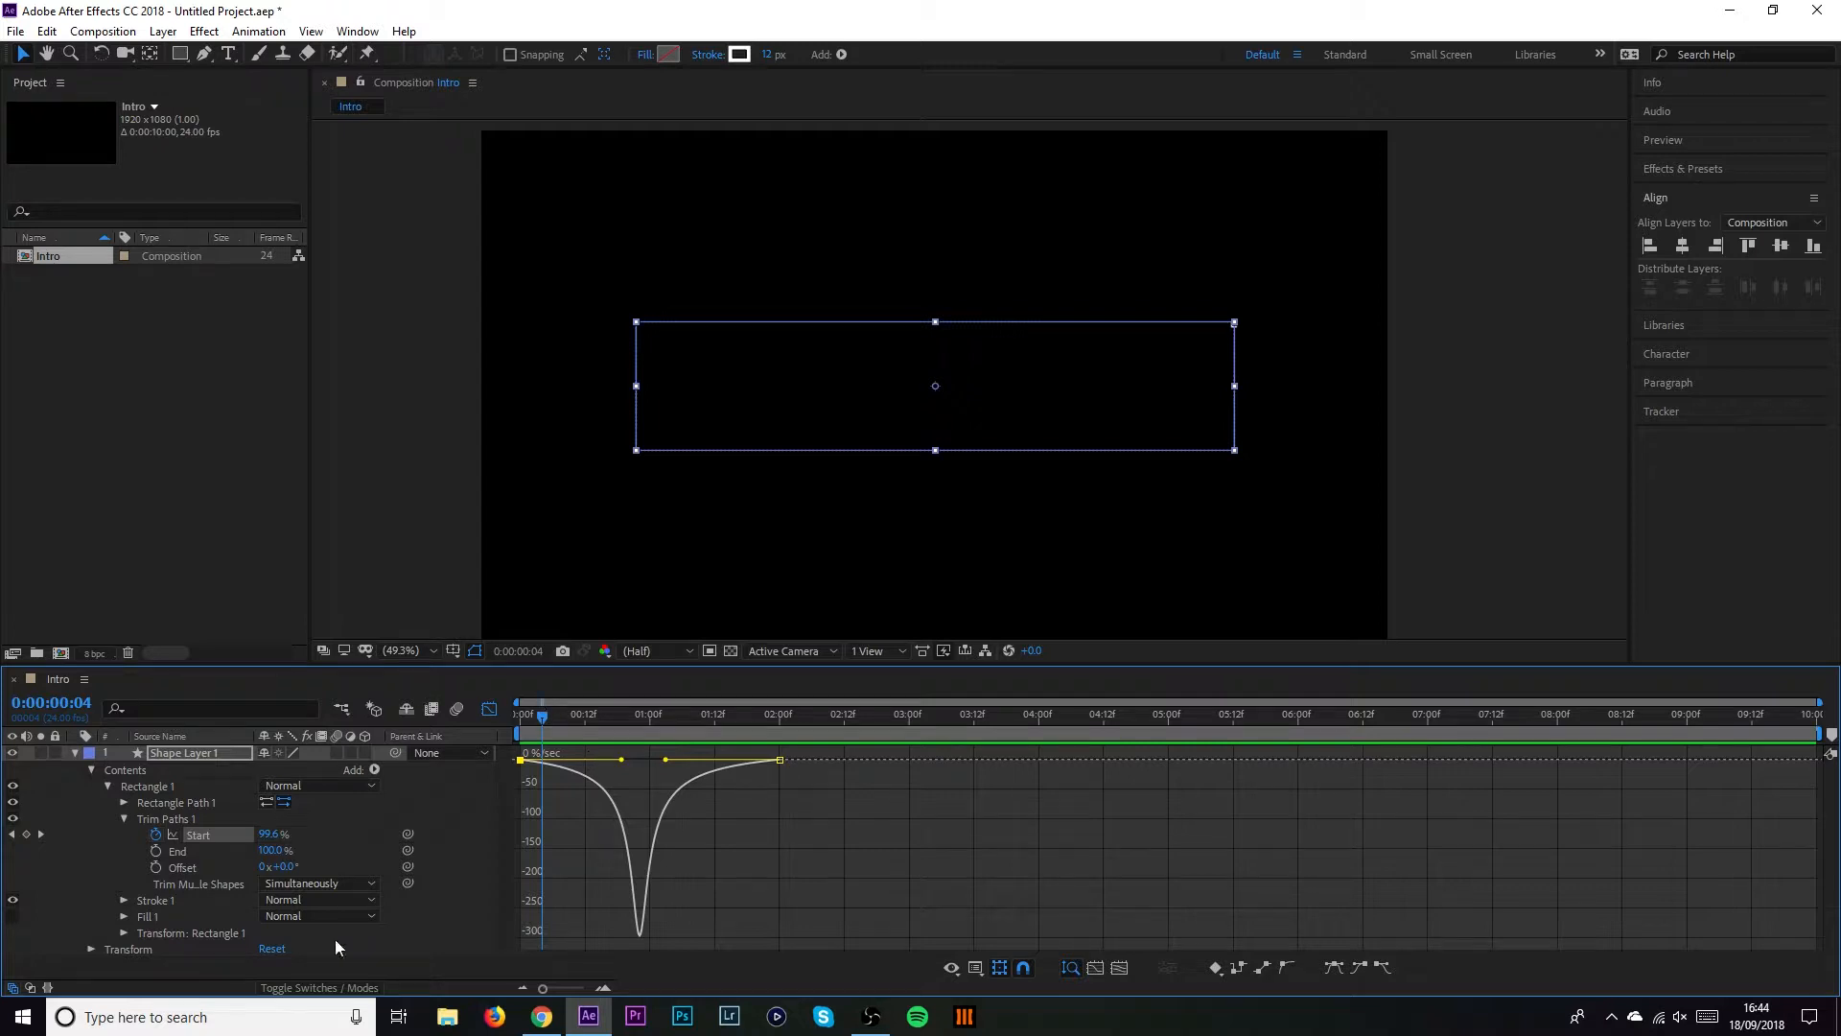
Keyframe trim Offset at the start and set it to -78° later in the animation
click(280, 869)
mouse_move(280, 869)
mouse_down()
mouse_move(247, 871)
mouse_move(337, 867)
mouse_move(264, 869)
mouse_up()
click(156, 868)
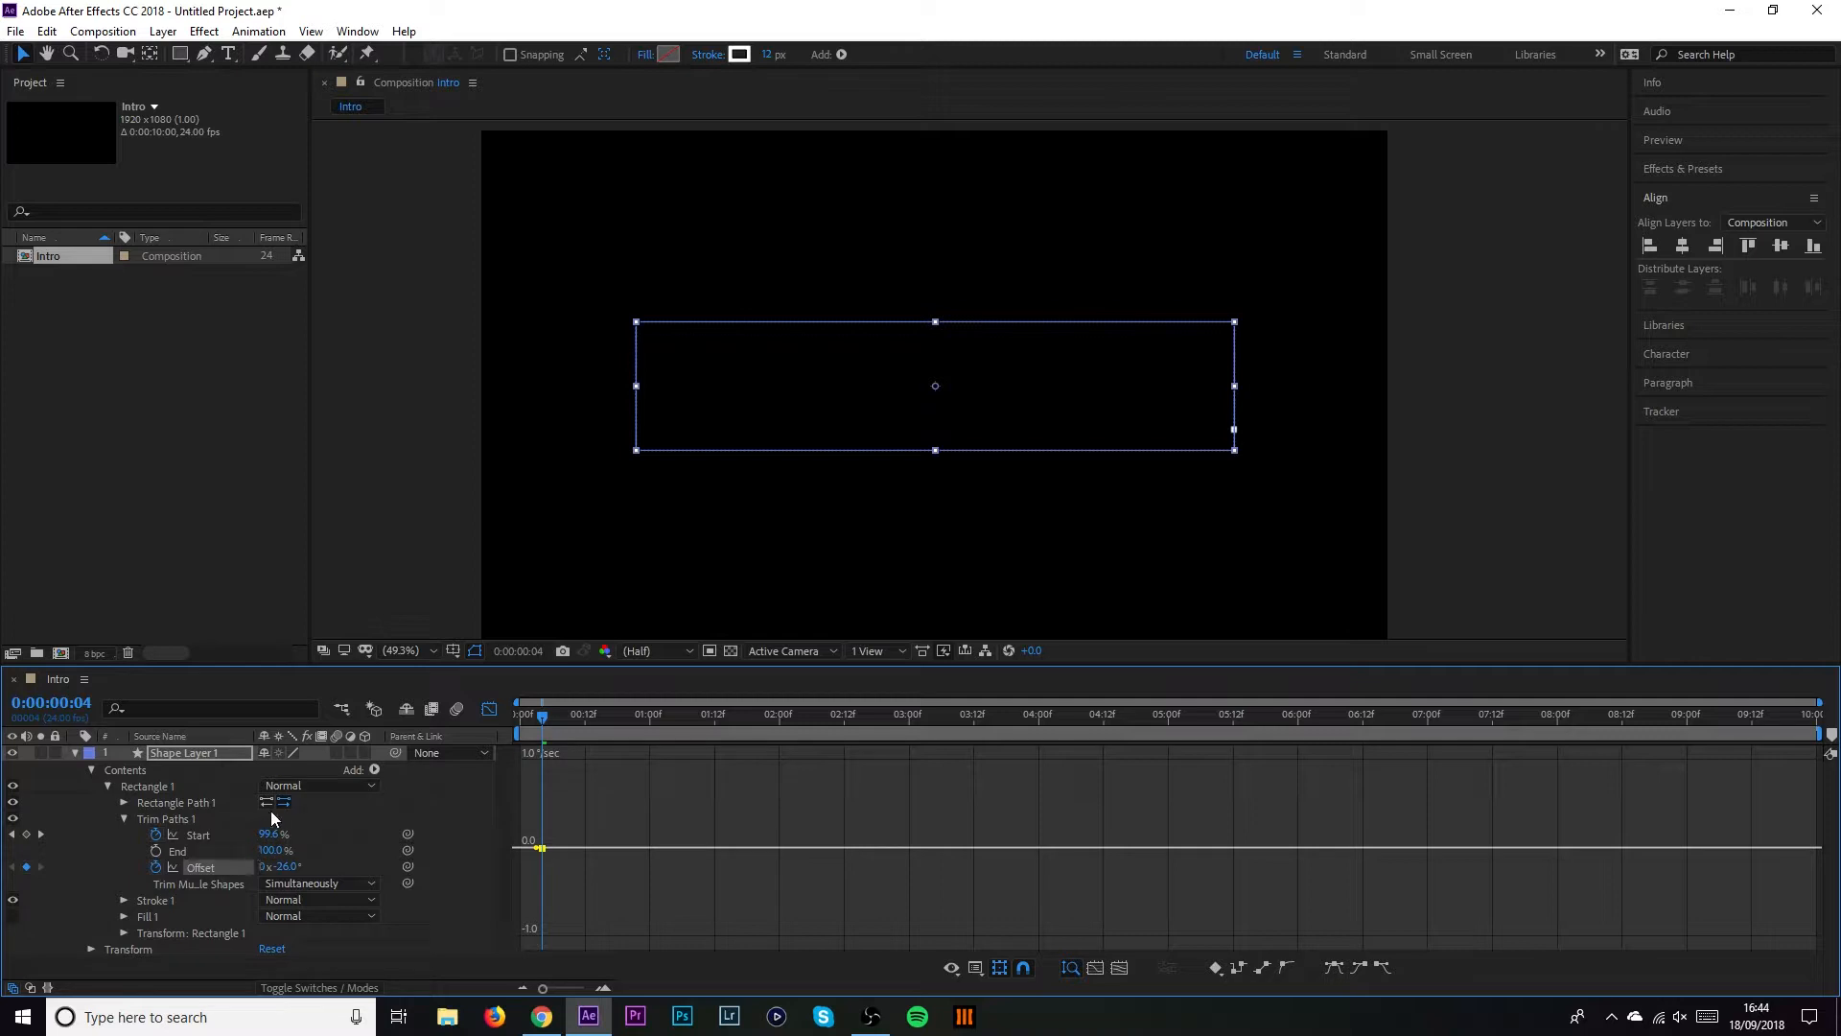
drag(562, 711, 912, 727)
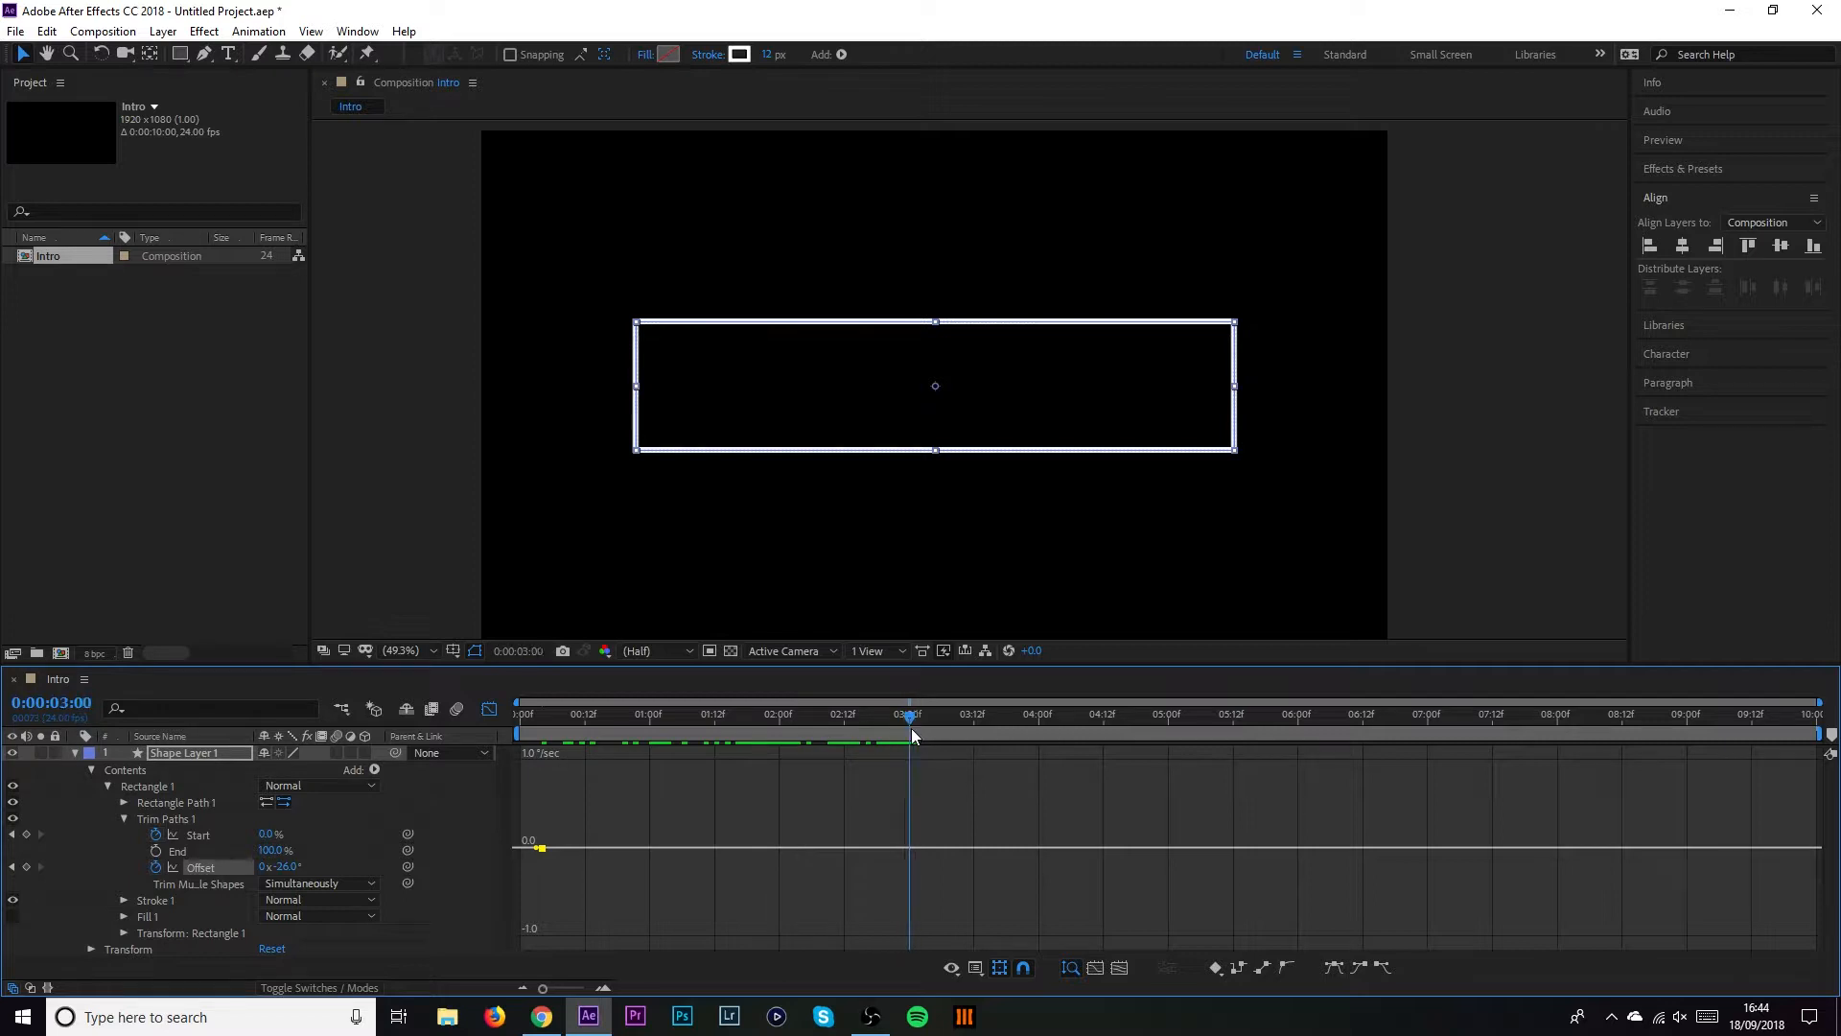
click(285, 866)
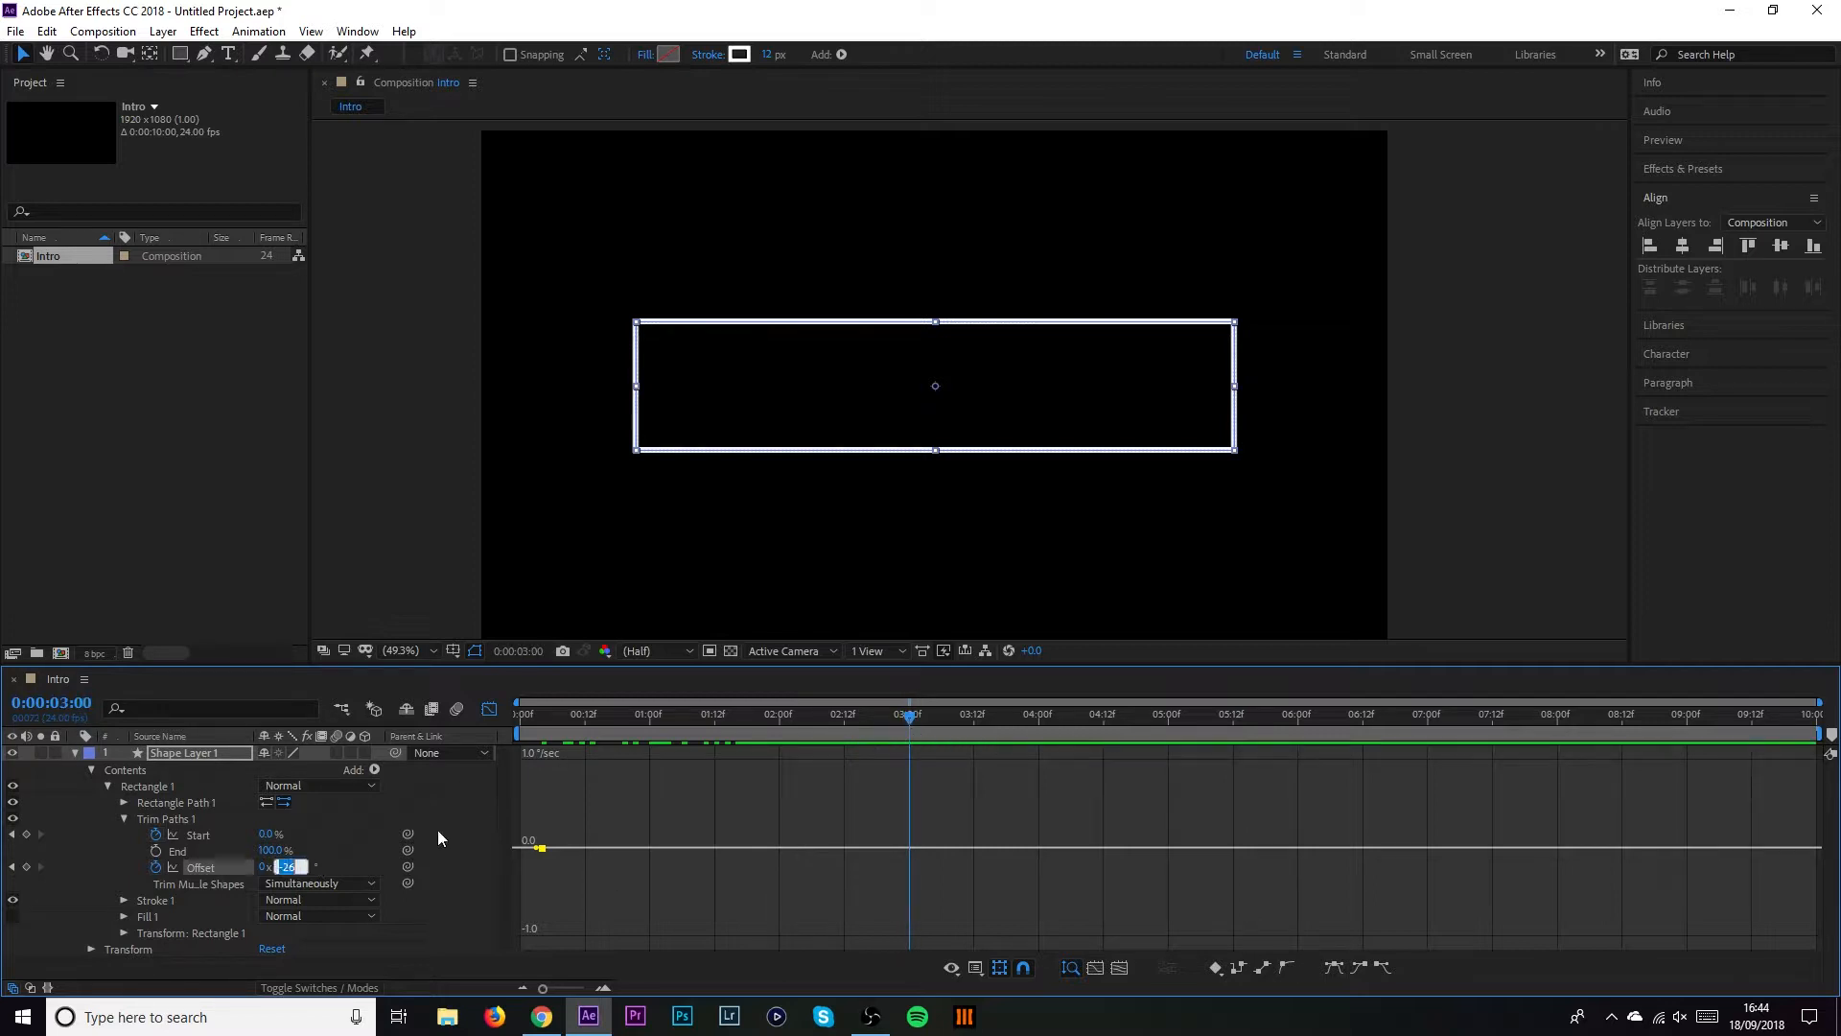
text(-768)
key(BackSpace)
key(BackSpace)
text(8)
key(Return)
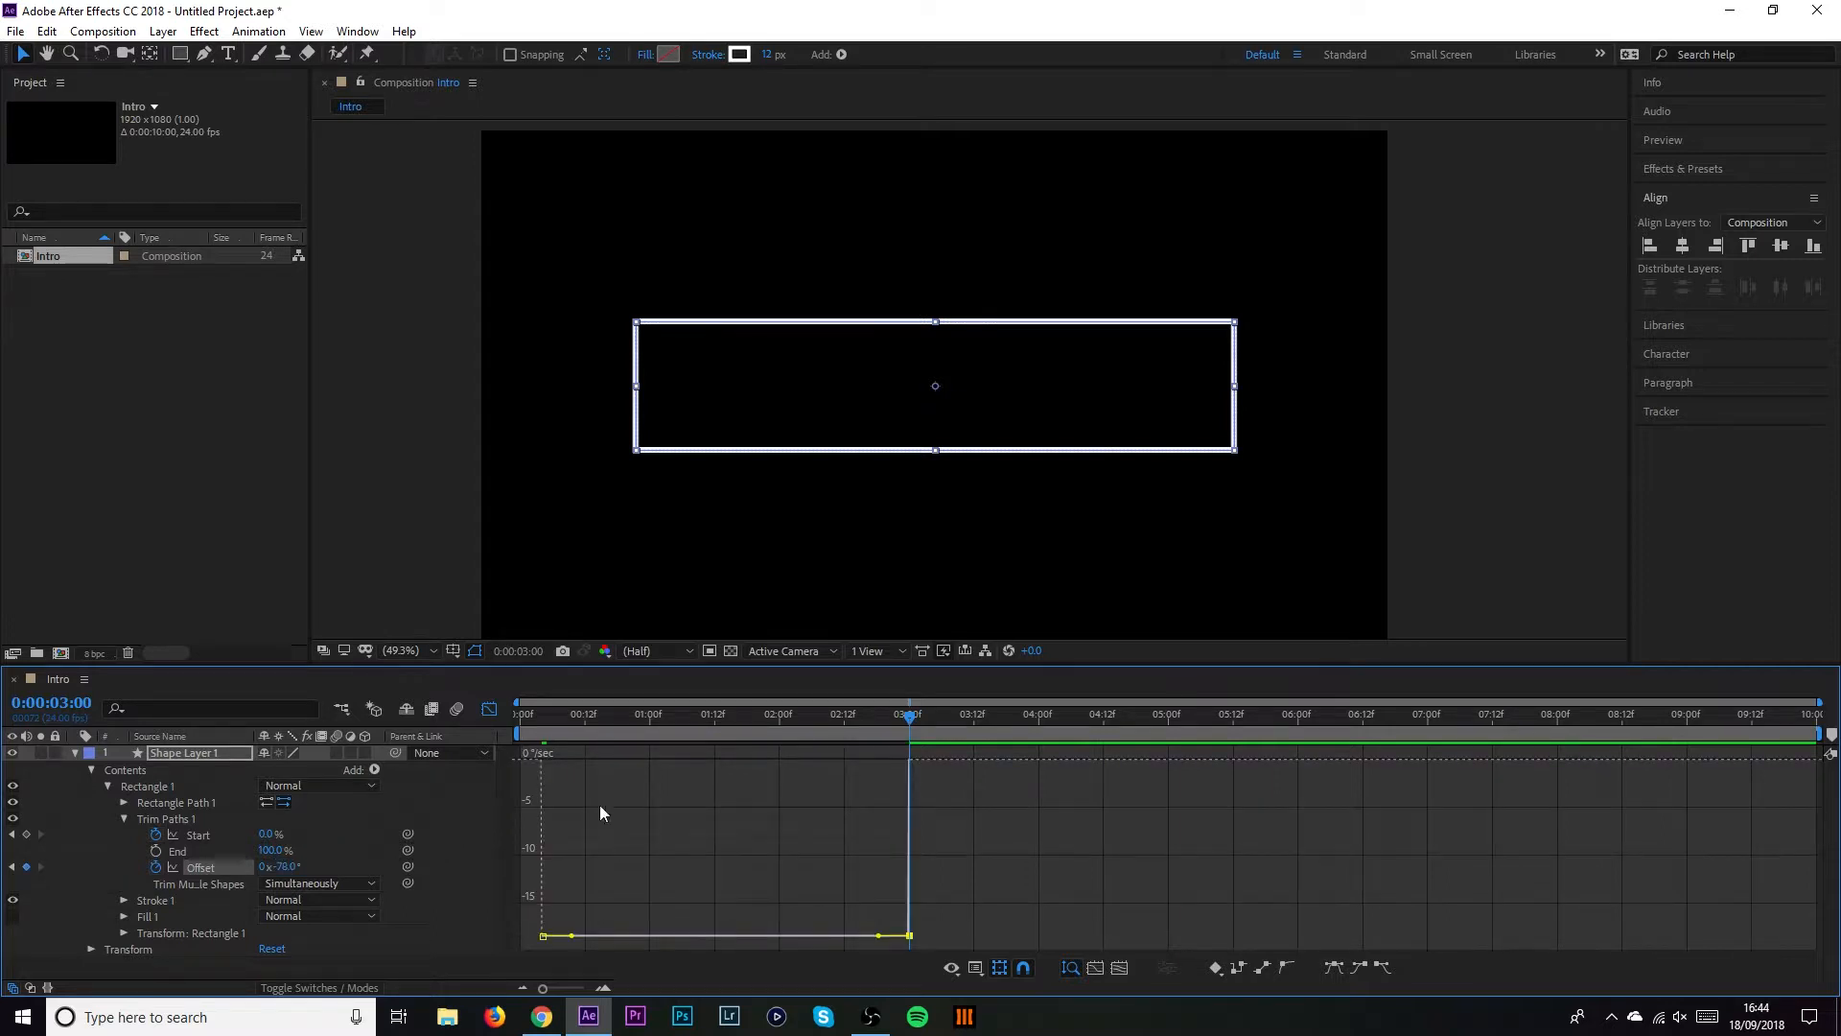
Preview the combined trim and Offset animation a few times, then return to the layer bar view
drag(671, 718, 564, 720)
key(space)
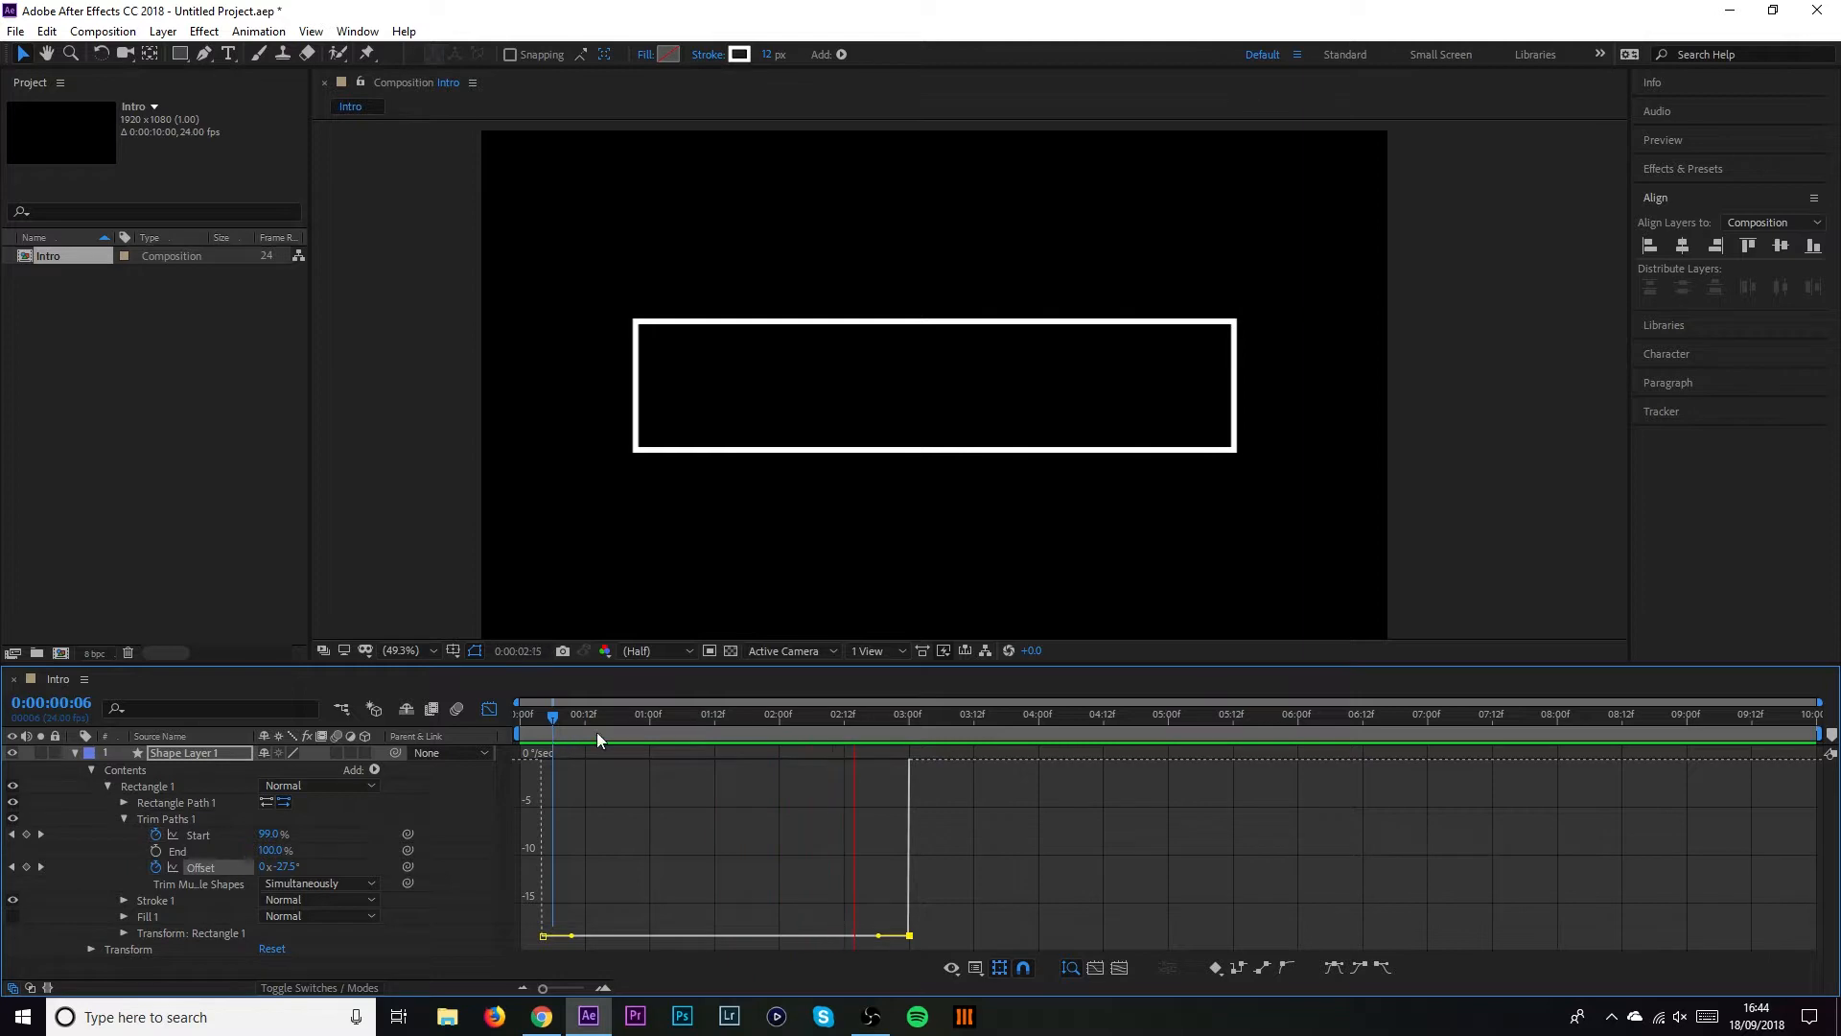
key(space)
drag(627, 713, 541, 719)
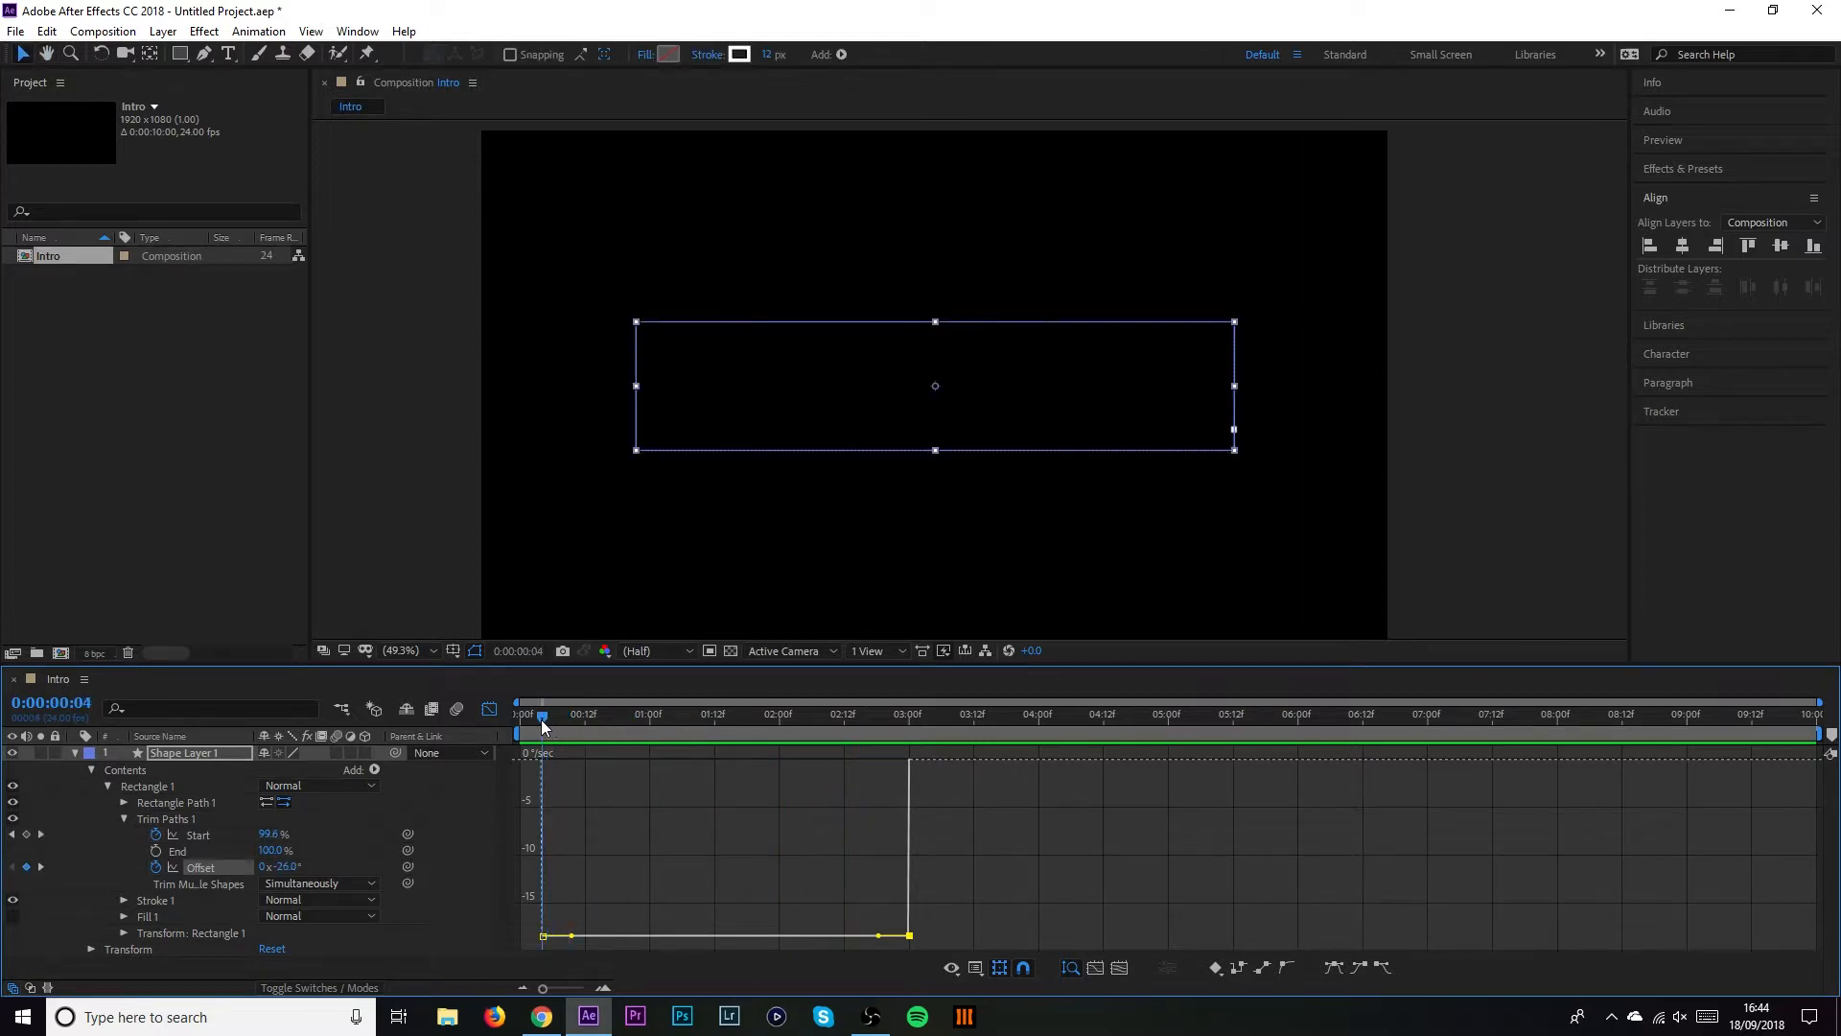
key(space)
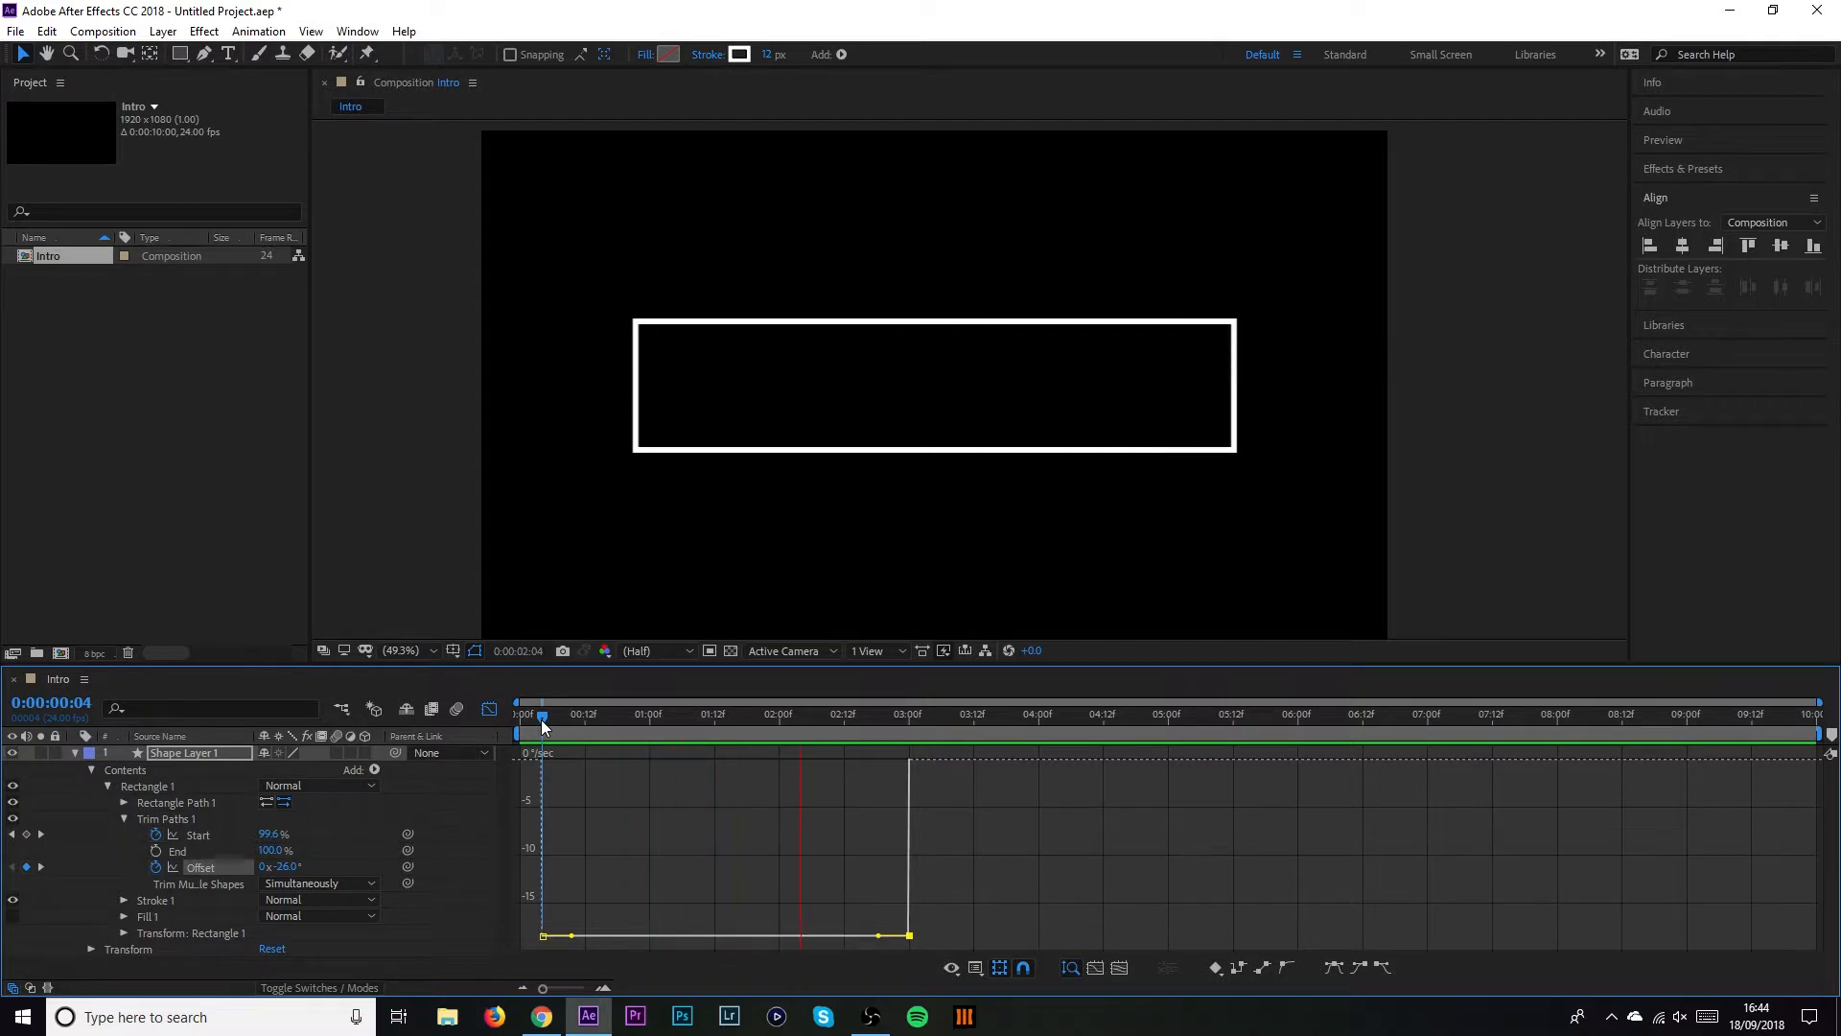
key(space)
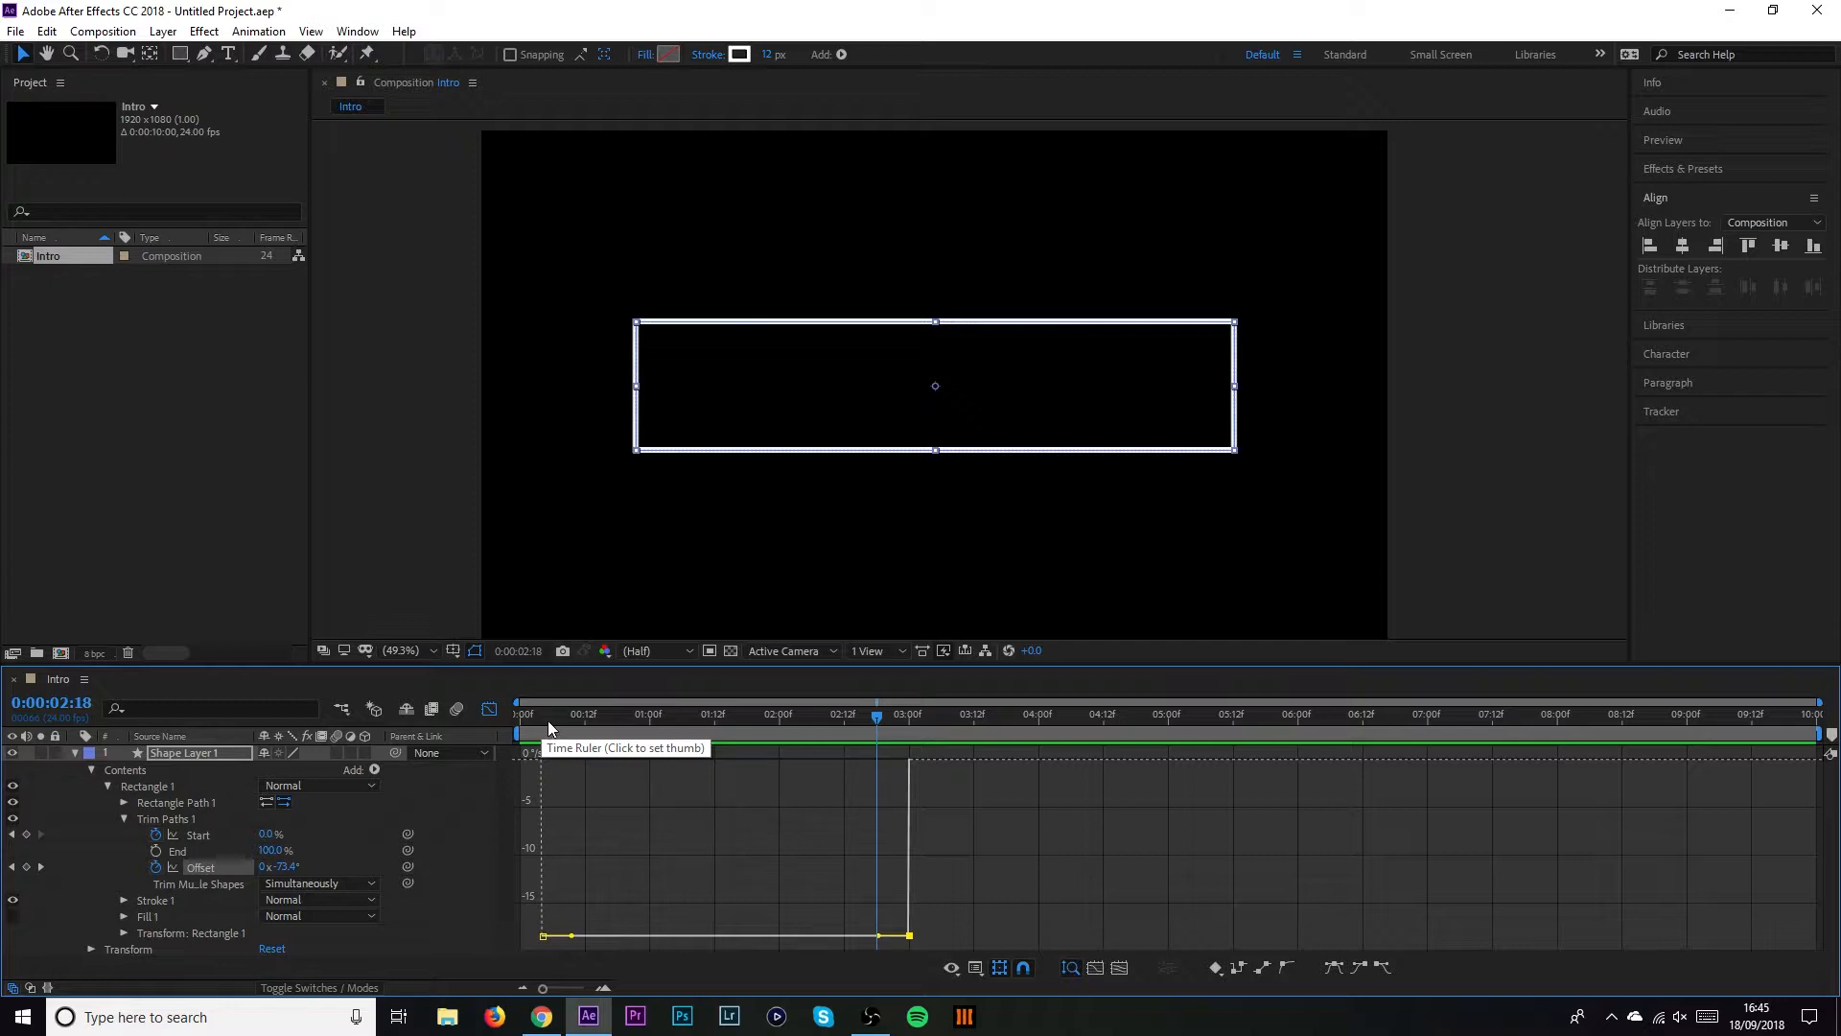
click(538, 722)
key(space)
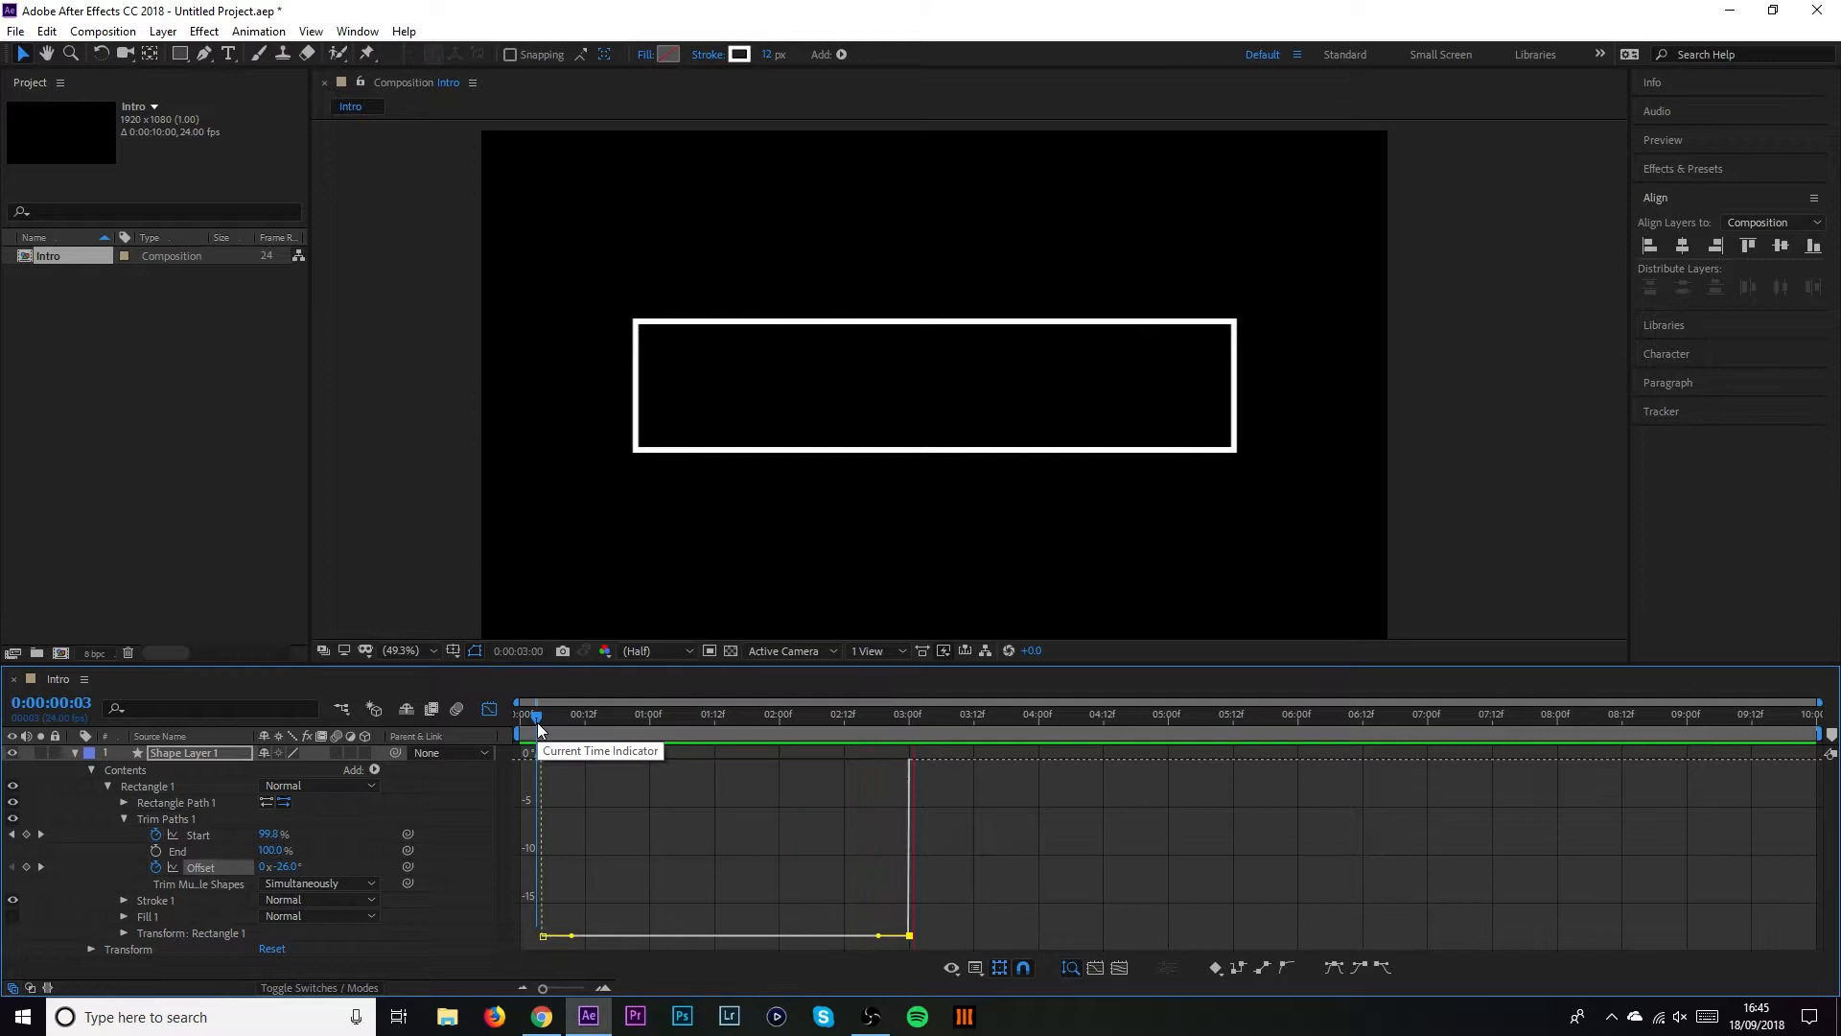
key(space)
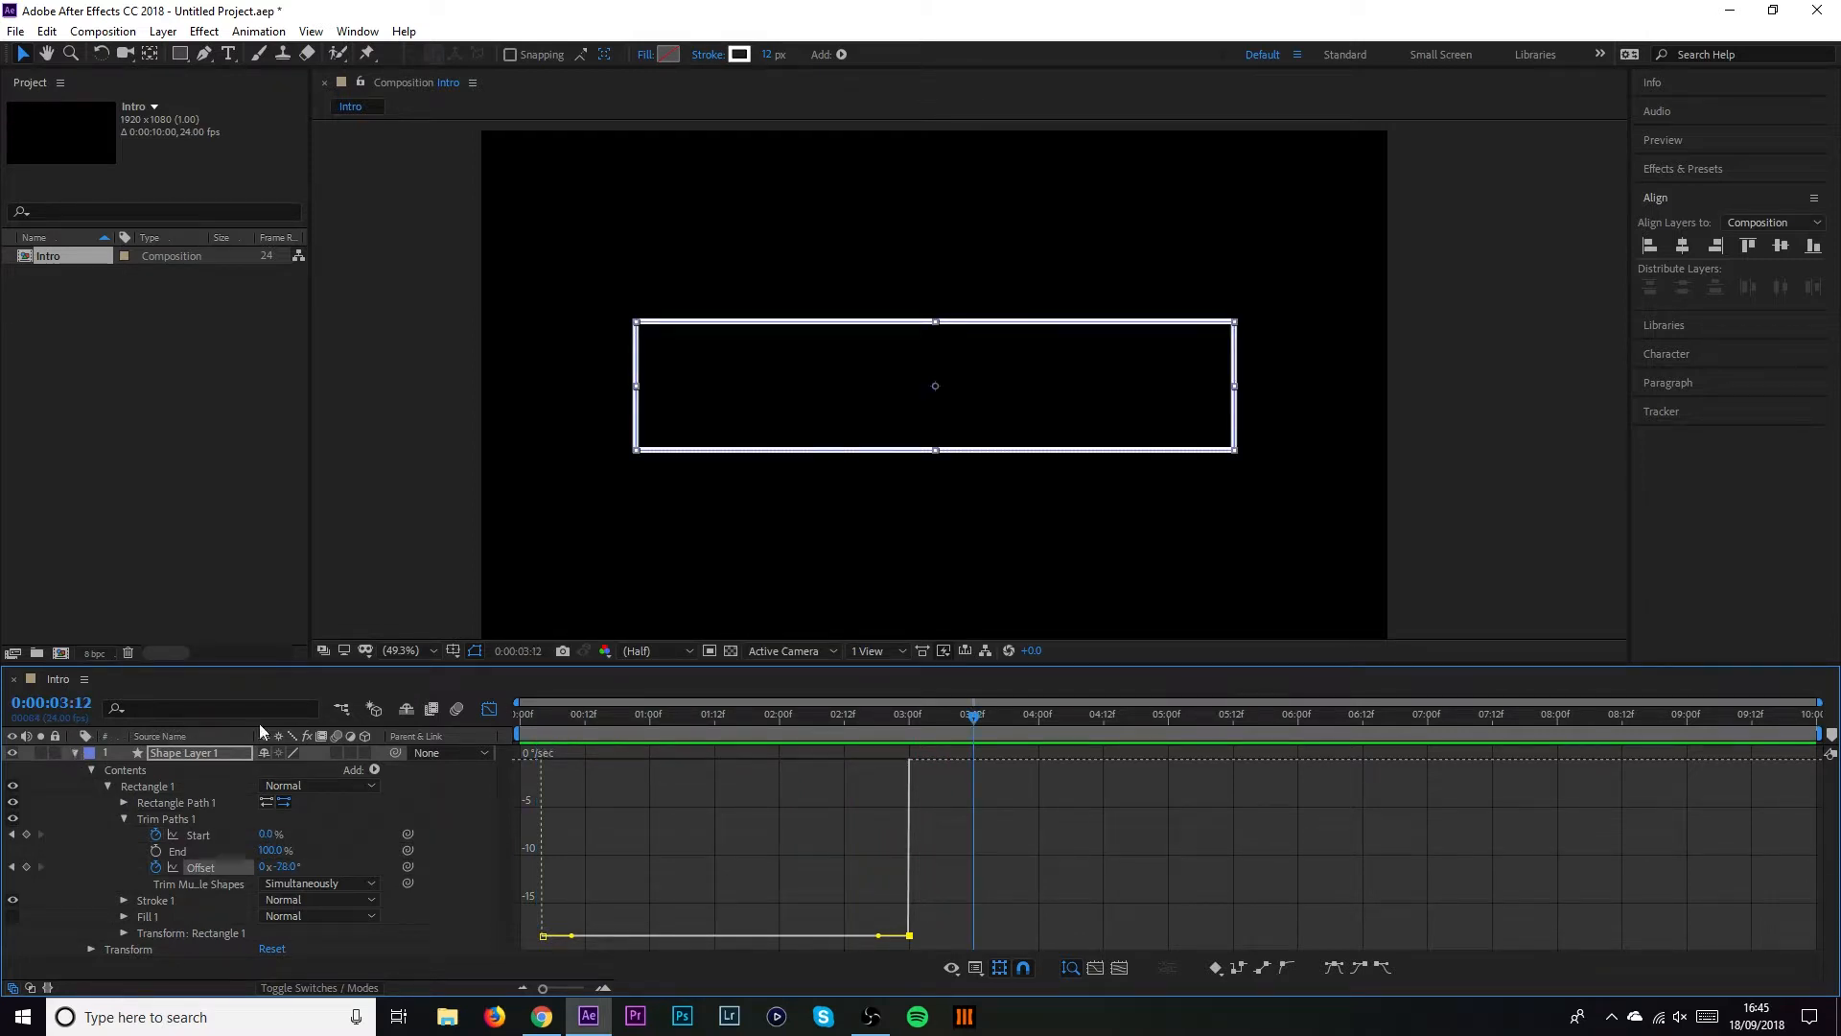
click(487, 711)
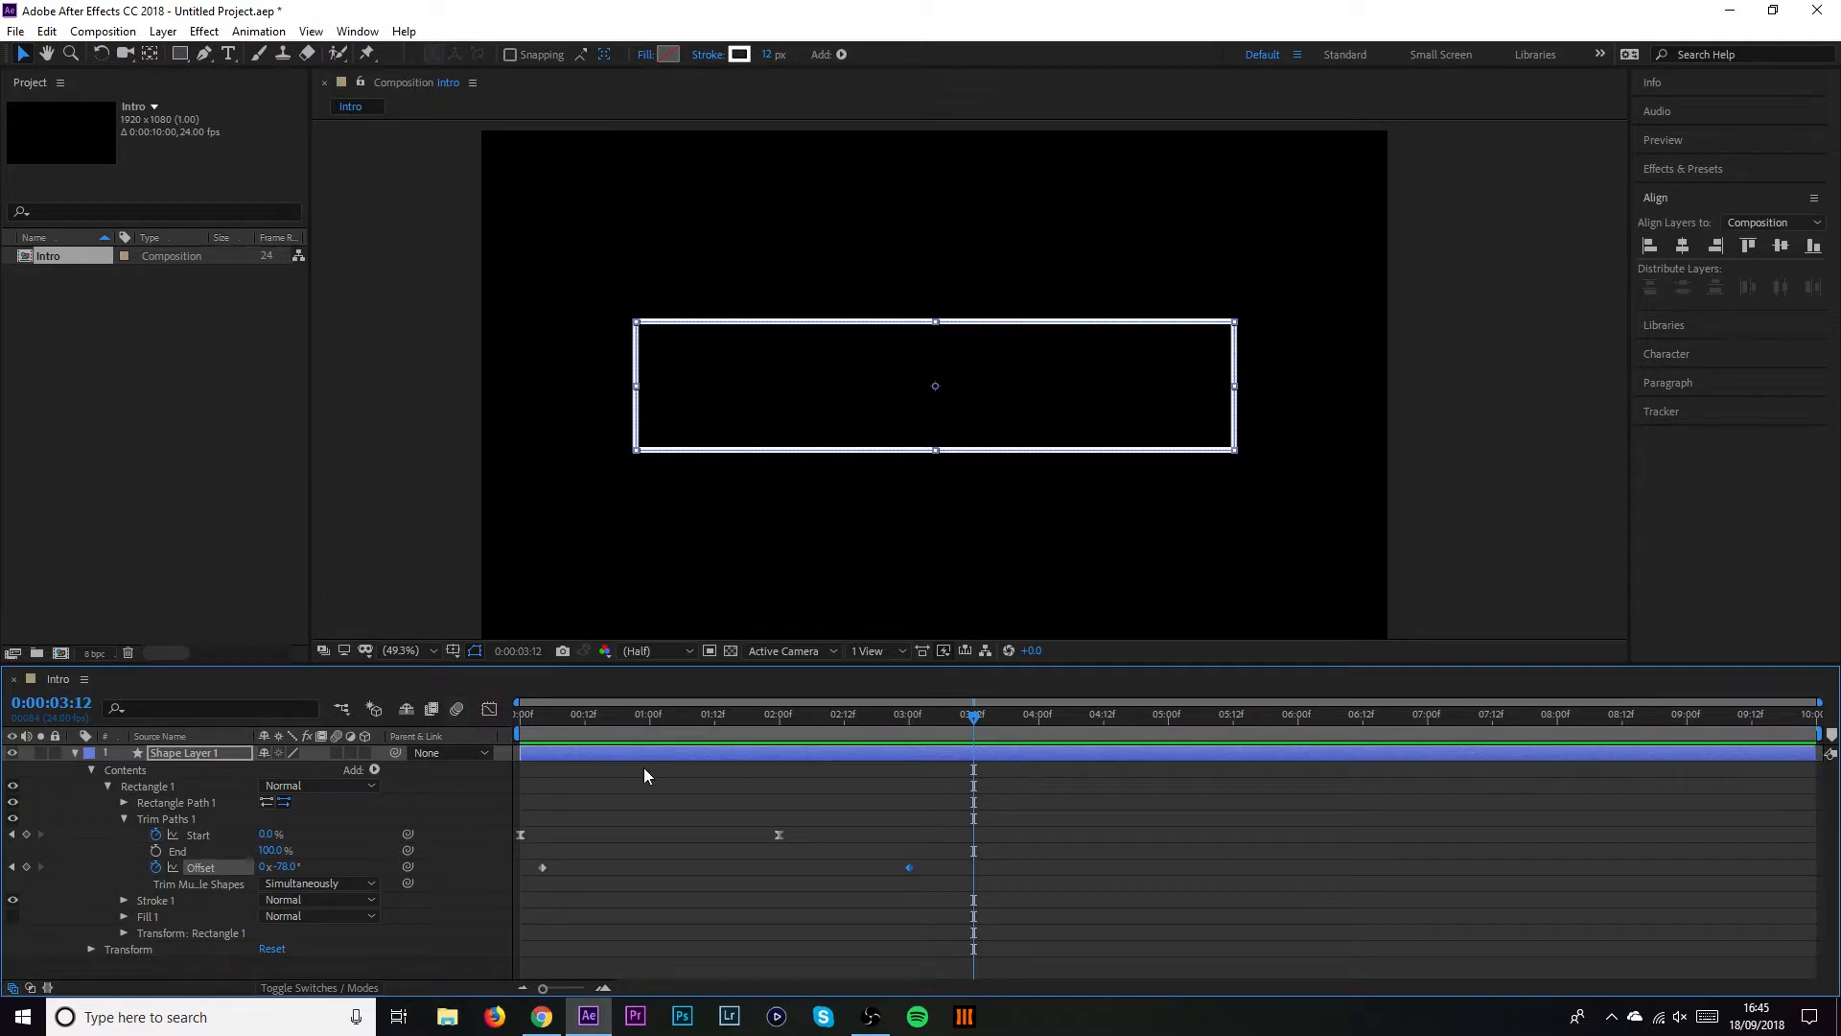
Shift the trim Start keyframe slightly later, then preview the outline drawing on from frame 0
drag(573, 725, 499, 729)
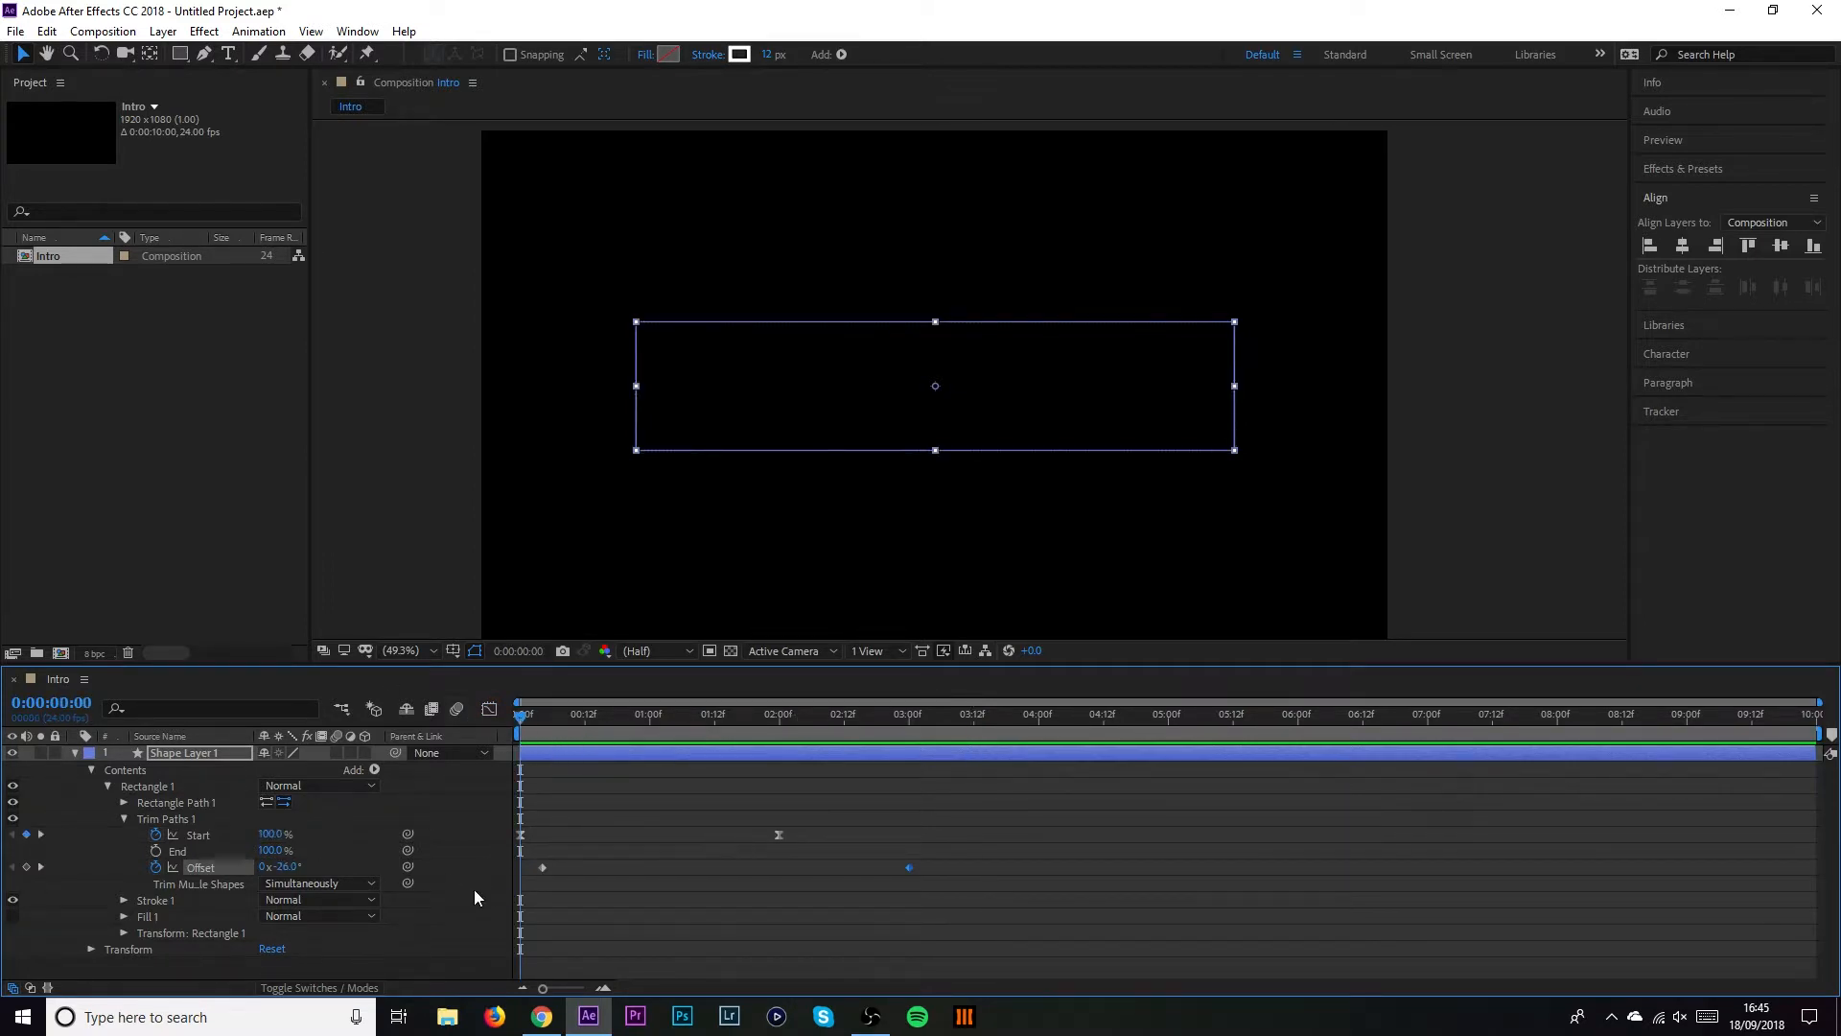
mouse_move(778, 834)
mouse_down()
mouse_move(803, 843)
mouse_move(766, 832)
mouse_up()
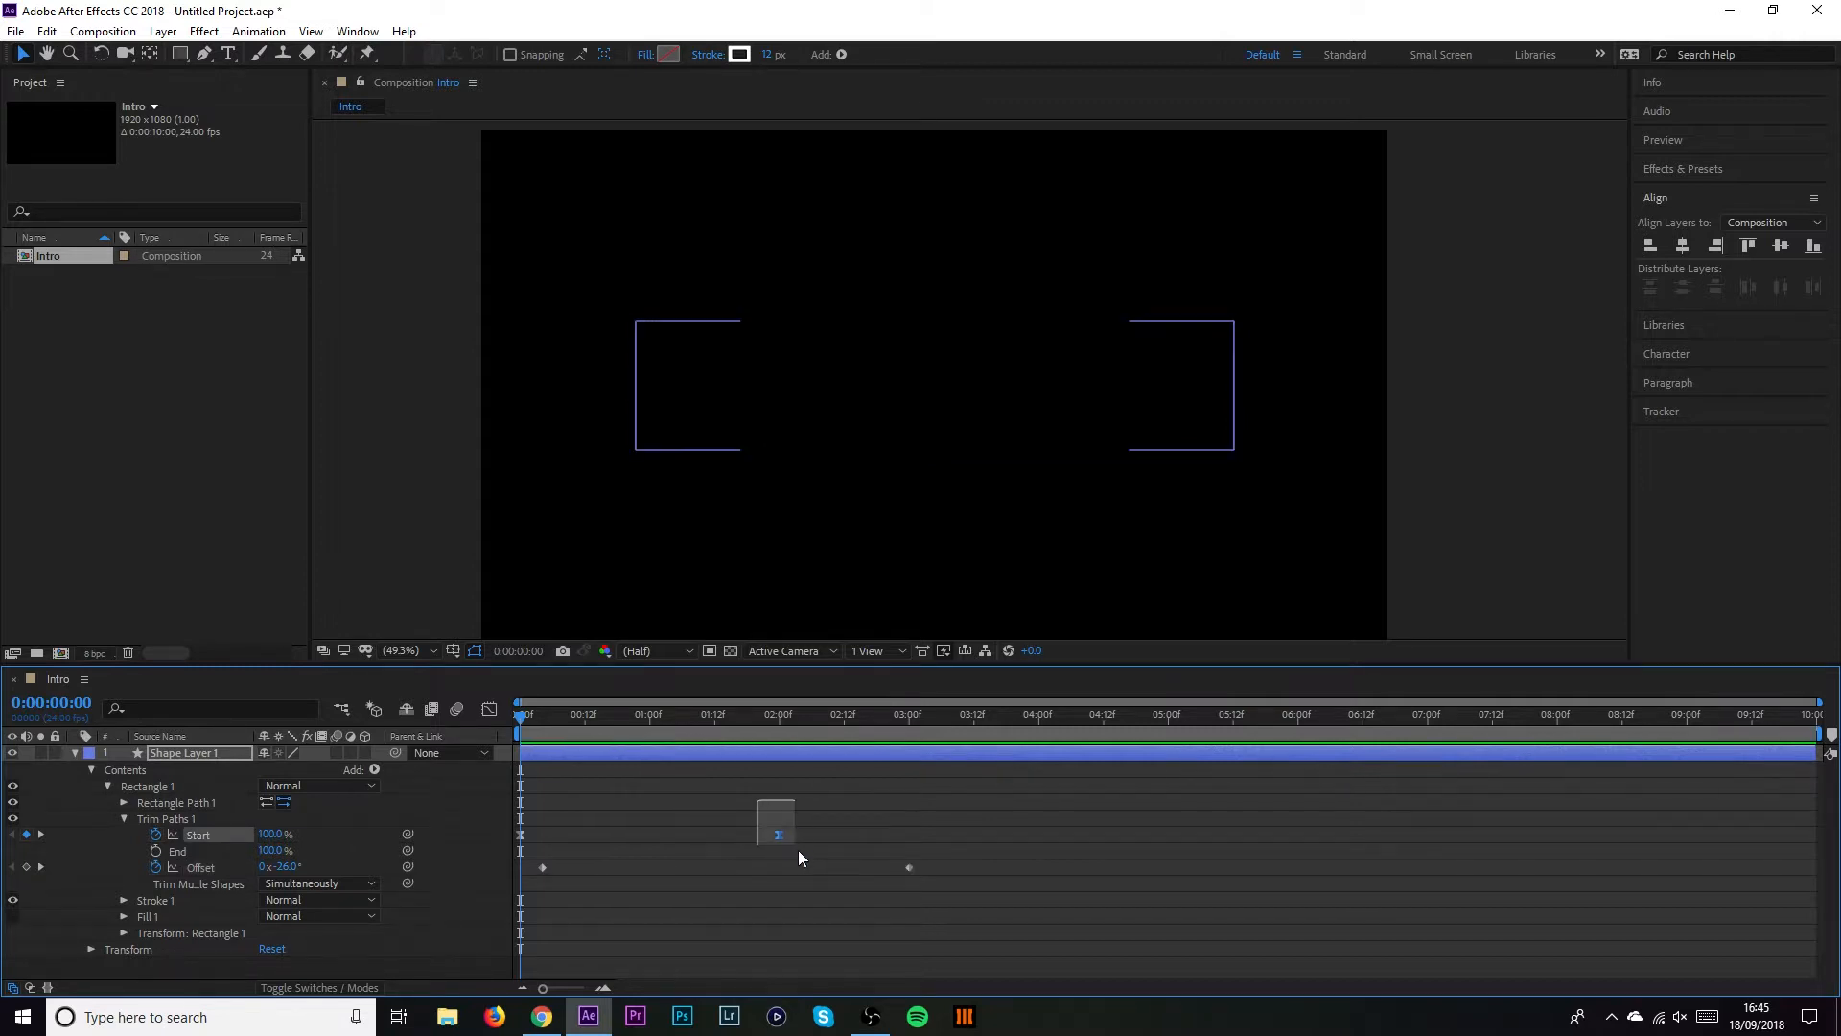
click(758, 813)
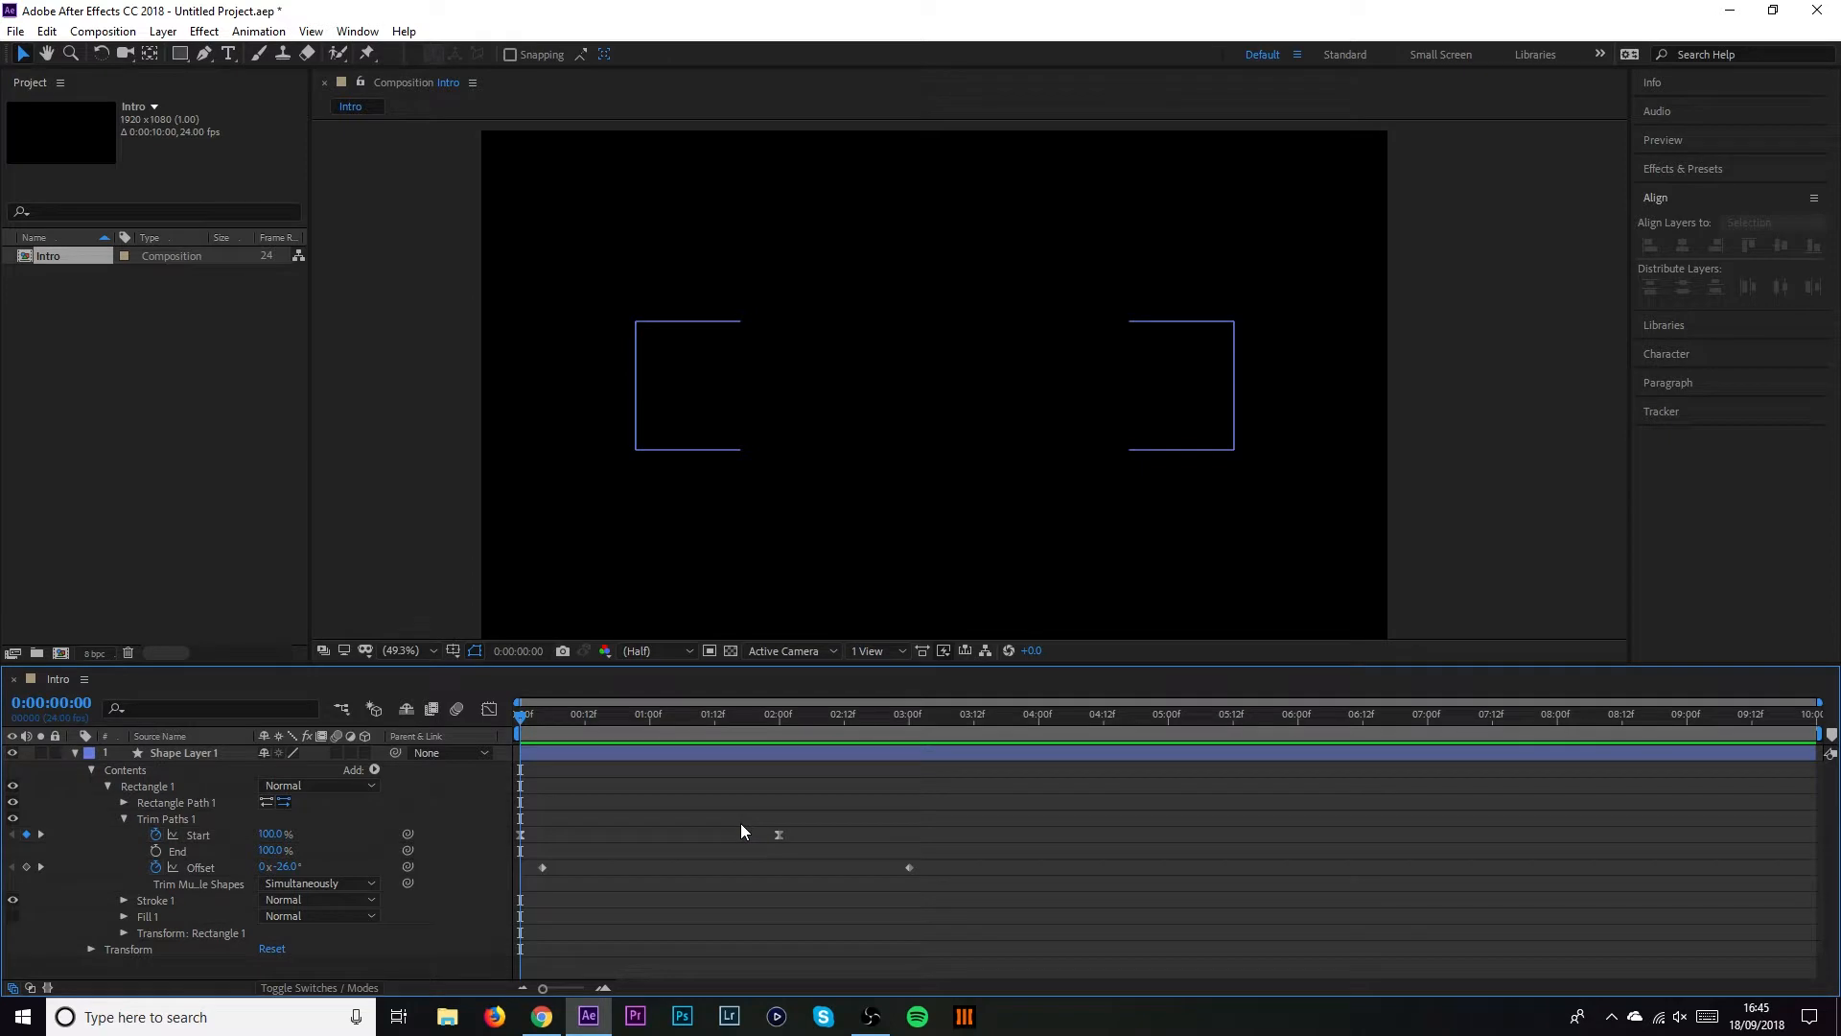
key(space)
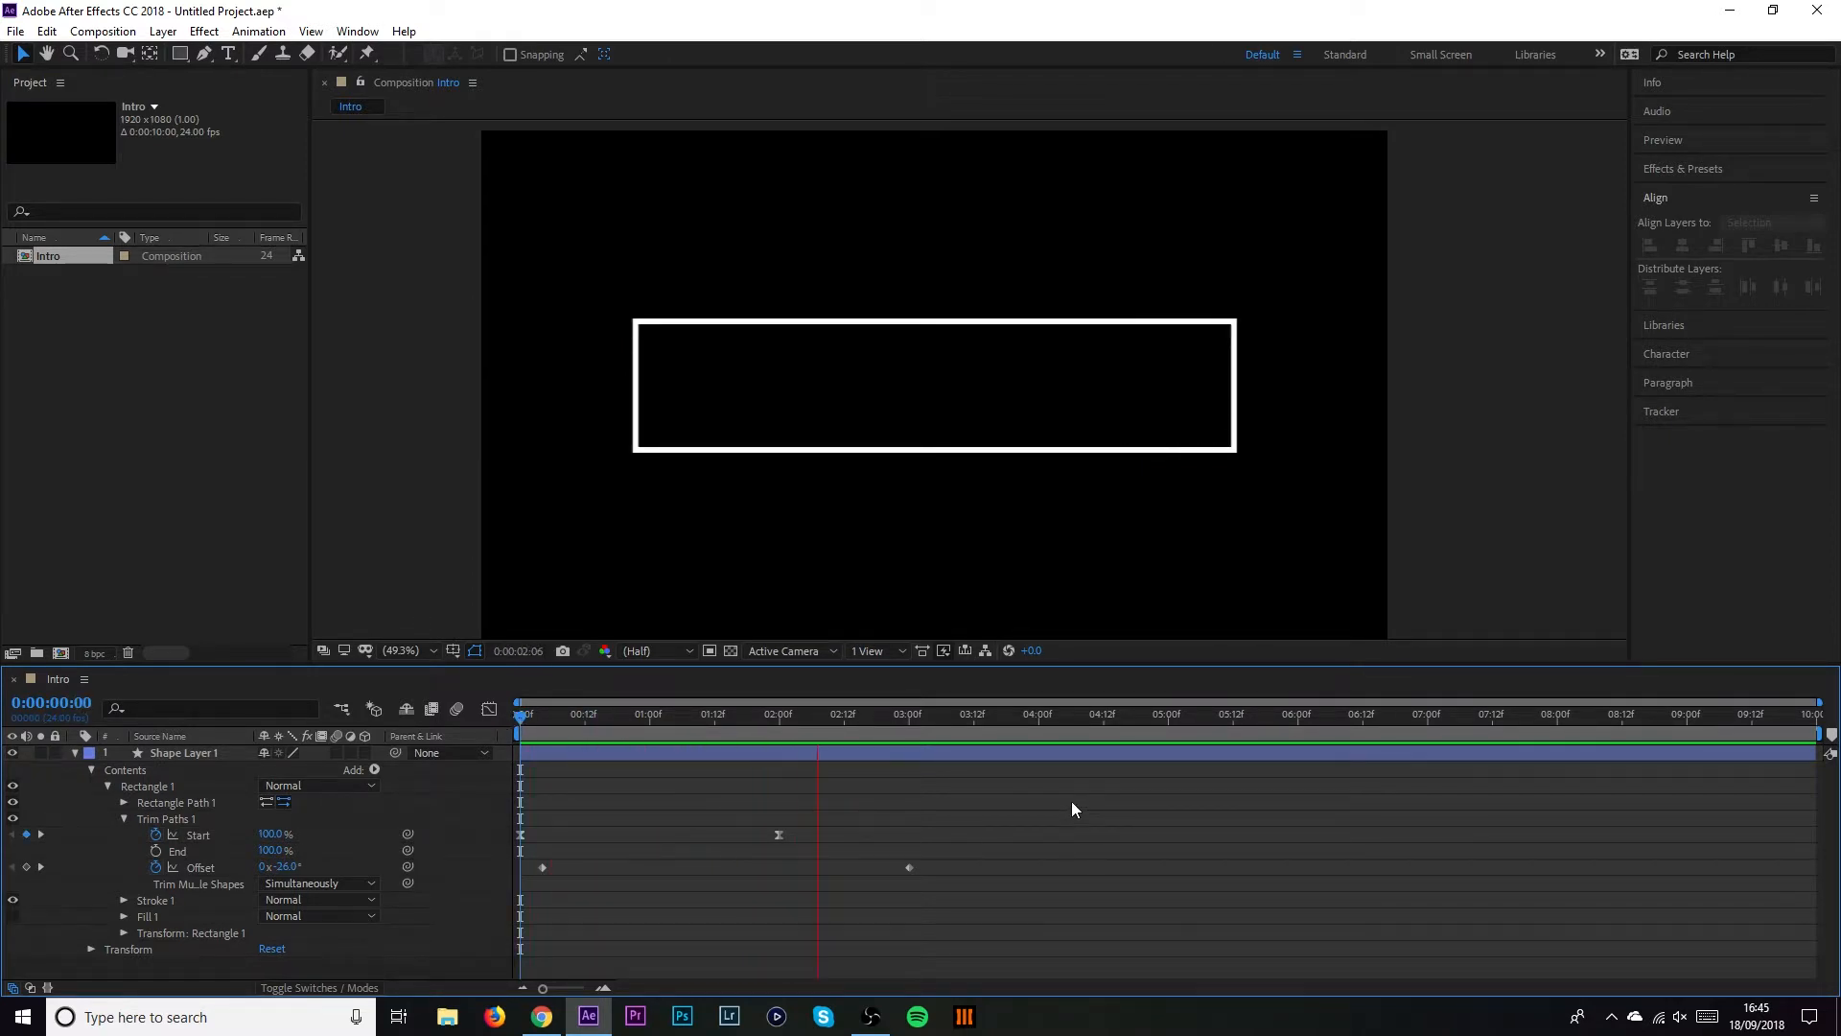
key(space)
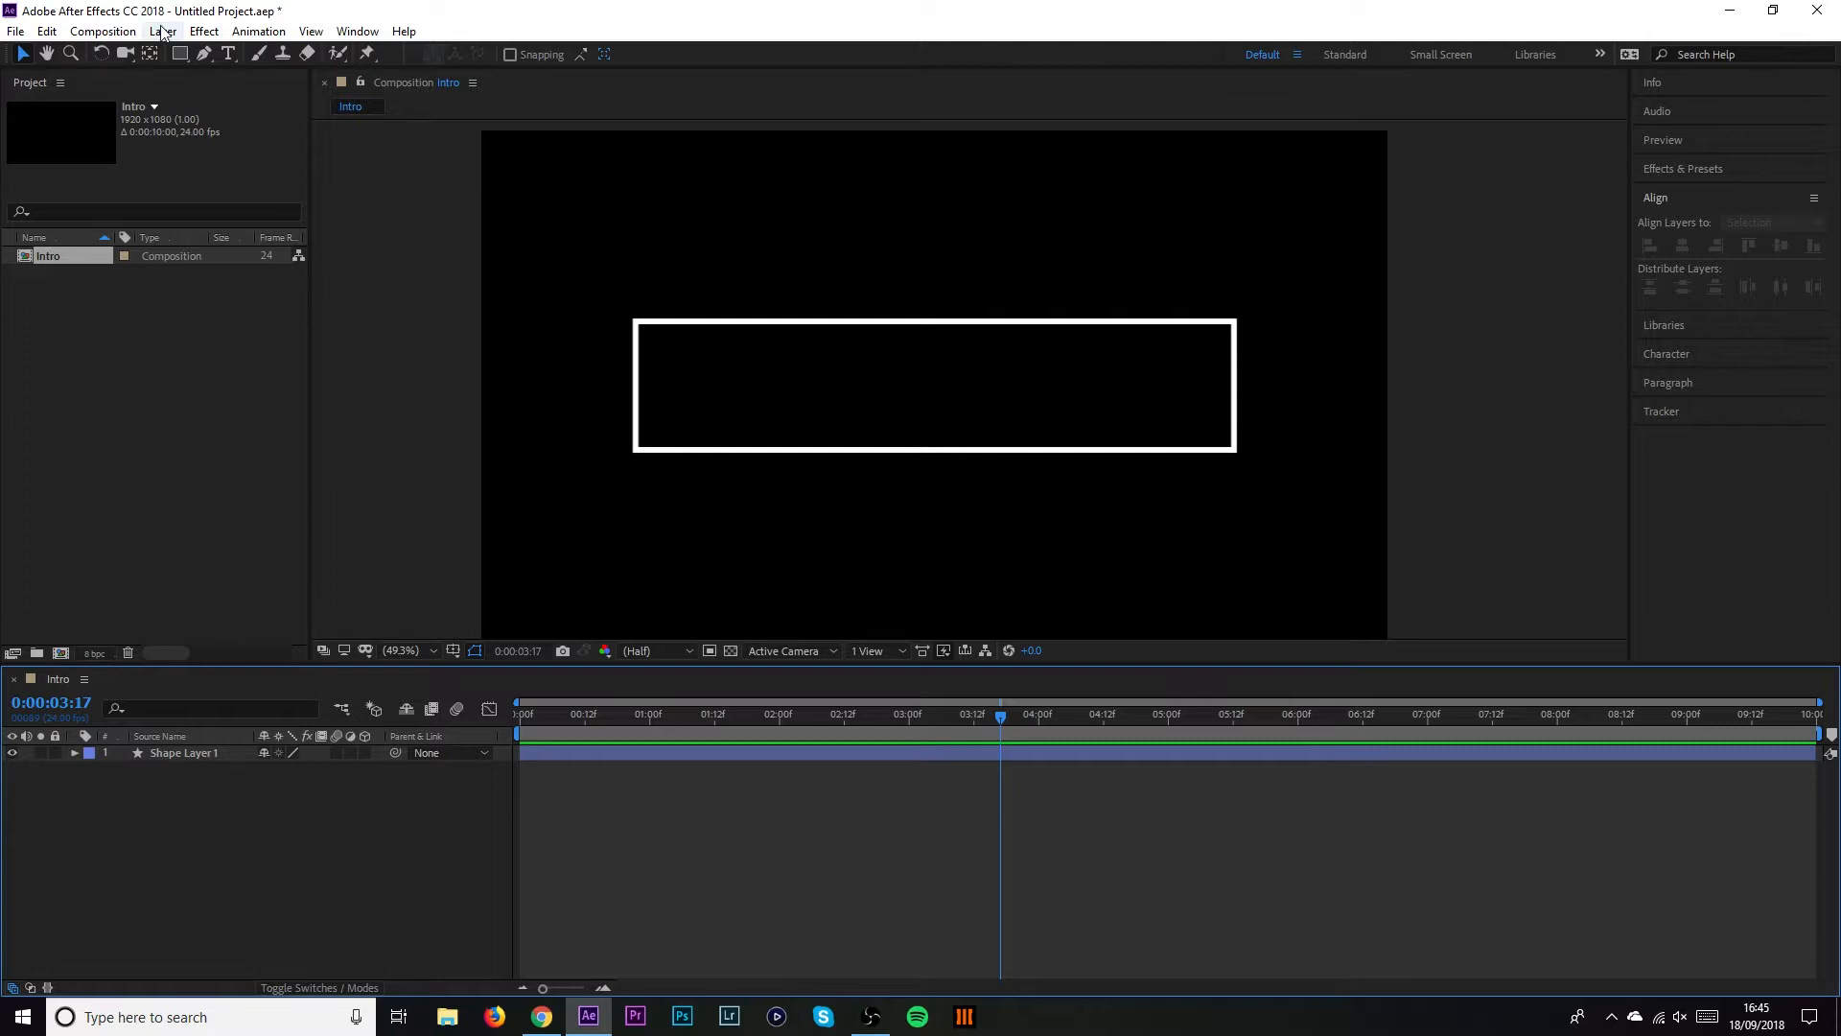
click(231, 53)
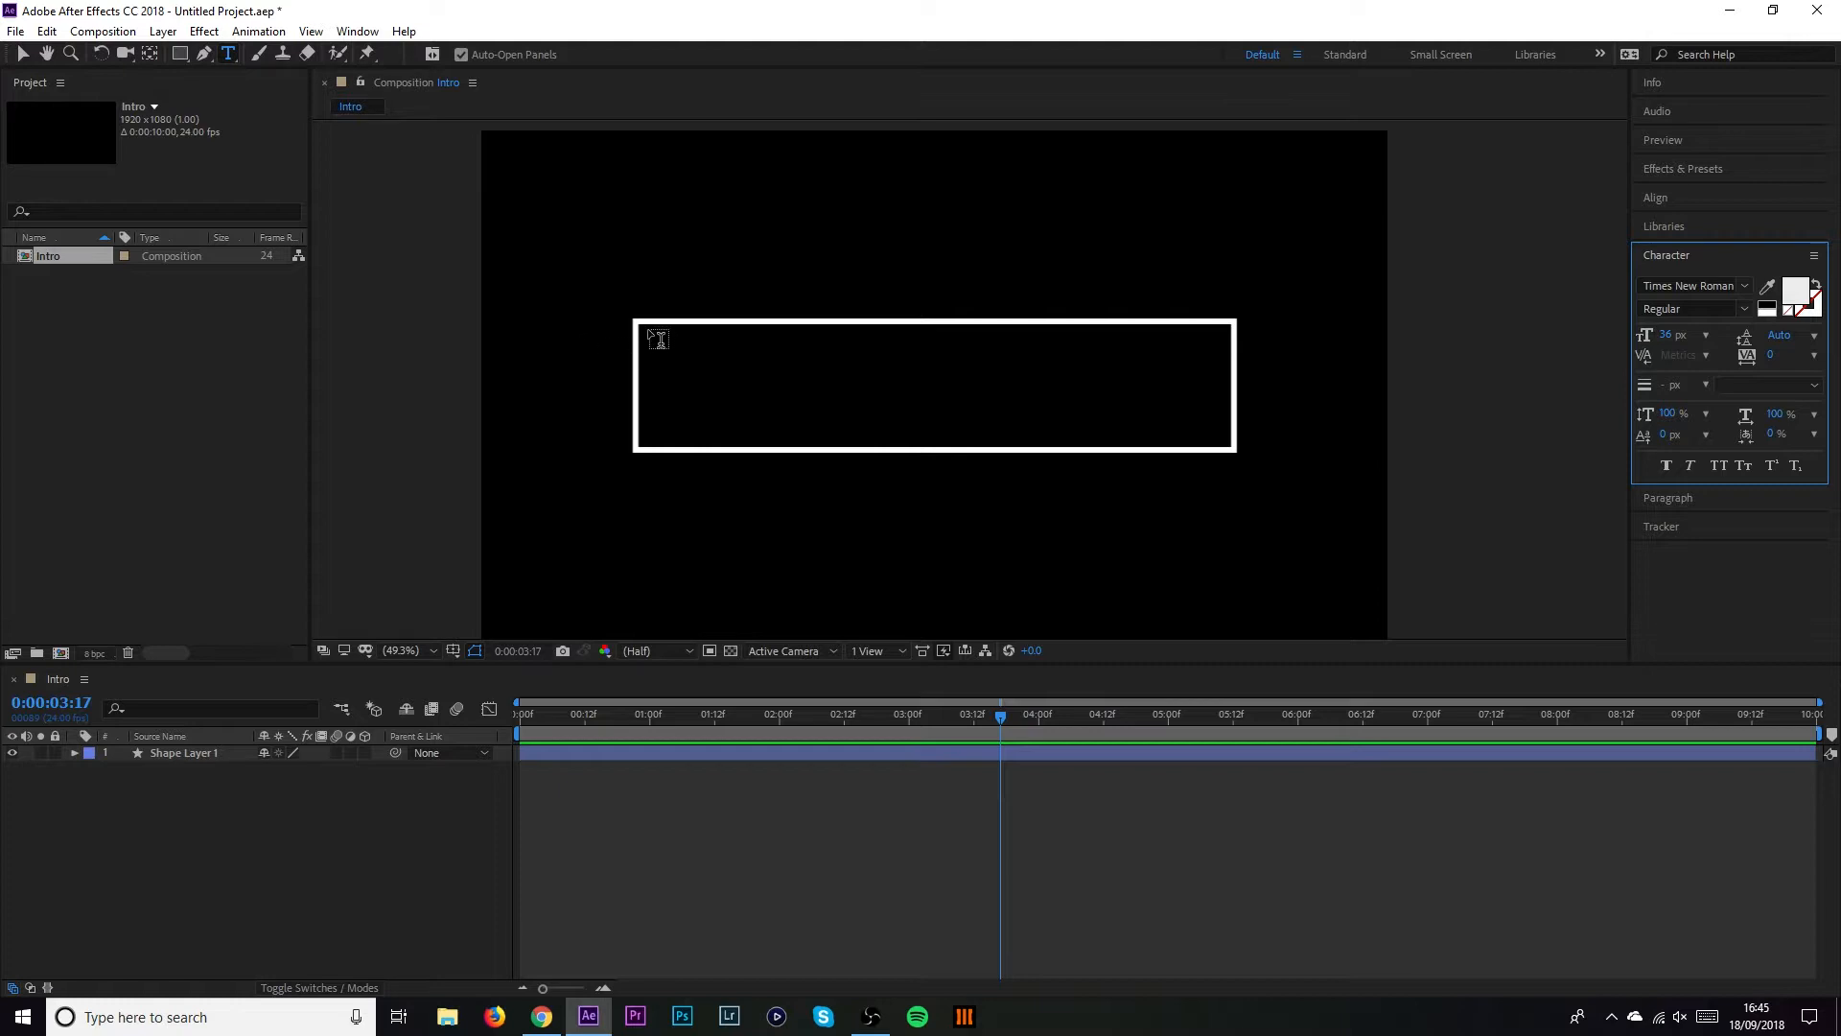
drag(649, 330, 1228, 444)
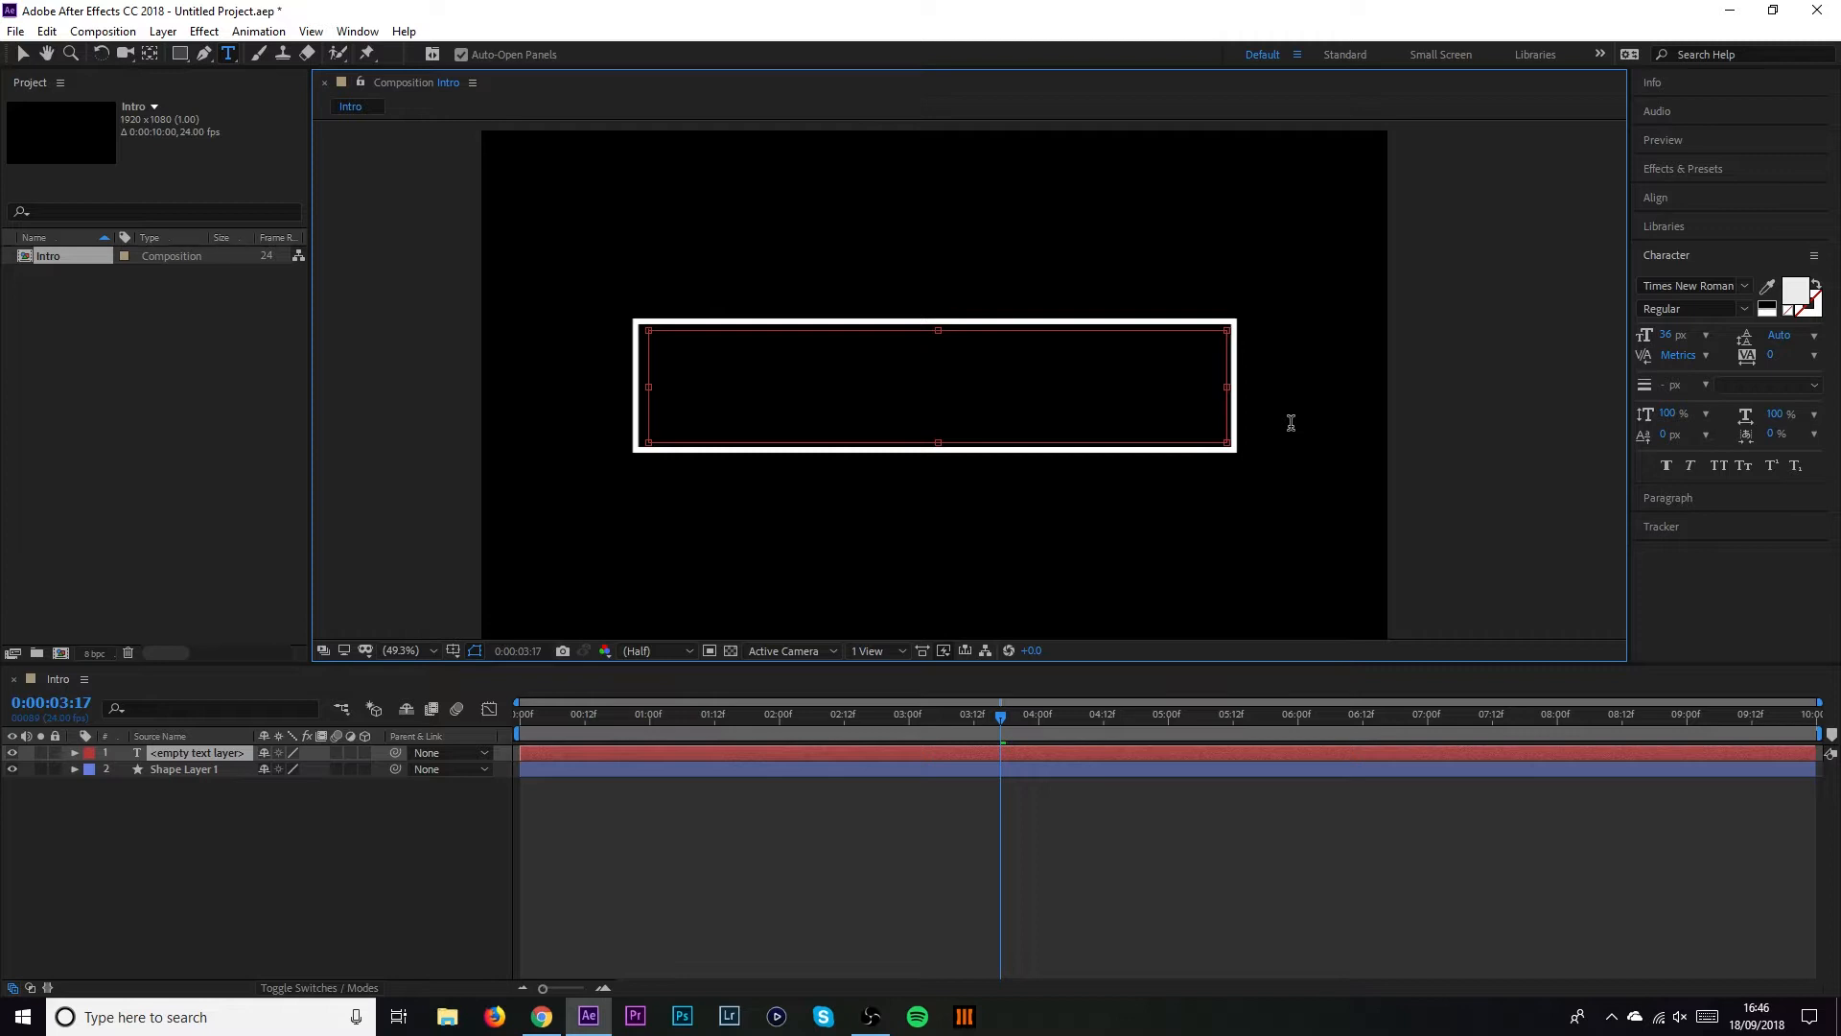
drag(743, 343, 644, 343)
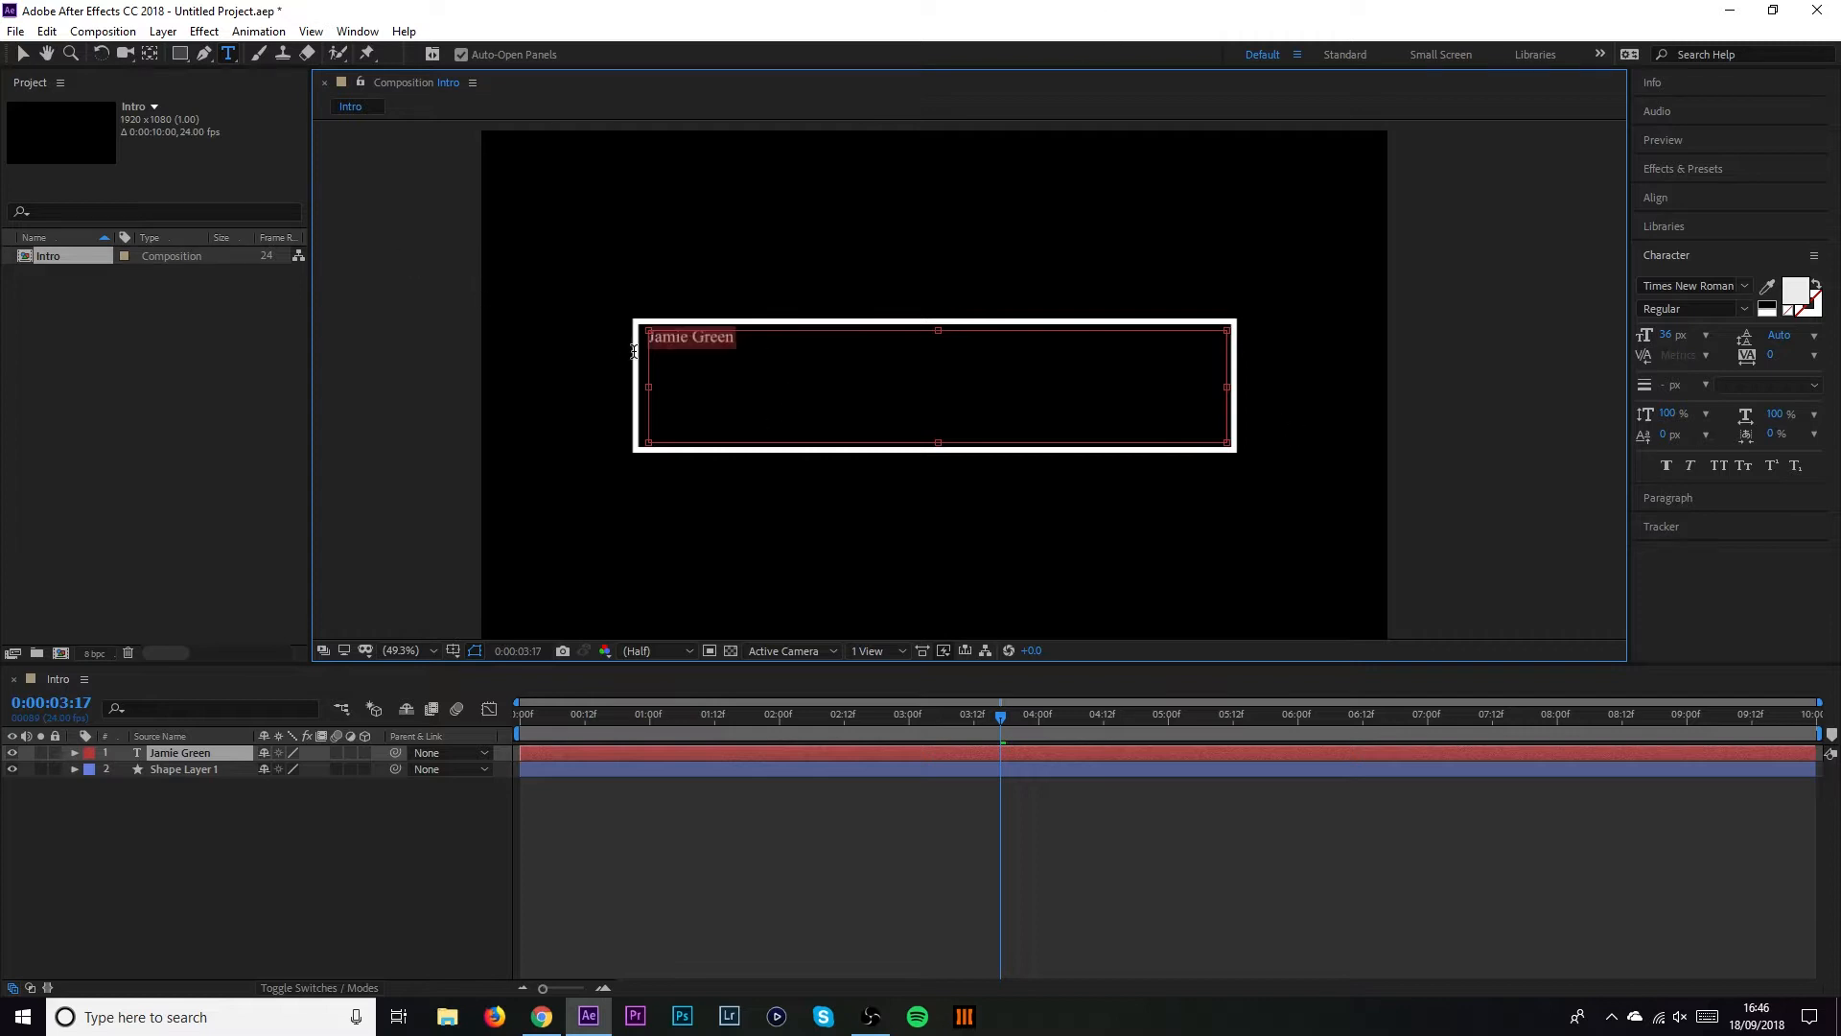
click(1692, 285)
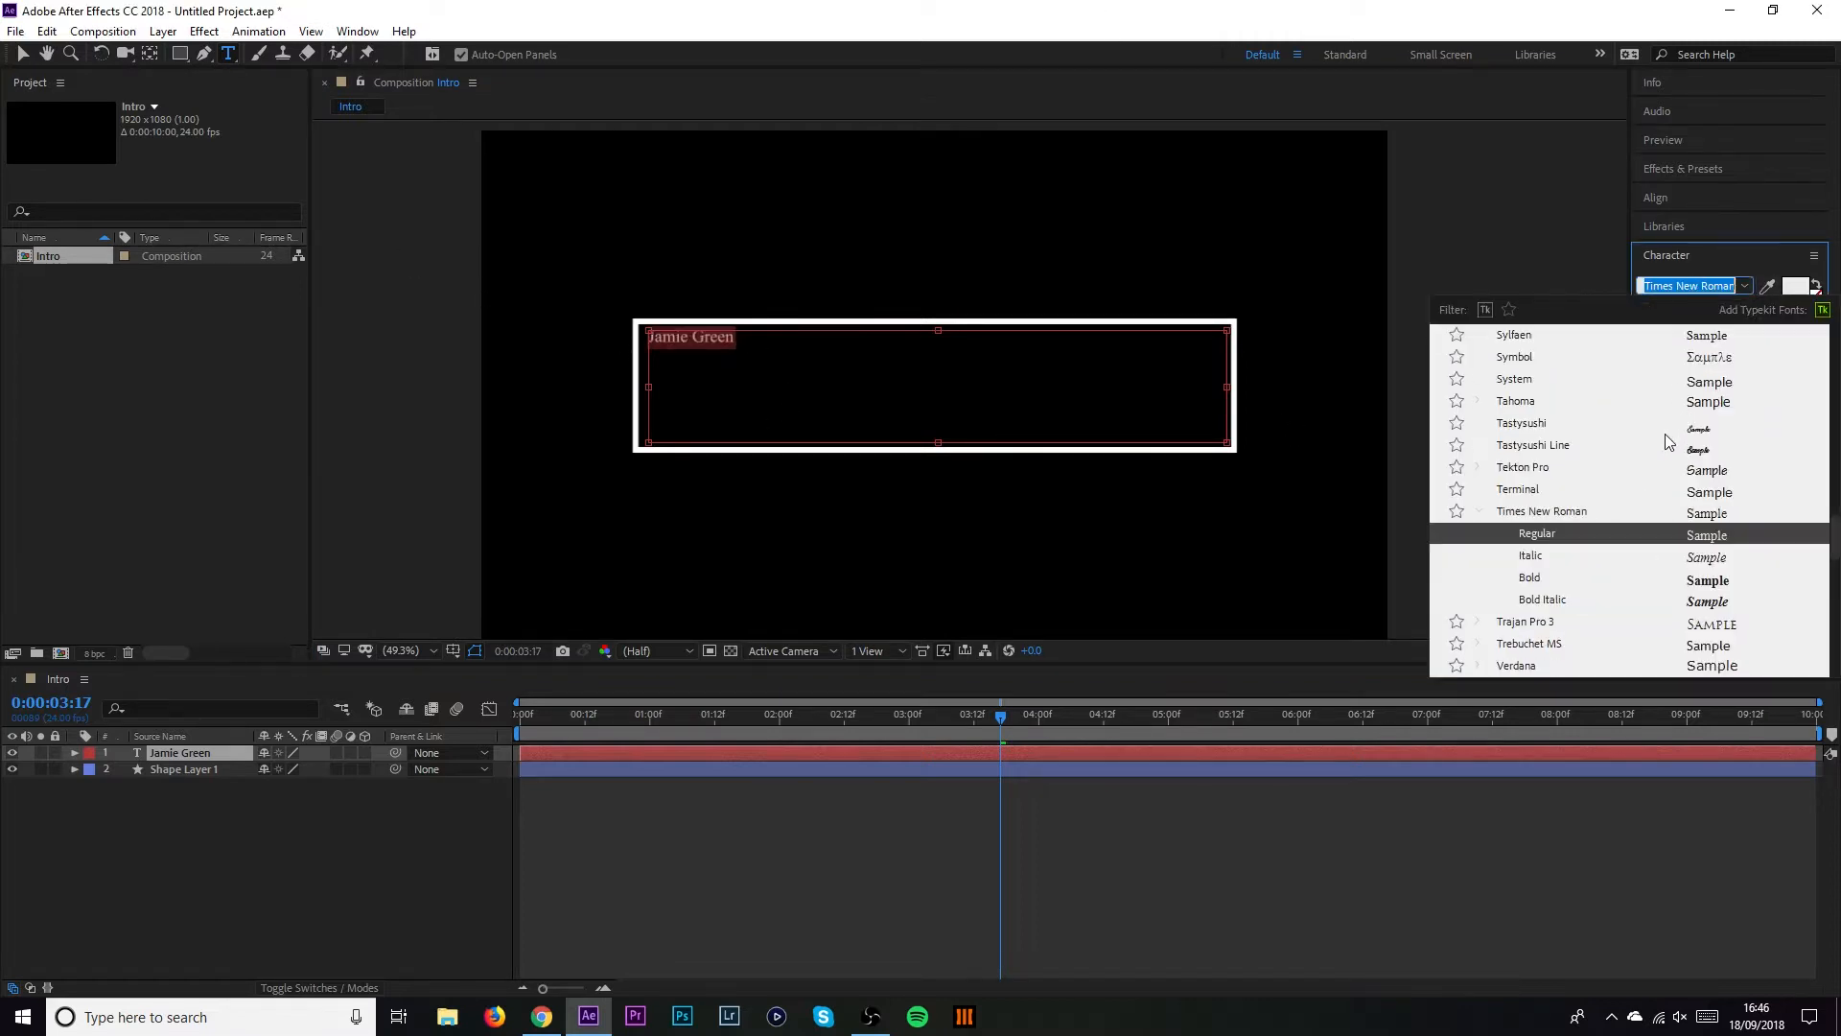
scroll(1665, 434, up, 20)
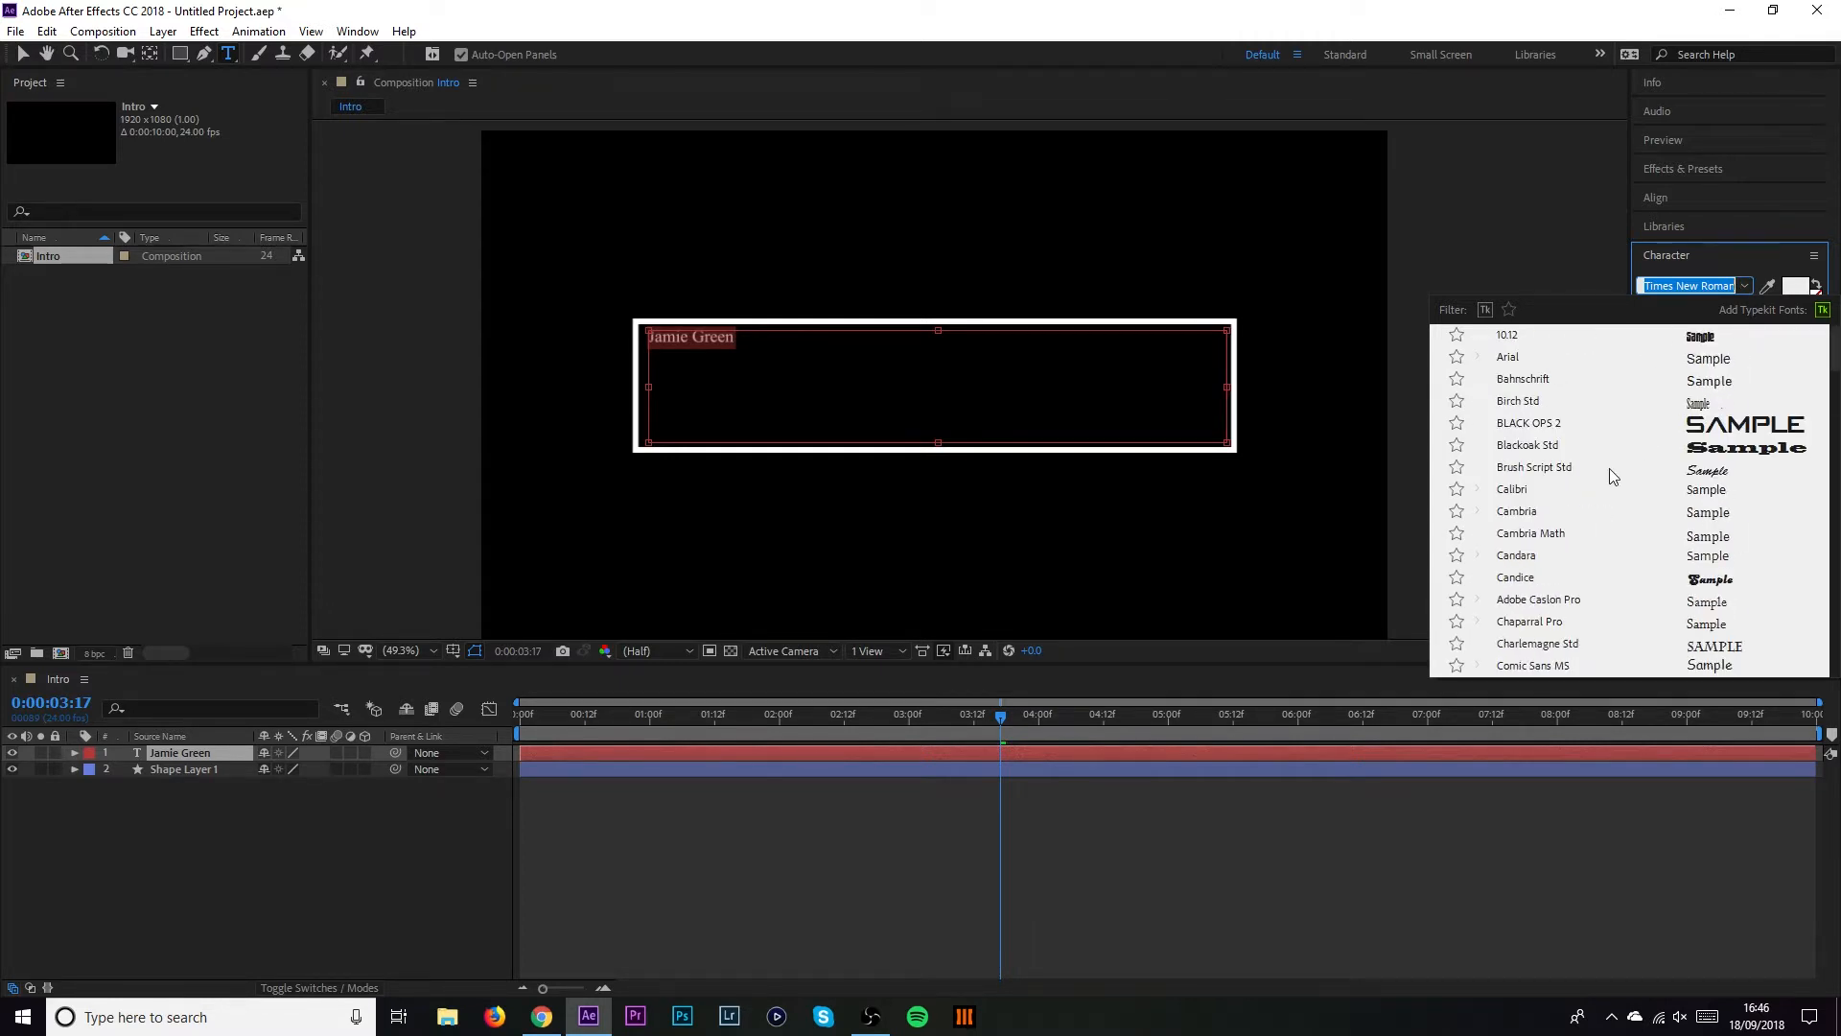
text(tas)
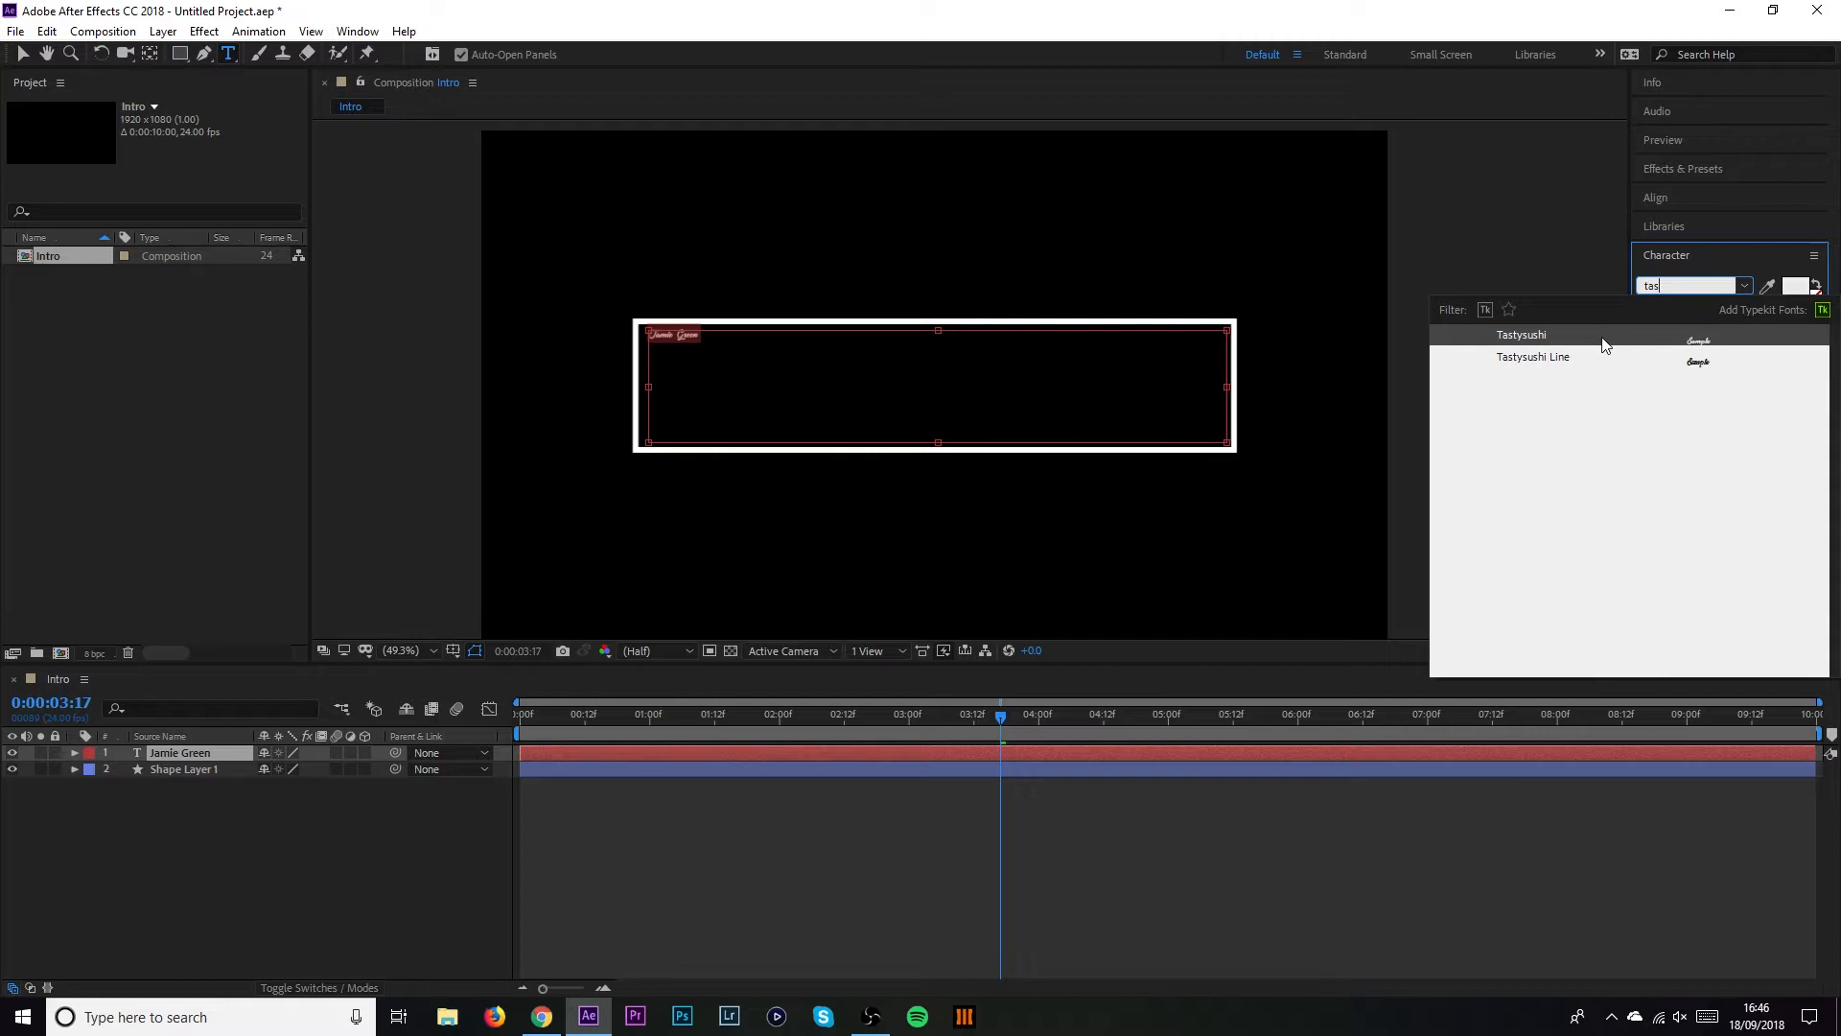
click(1603, 334)
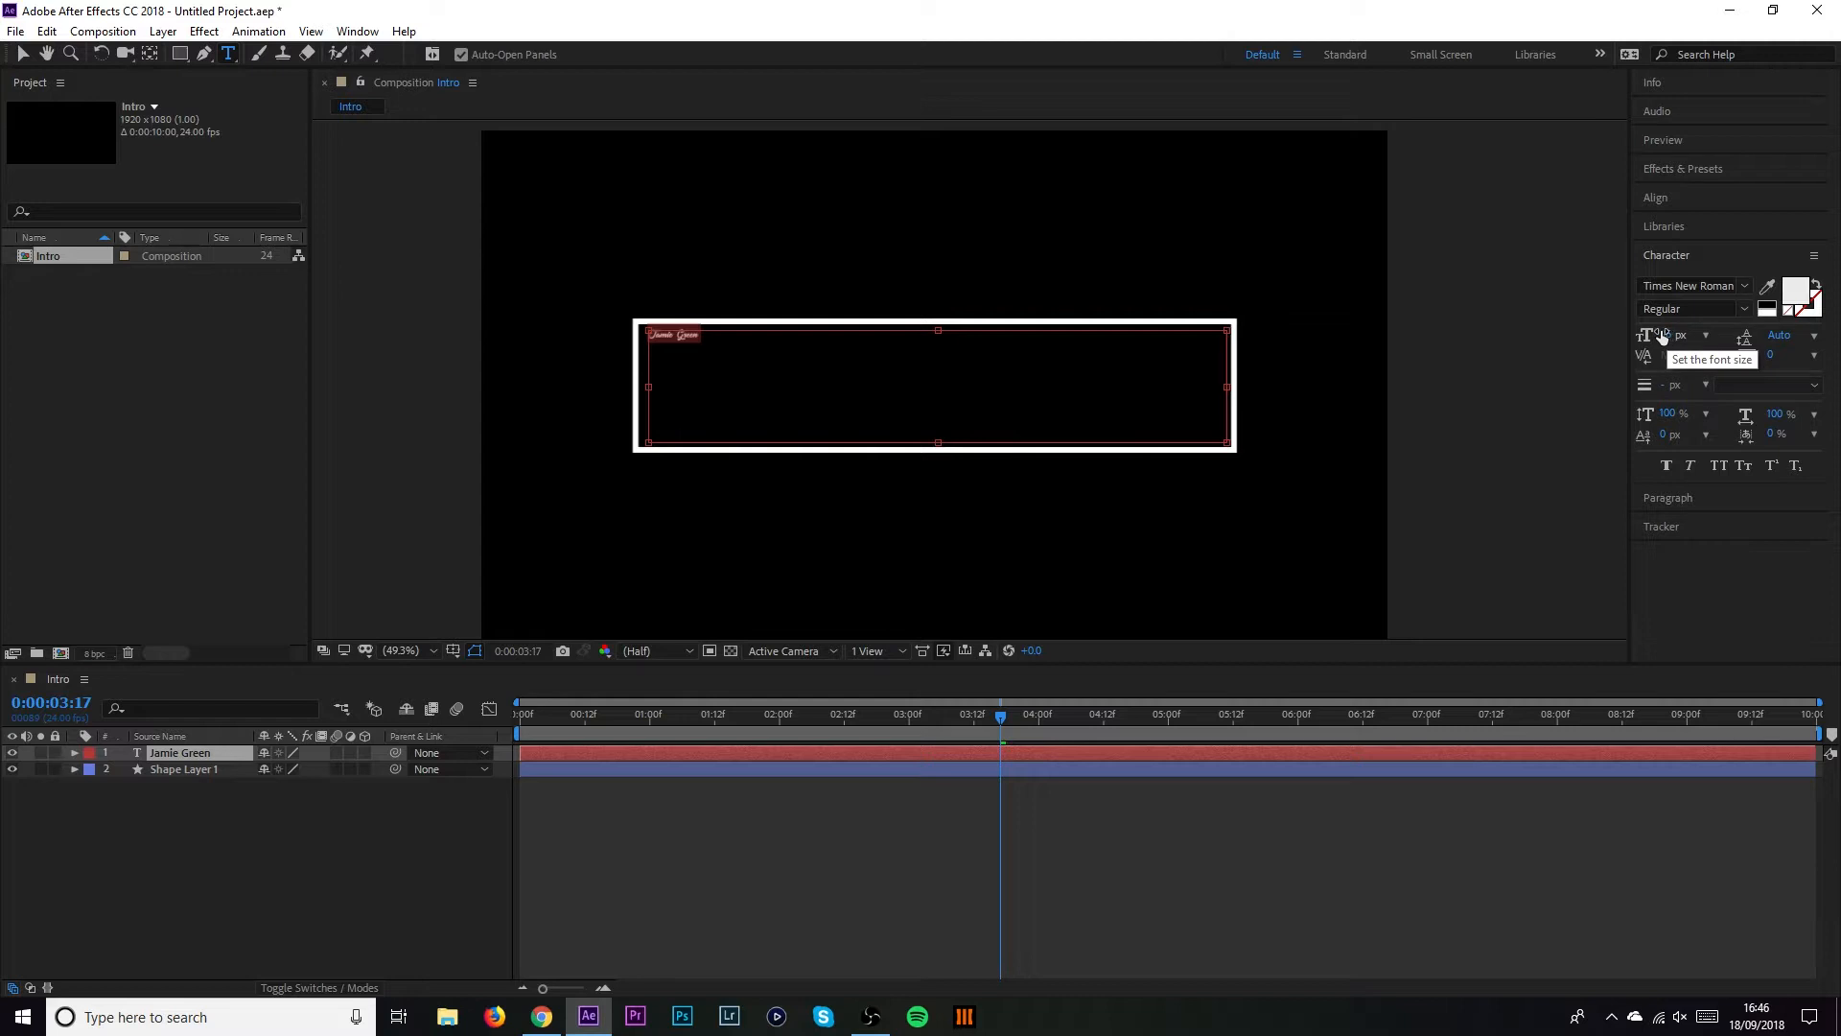
drag(1662, 334, 1832, 308)
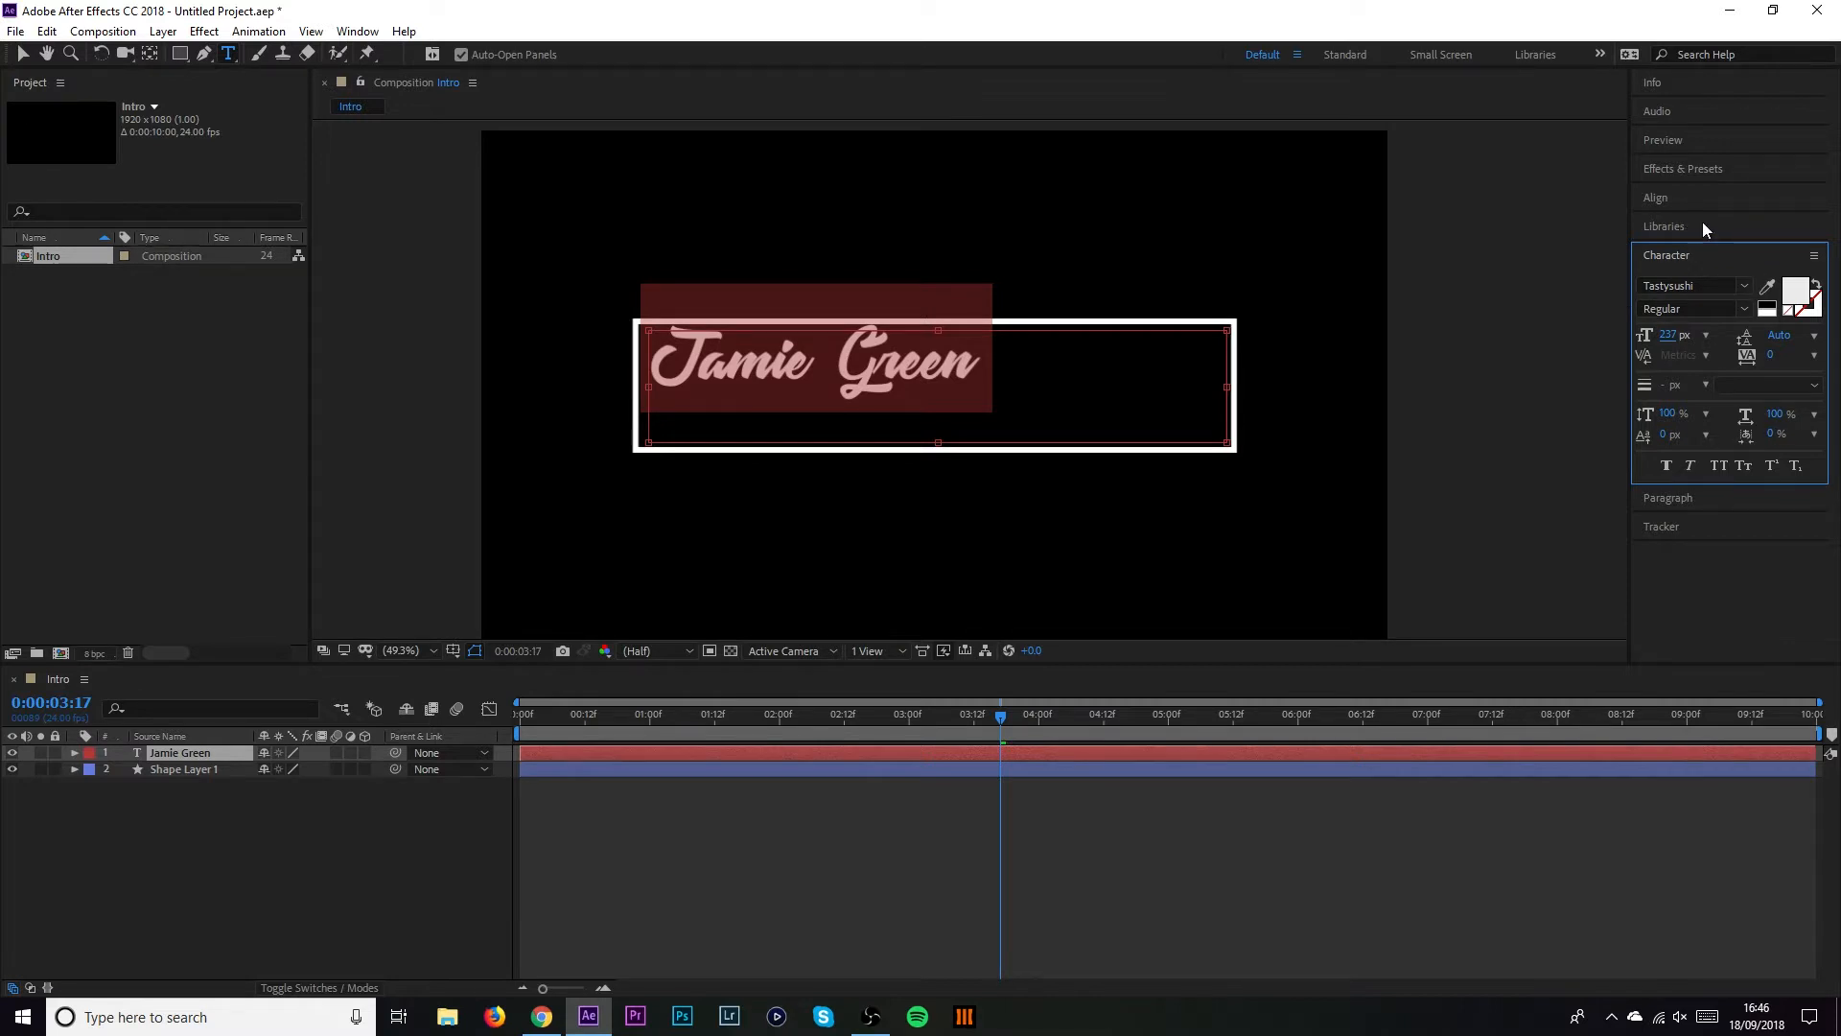
Centre the paragraph, enlarge the name to 359 px and lower it slightly in the rectangle
click(1685, 499)
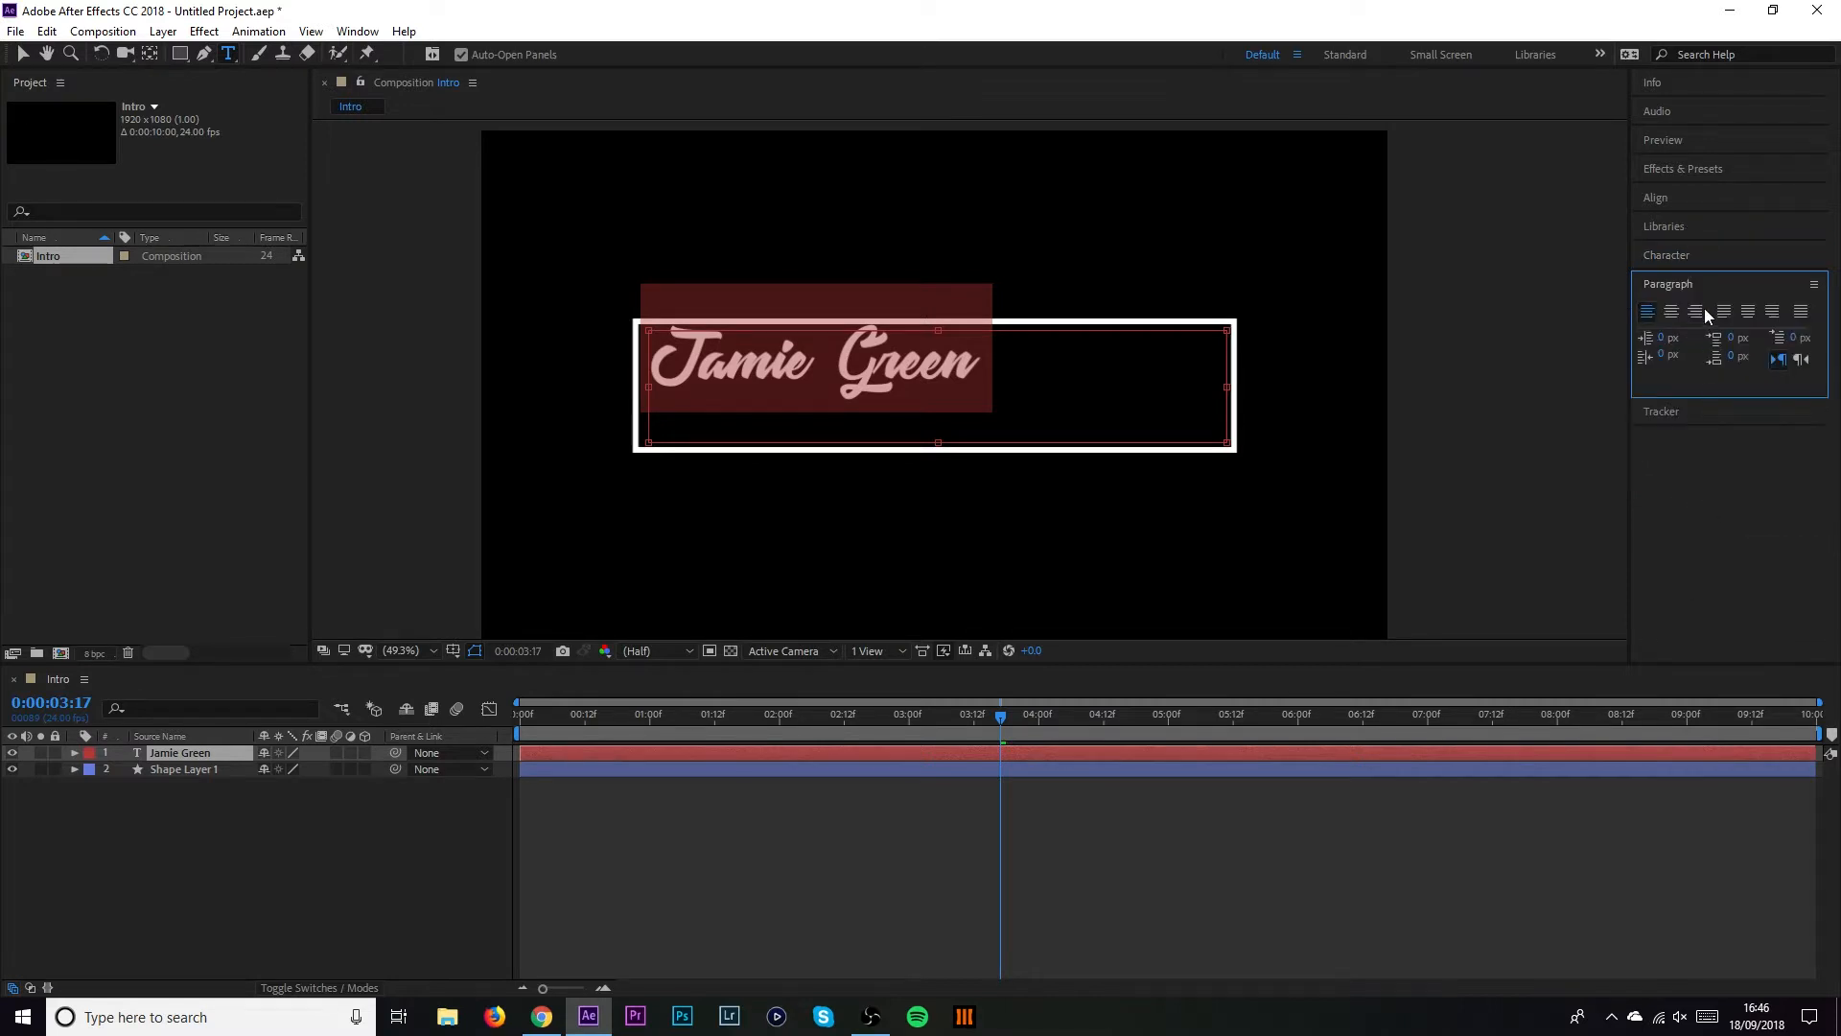
click(1673, 313)
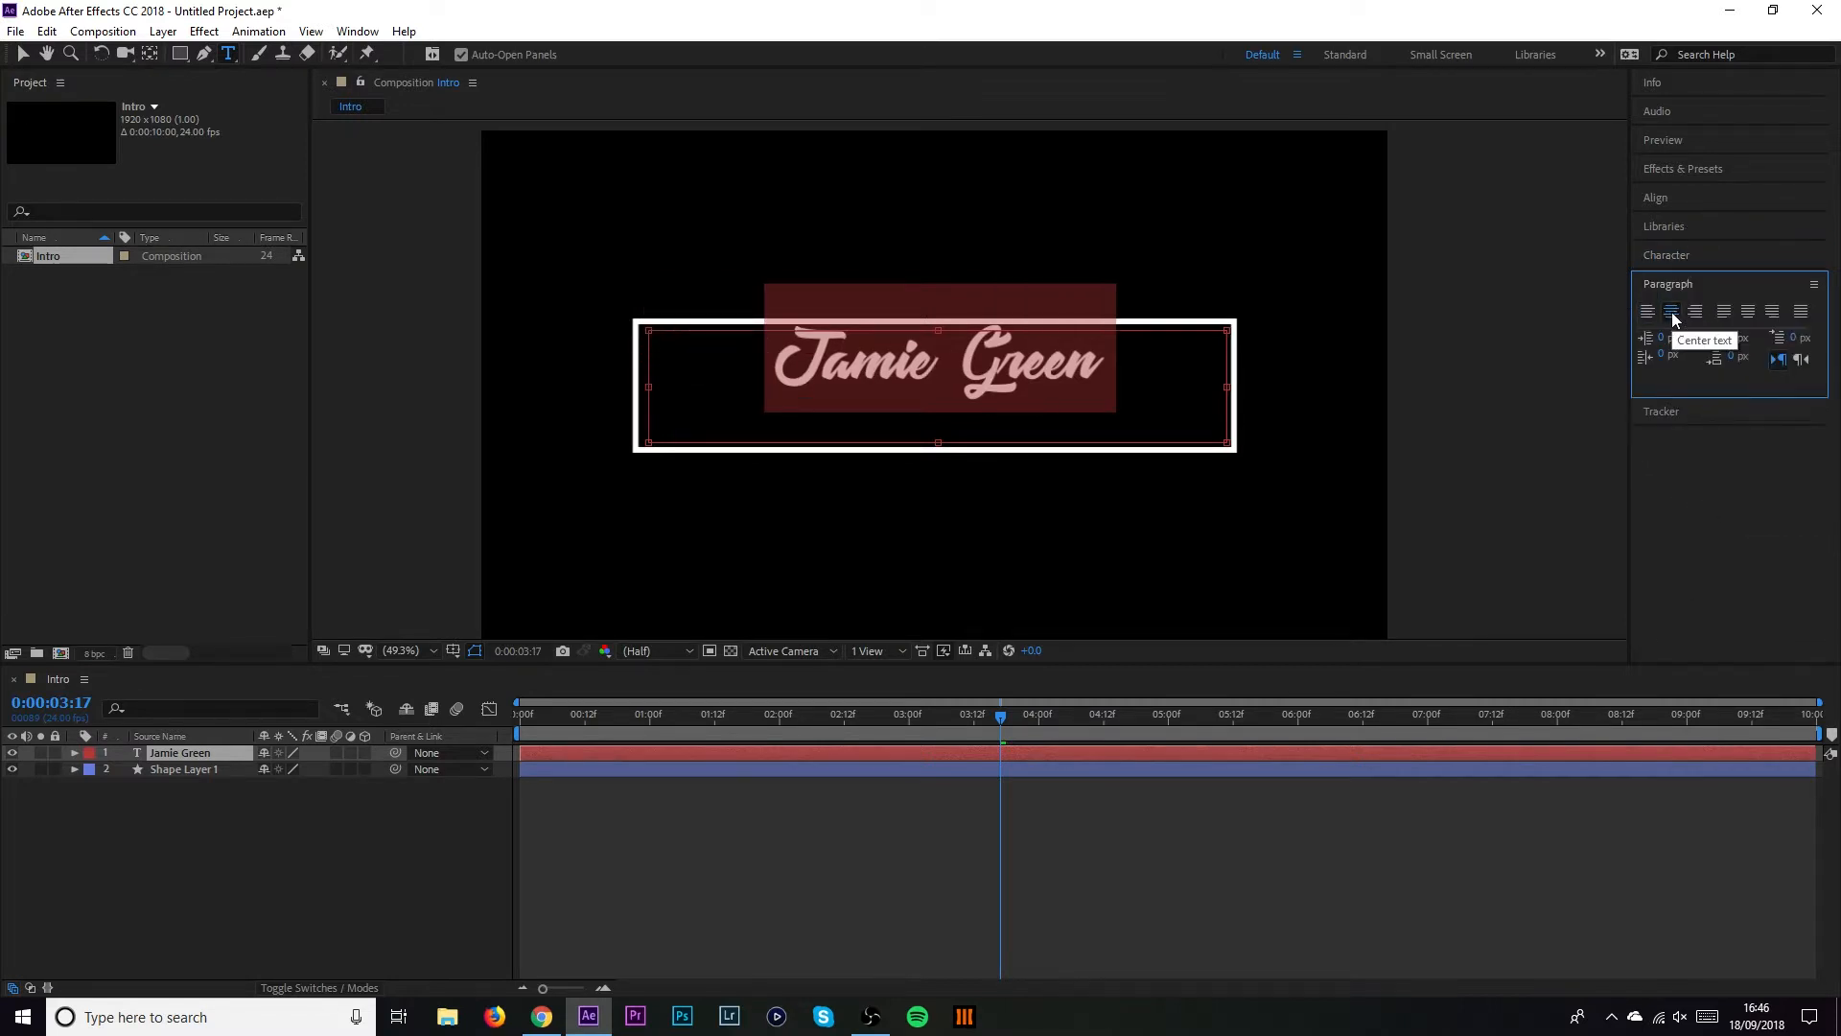
click(1676, 234)
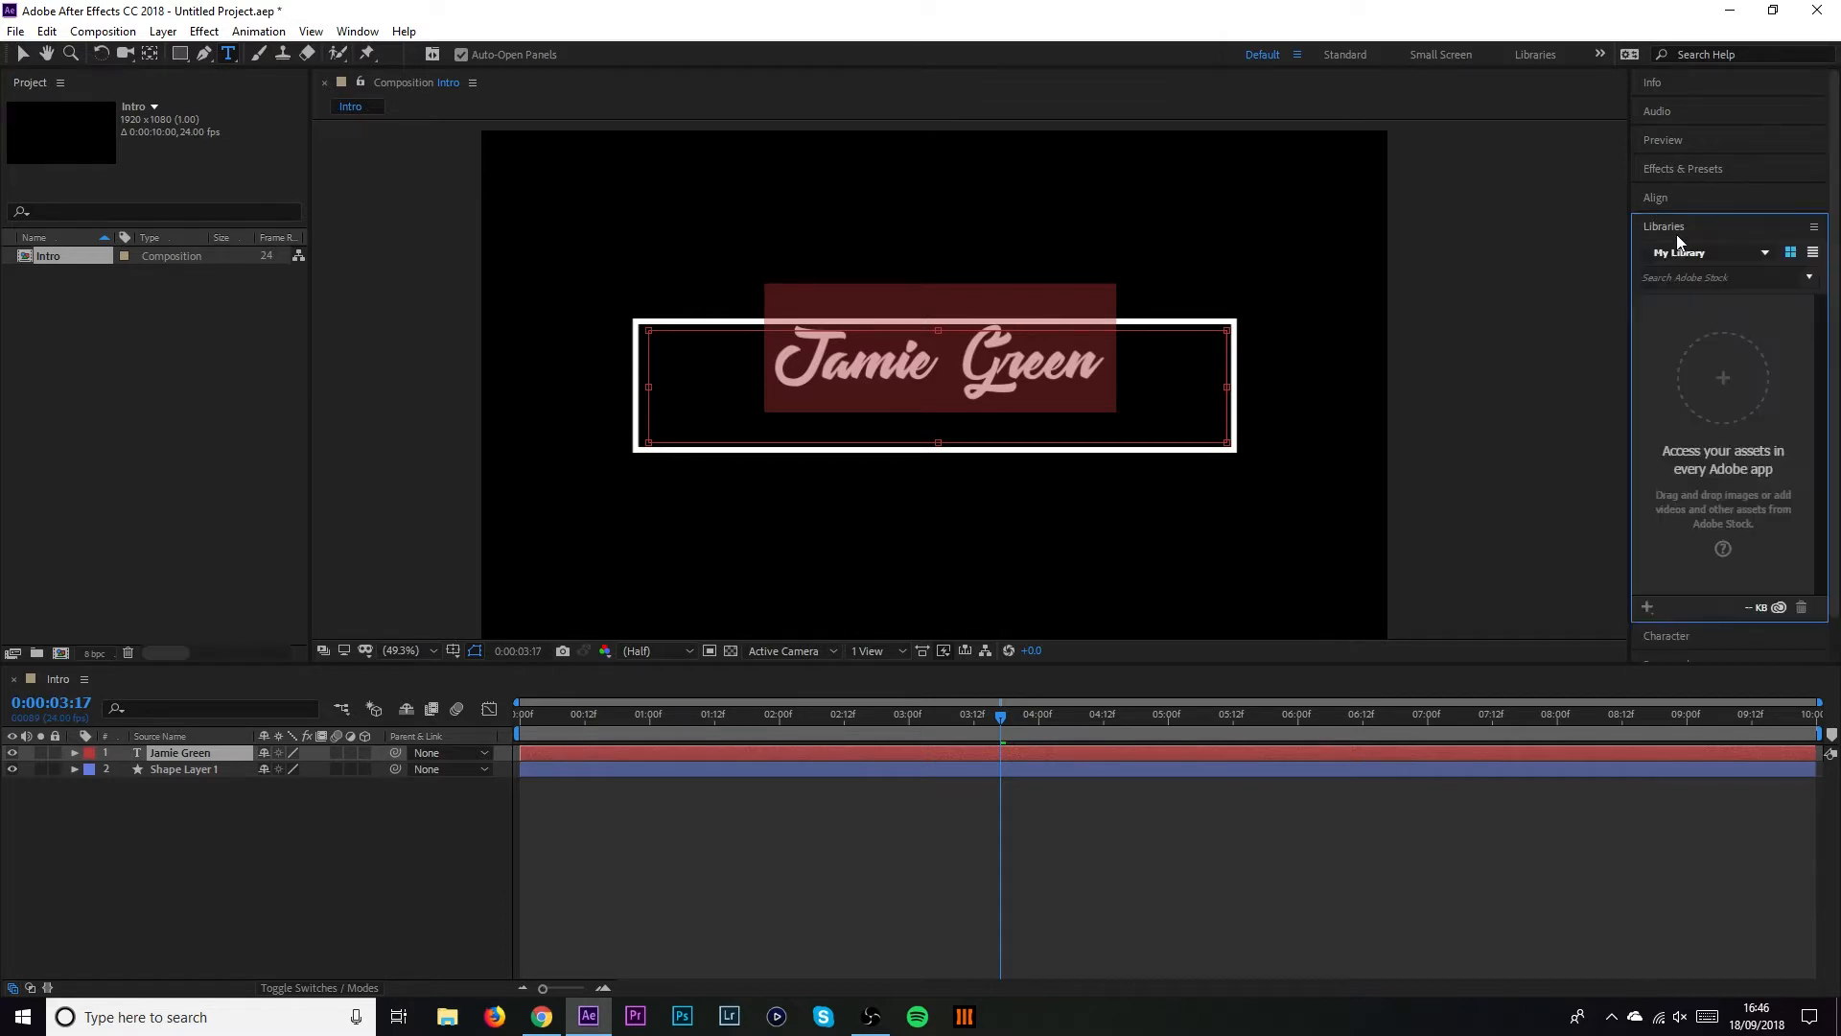
click(1679, 234)
click(1673, 256)
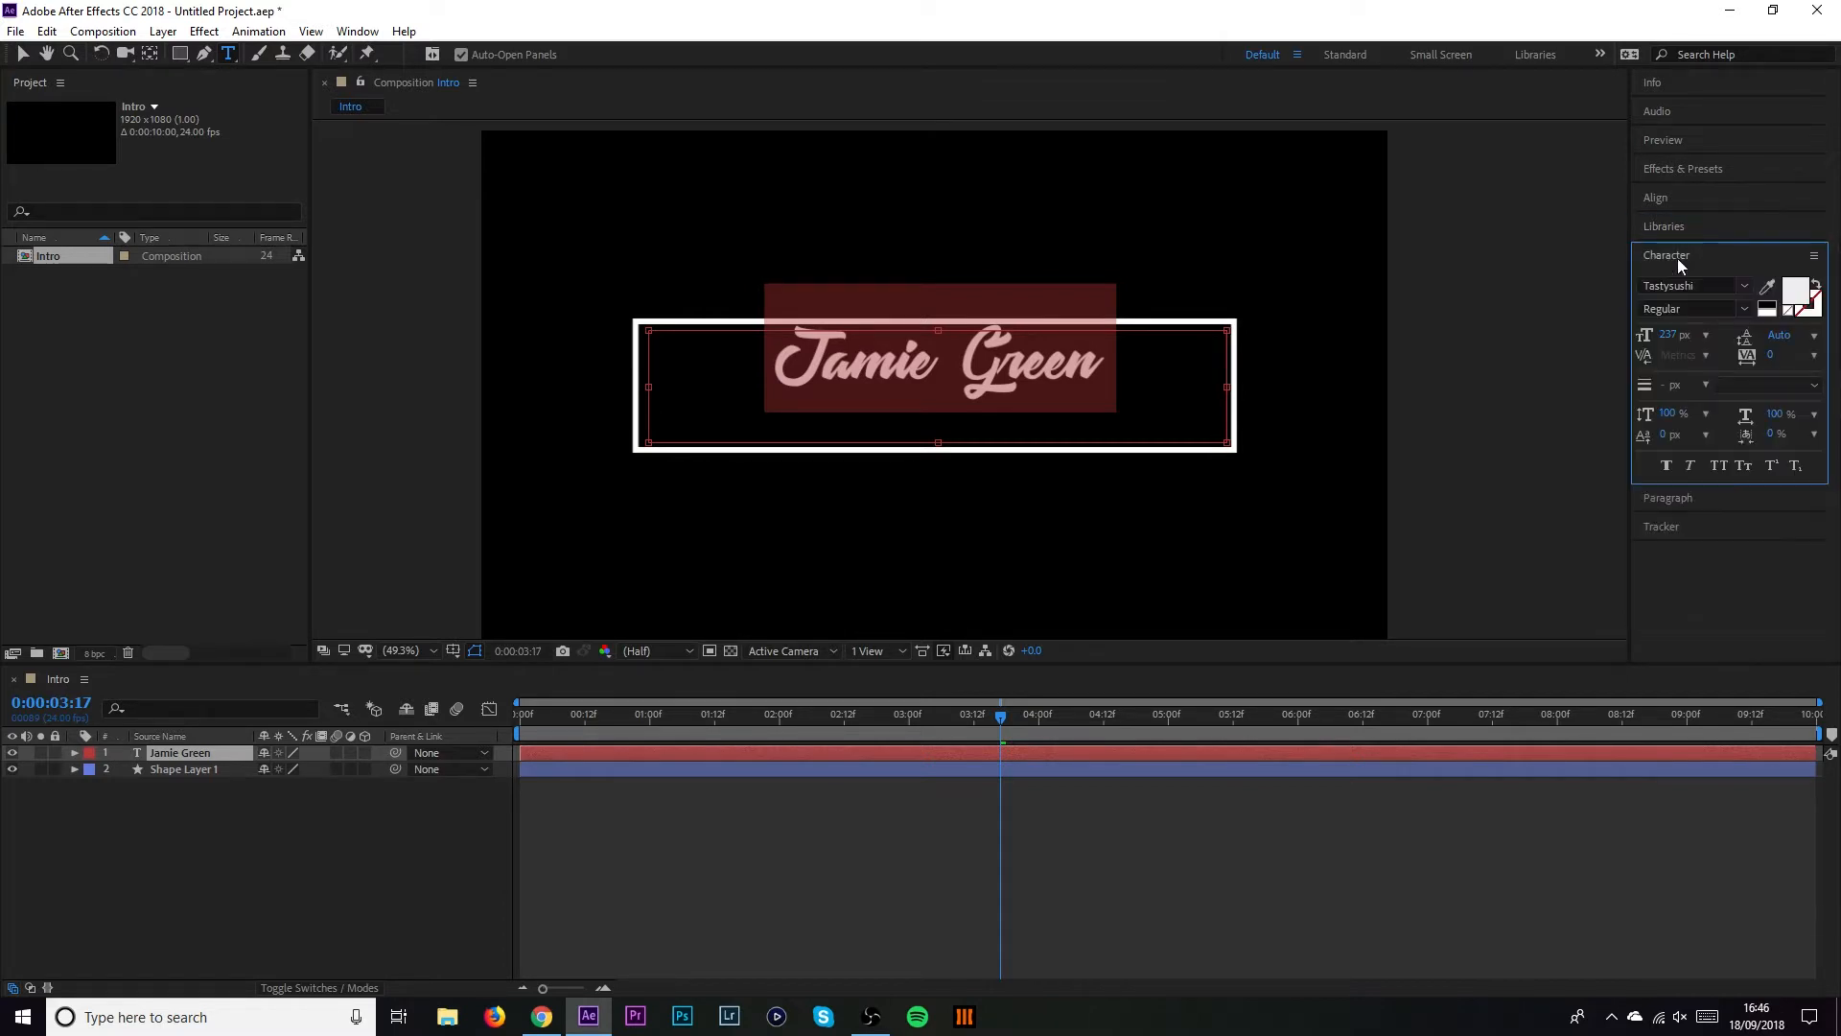
drag(1668, 335, 1799, 353)
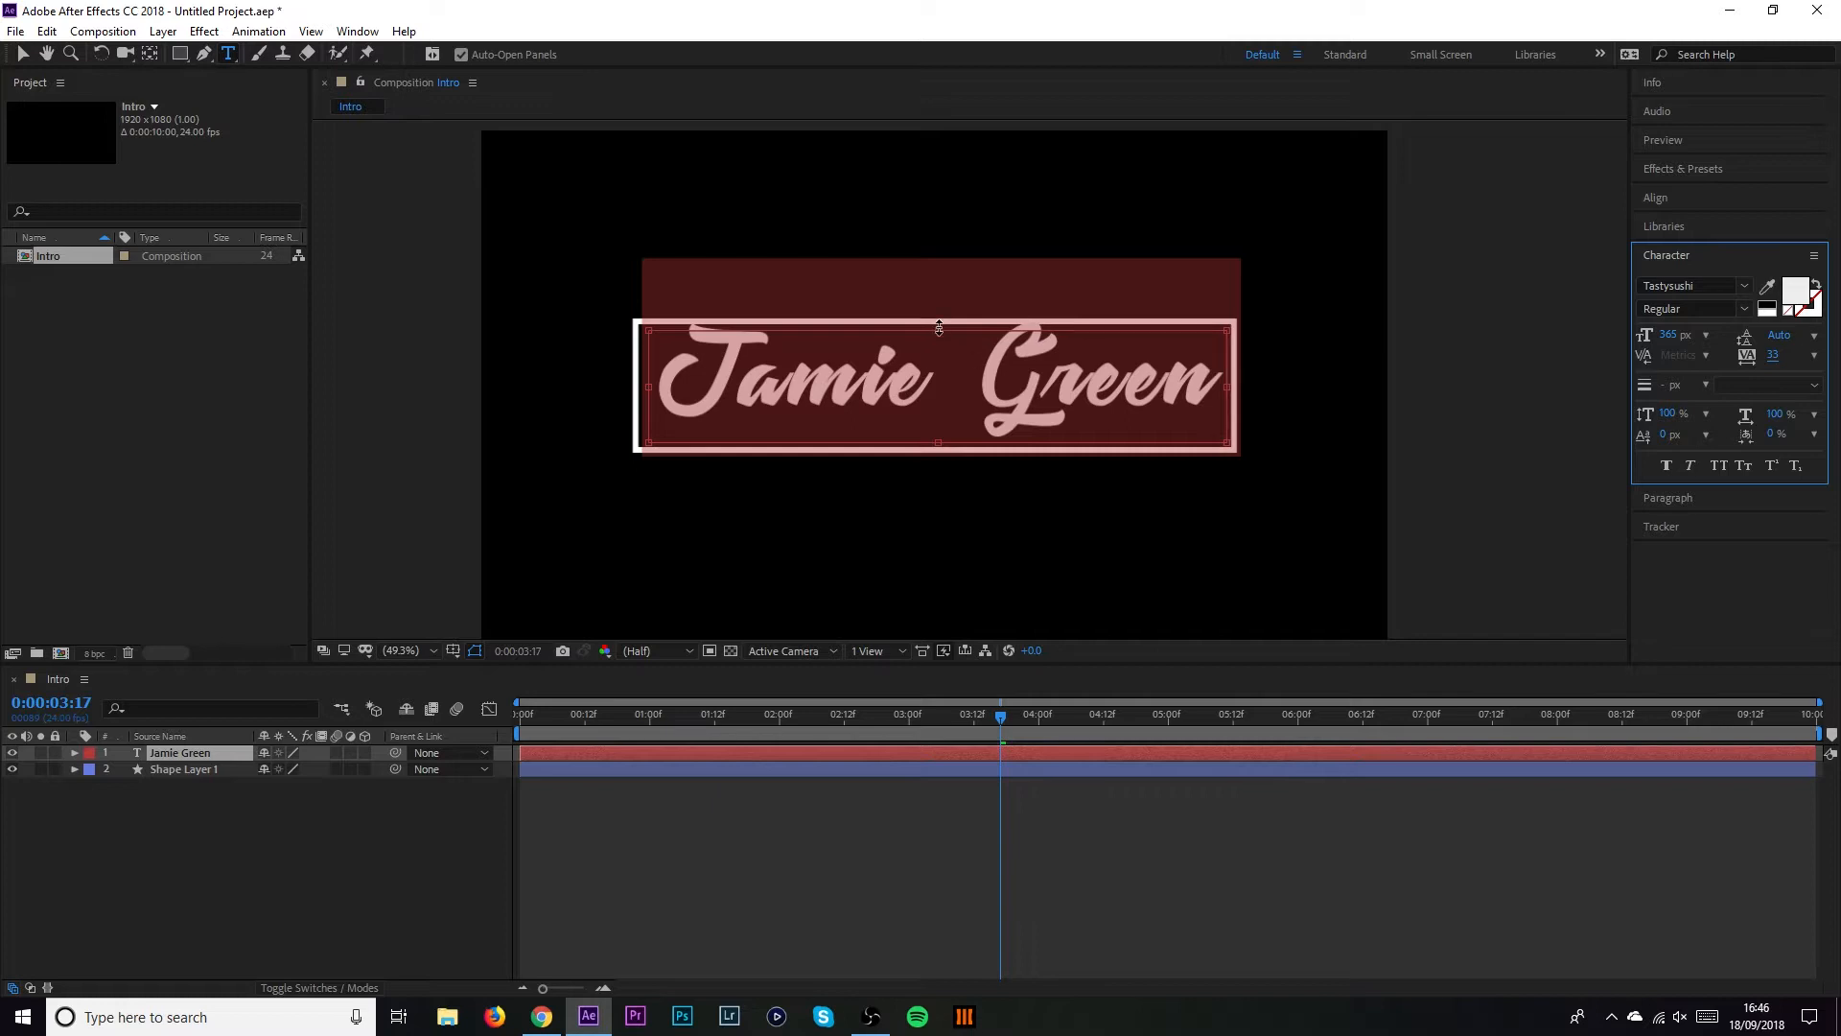
drag(938, 328, 938, 334)
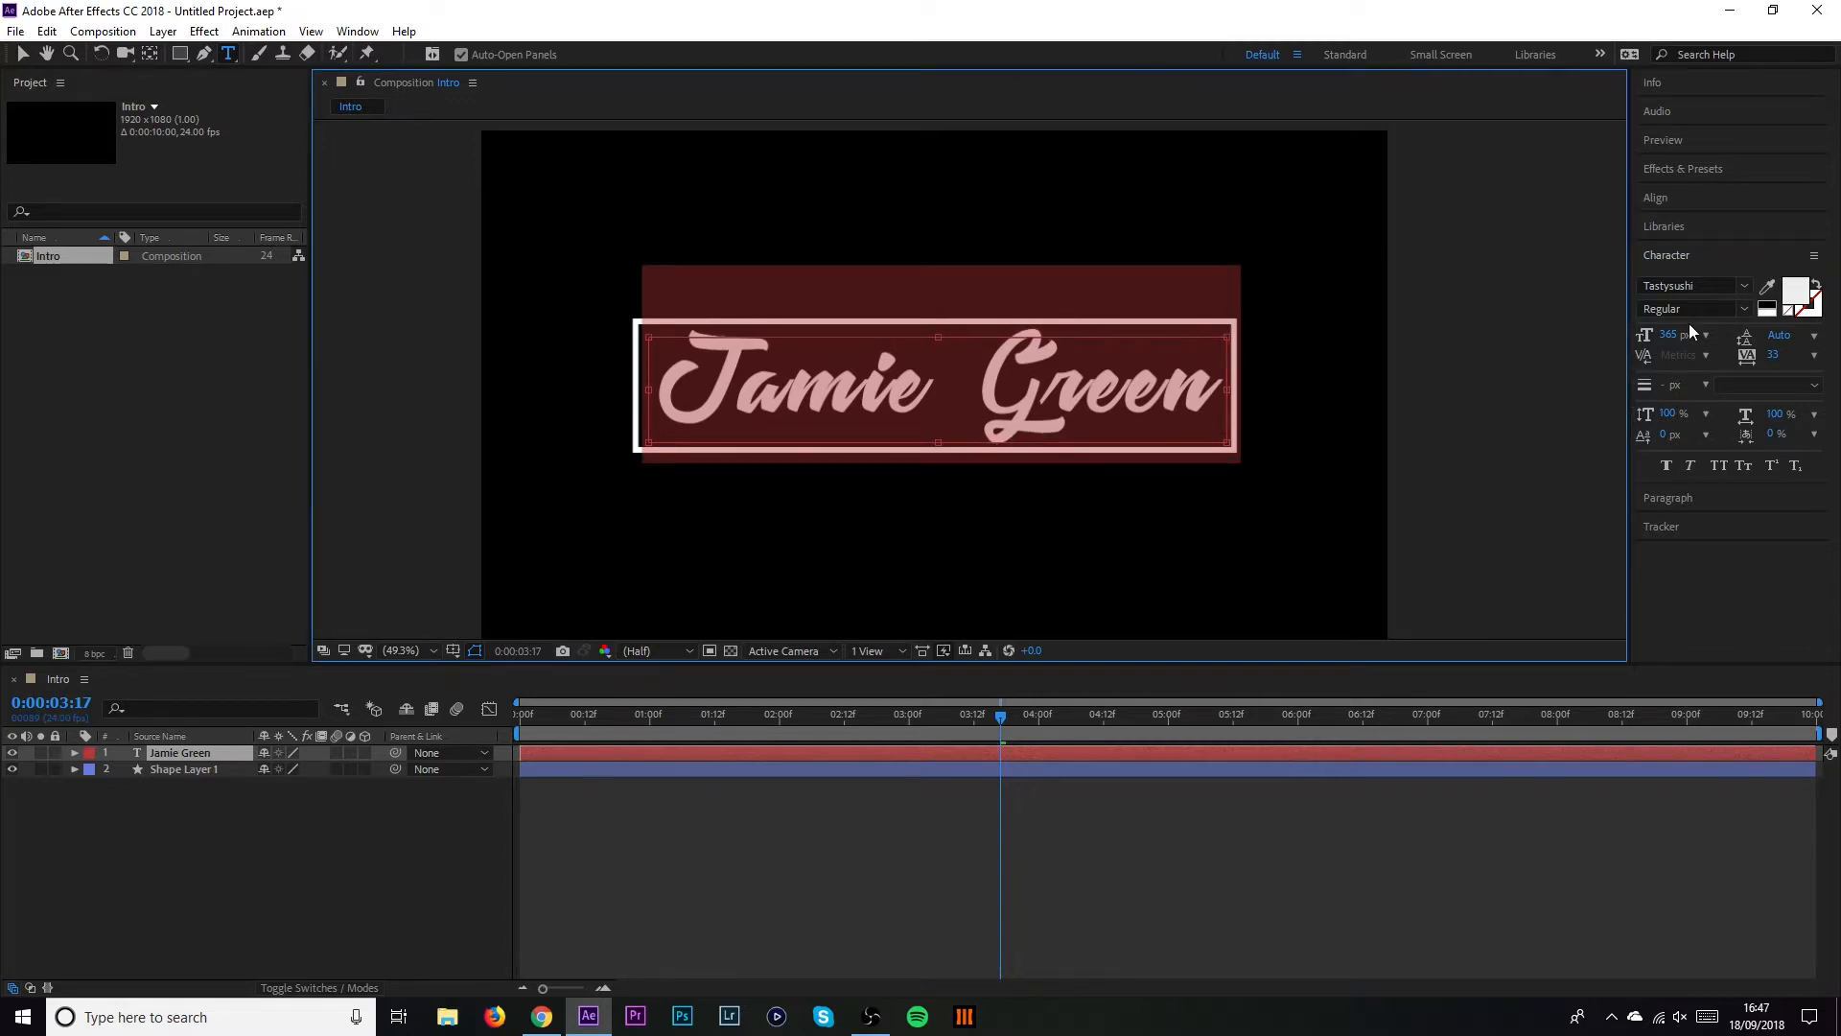
Centre the text layer horizontally in the composition and deselect it
click(1692, 196)
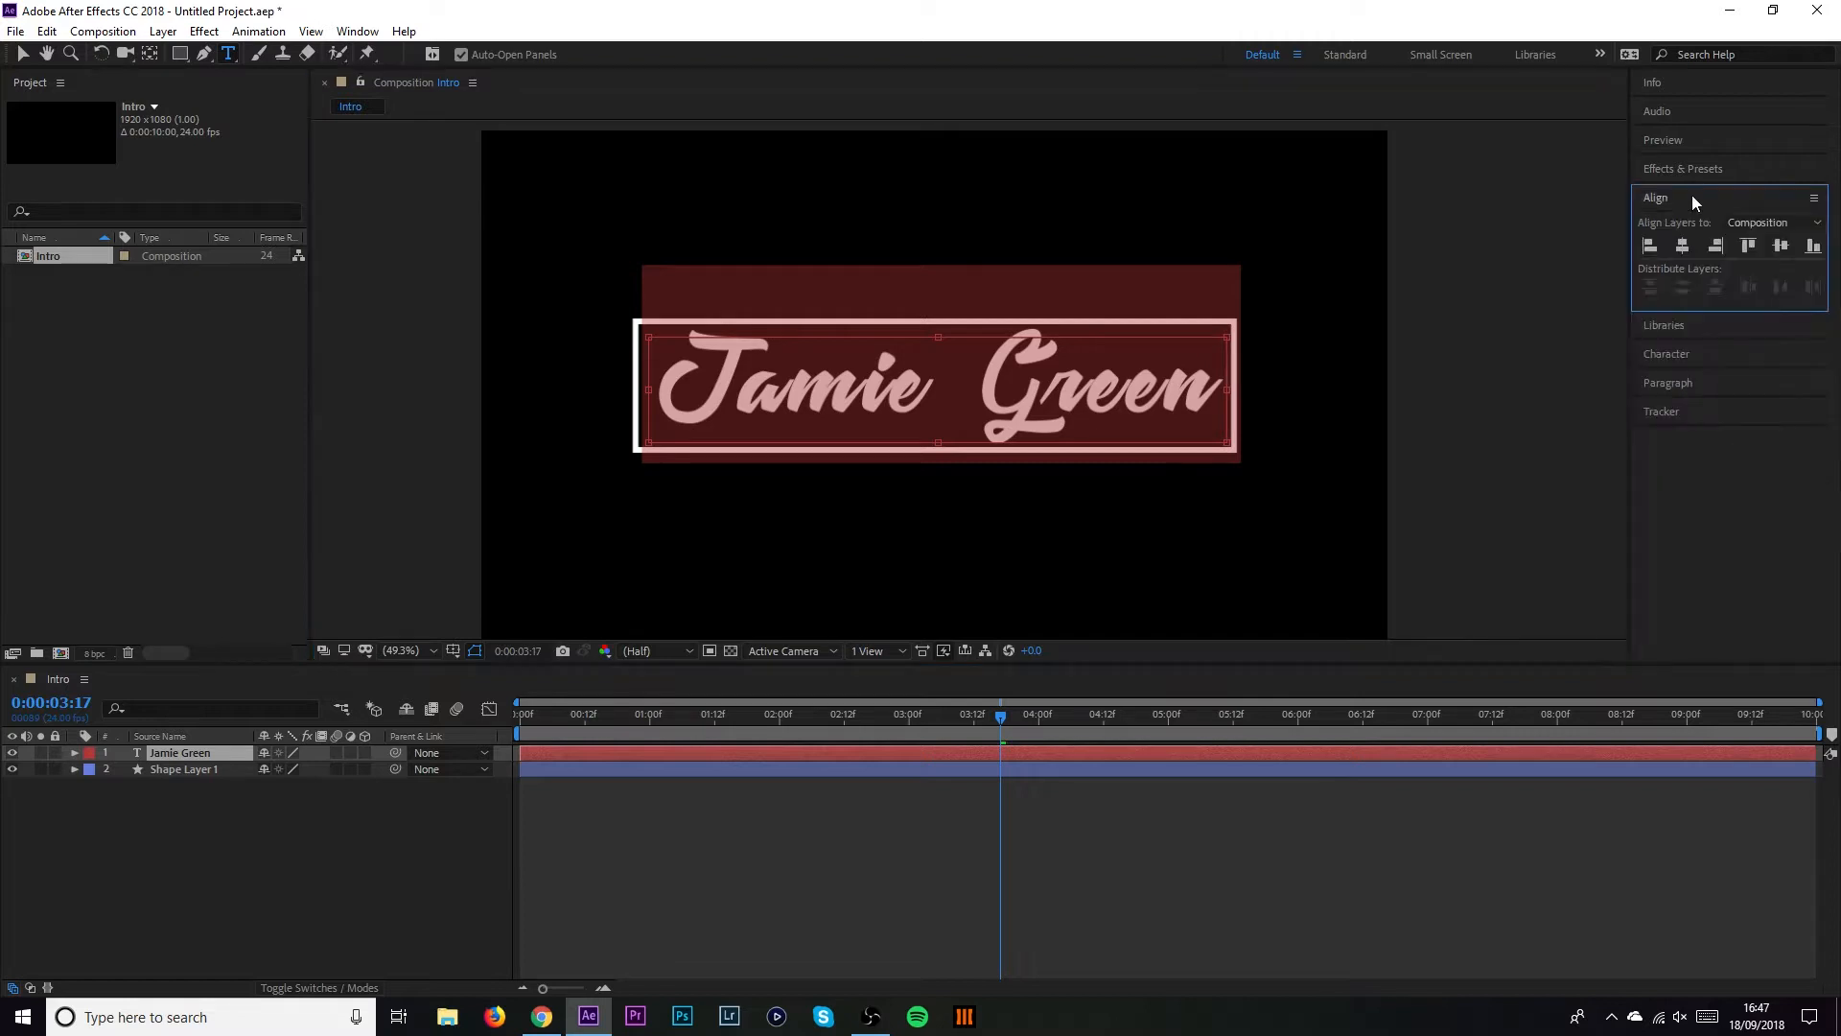
click(1683, 246)
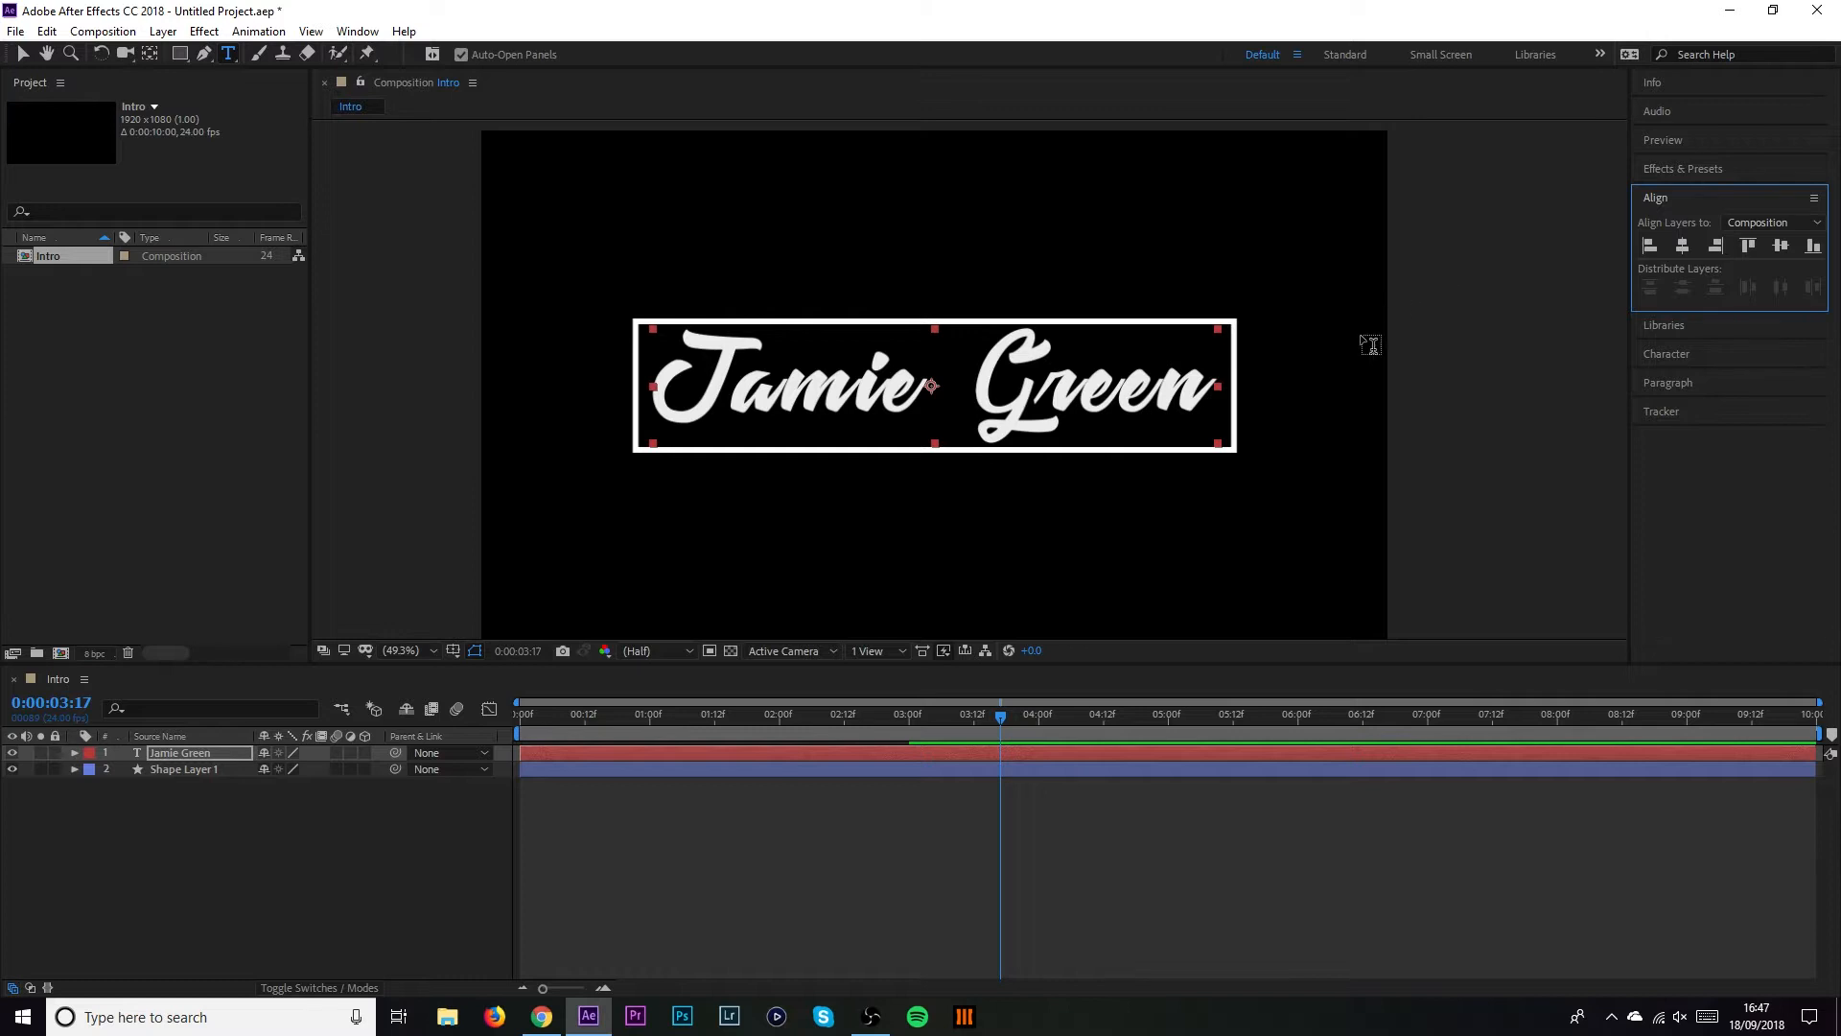
click(22, 53)
click(1483, 455)
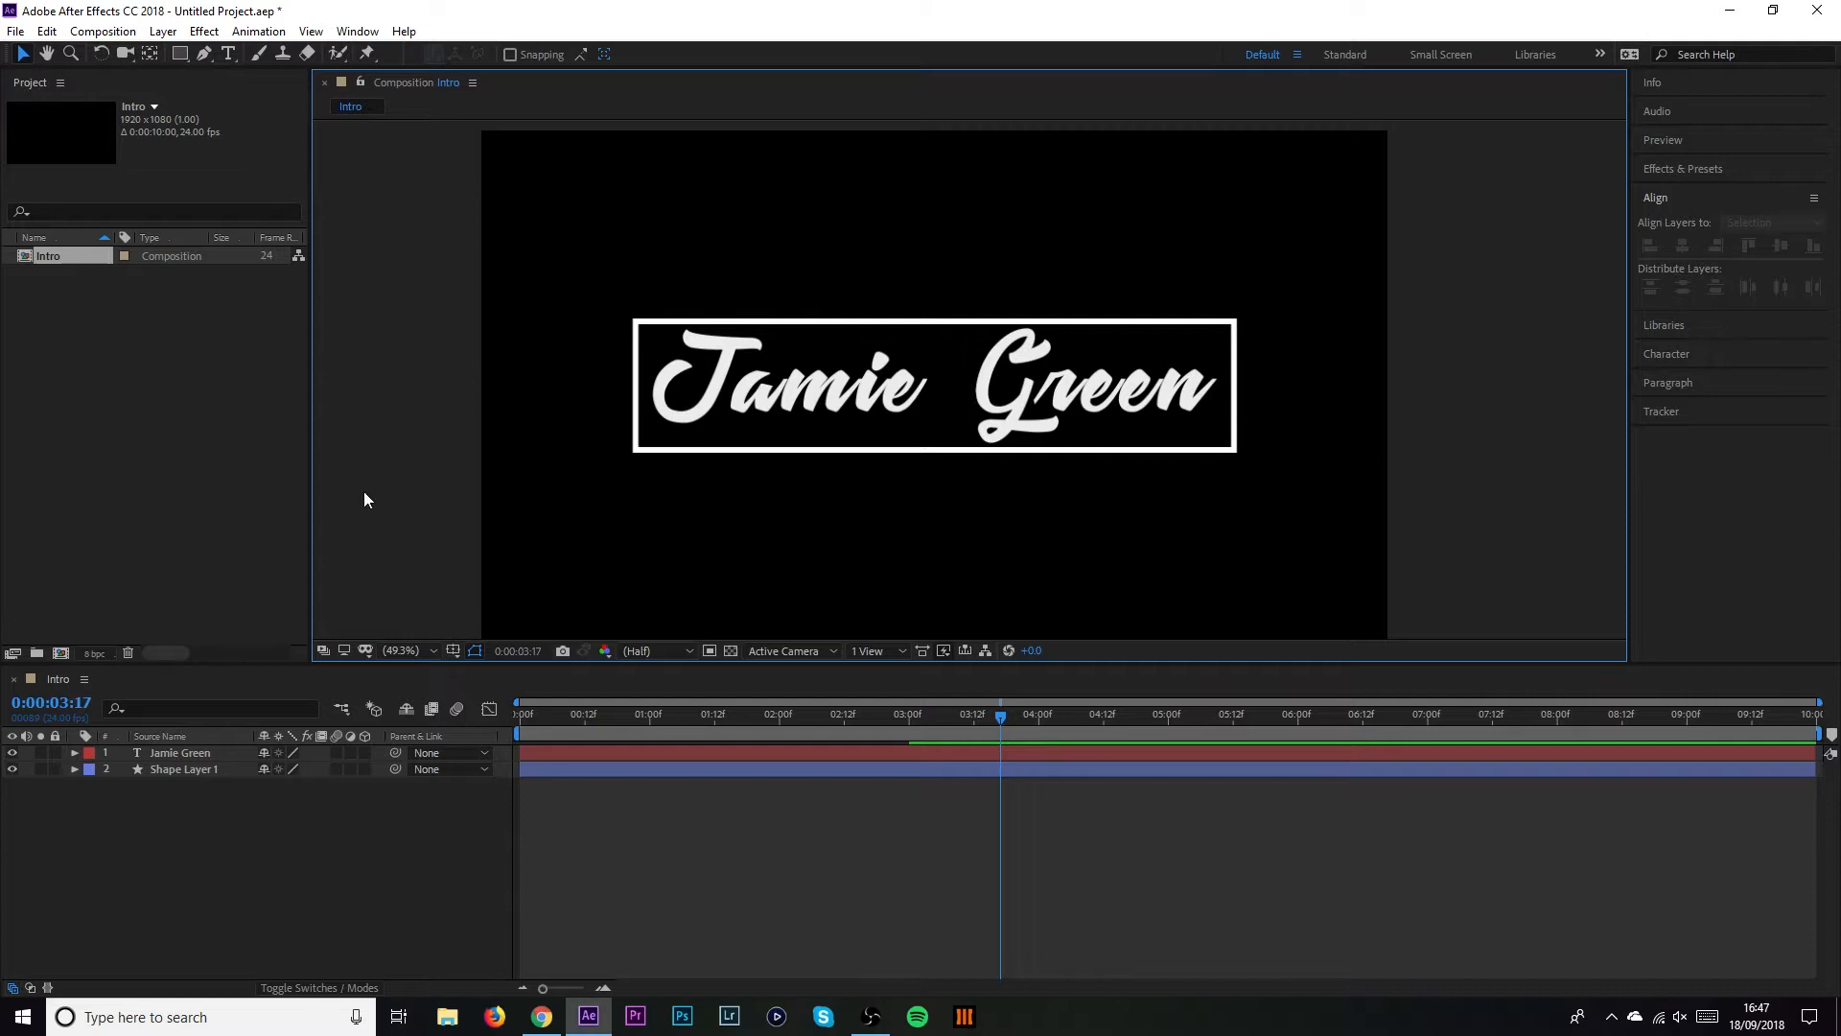
Preview the outline drawing on from 0:00, then park near 2:01 and show Effects & Presets
drag(584, 716, 440, 729)
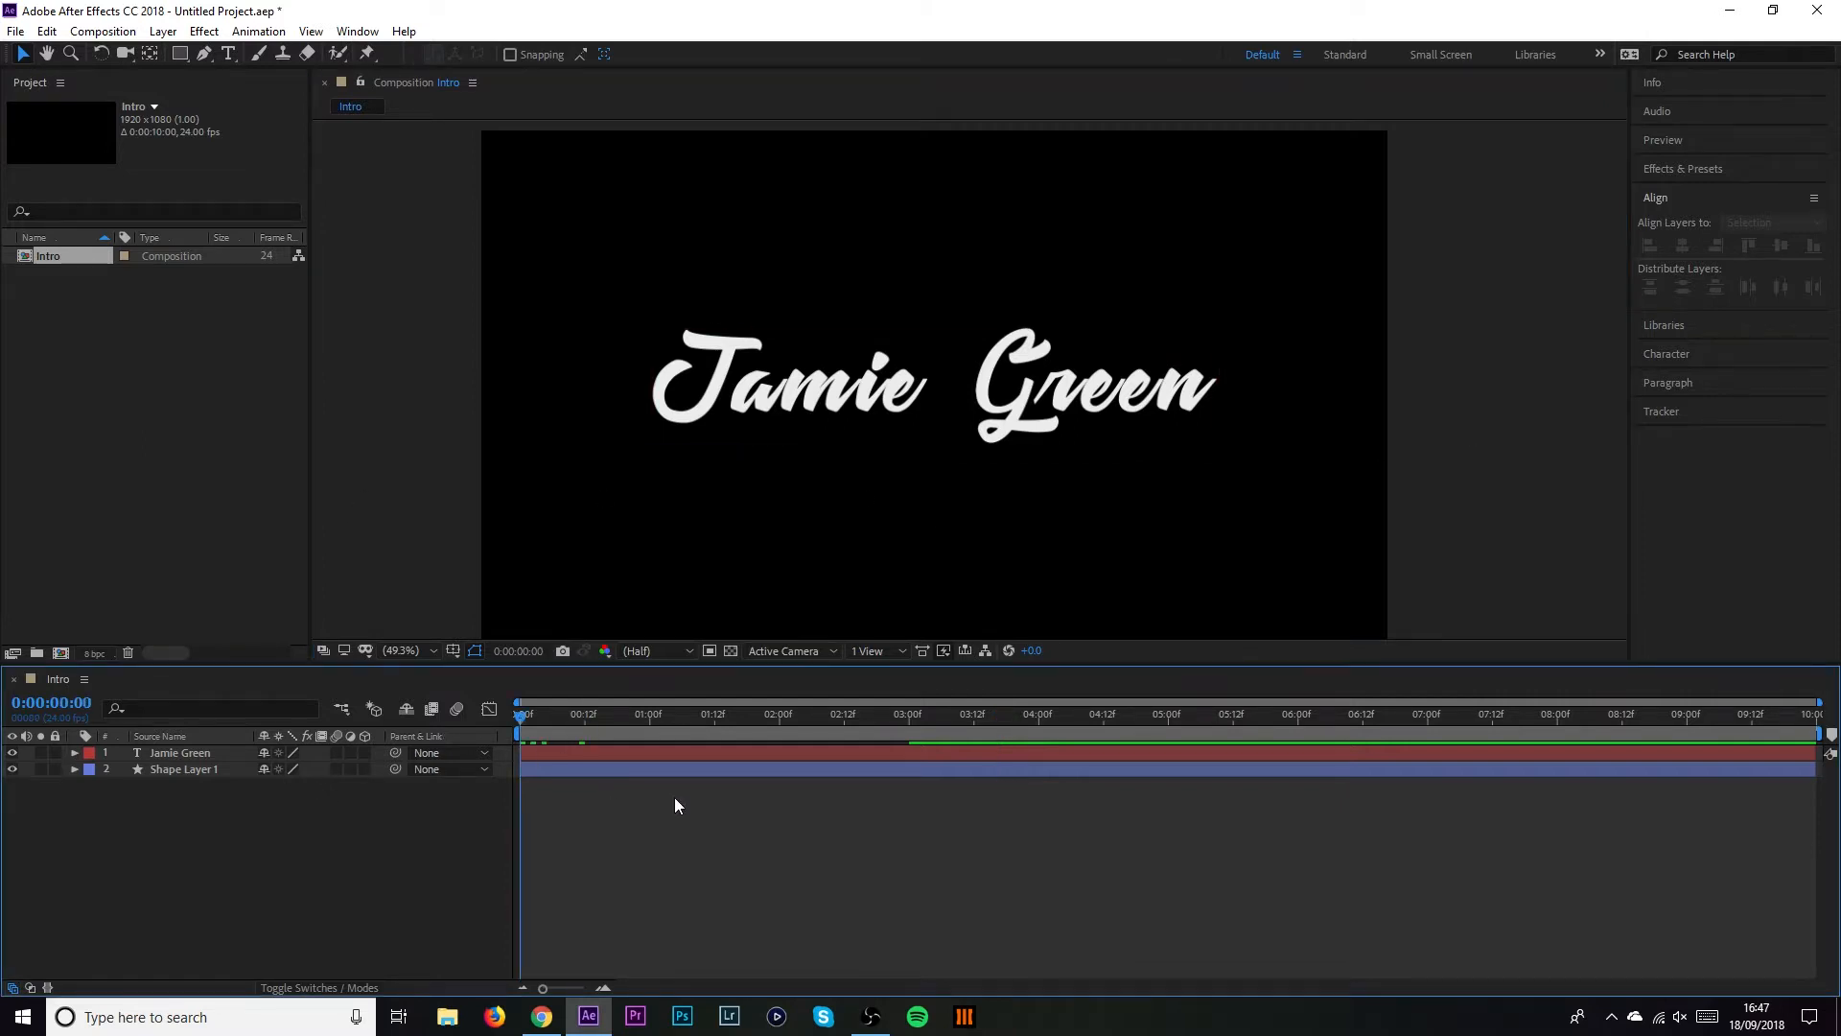
key(space)
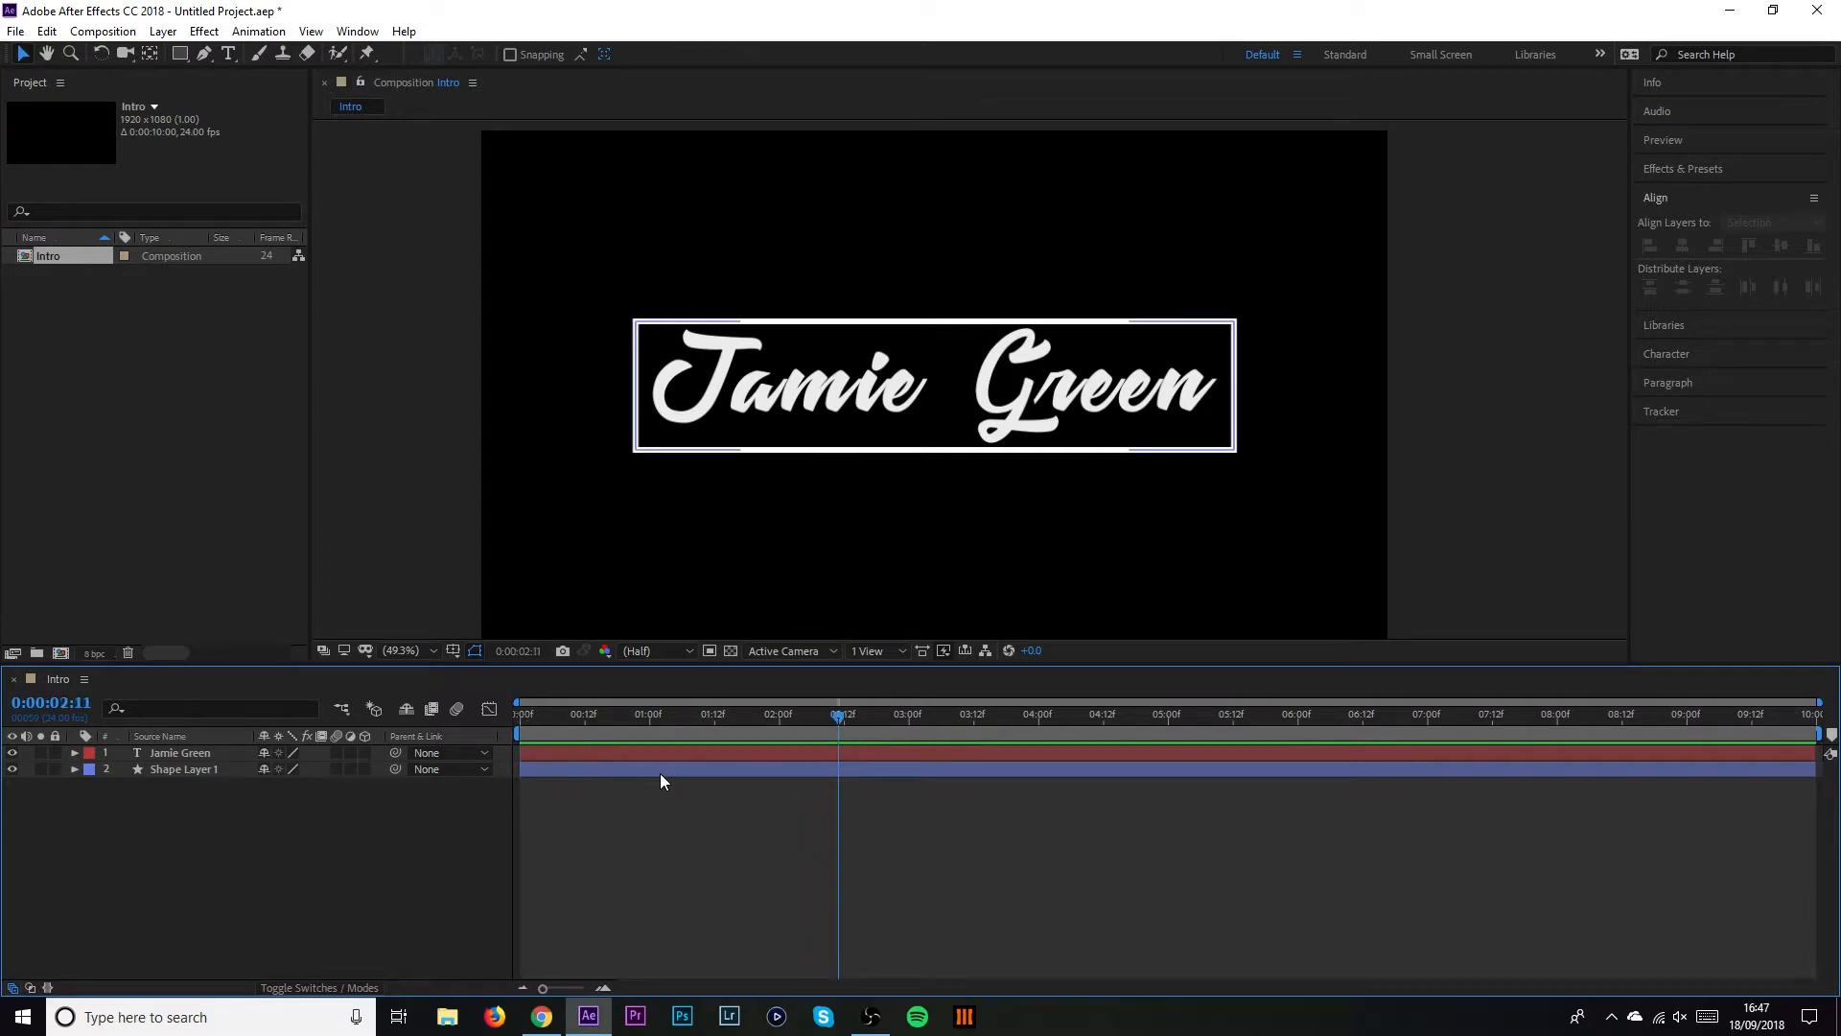
click(785, 715)
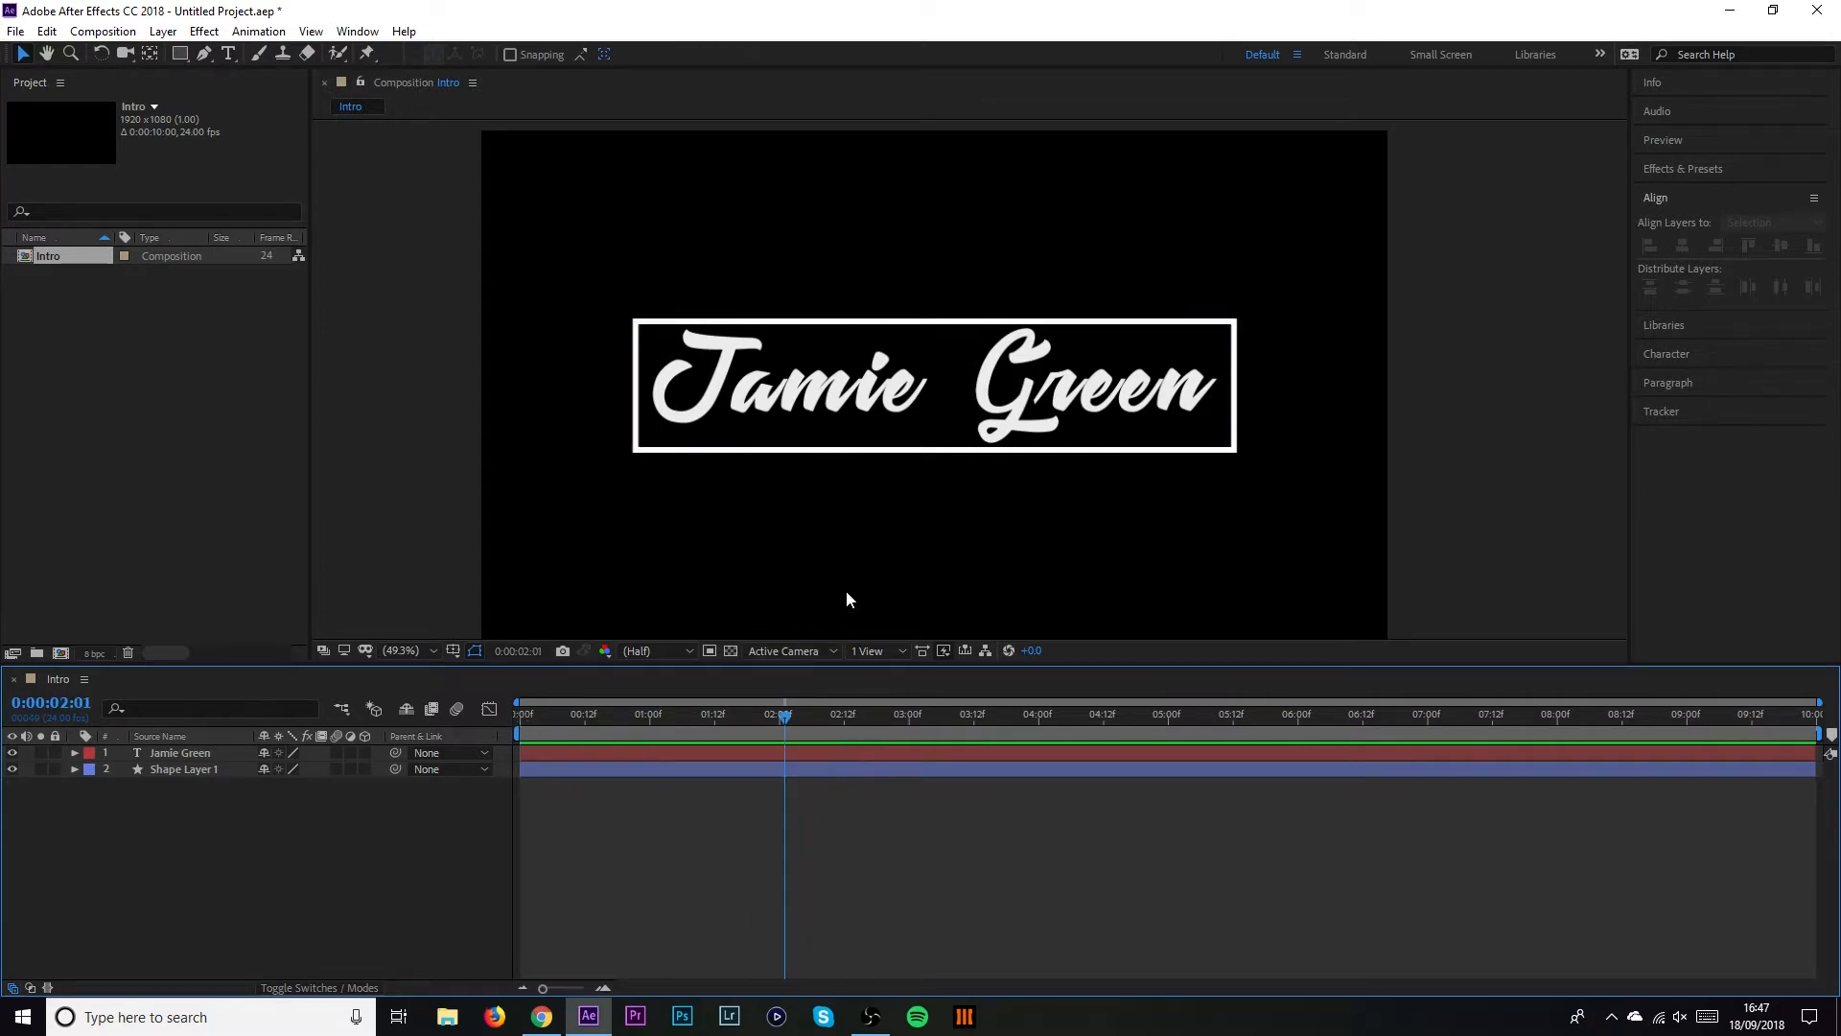
click(1688, 170)
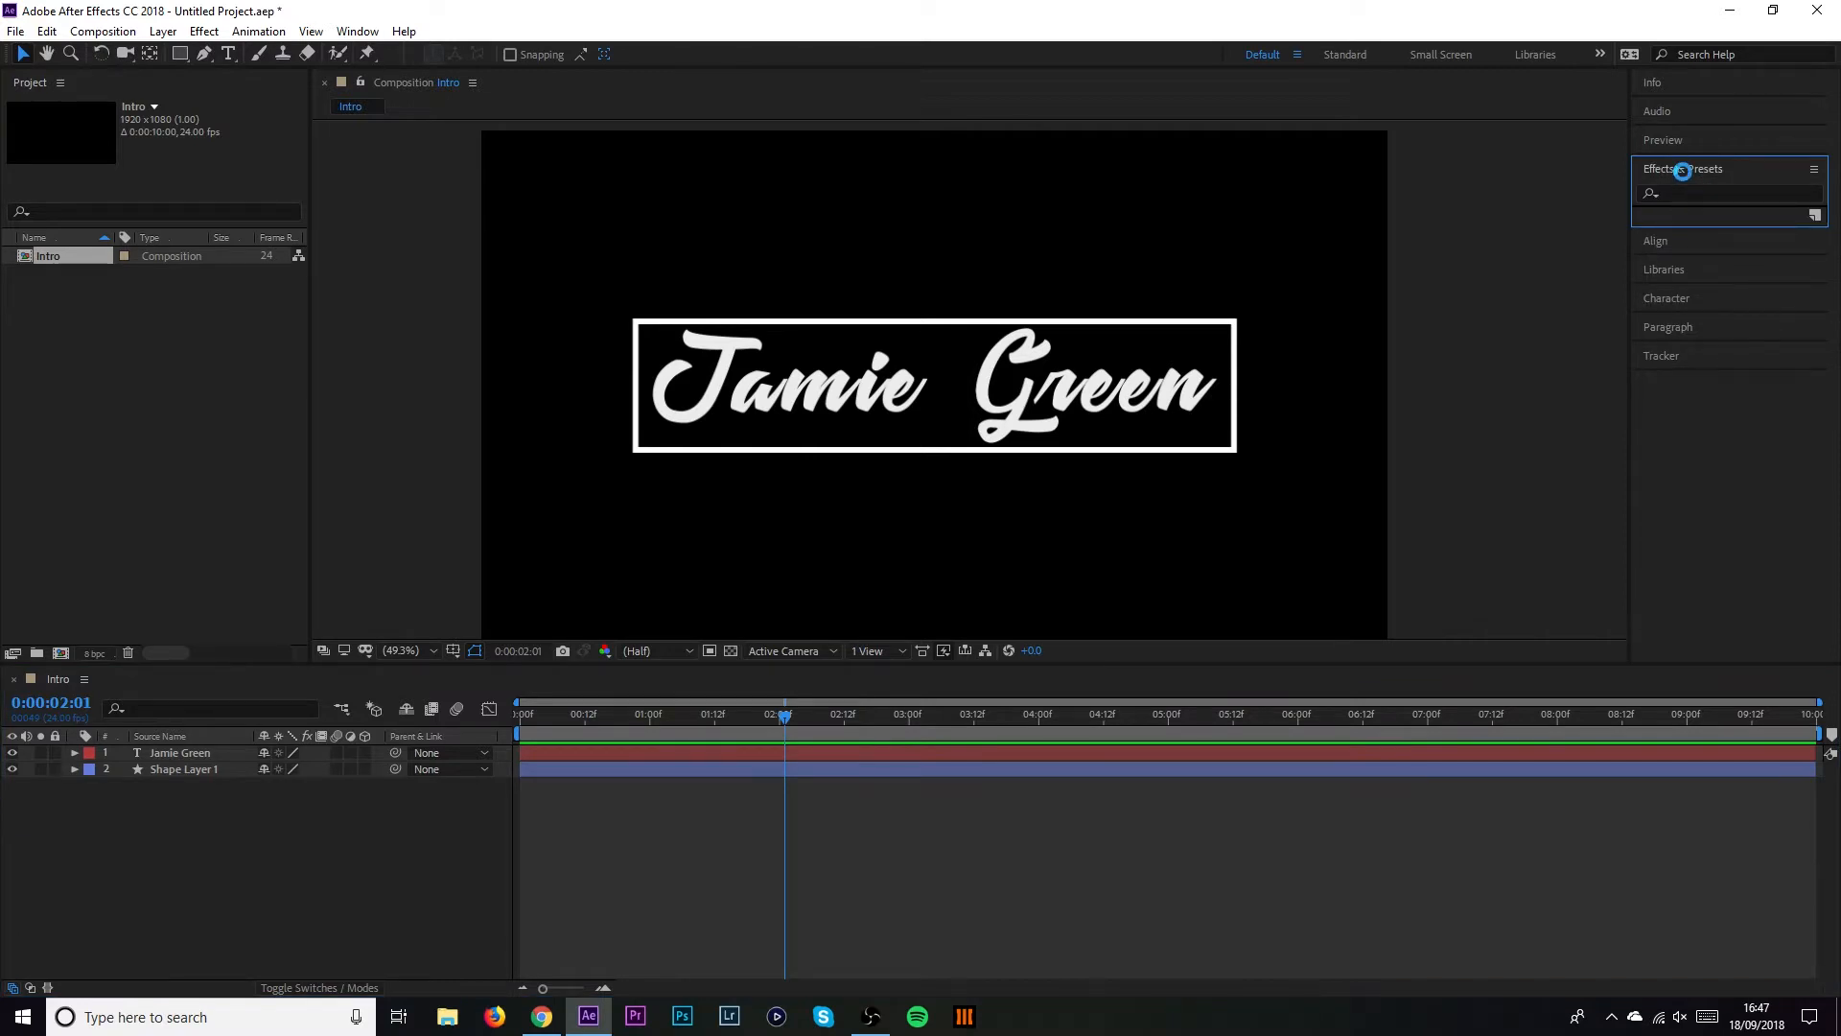
click(1721, 196)
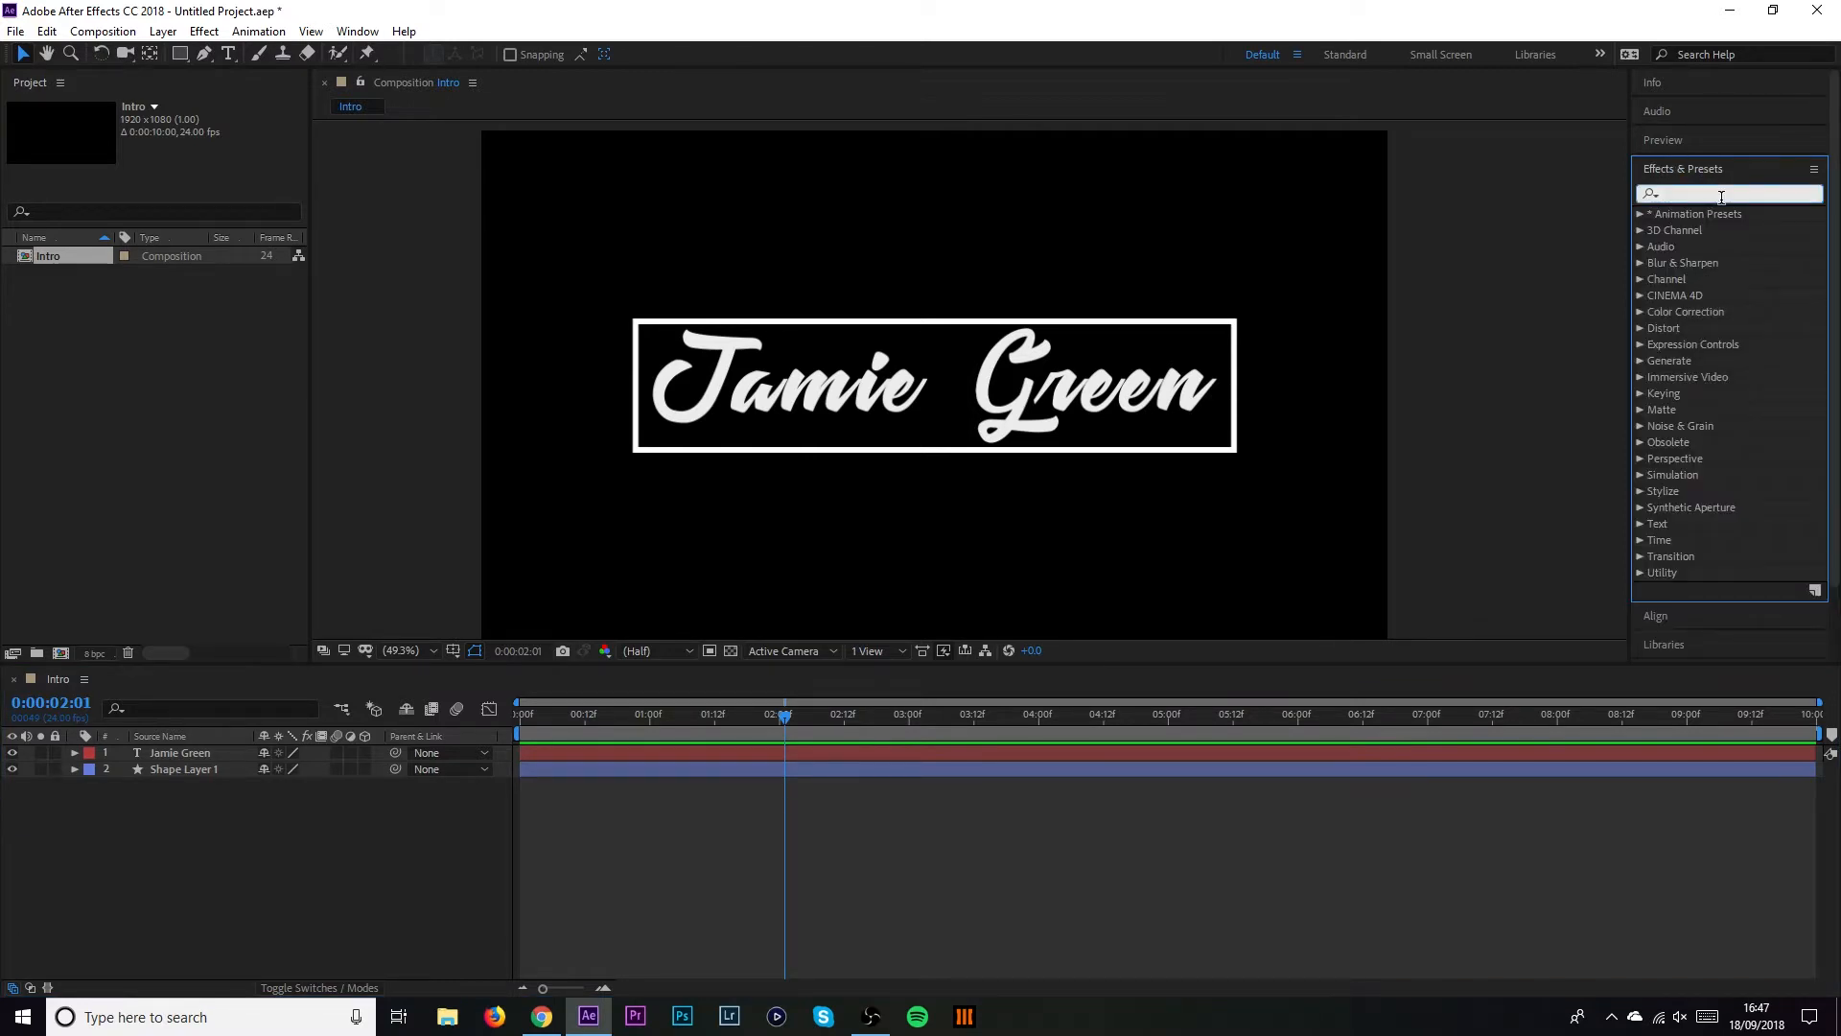
text(text)
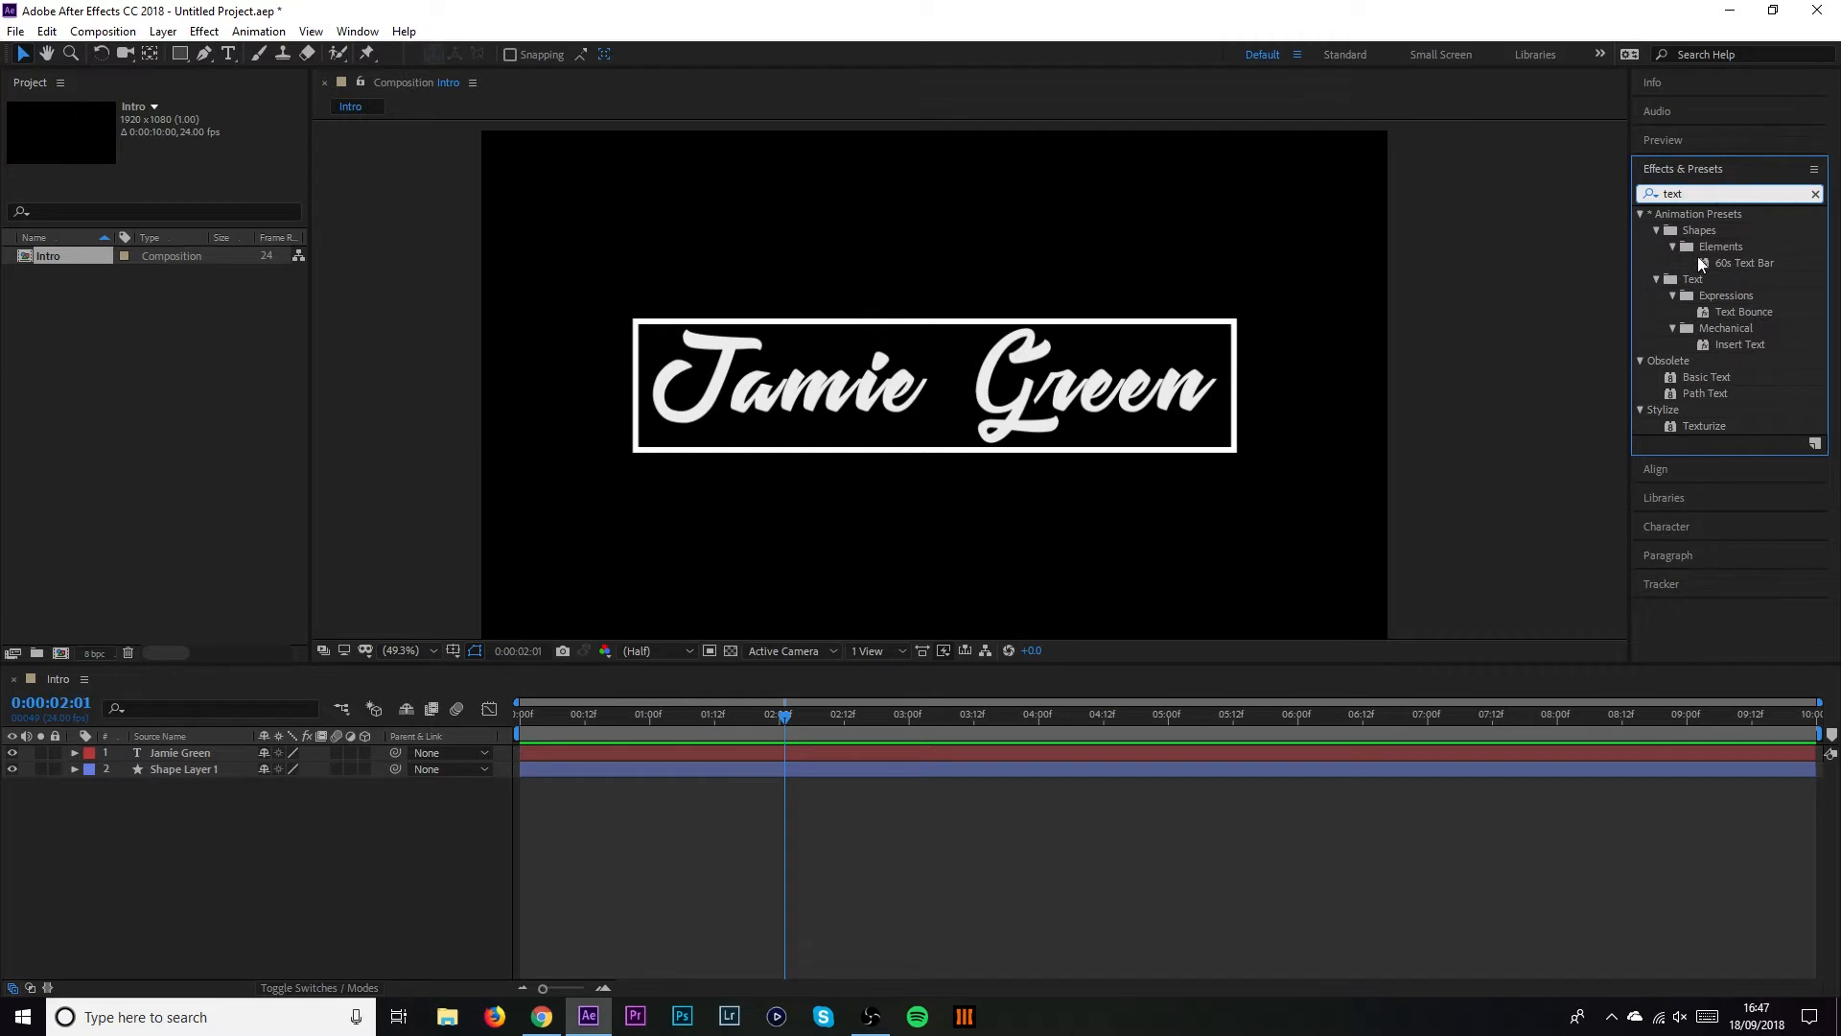
click(1657, 279)
click(1657, 279)
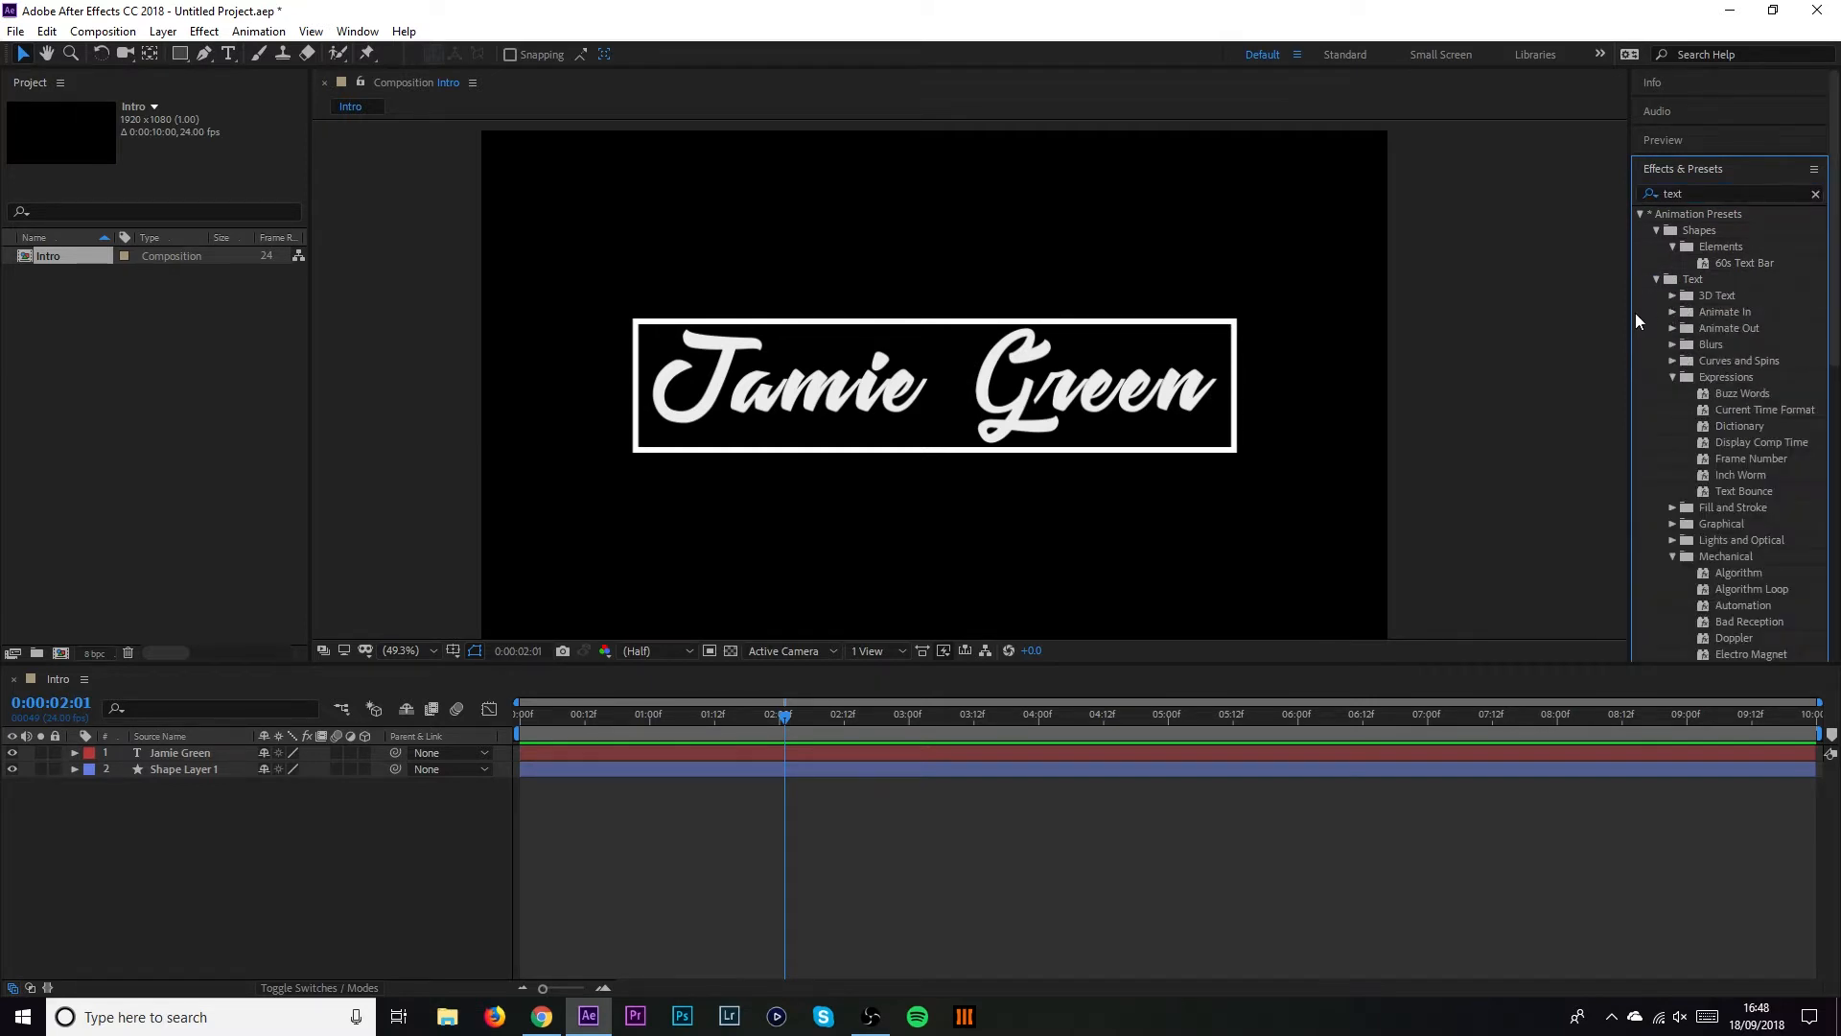
click(1672, 377)
click(1672, 442)
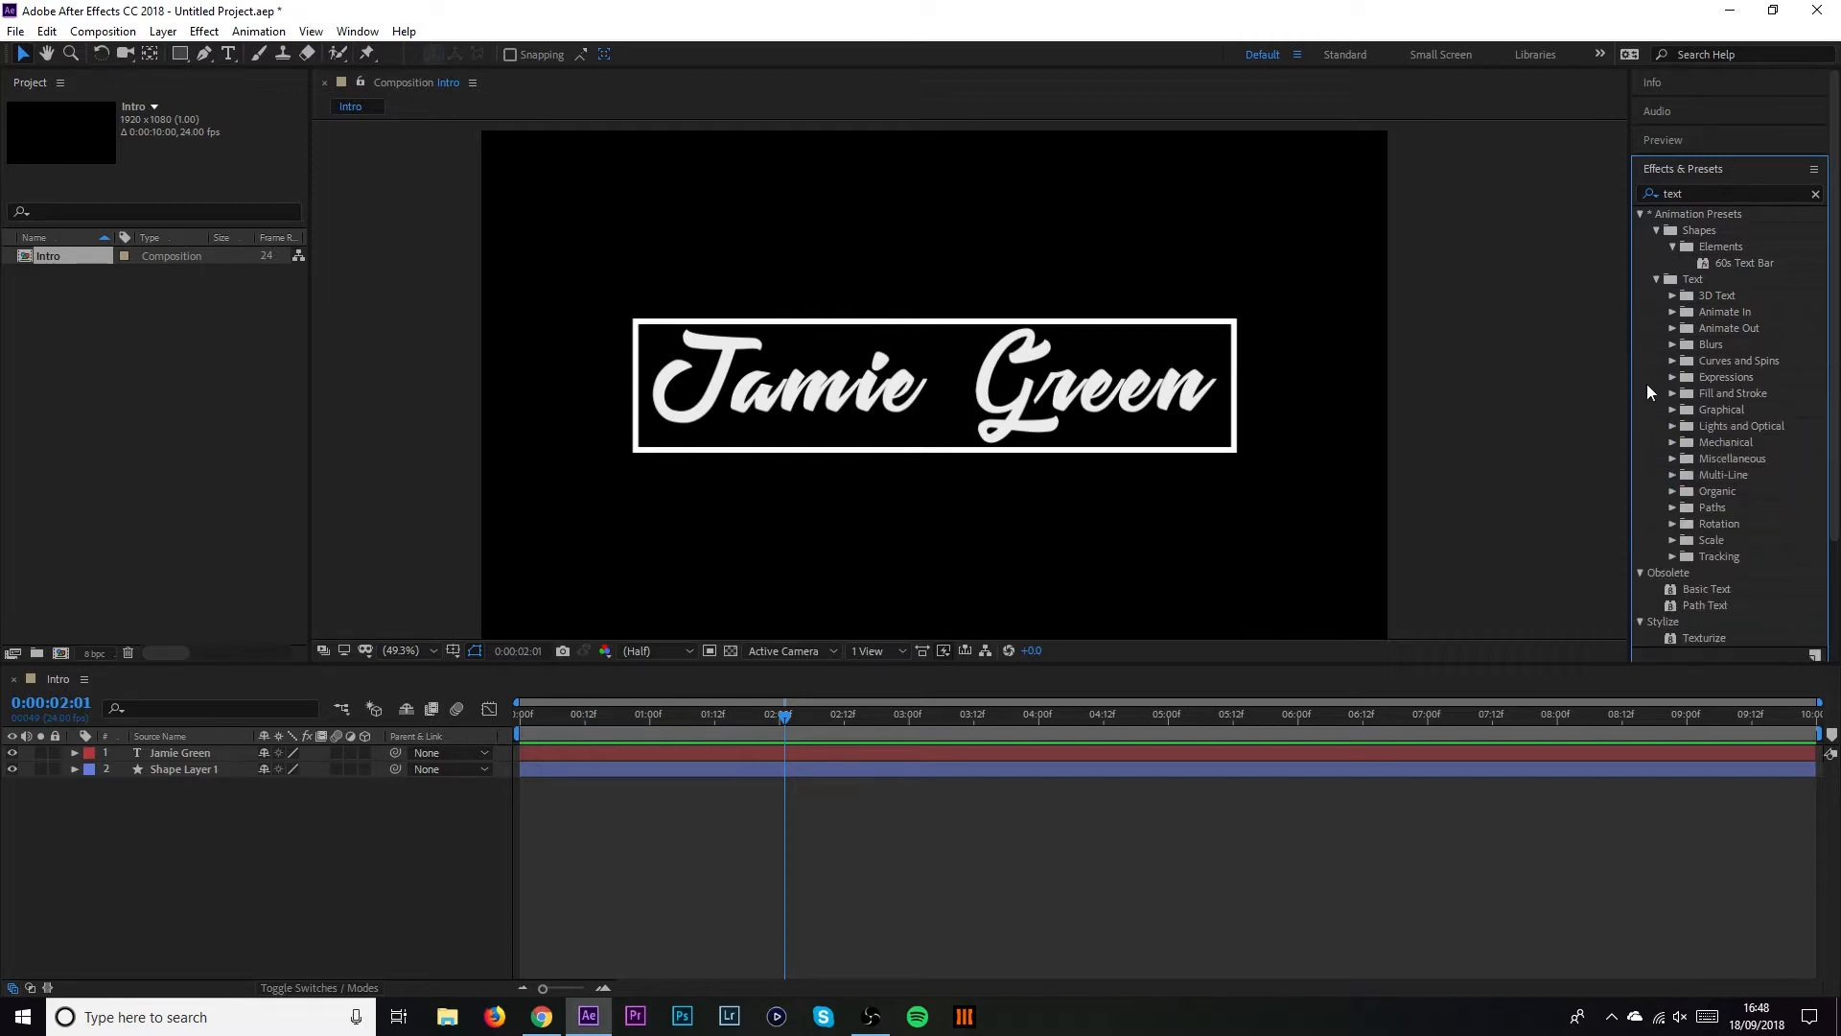
click(1673, 312)
scroll(1723, 325, down, 5)
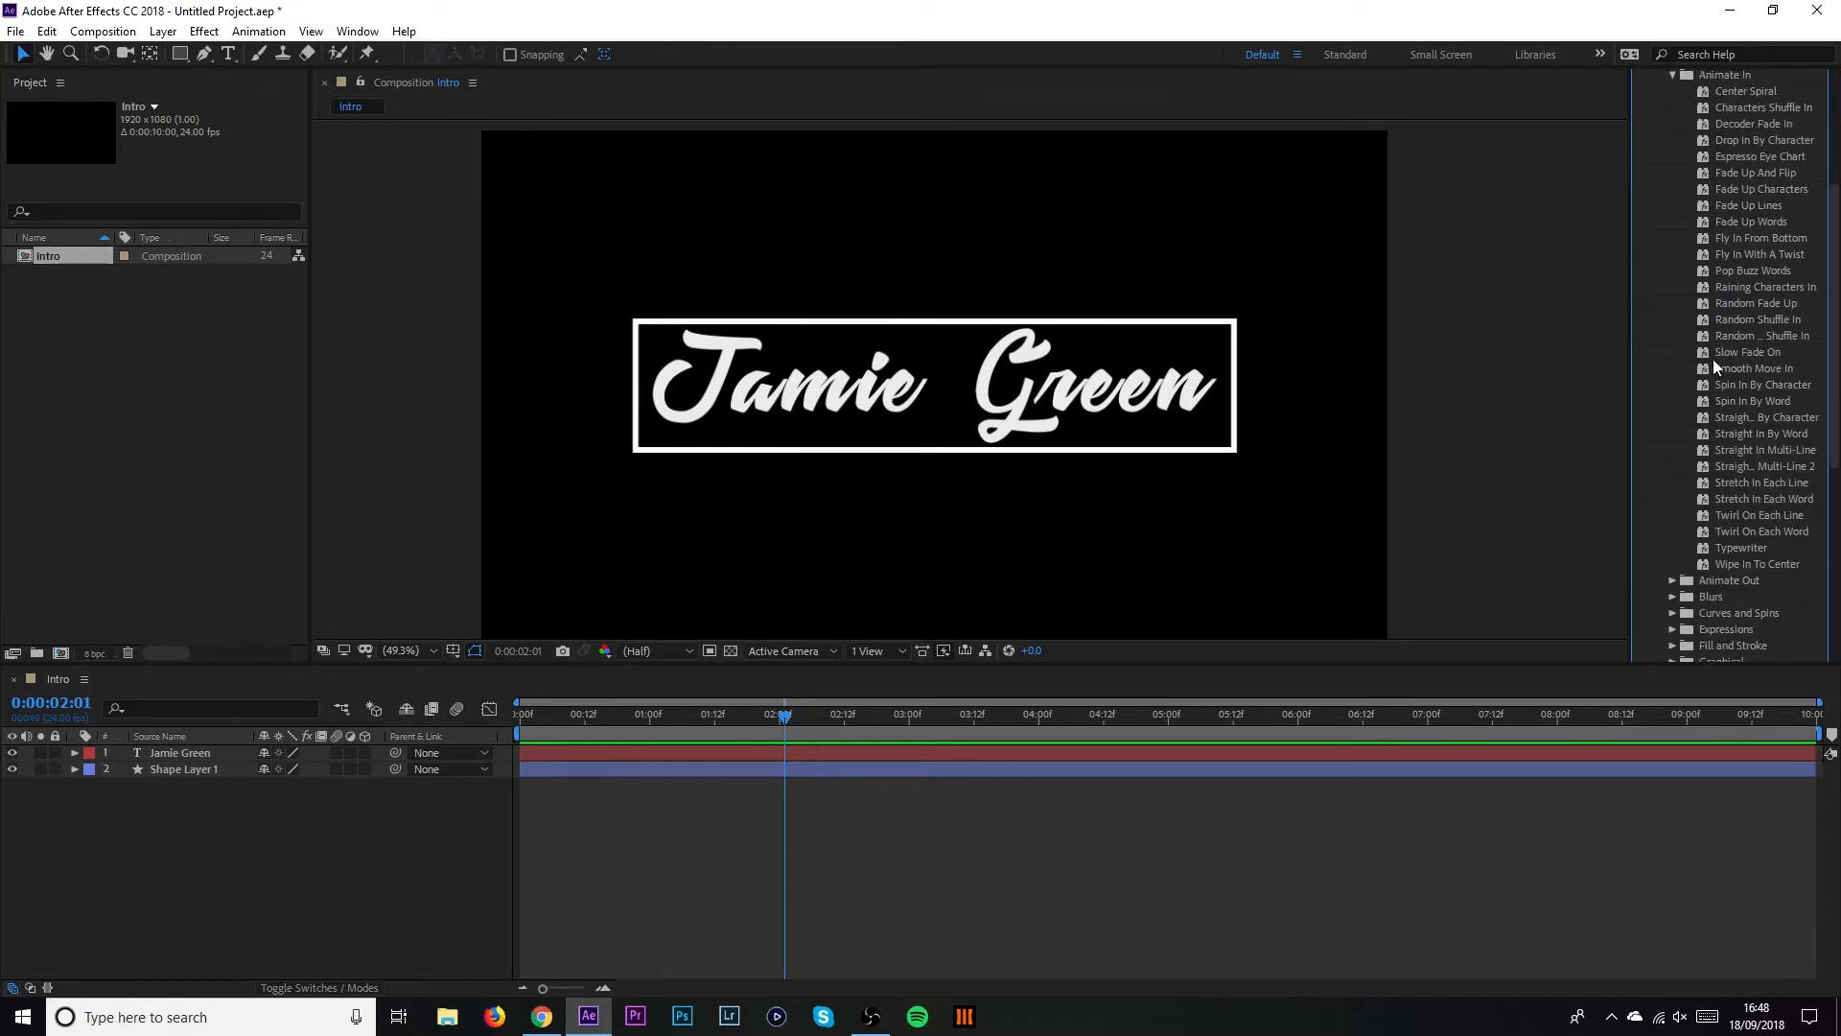
click(1754, 303)
drag(1782, 305, 1138, 385)
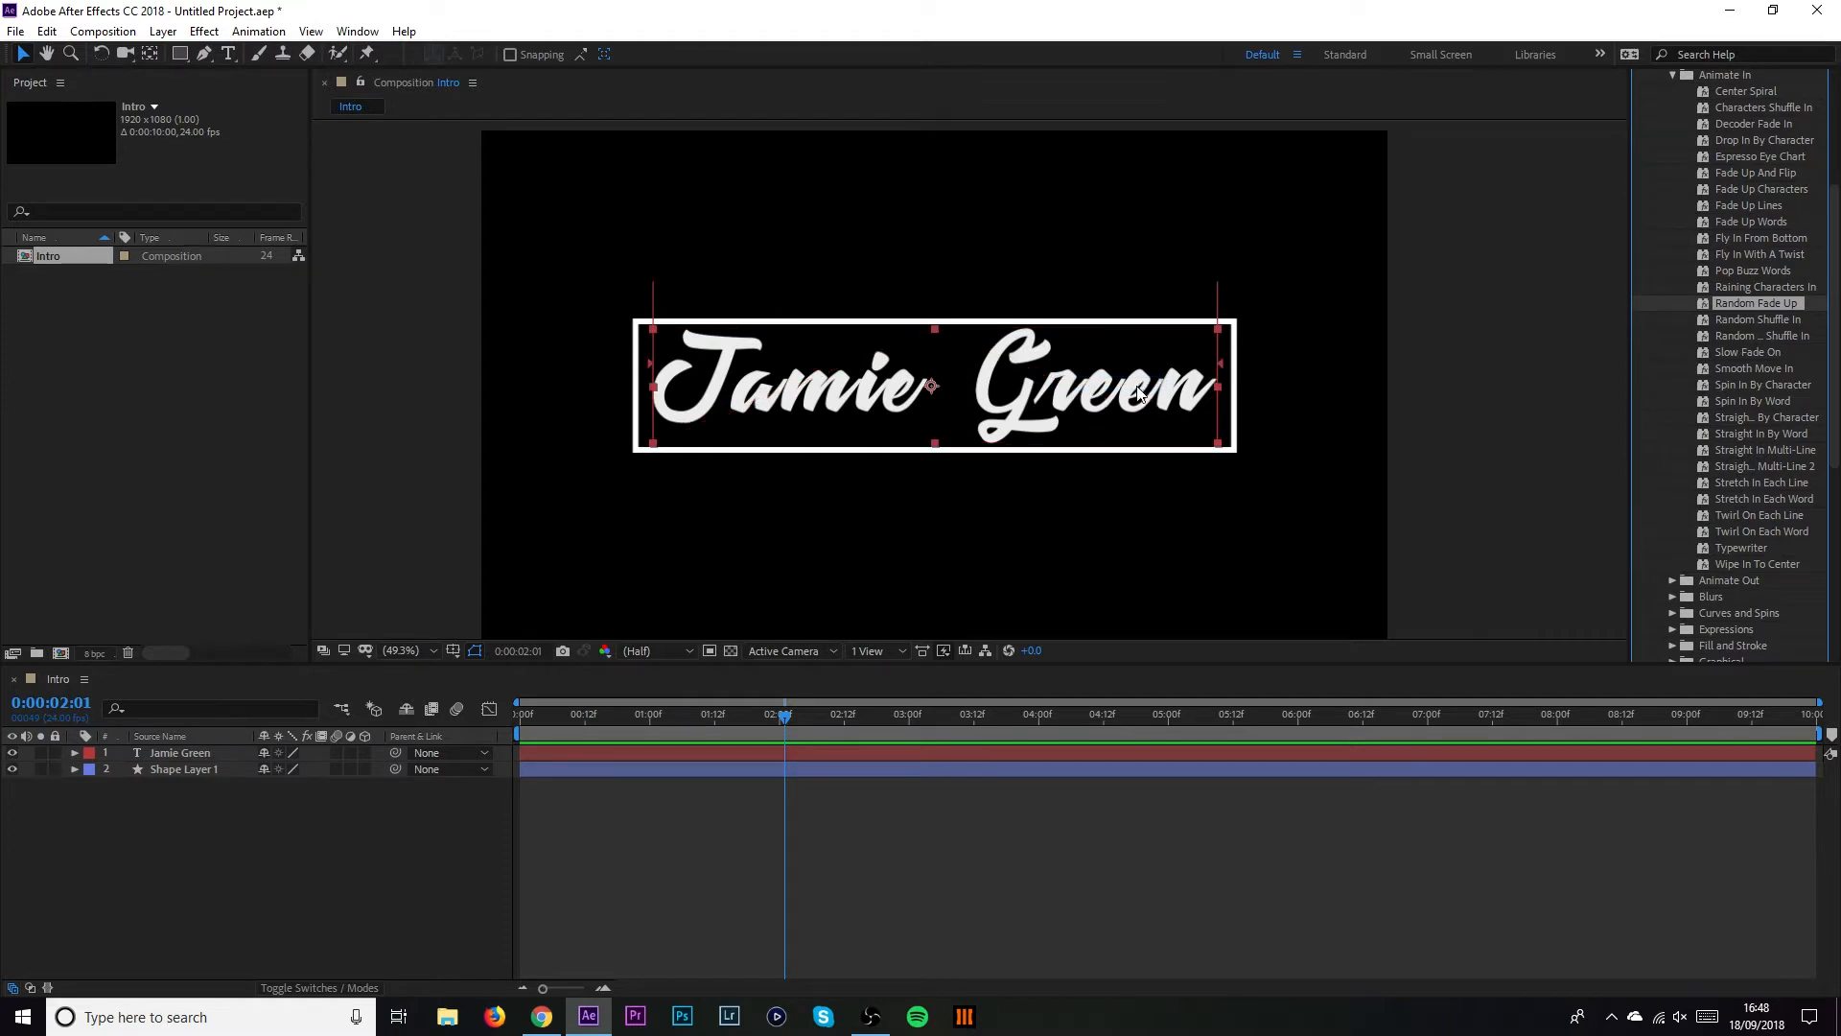
drag(785, 721, 919, 717)
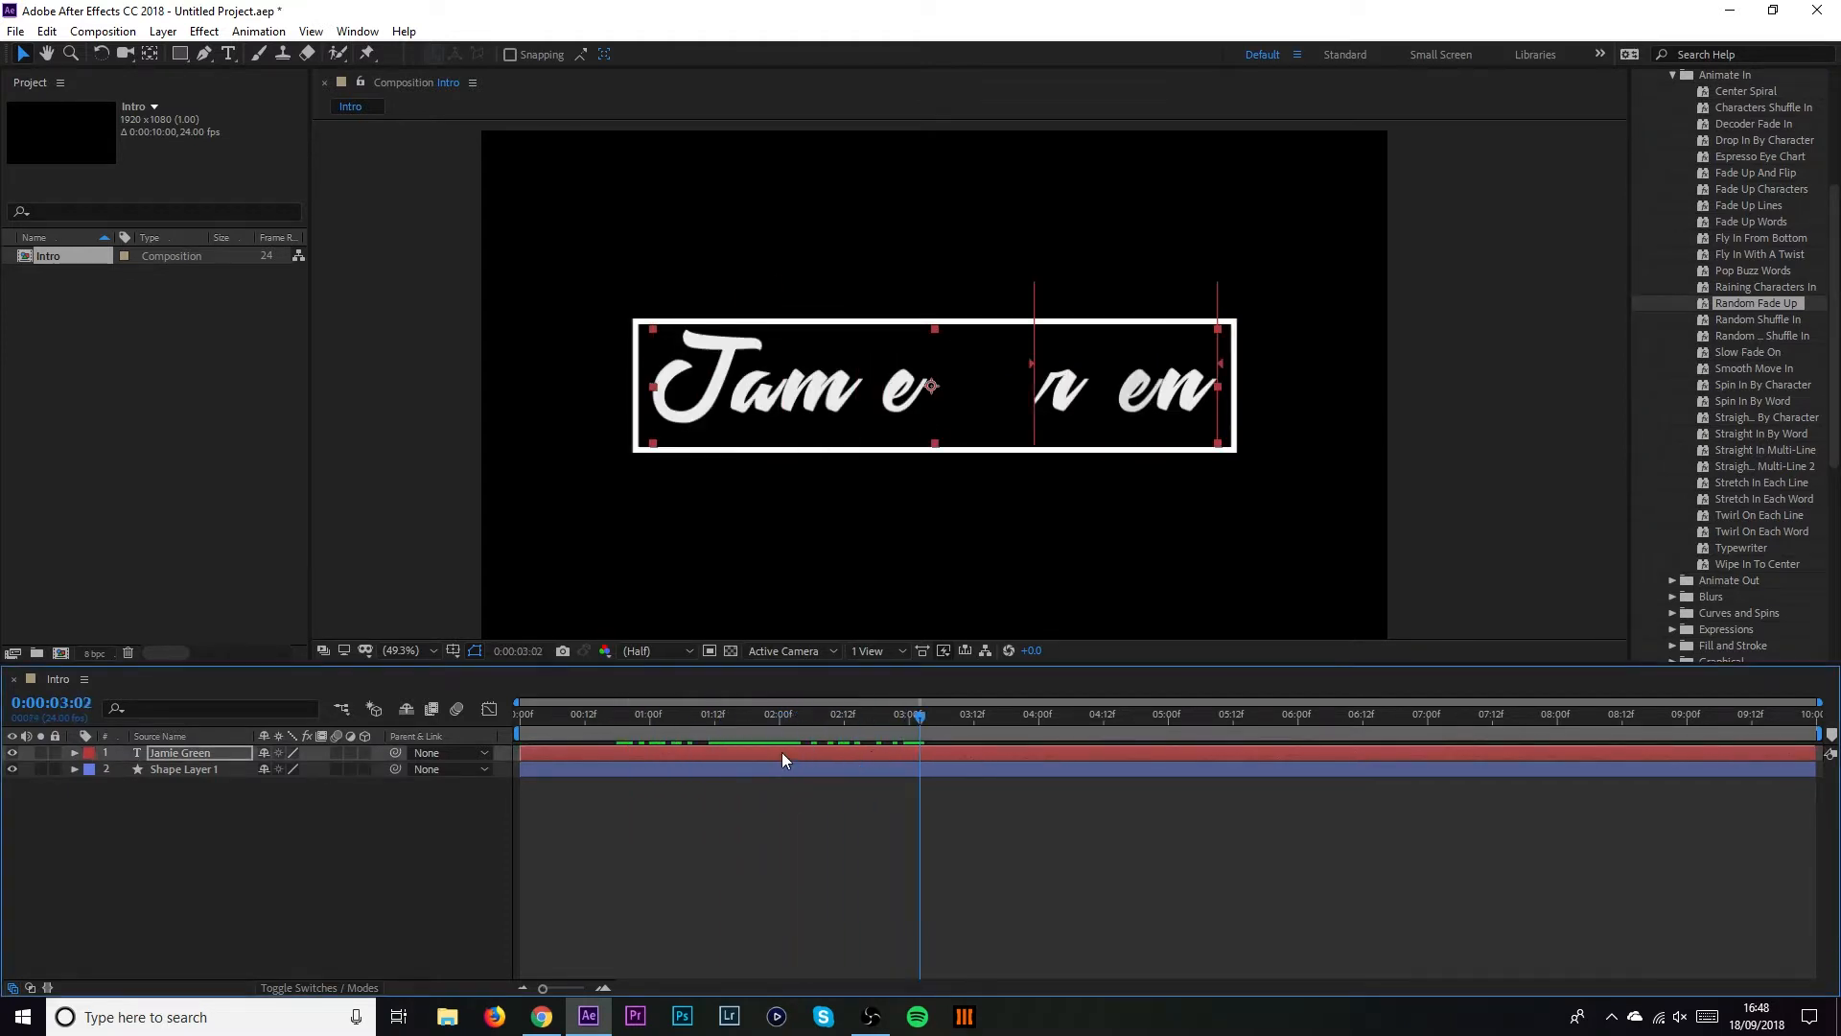
Reveal keyframes with U and move the Range Selector Start keyframes to 0:00
click(75, 754)
click(884, 779)
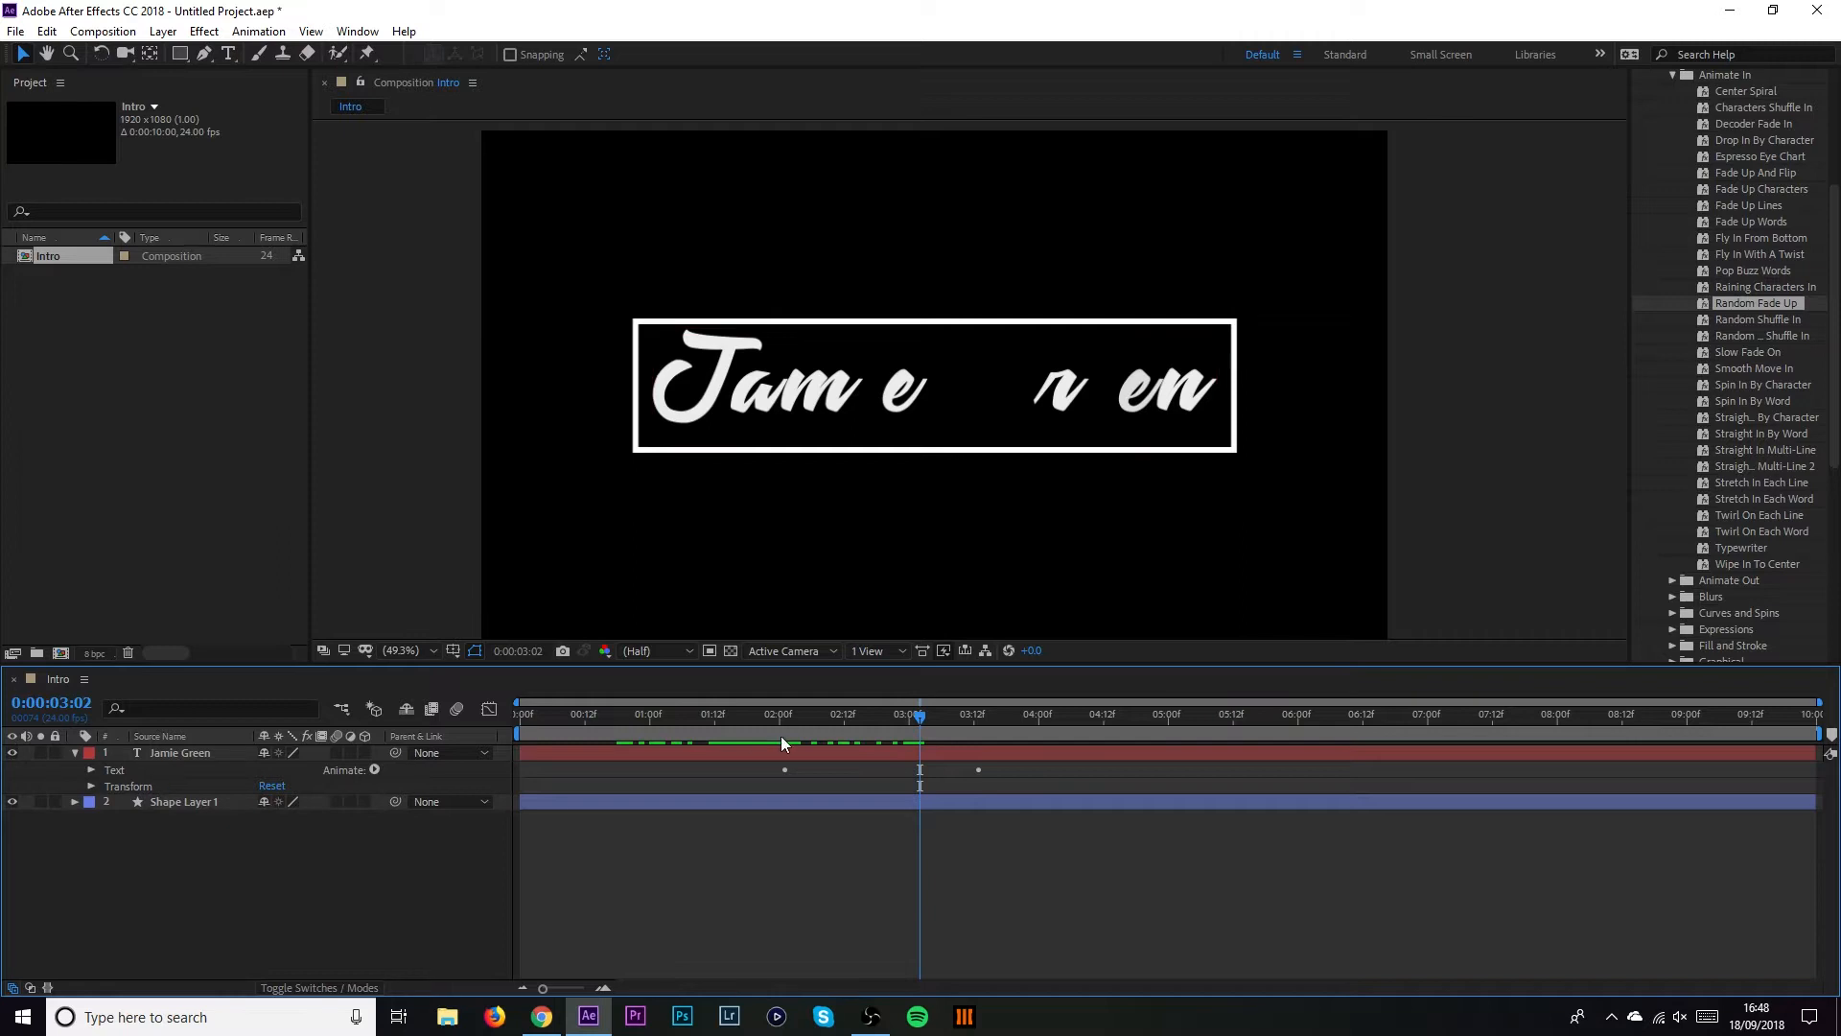
key(u)
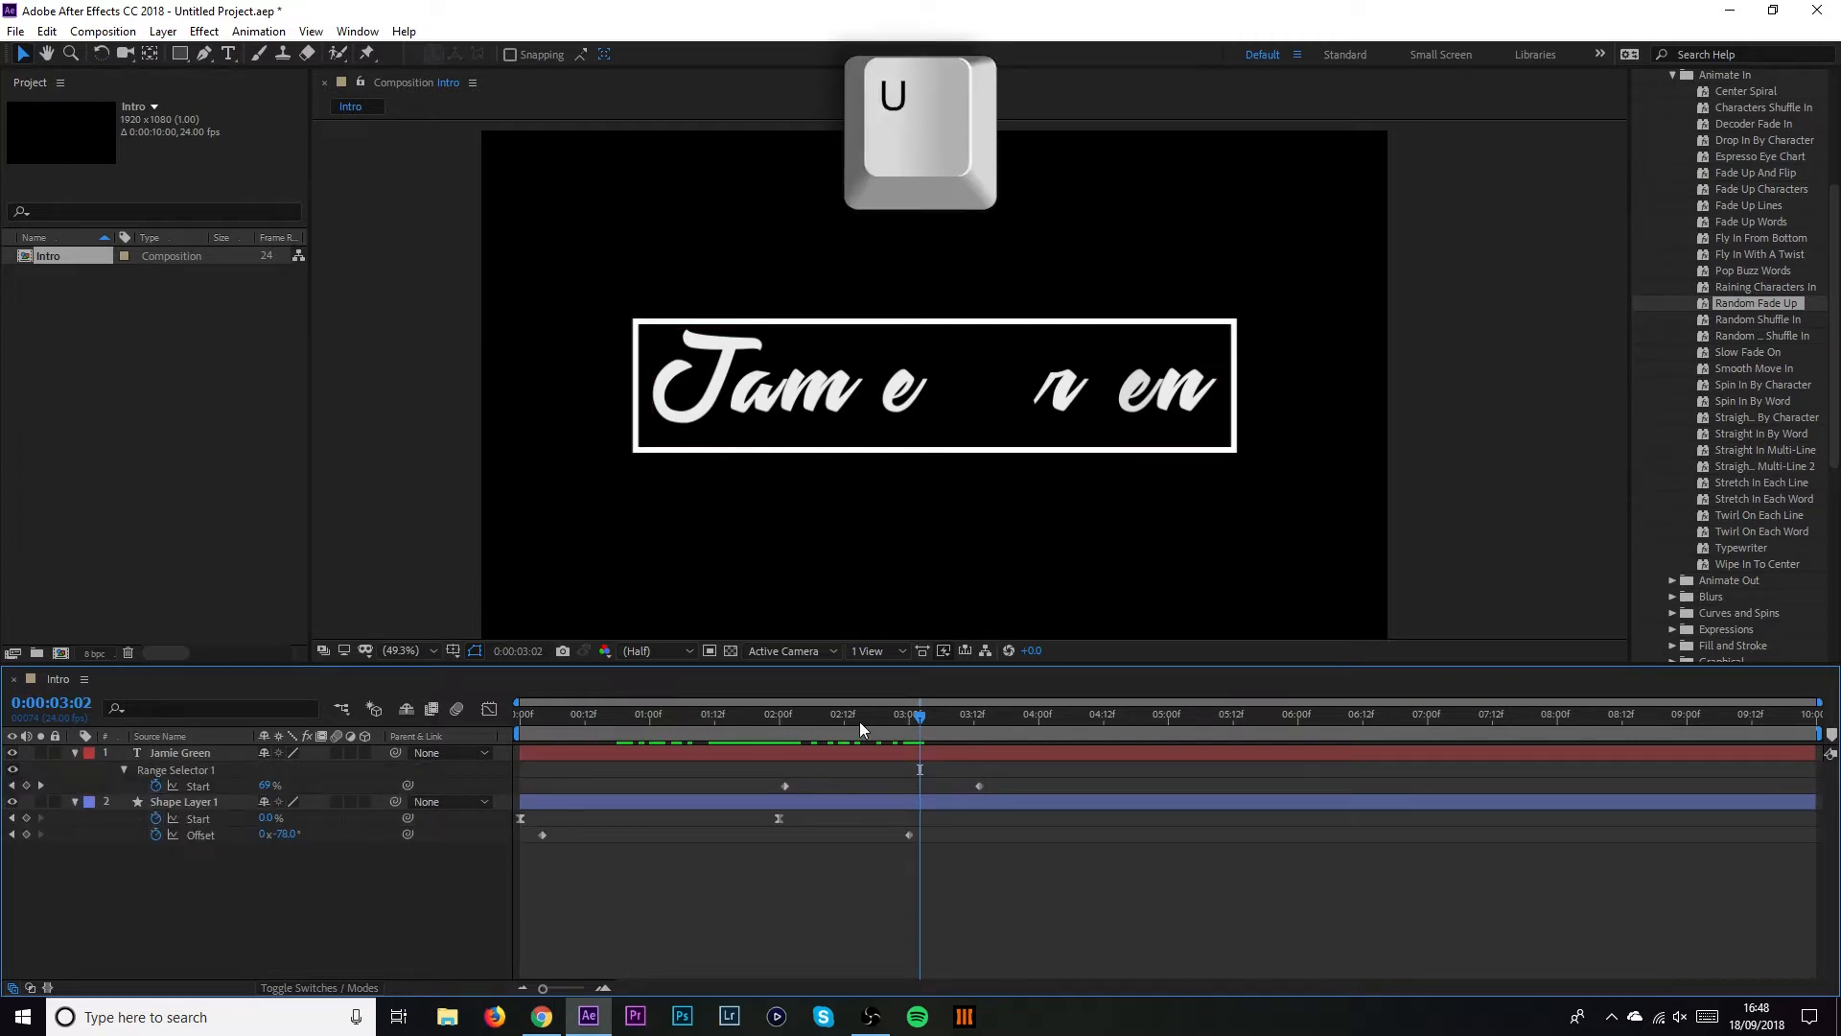
drag(925, 777, 524, 784)
drag(541, 713, 499, 733)
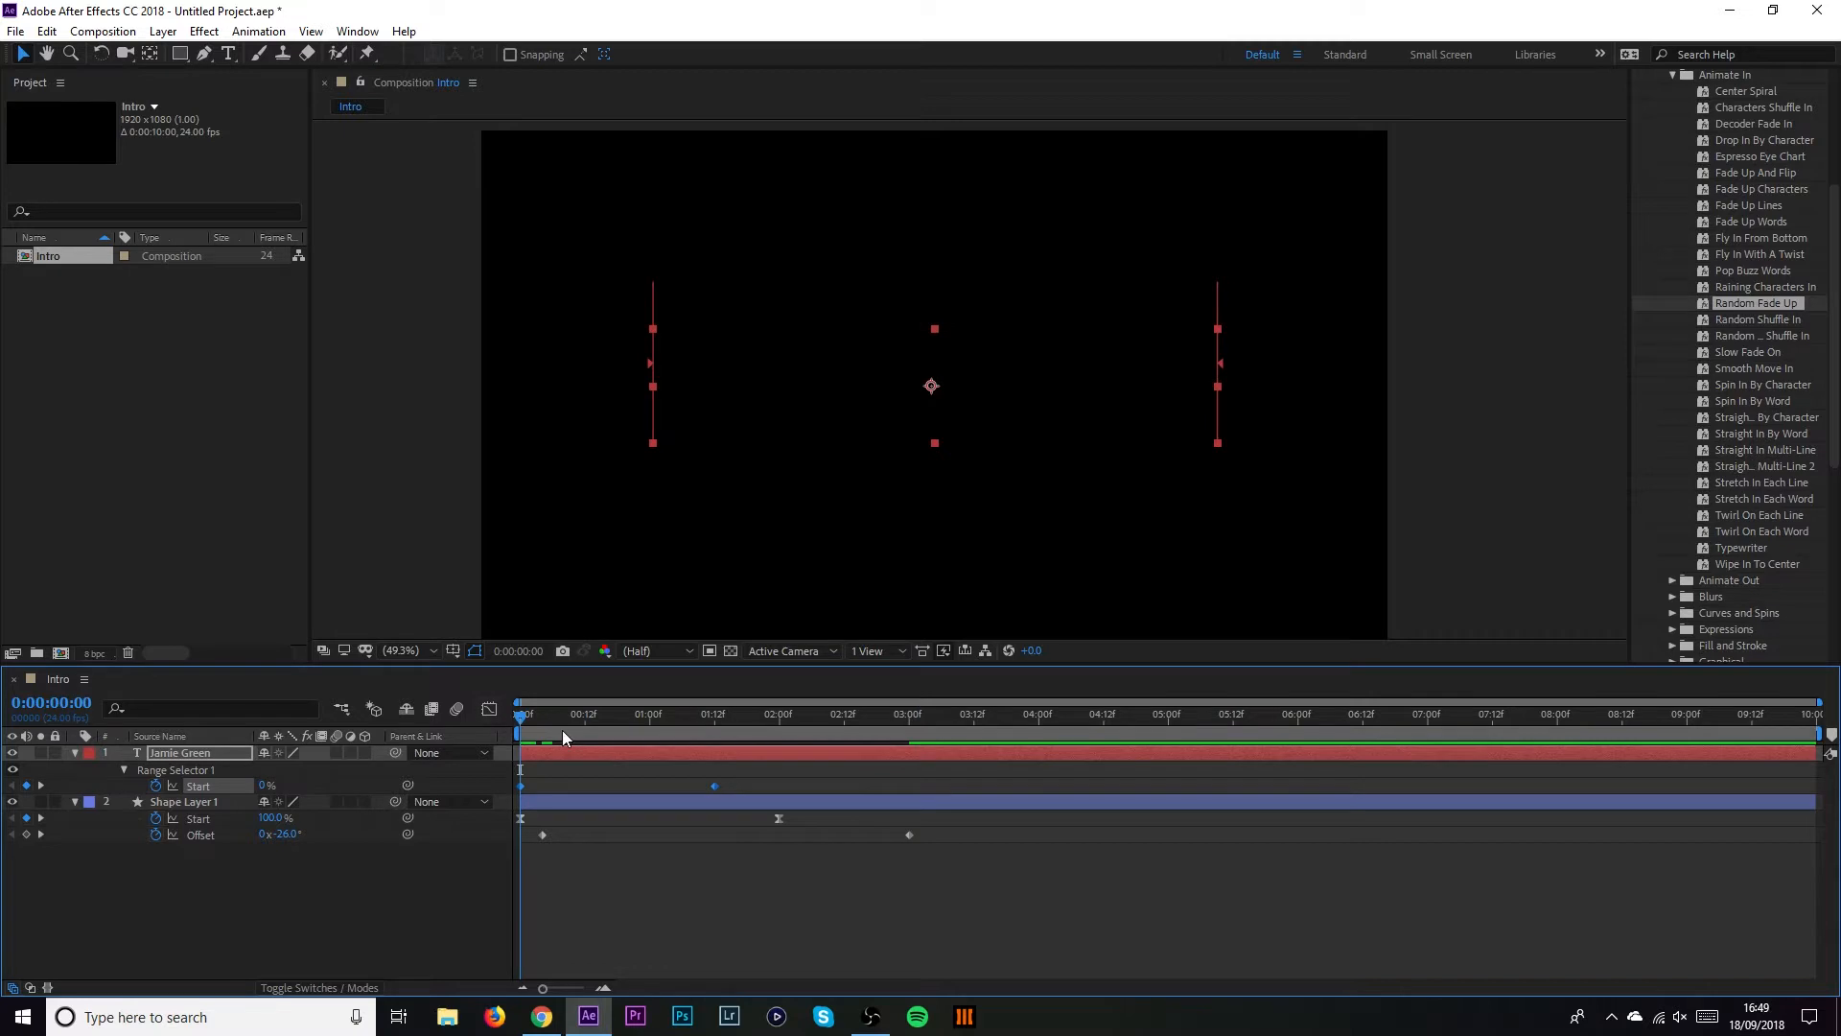
Deselect everything and preview the name fading in from frame zero
click(667, 852)
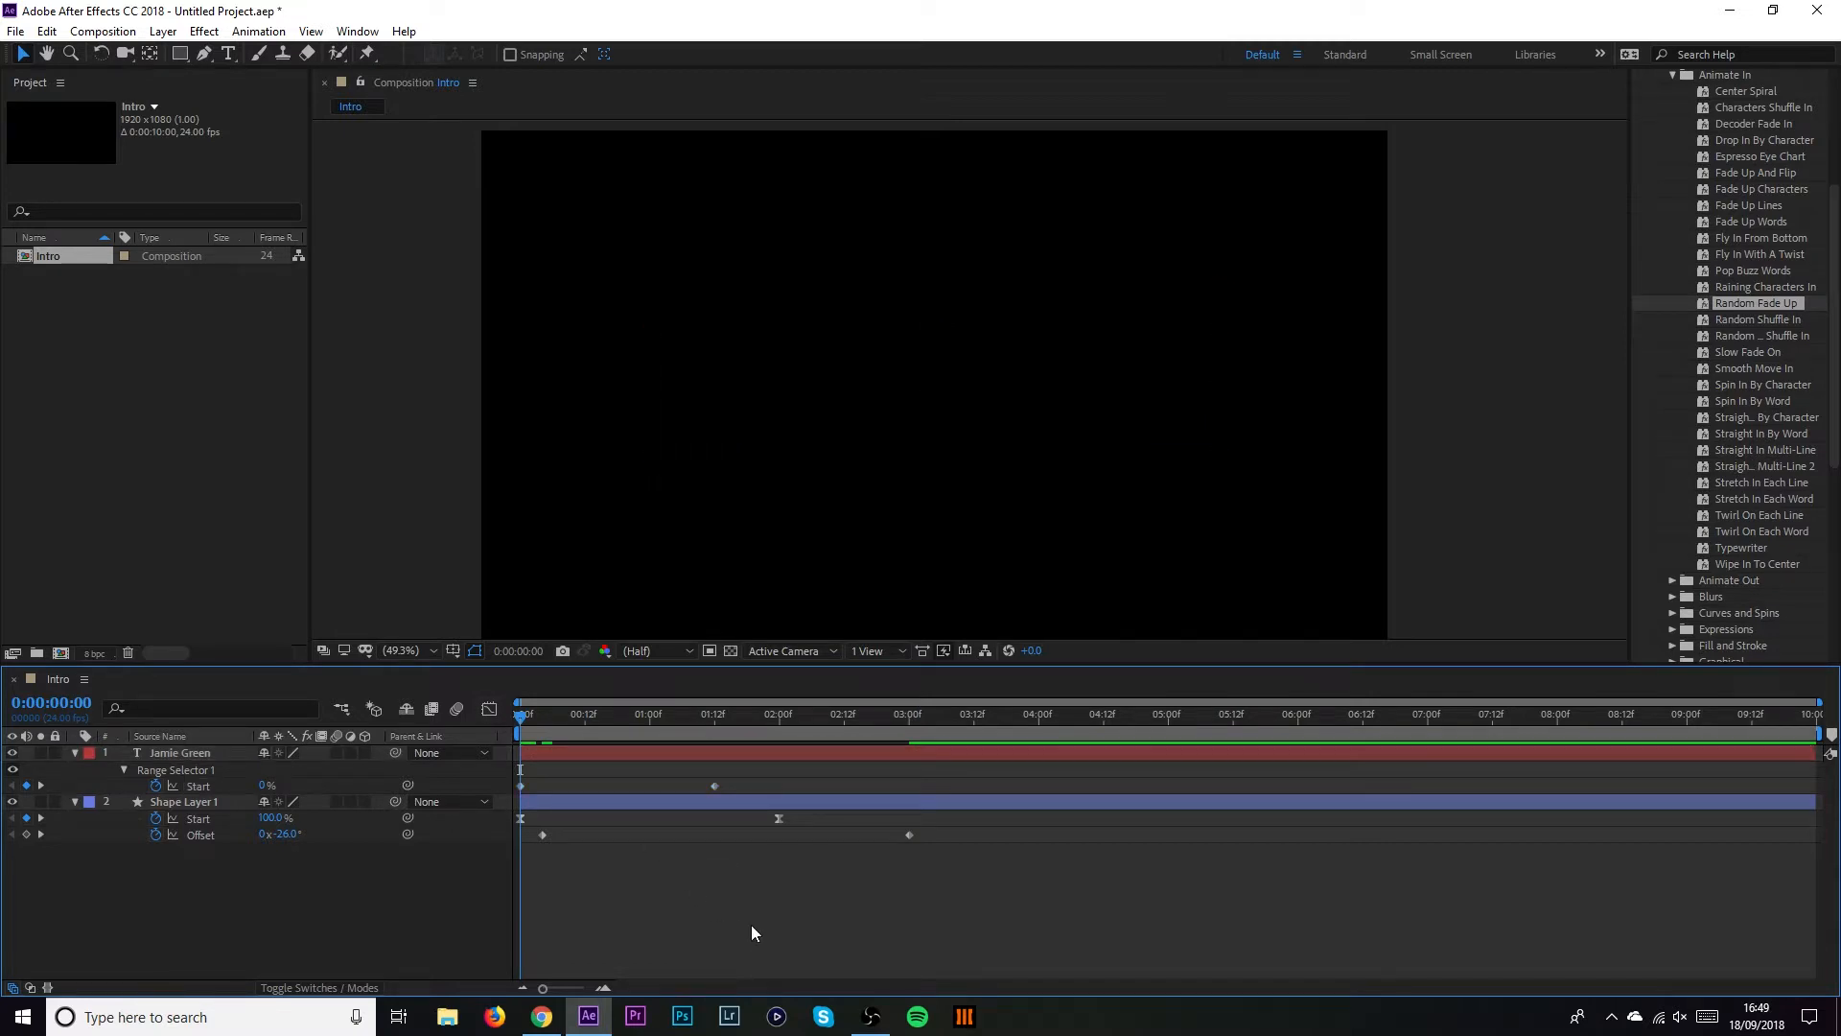
key(space)
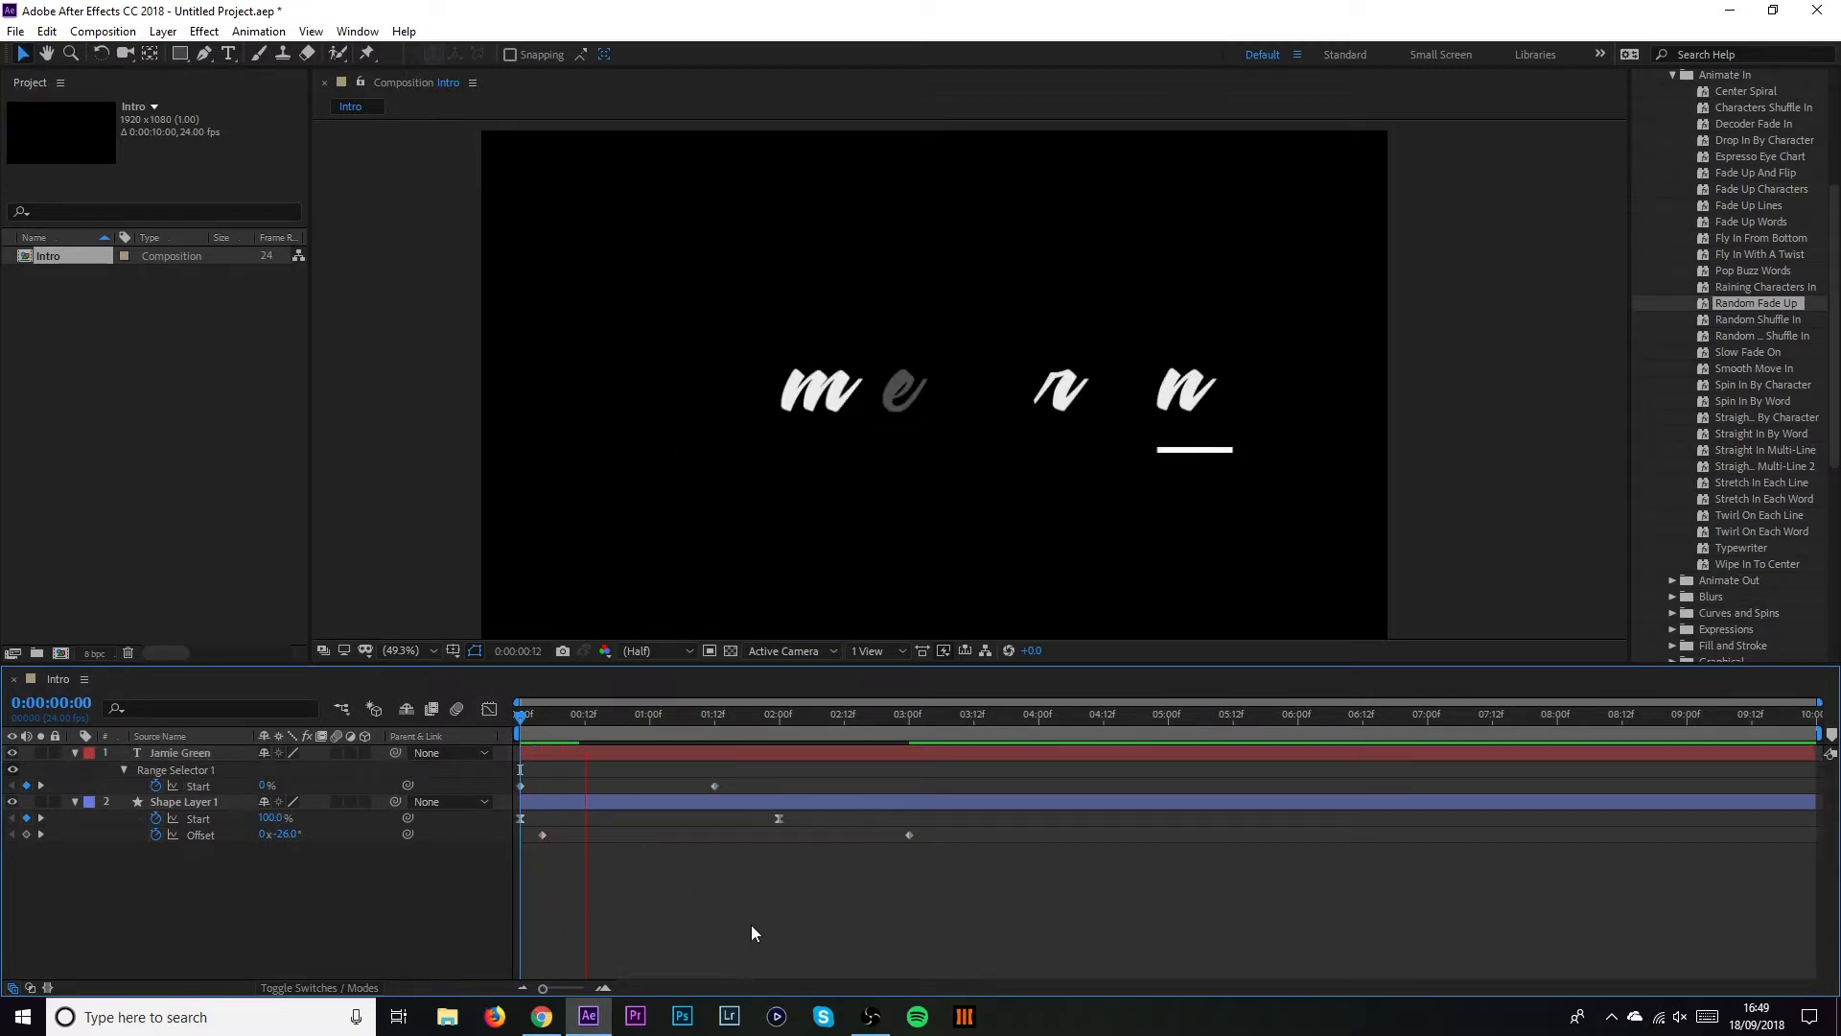
key(space)
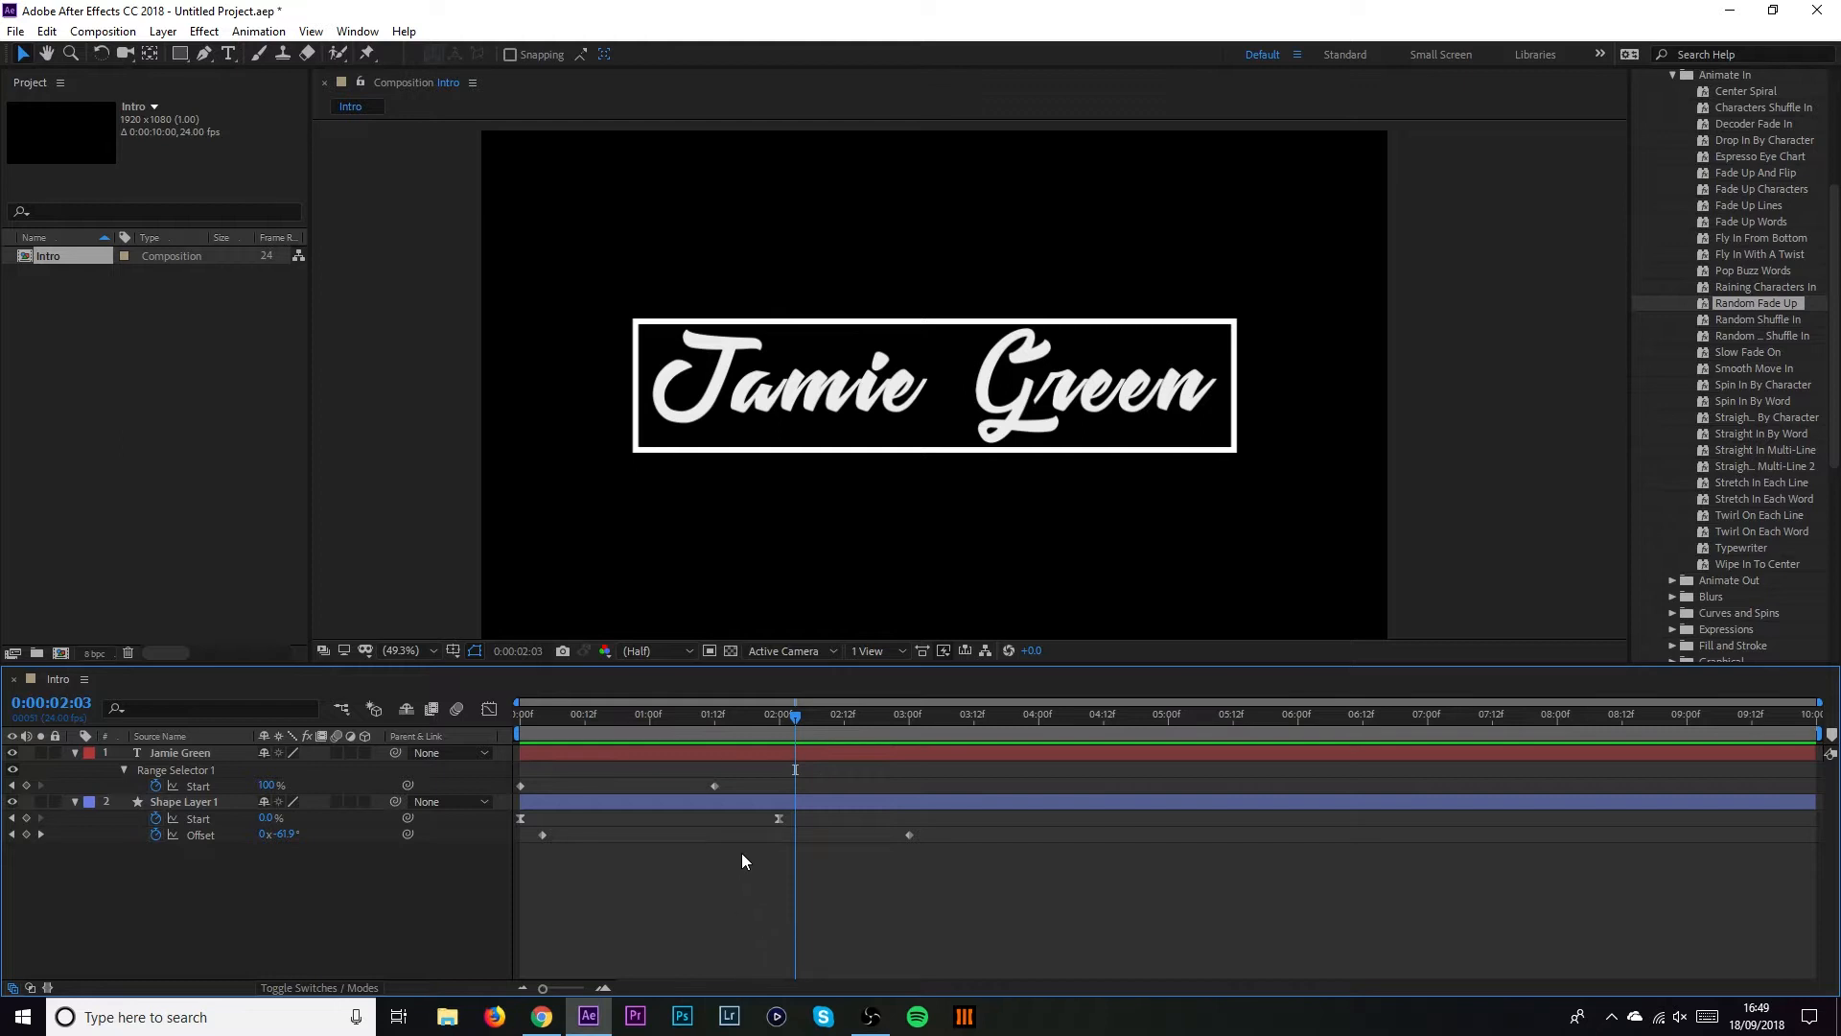
Apply Slow Fade On to the title, preview from the start, then show the layer's Opacity
scroll(1725, 256, up, 5)
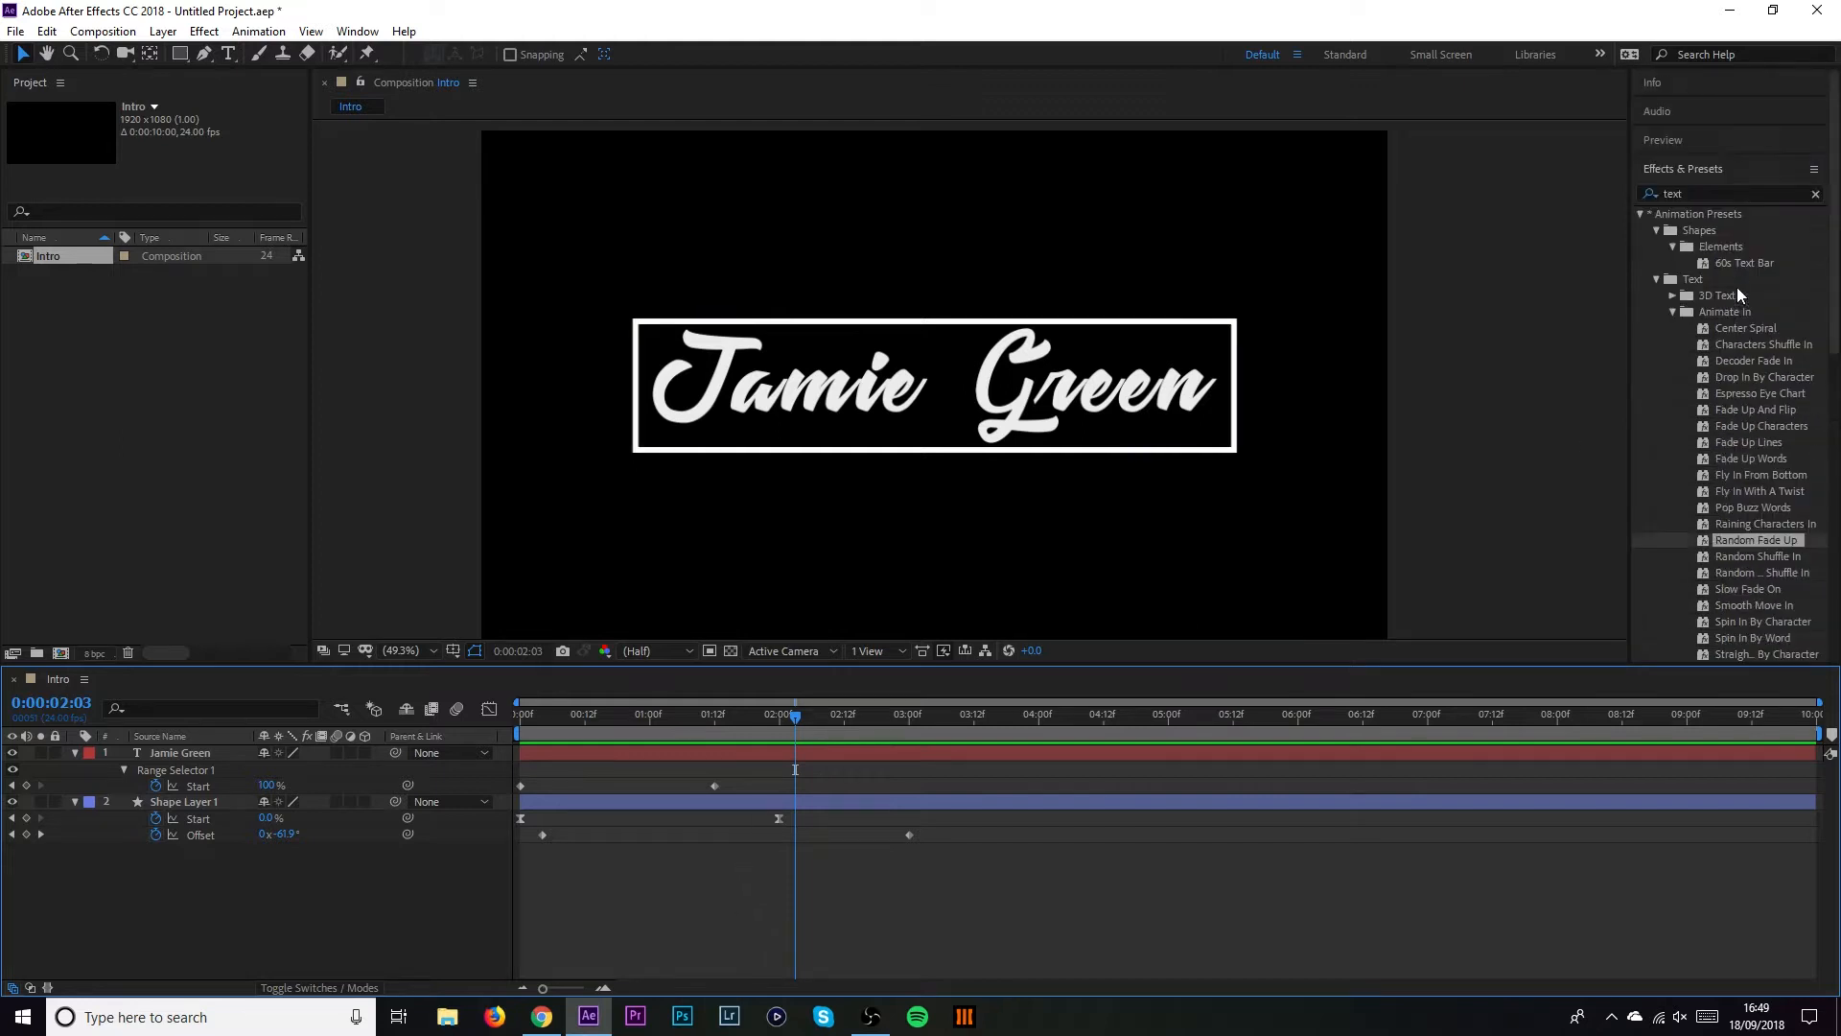
scroll(1741, 303, down, 2)
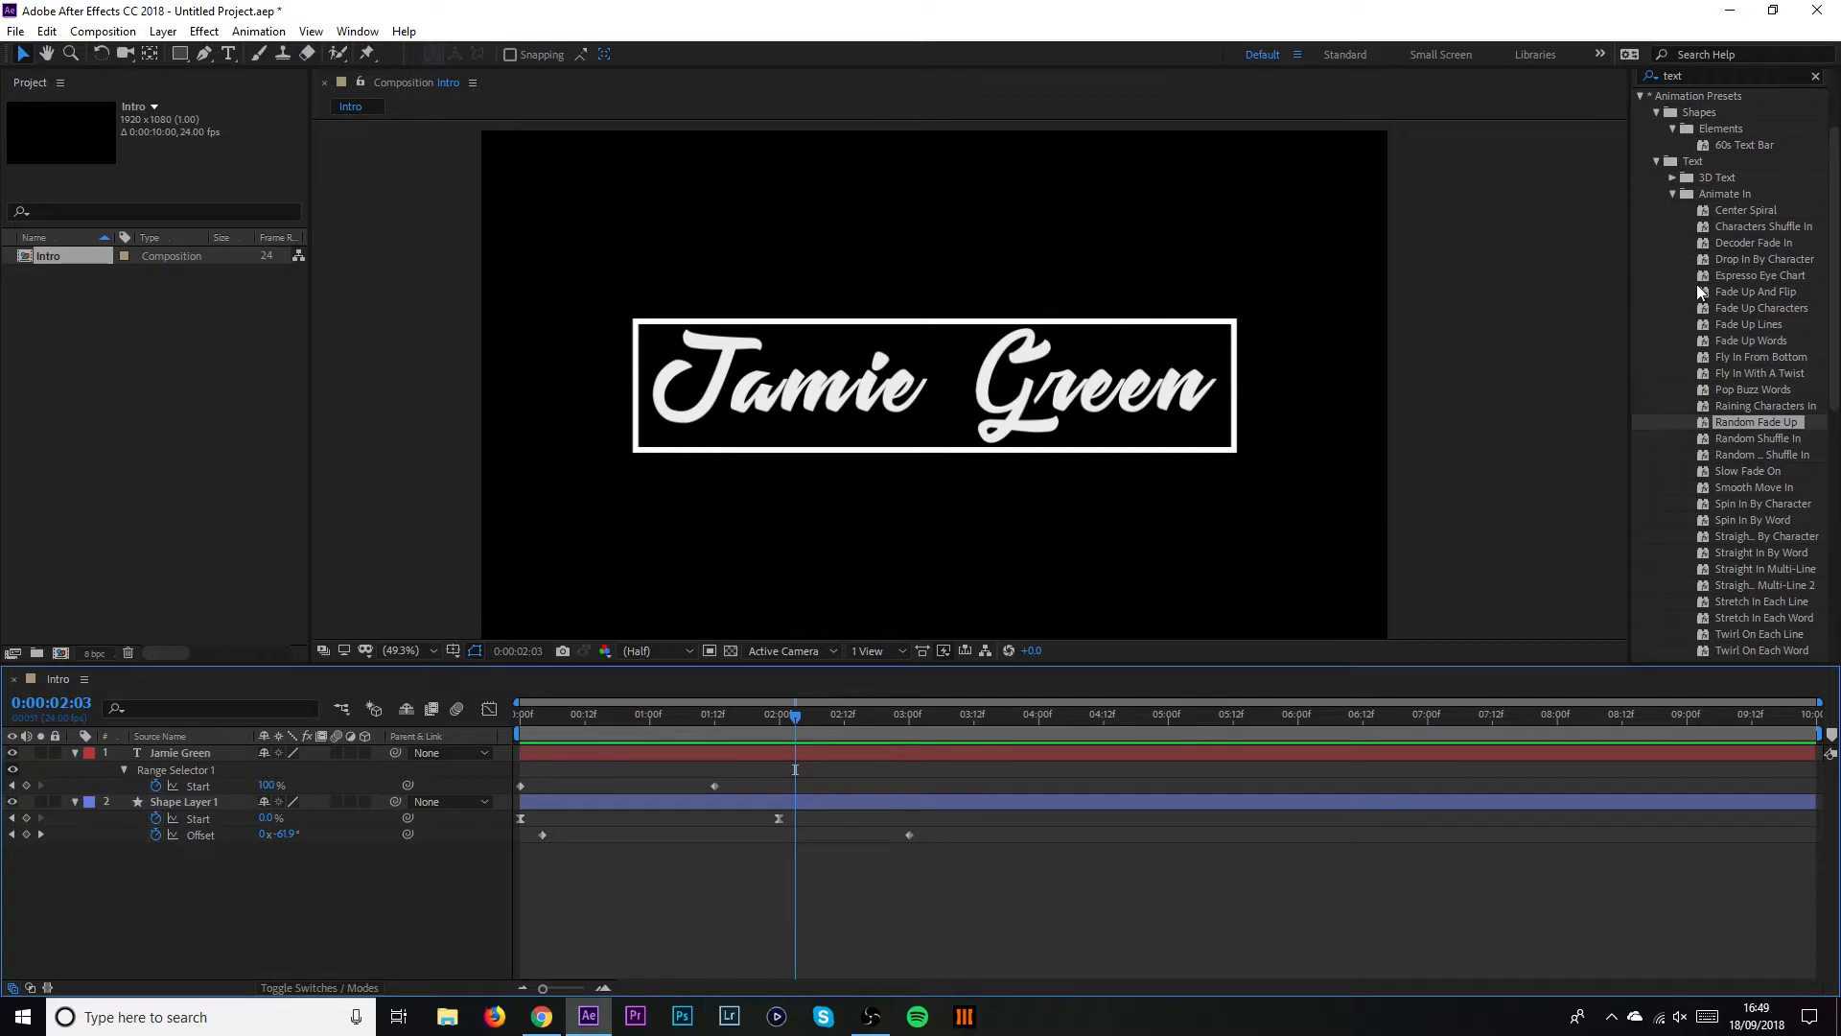
scroll(1751, 420, down, 2)
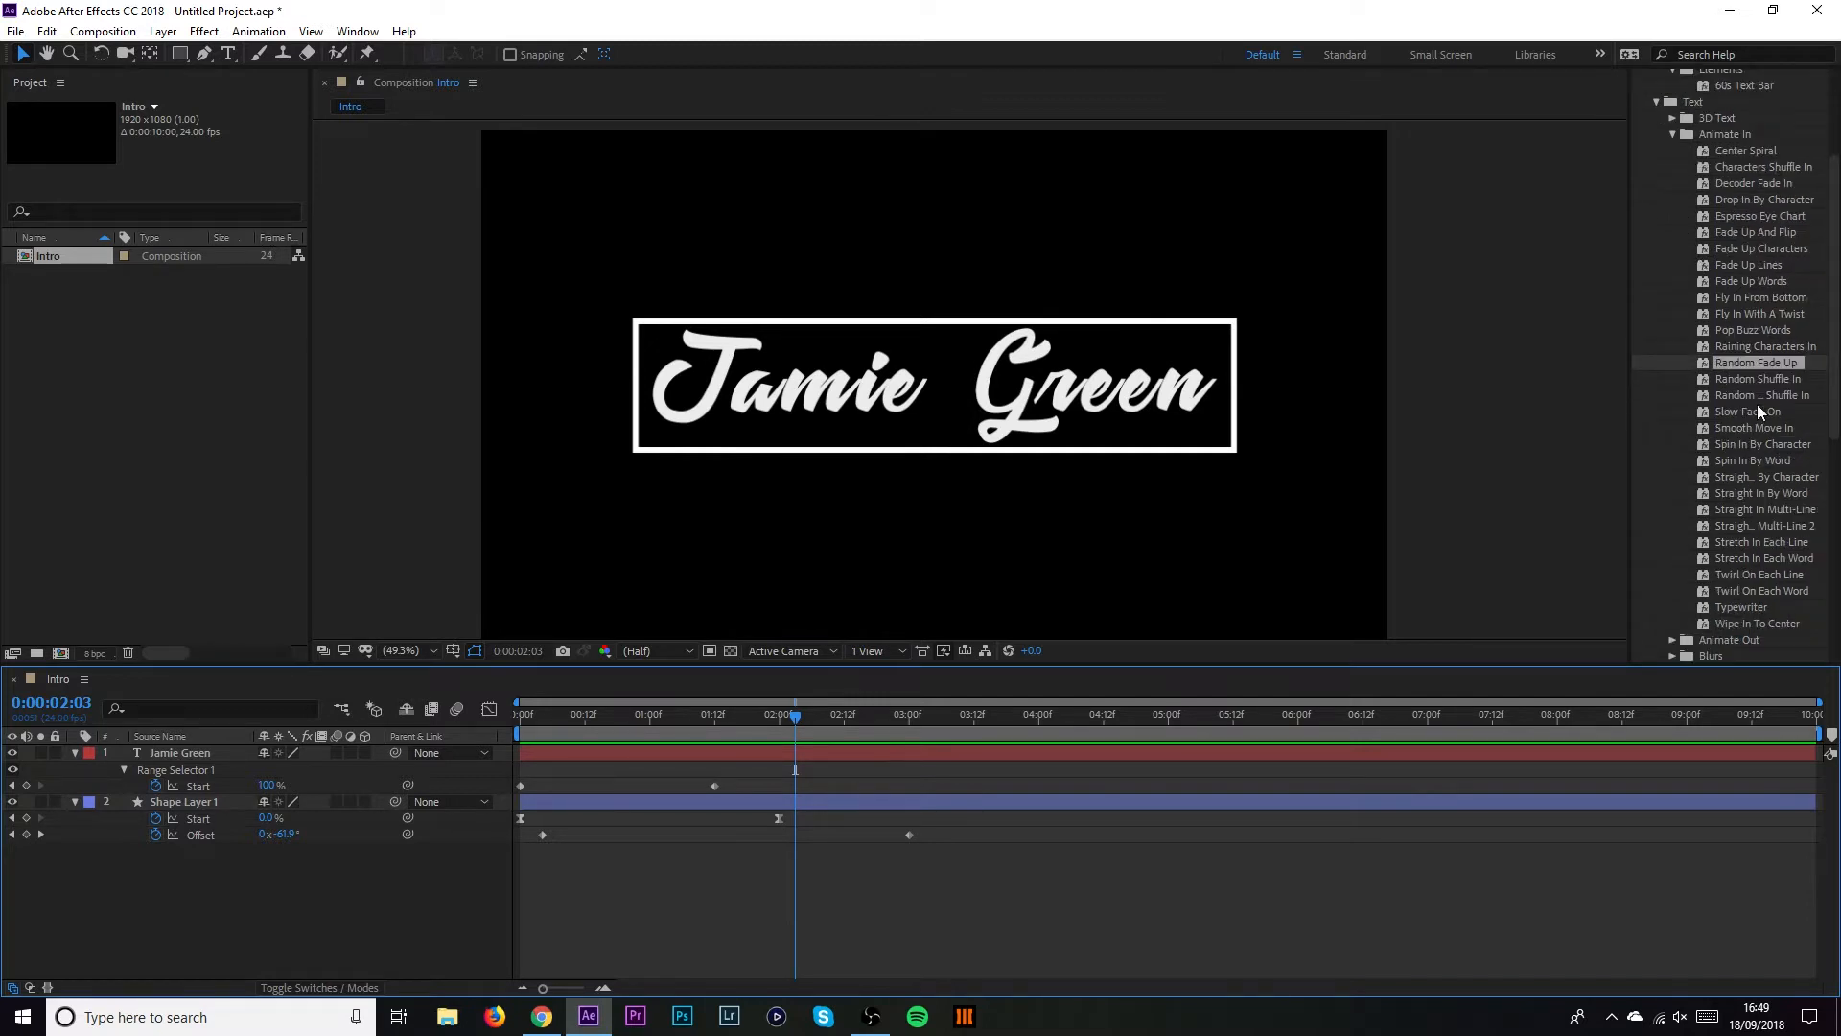
drag(1758, 407, 926, 417)
drag(576, 728, 505, 719)
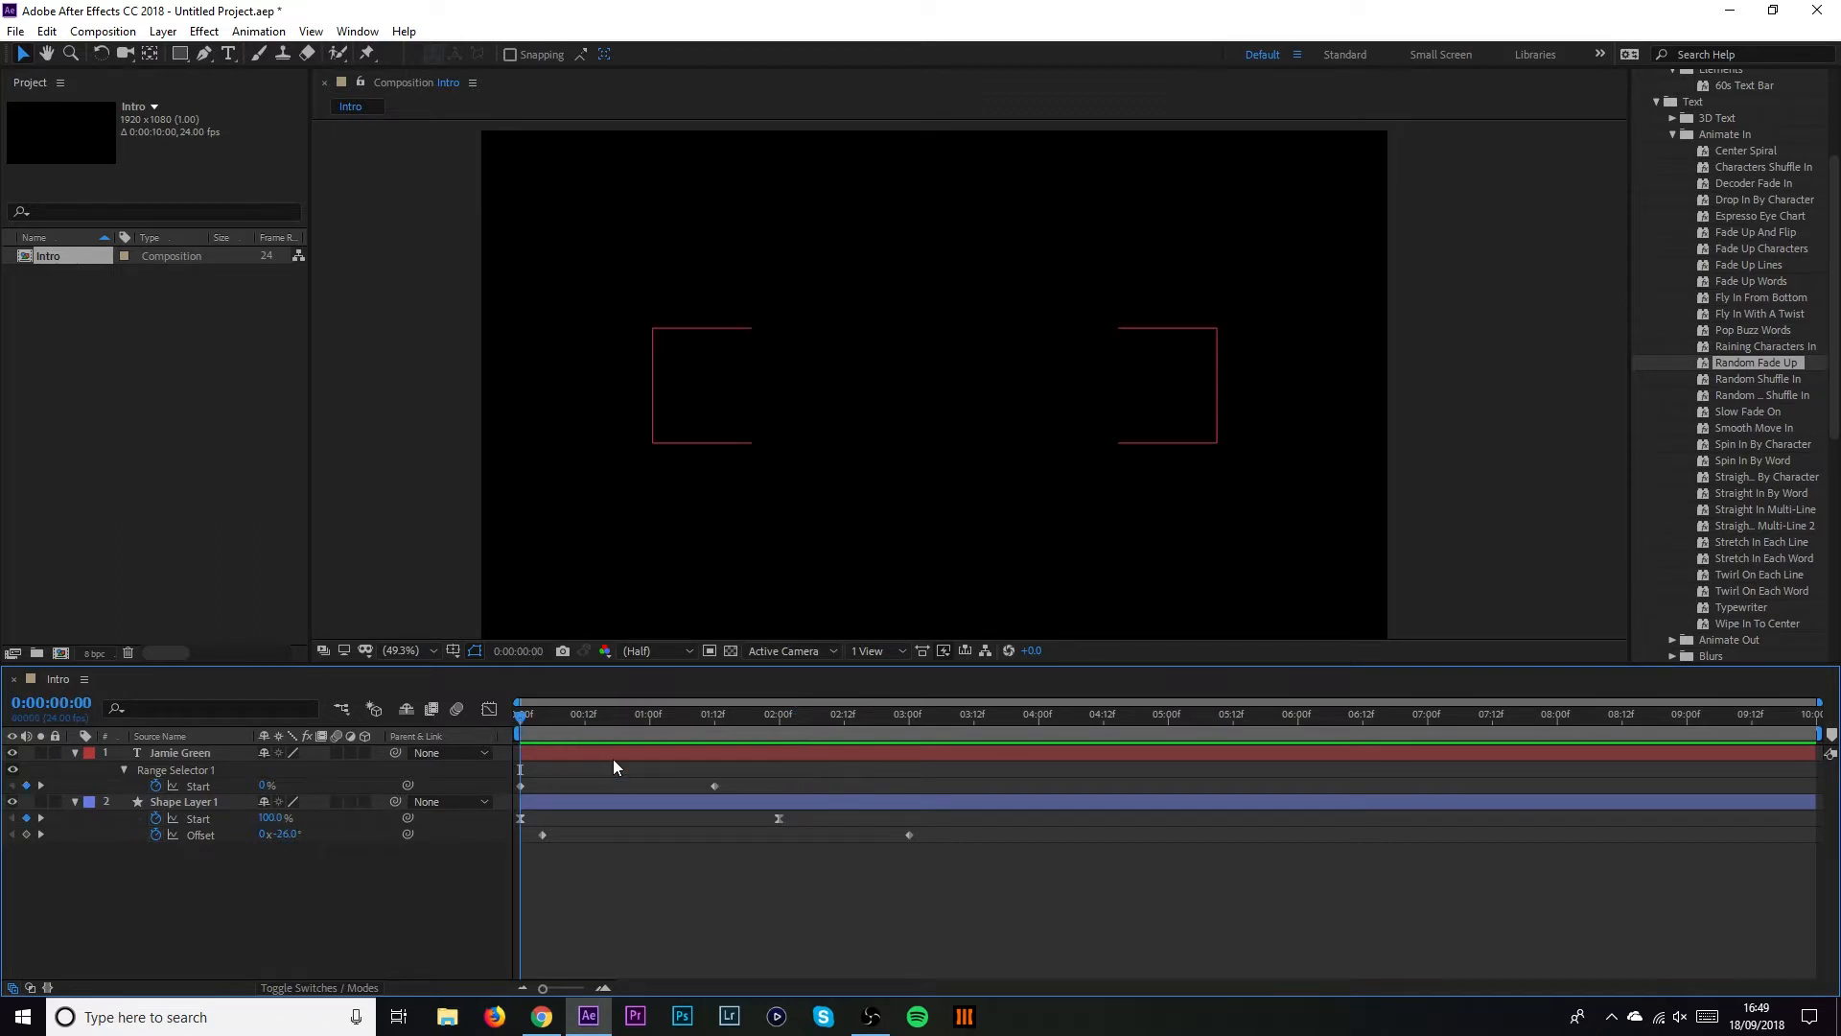
key(space)
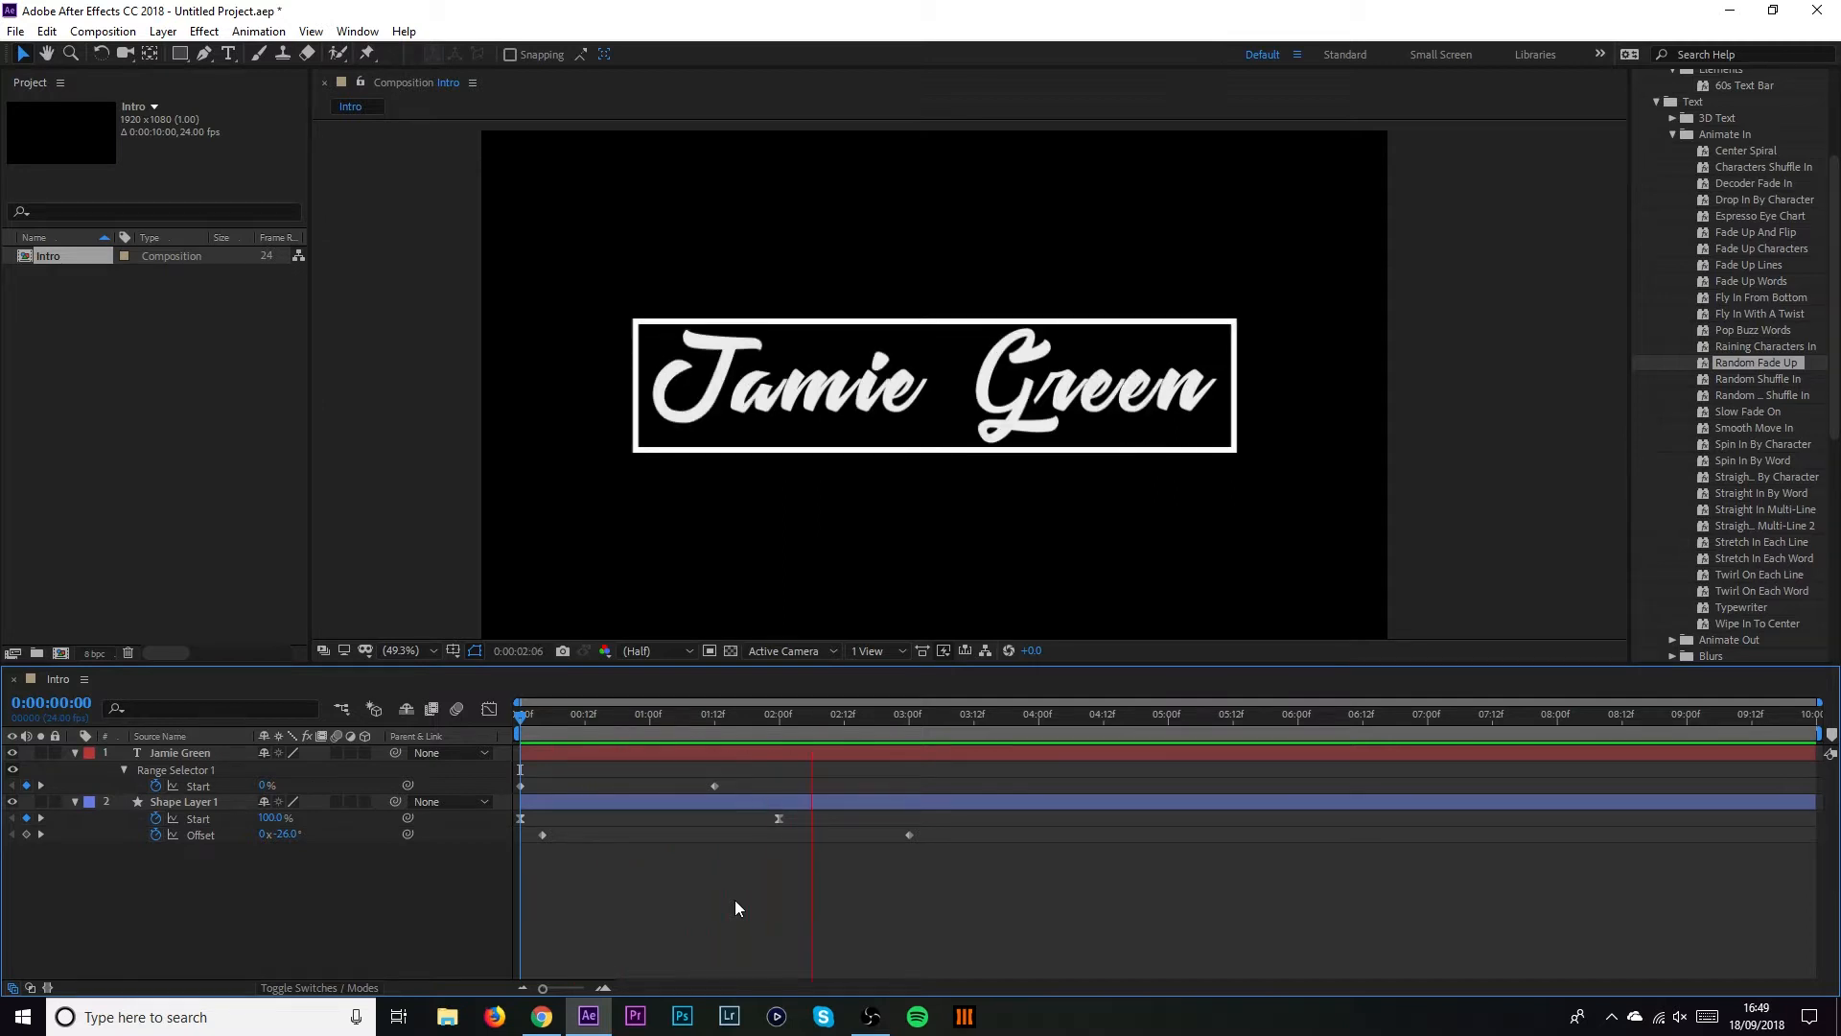
key(space)
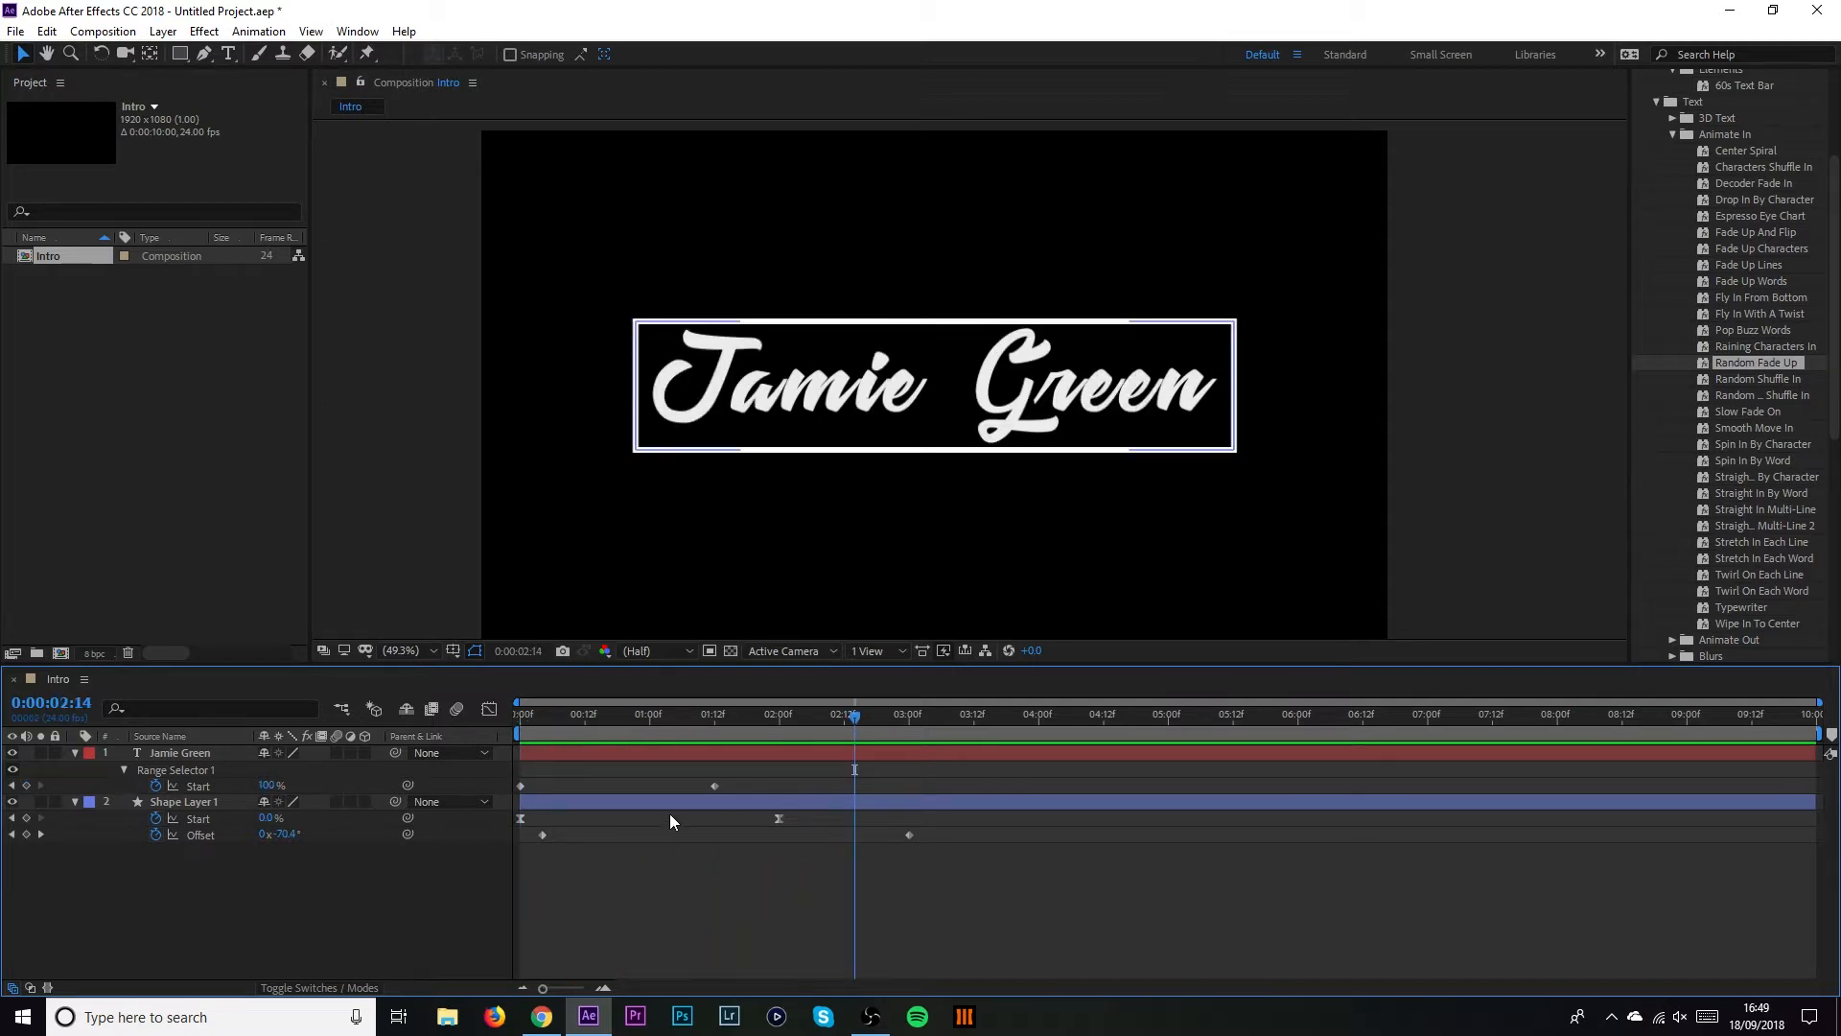
click(186, 753)
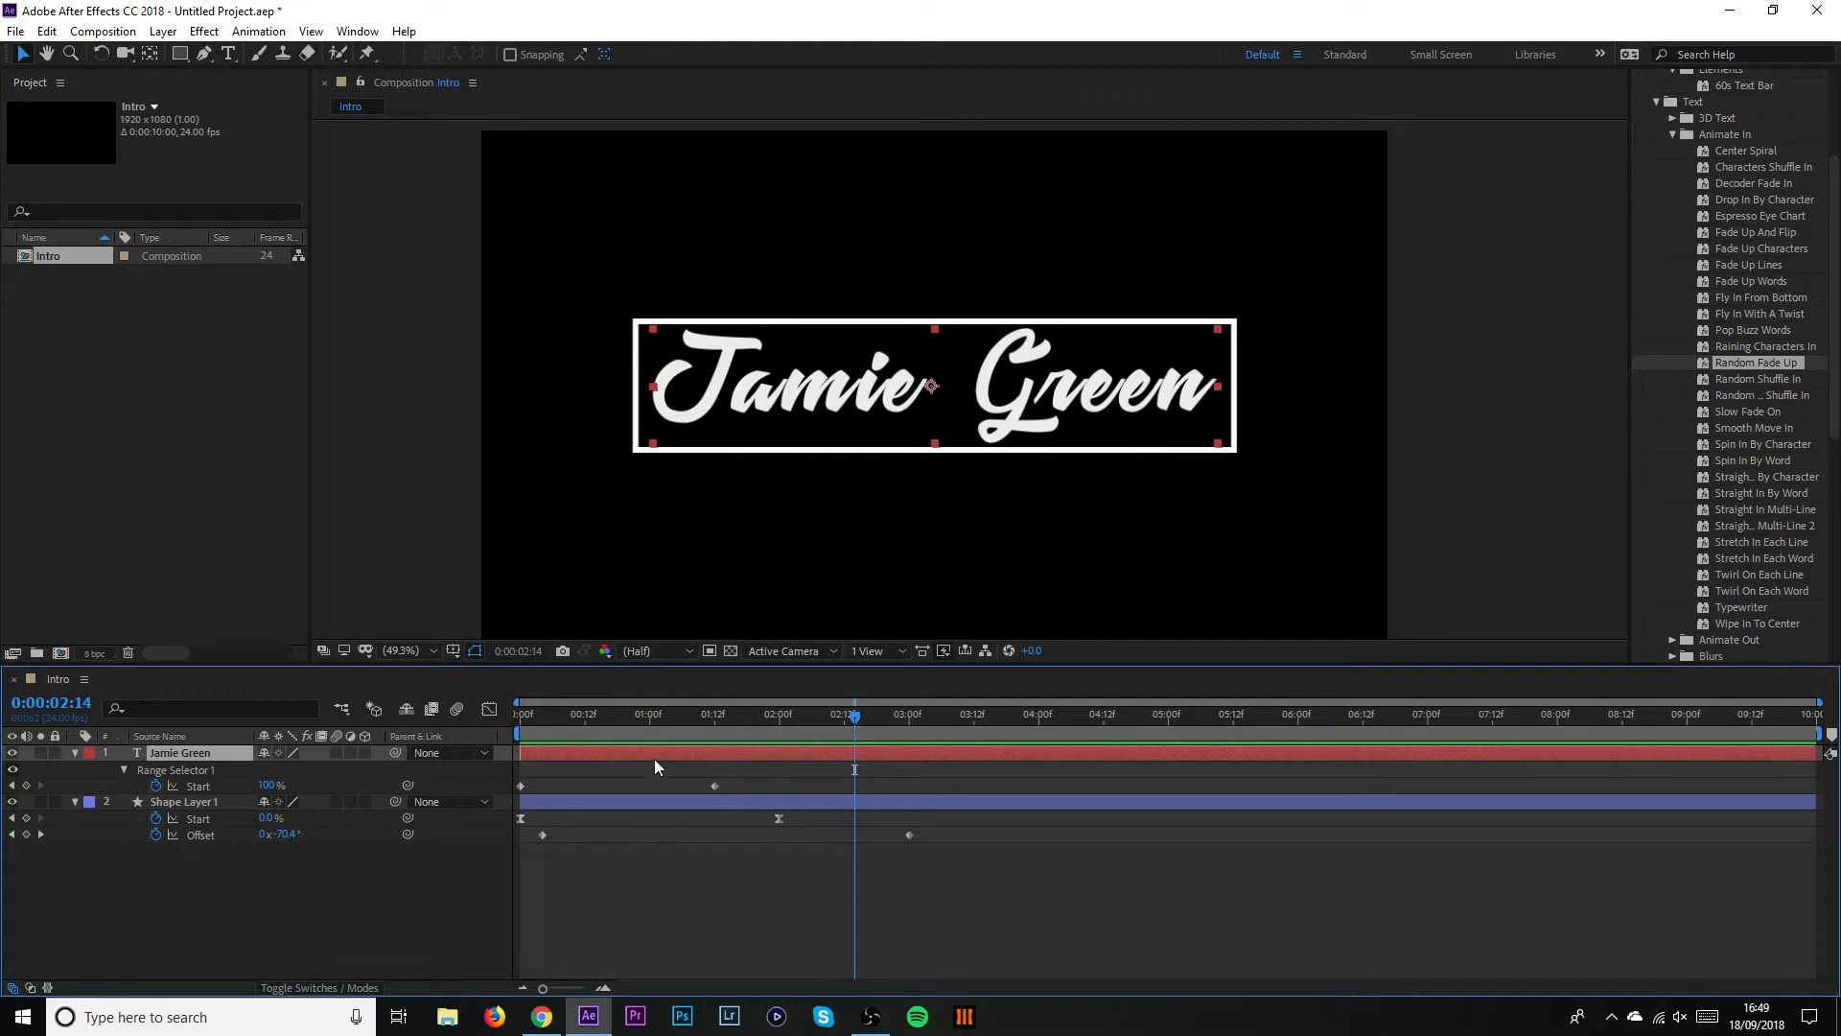
key(t)
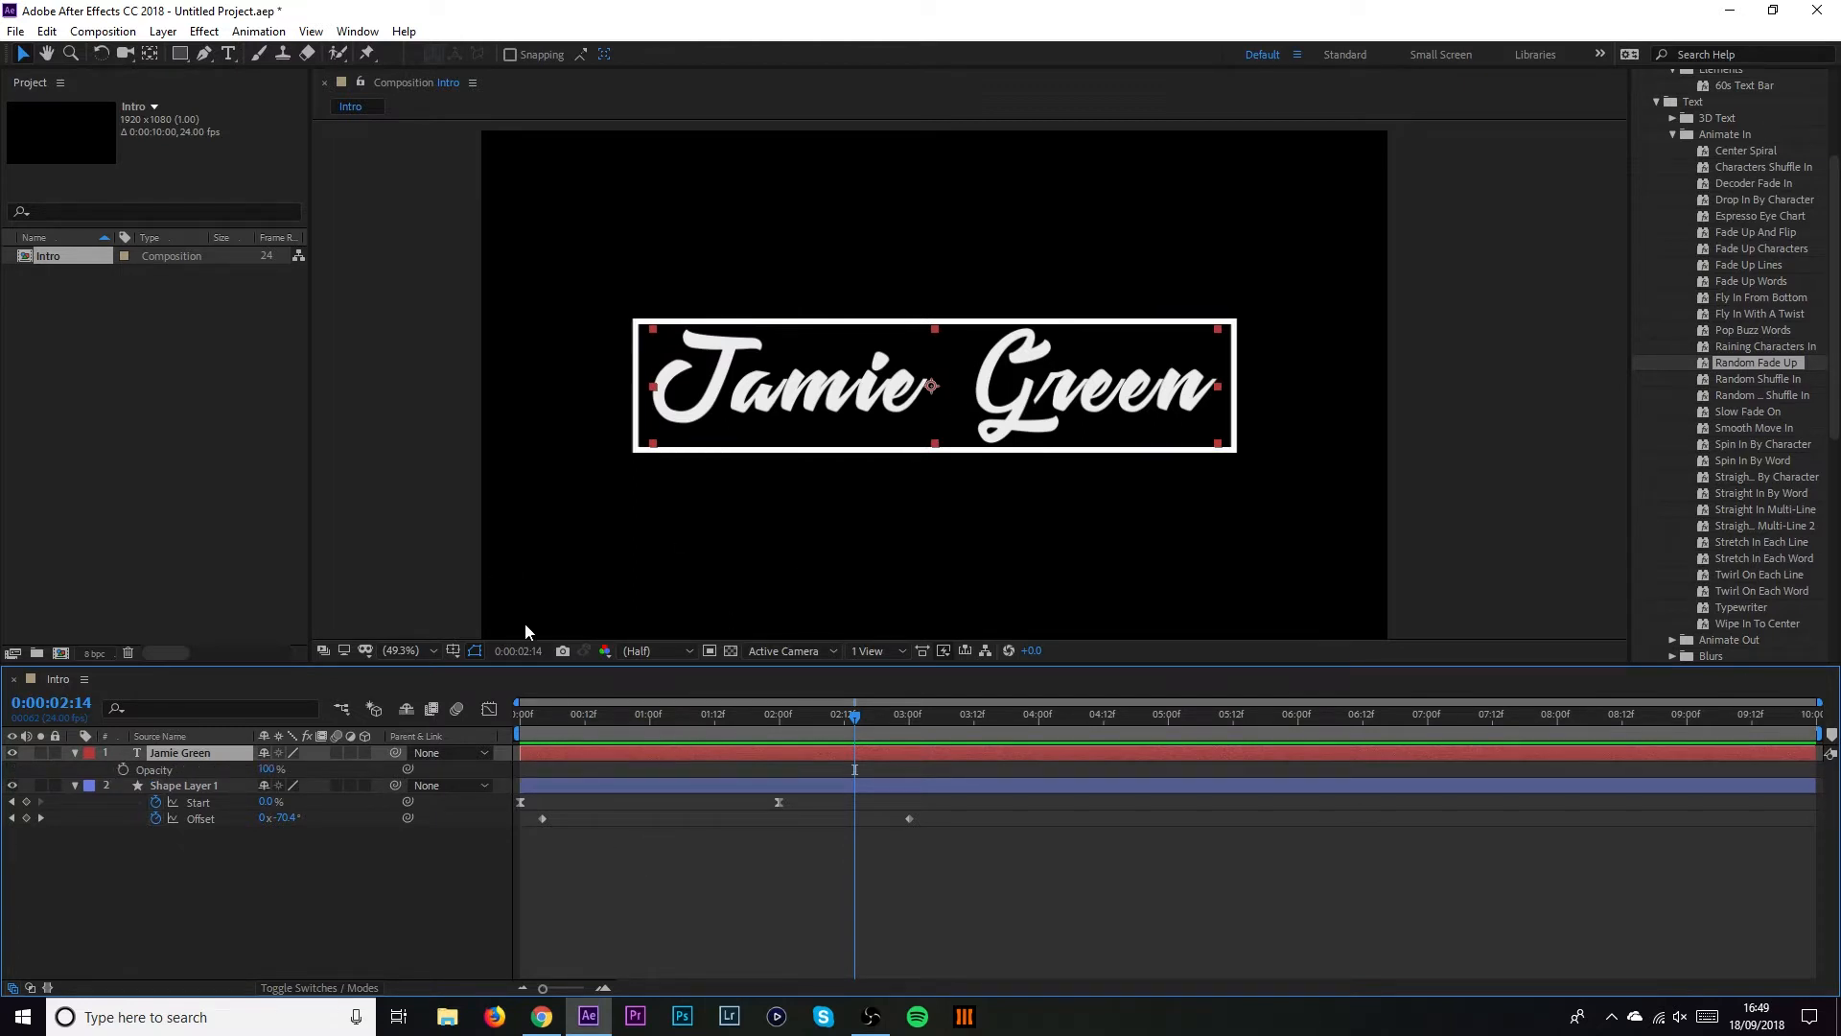
Colour the word 'Green' in the title pure red FF0000
click(230, 55)
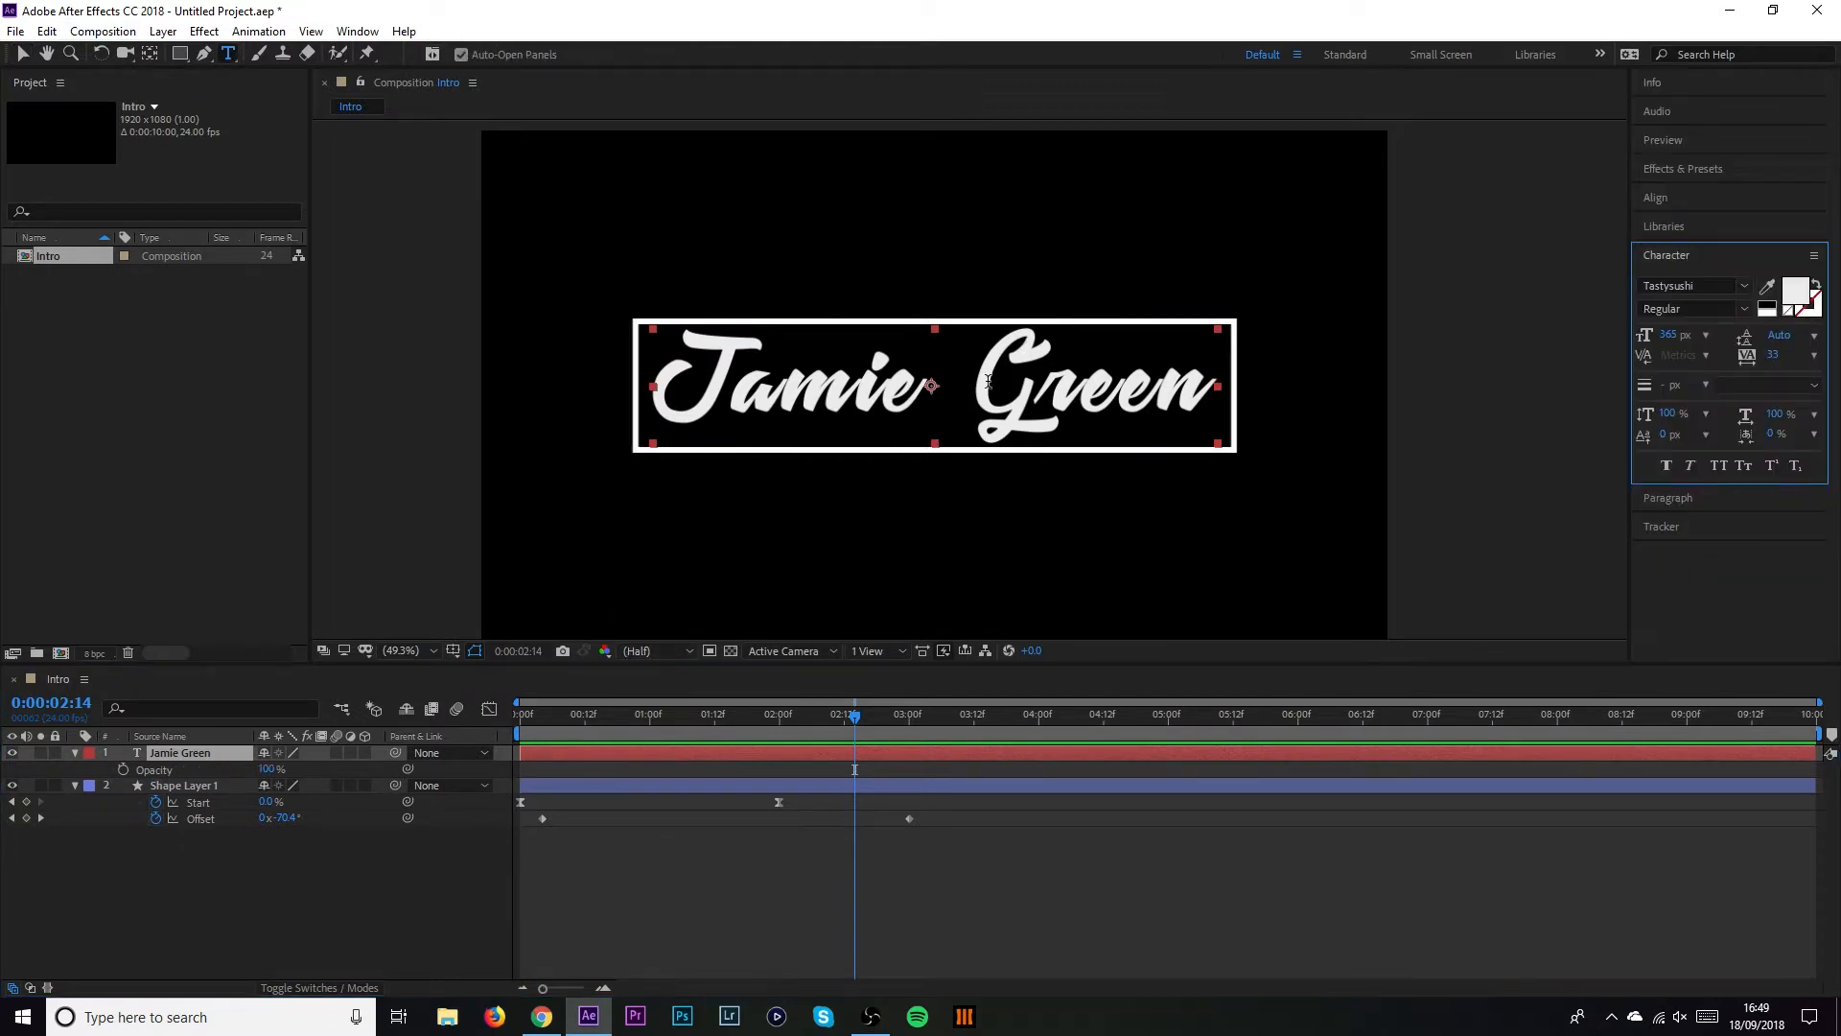
drag(960, 383, 1244, 404)
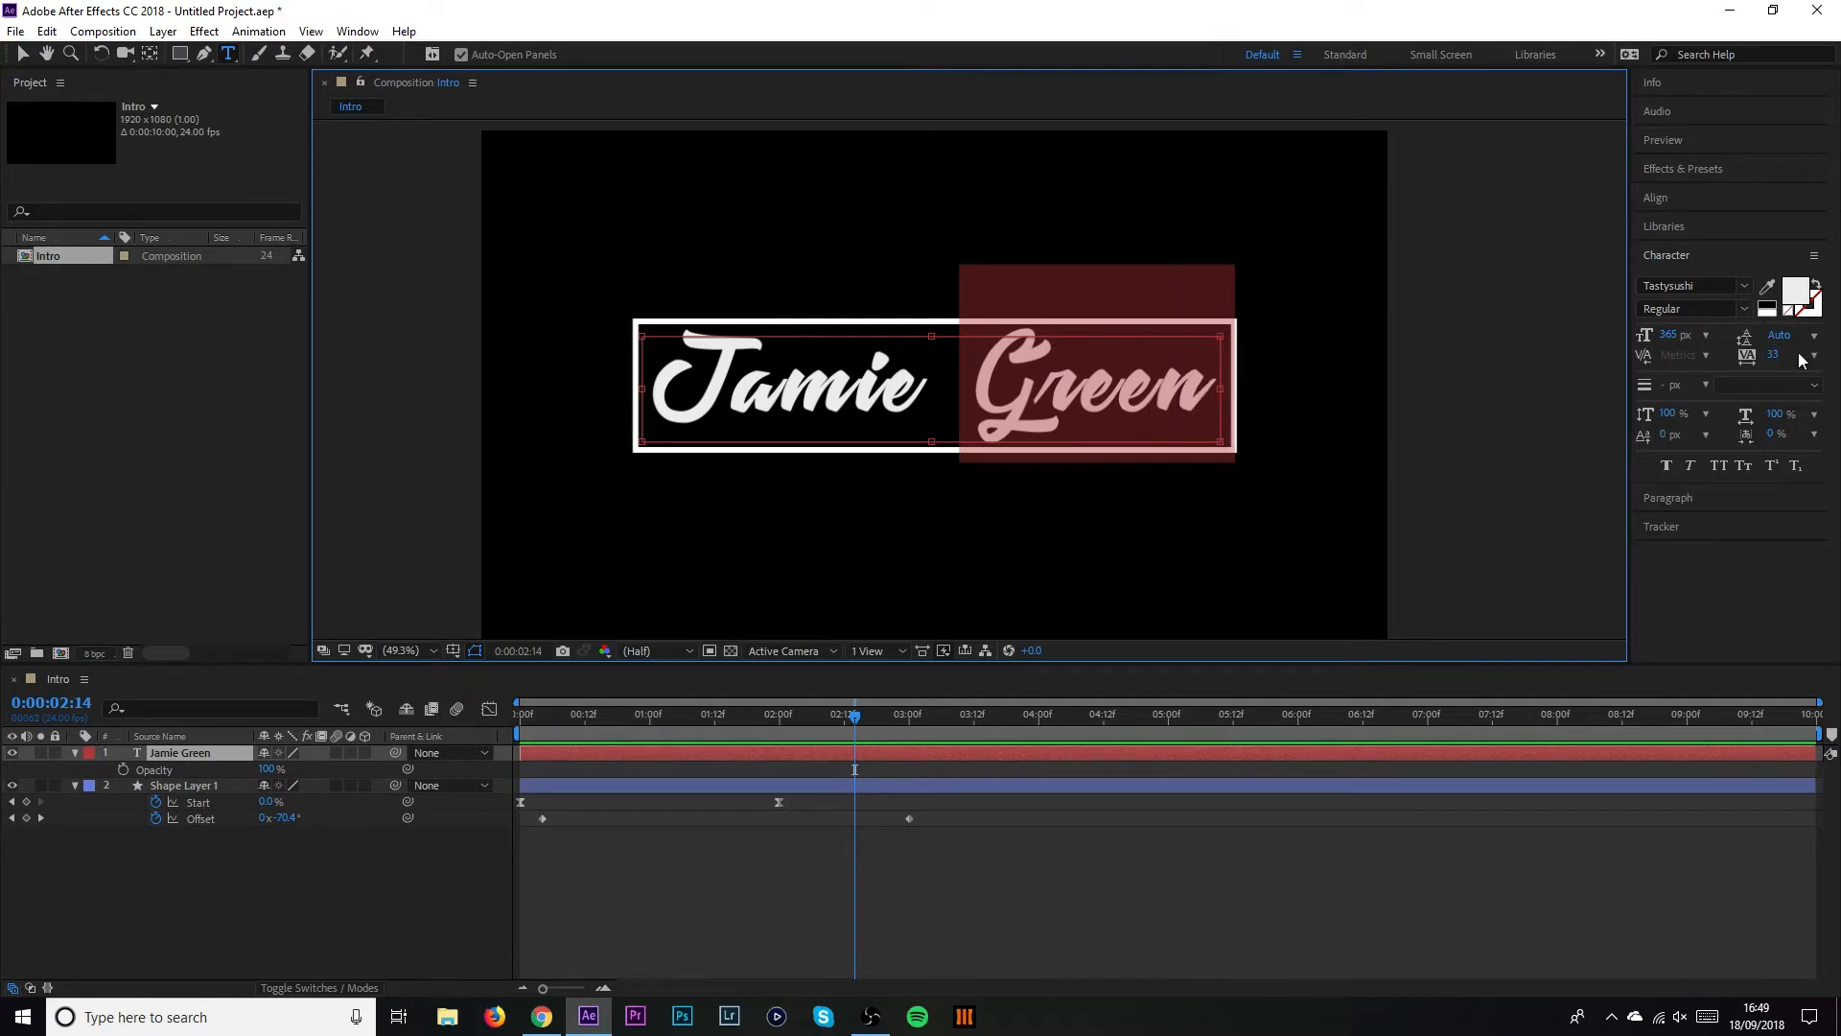
click(1797, 292)
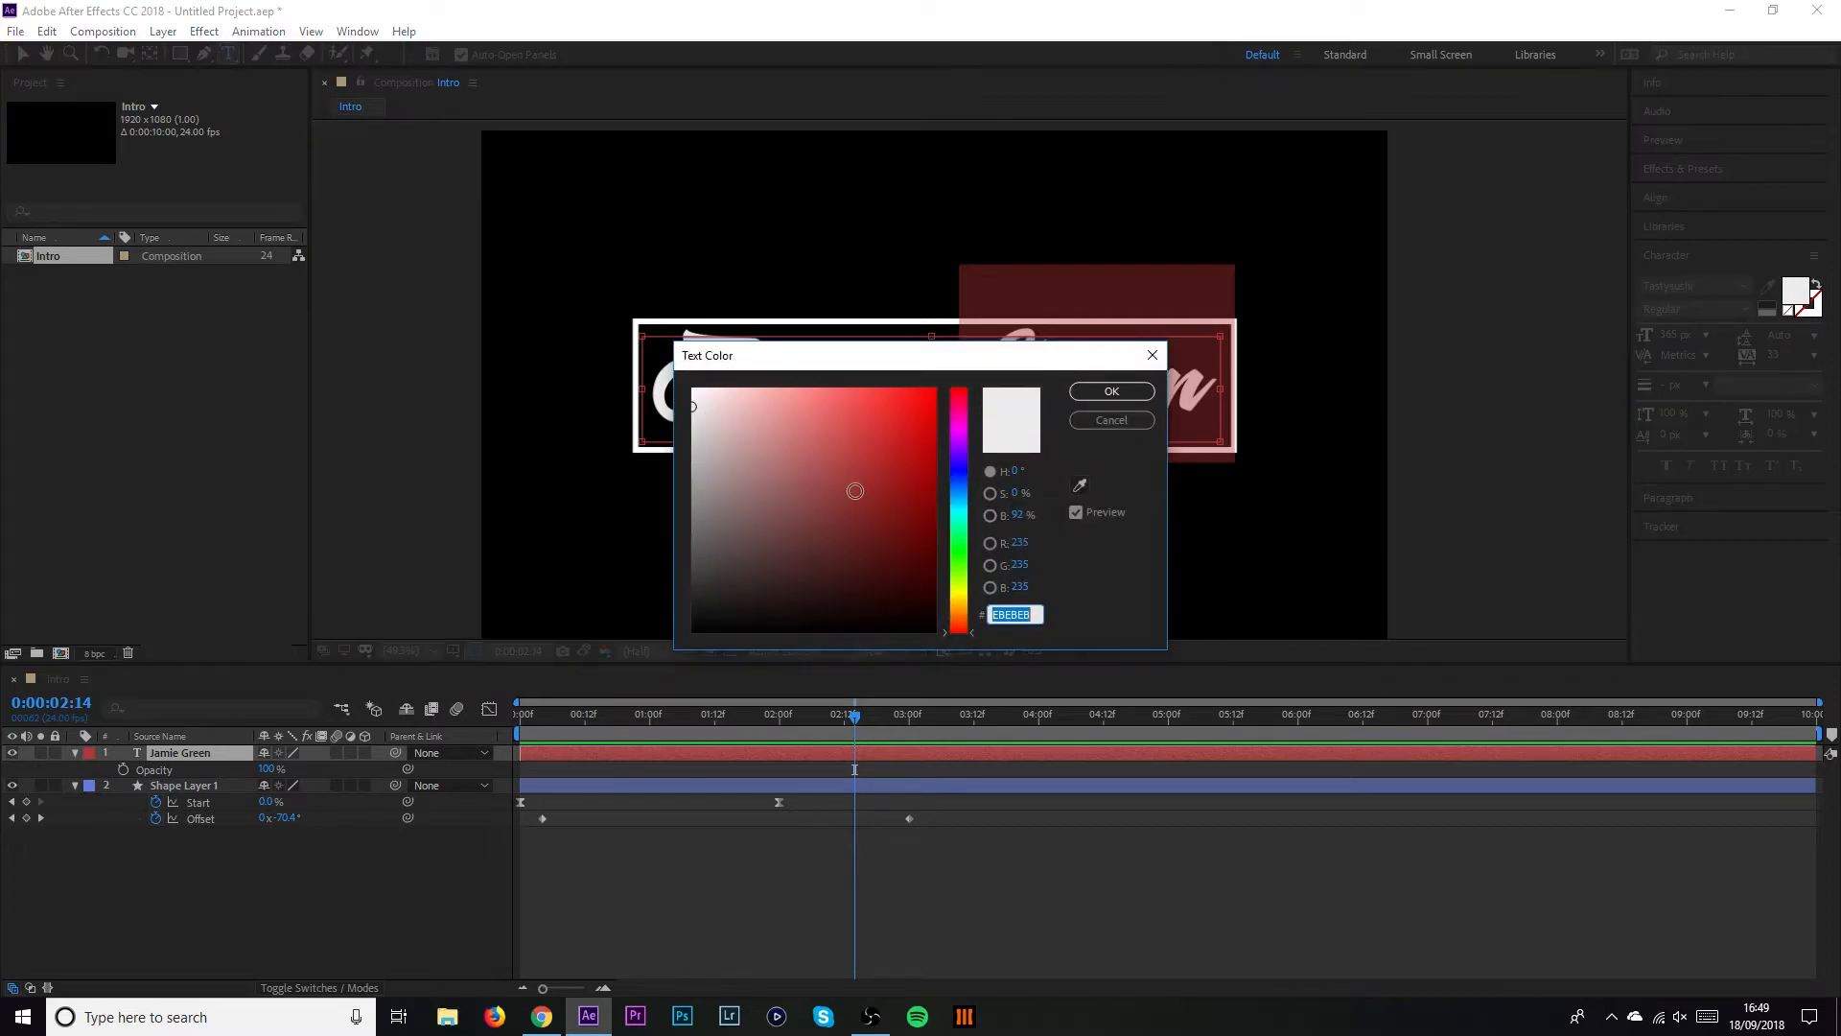
click(874, 489)
drag(874, 489, 1604, 187)
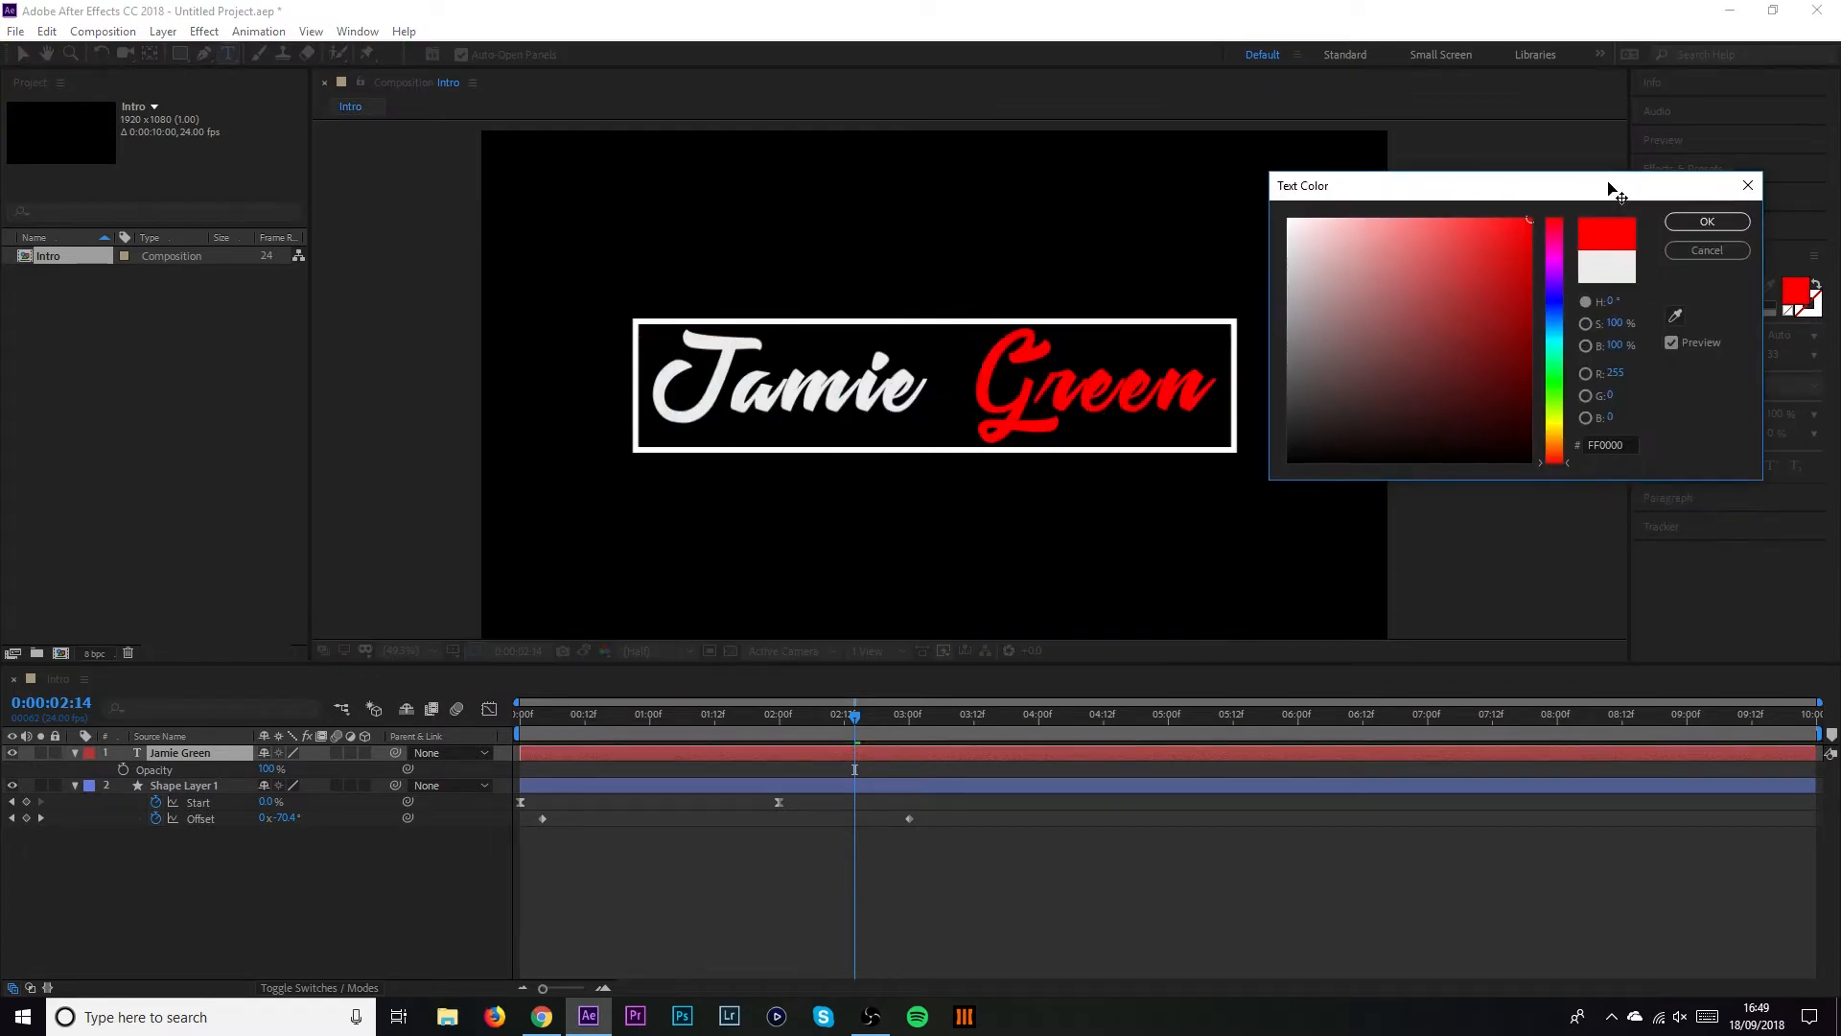
click(1705, 224)
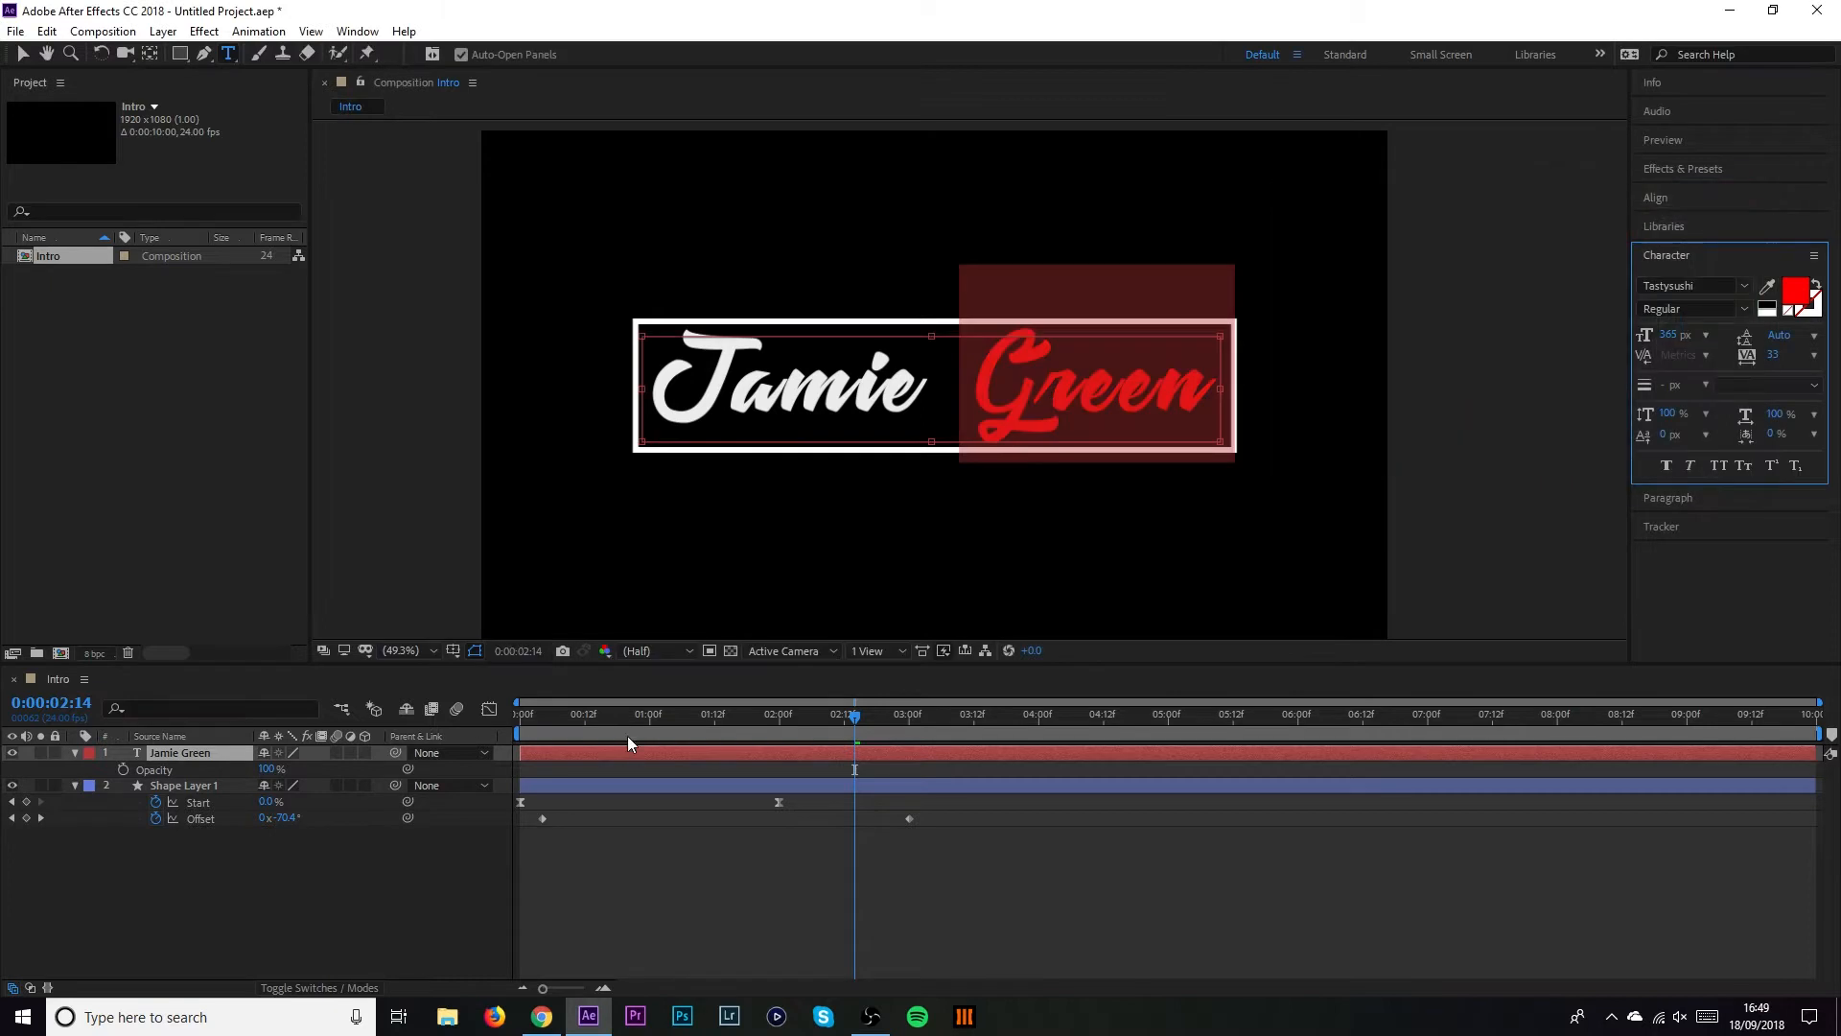
Preview the intro from 0:00 and return to the Selection tool
drag(595, 715, 498, 734)
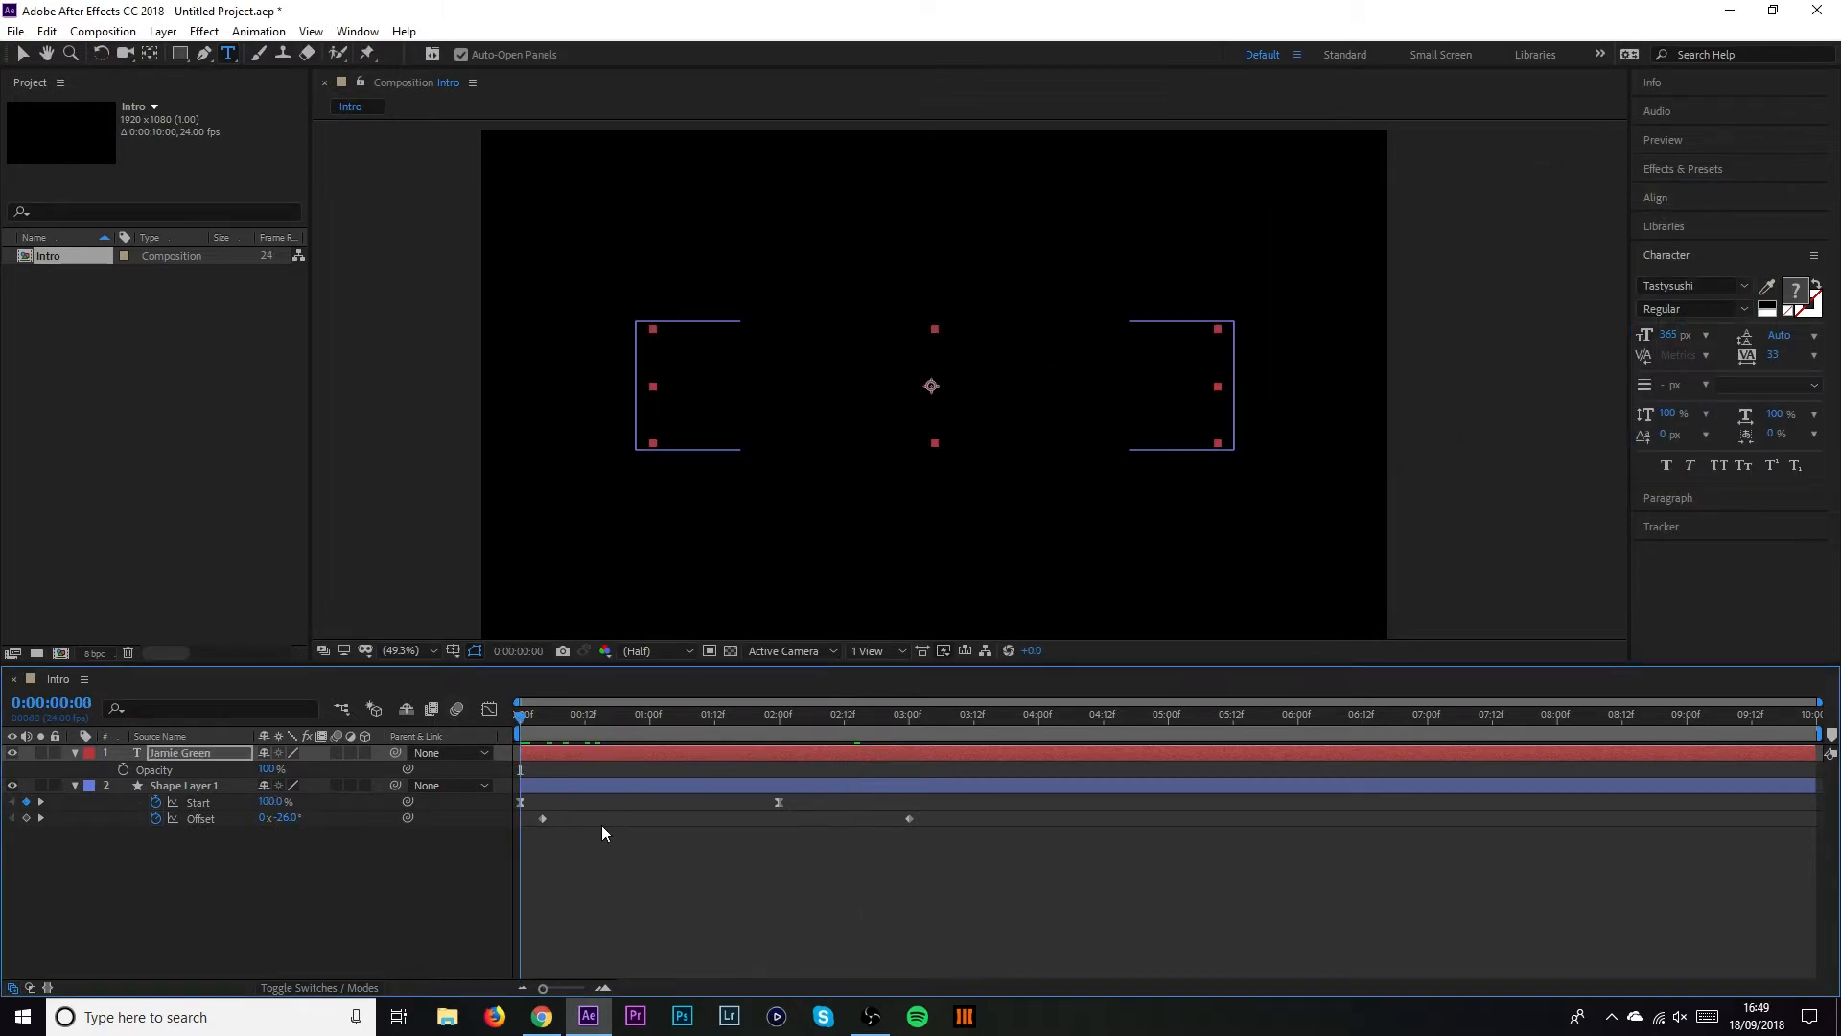
key(space)
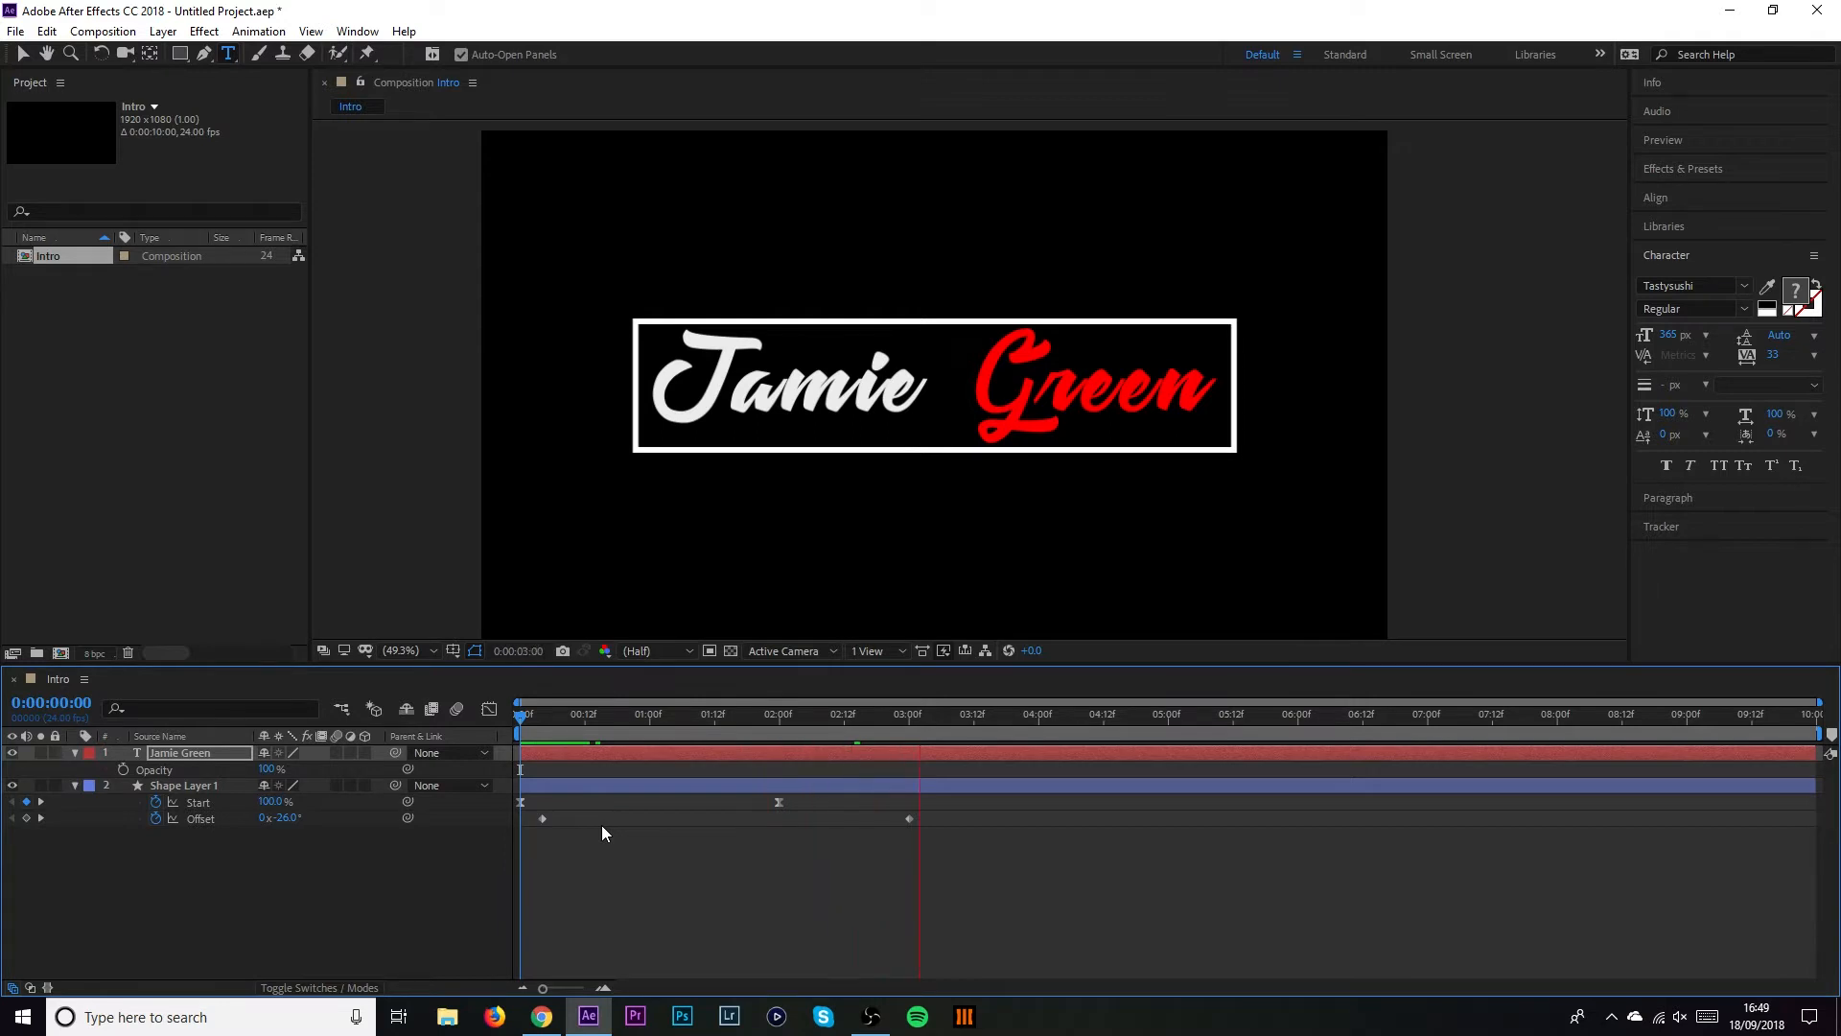
key(space)
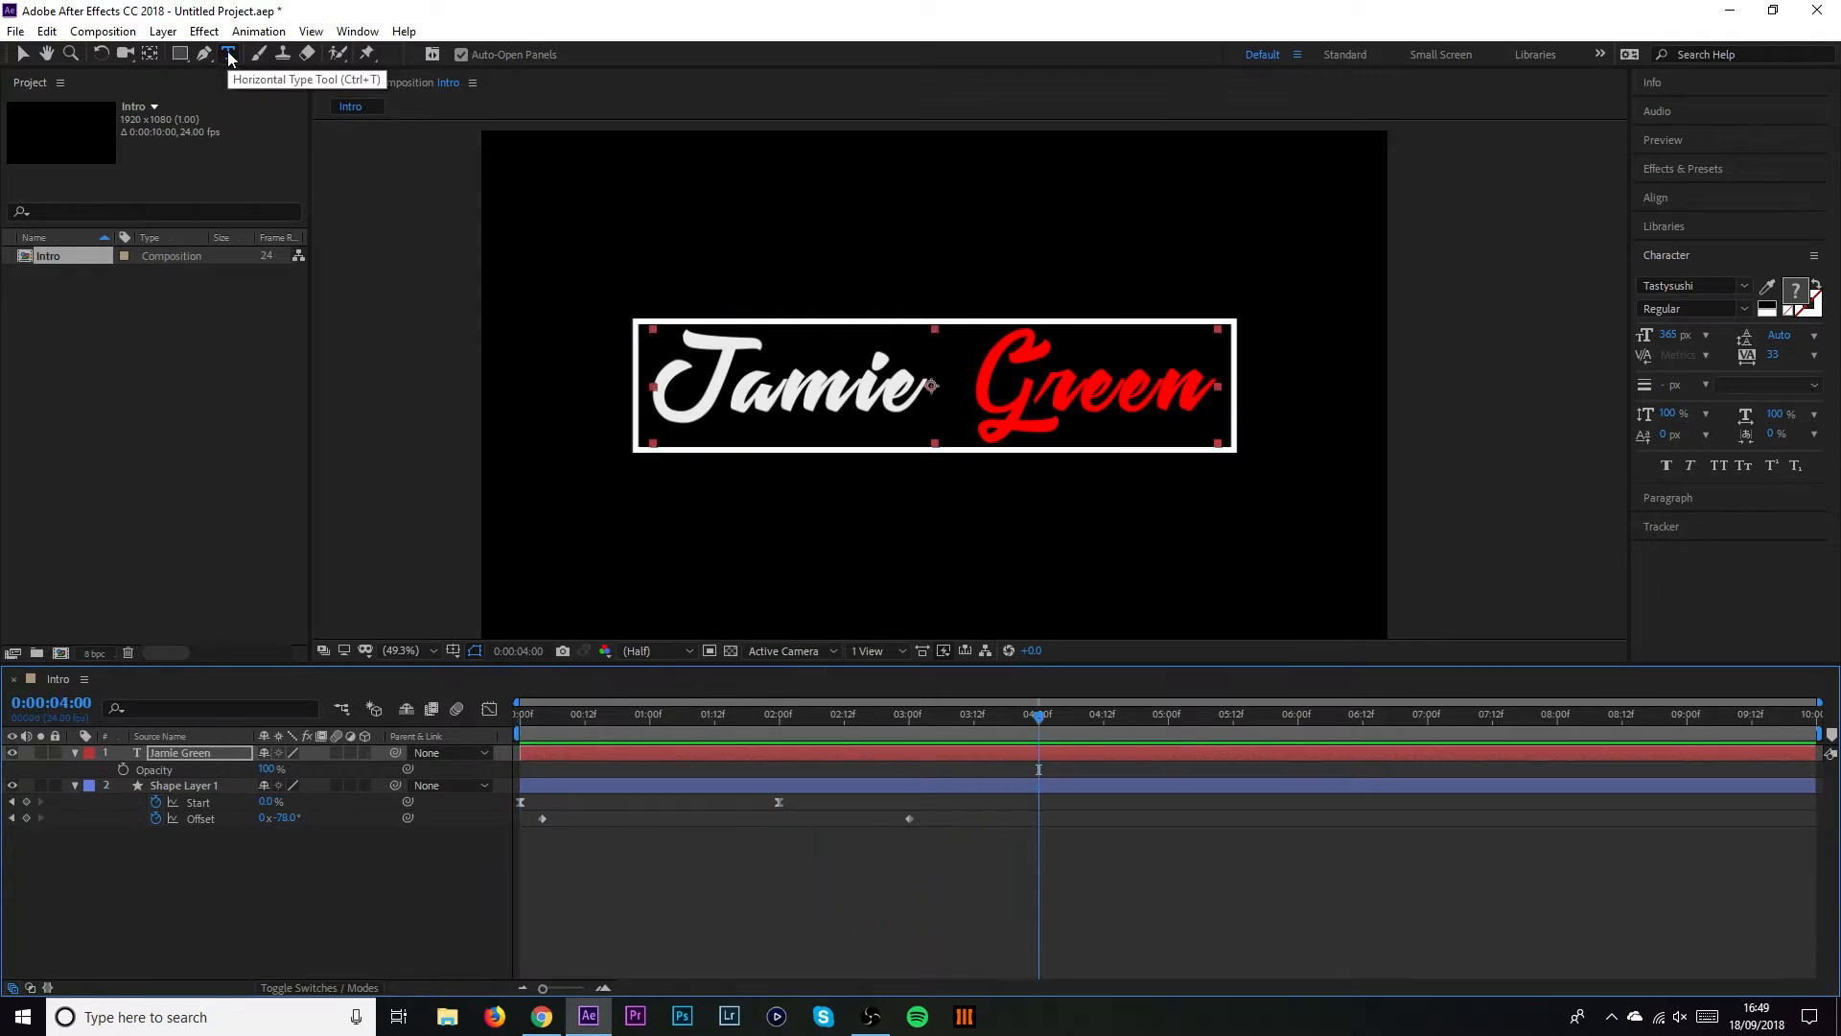
click(23, 54)
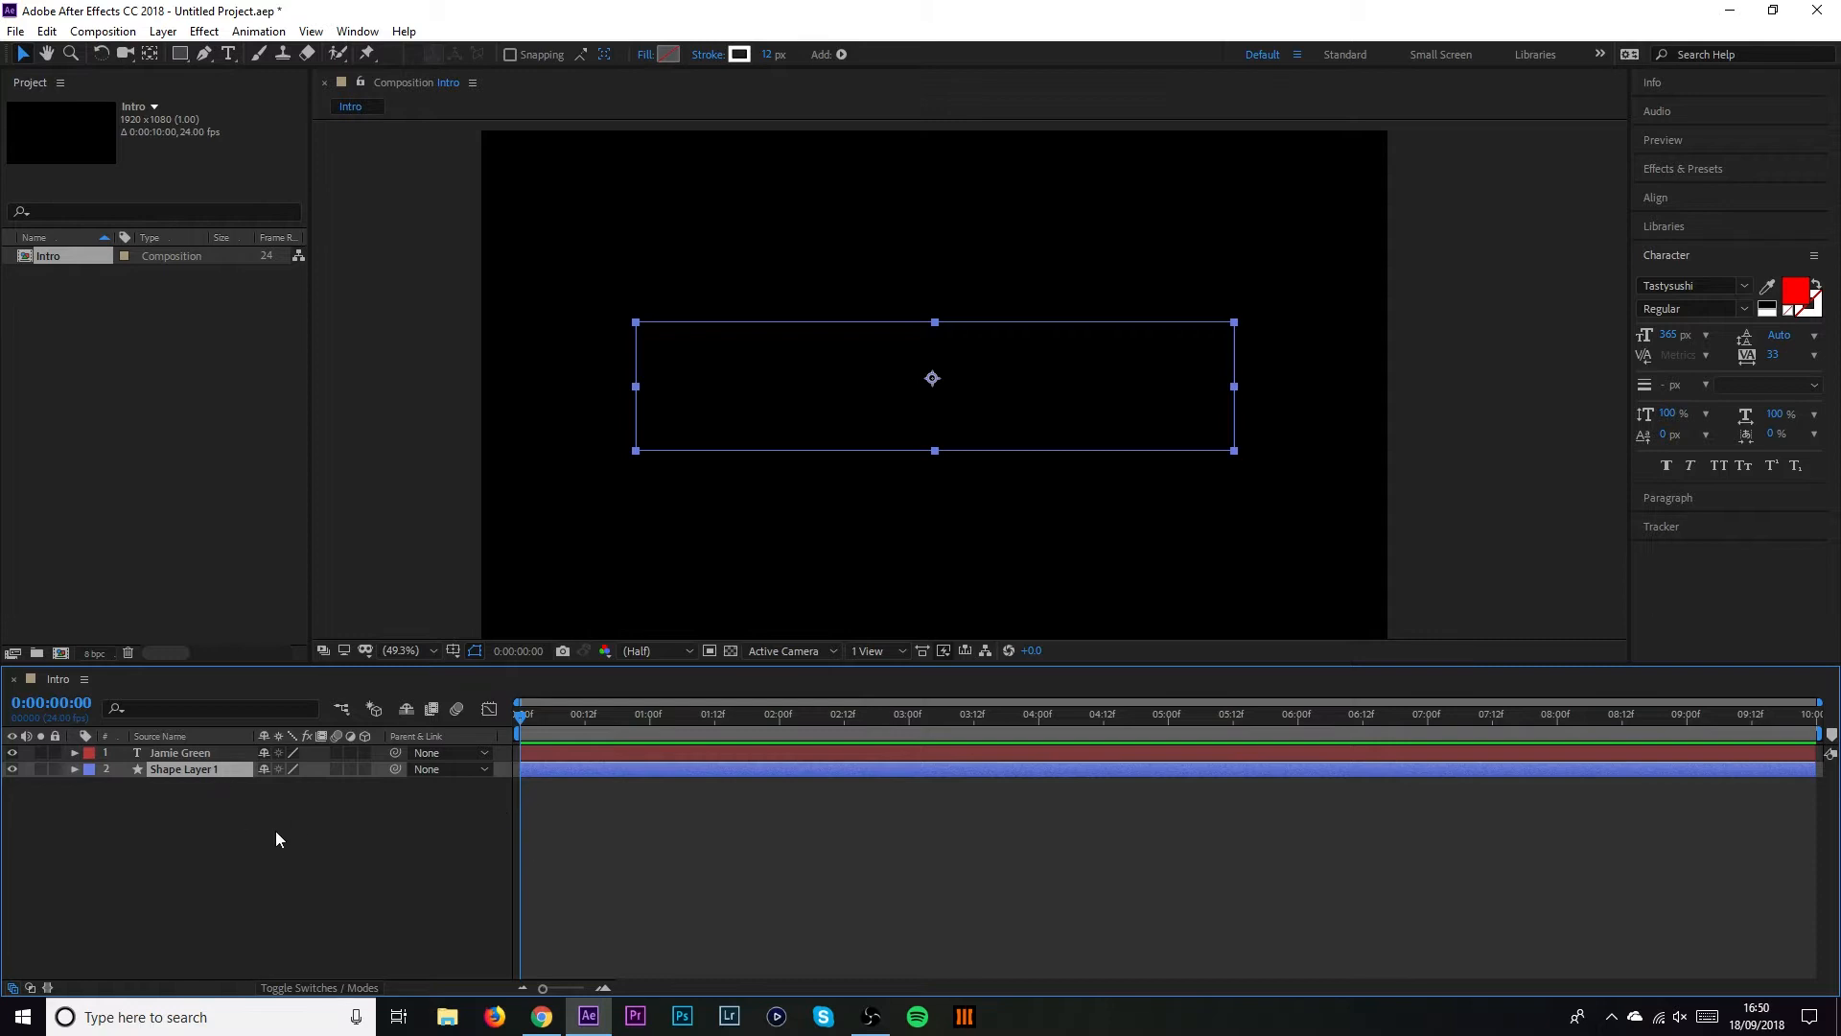
Duplicate Shape Layer 1 and expand the copy down to its rectangle's Stroke 1
key(ctrl+c)
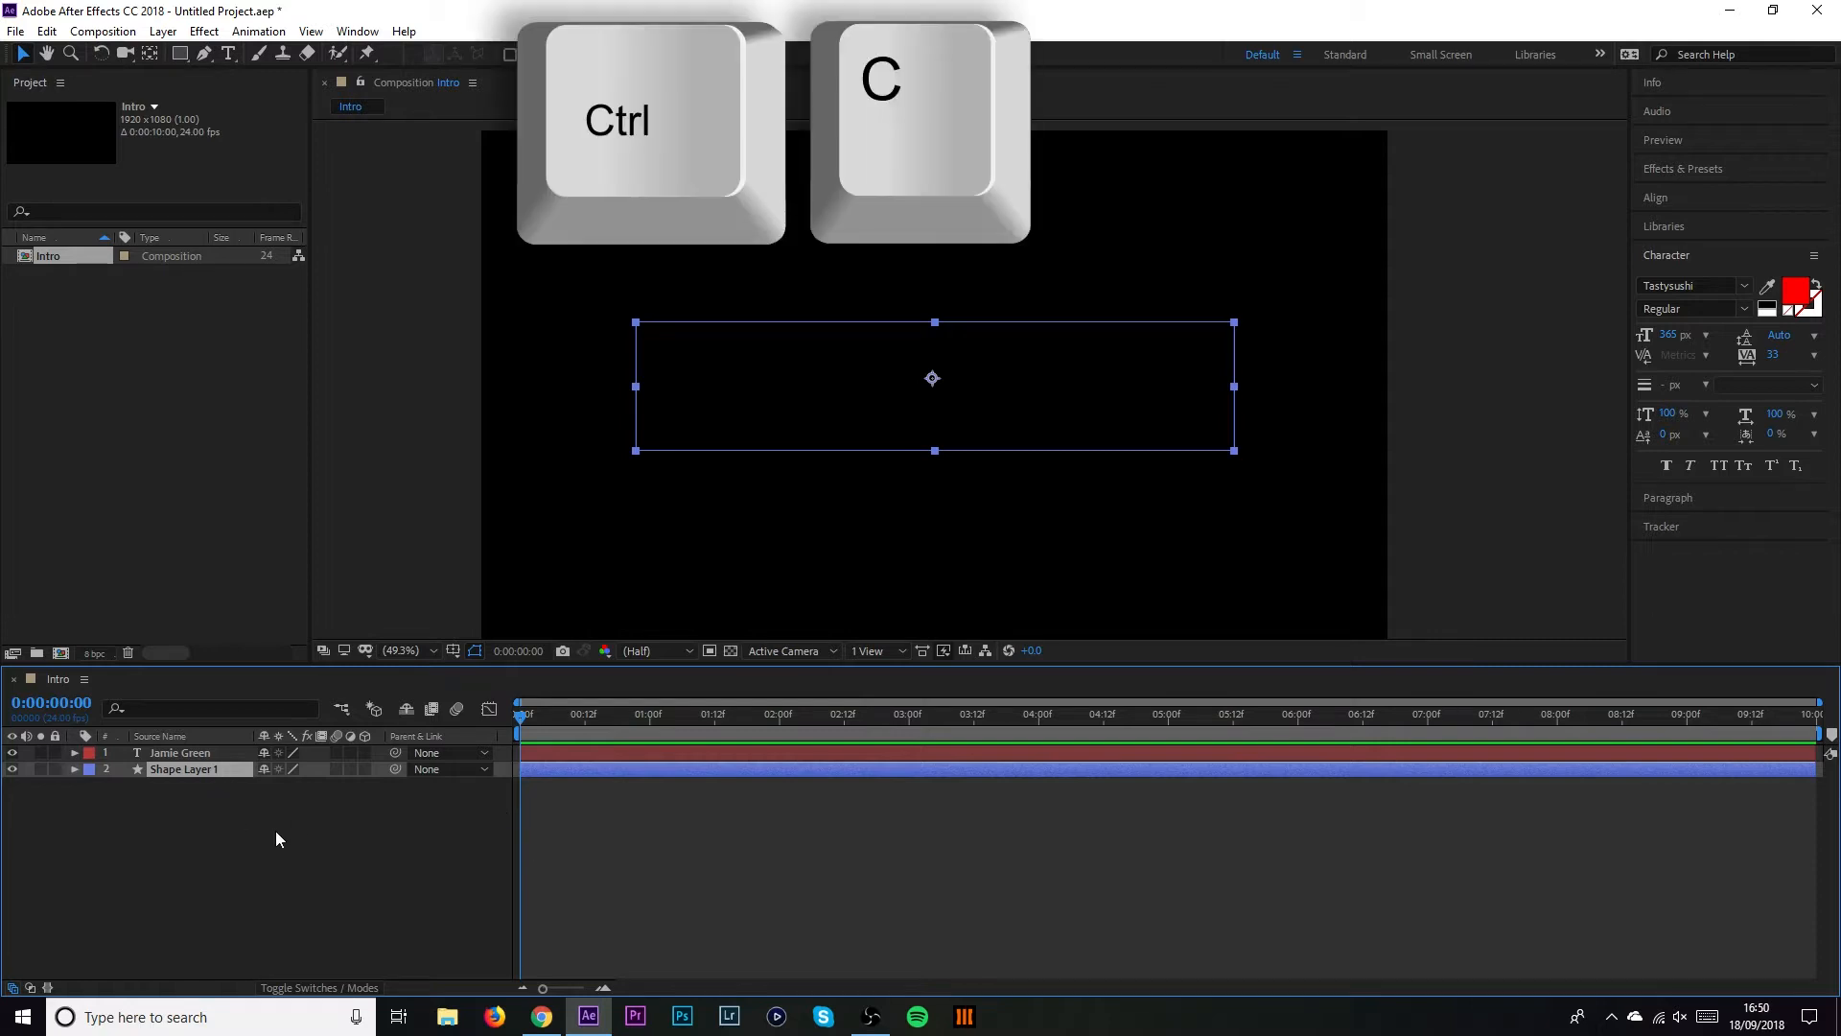
key(ctrl+v)
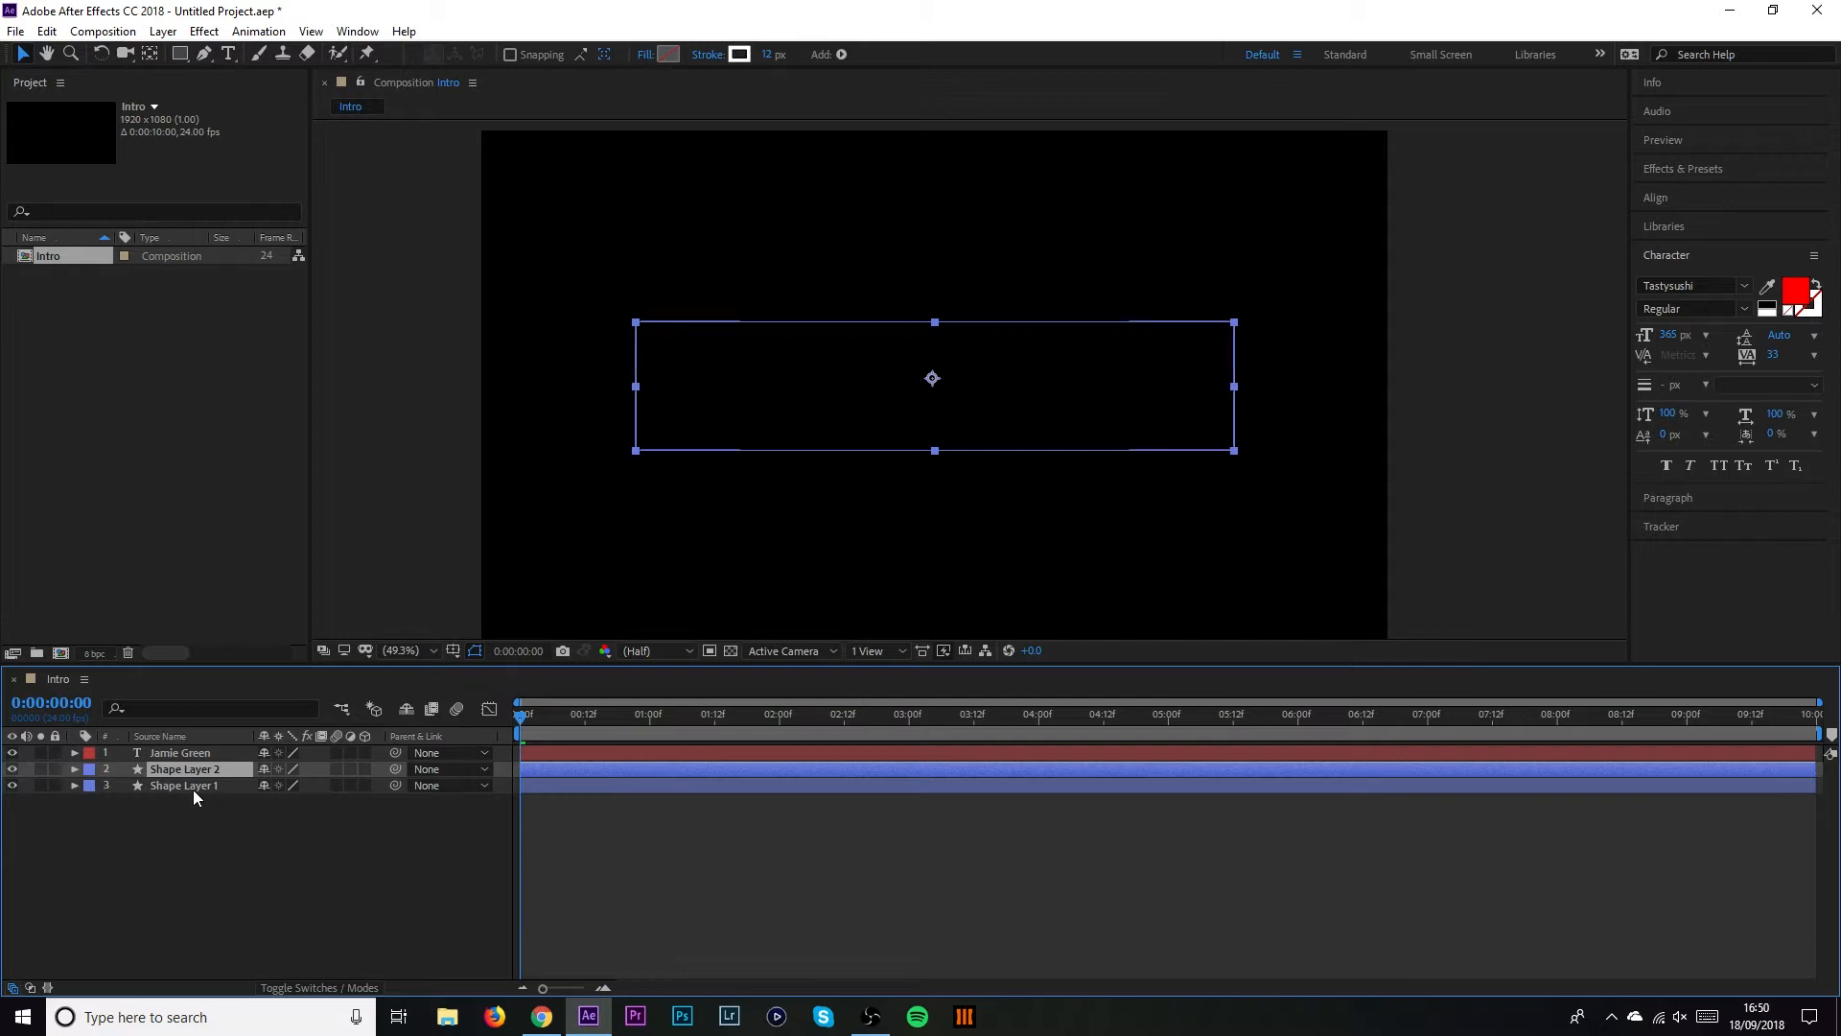
click(75, 770)
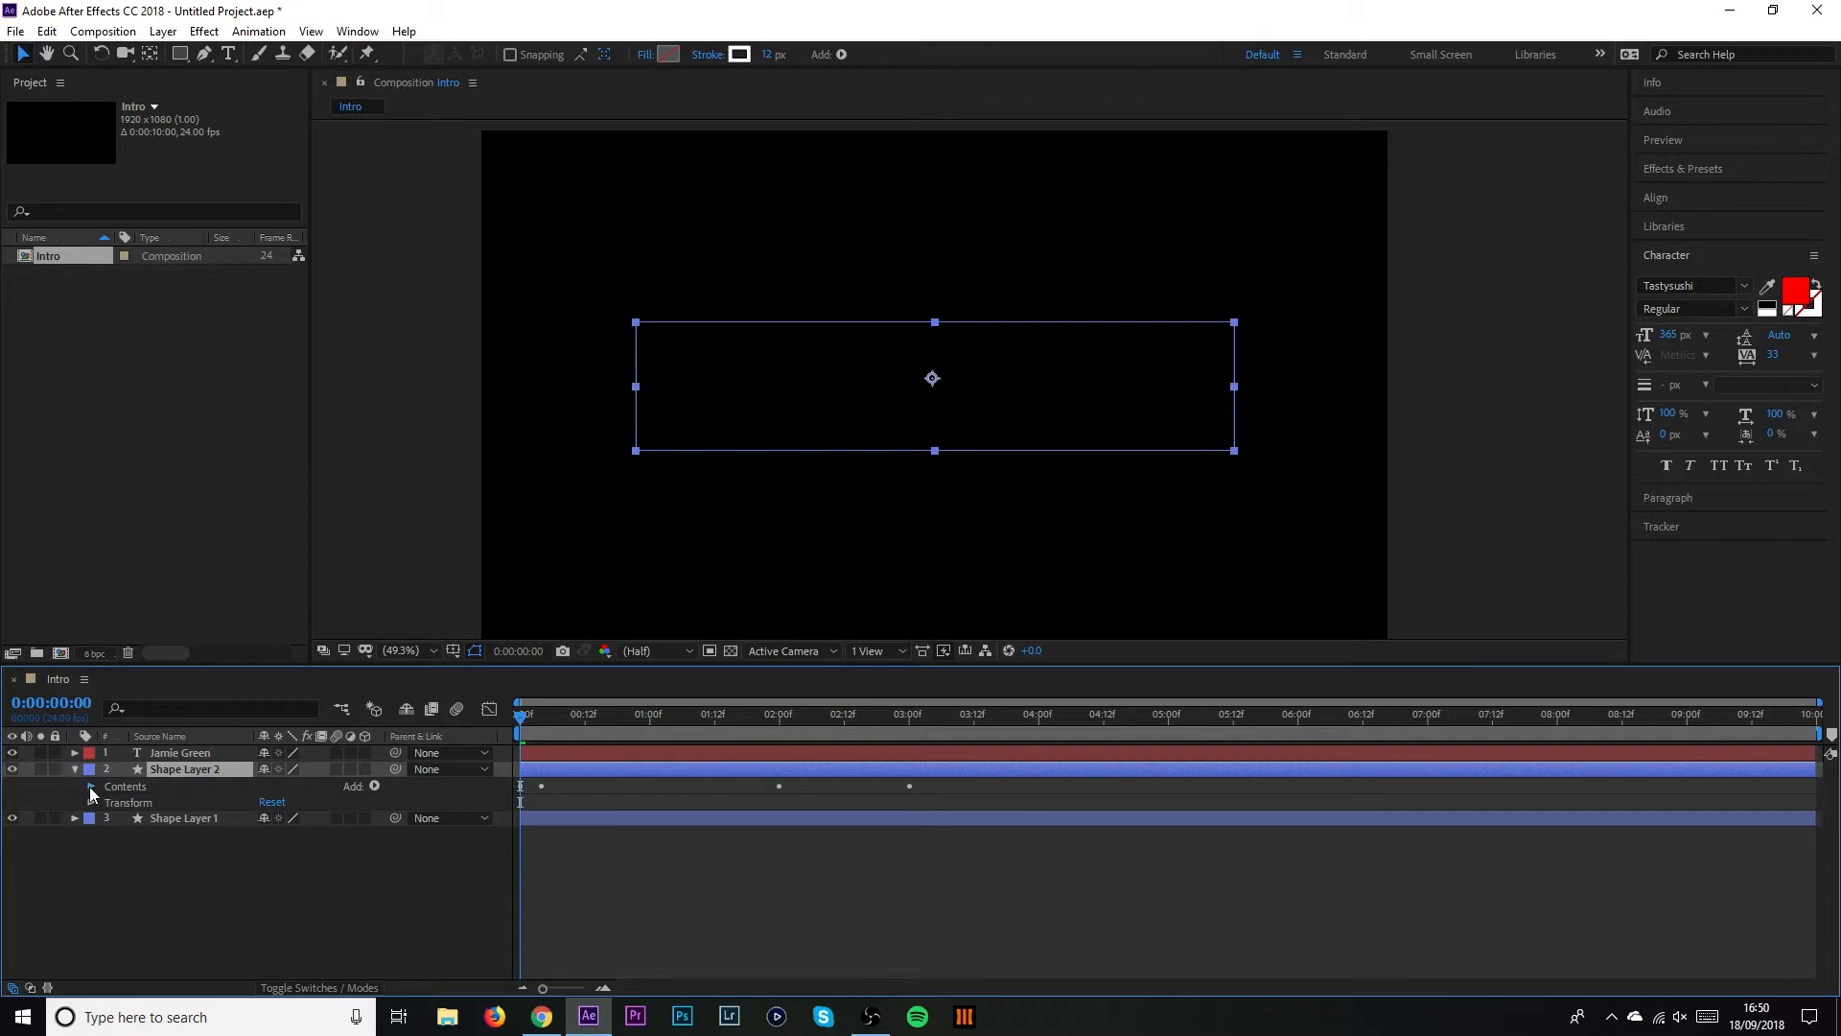
click(91, 787)
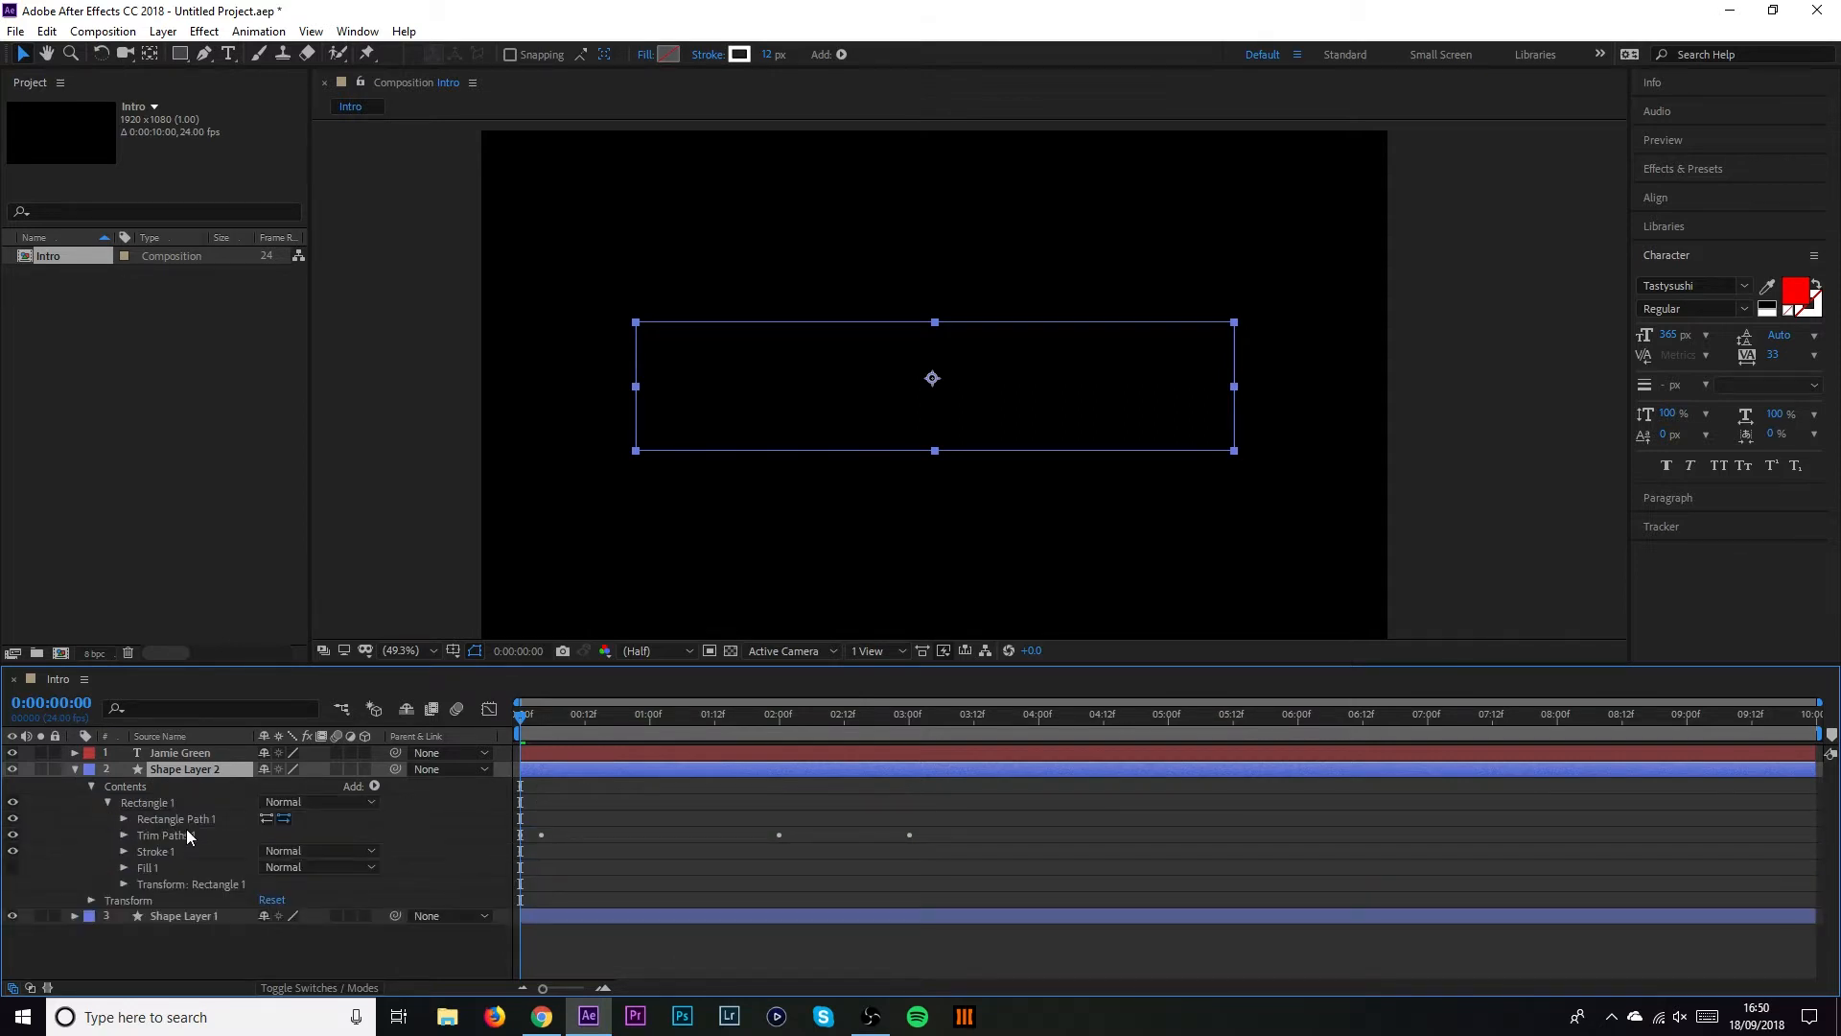
click(124, 851)
Set Shape Layer 2's stroke width to 17
scroll(231, 849, down, 2)
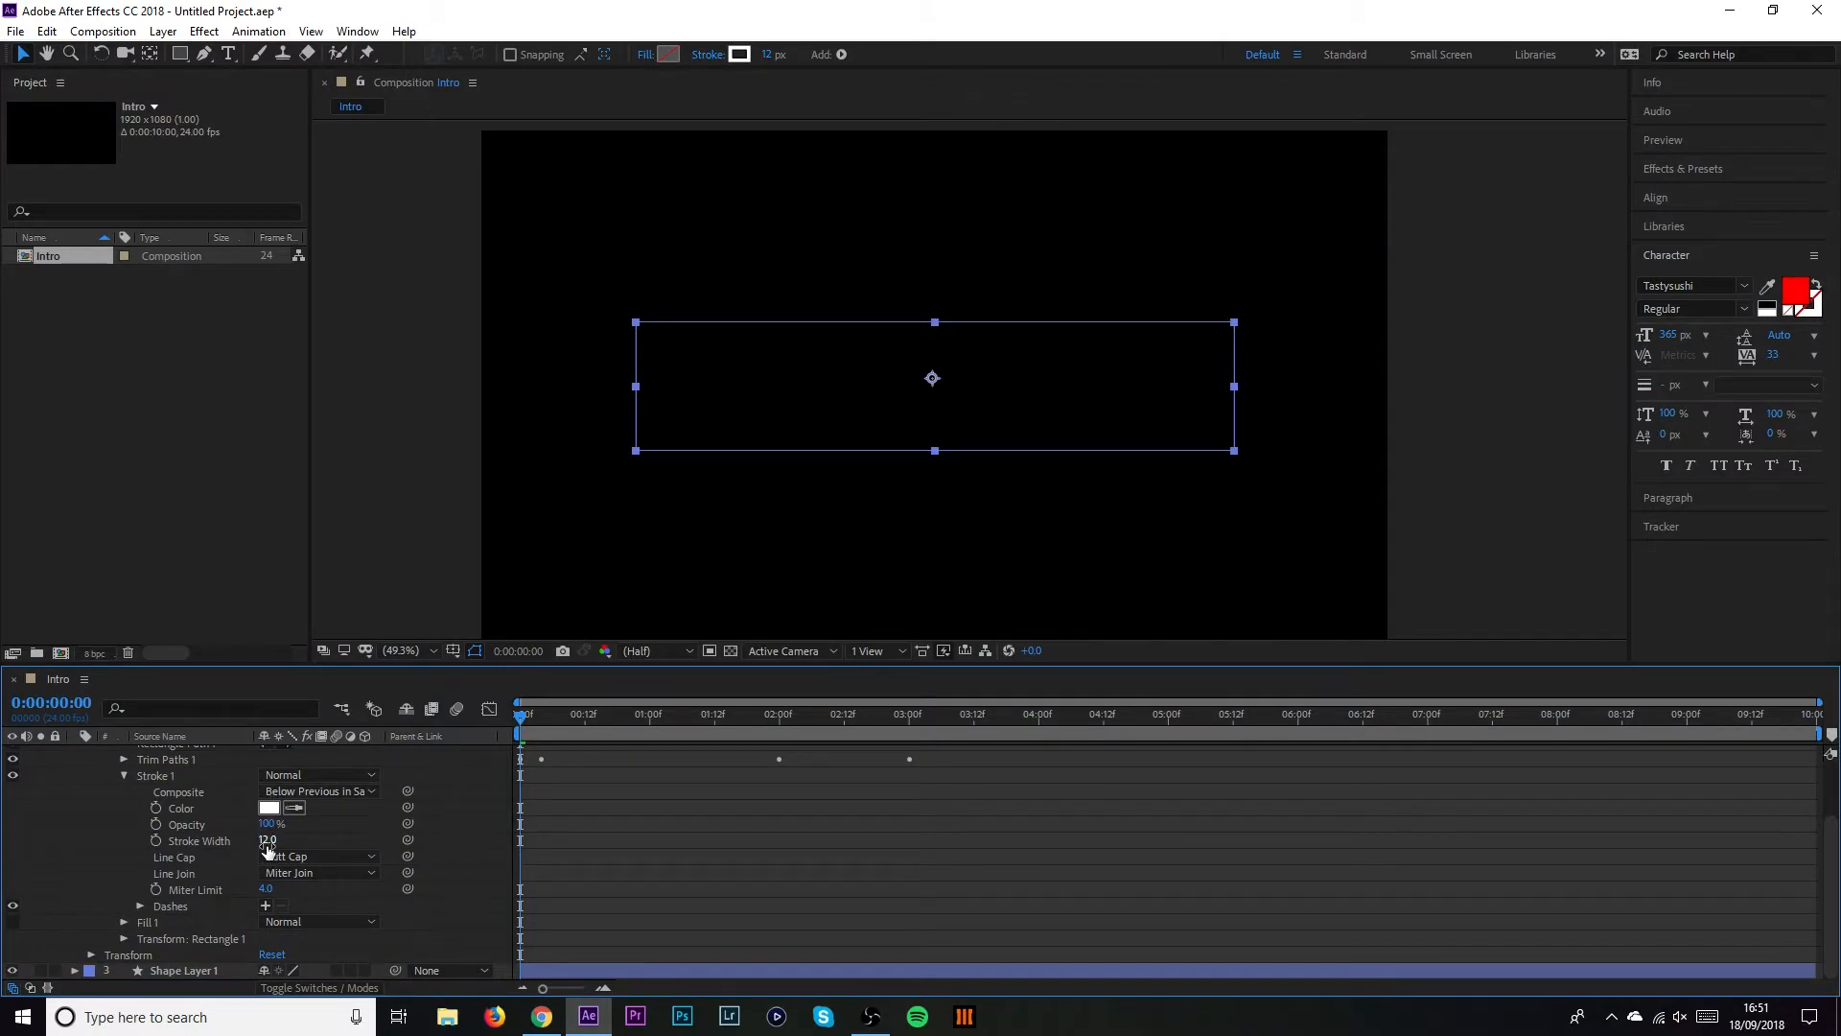
click(268, 841)
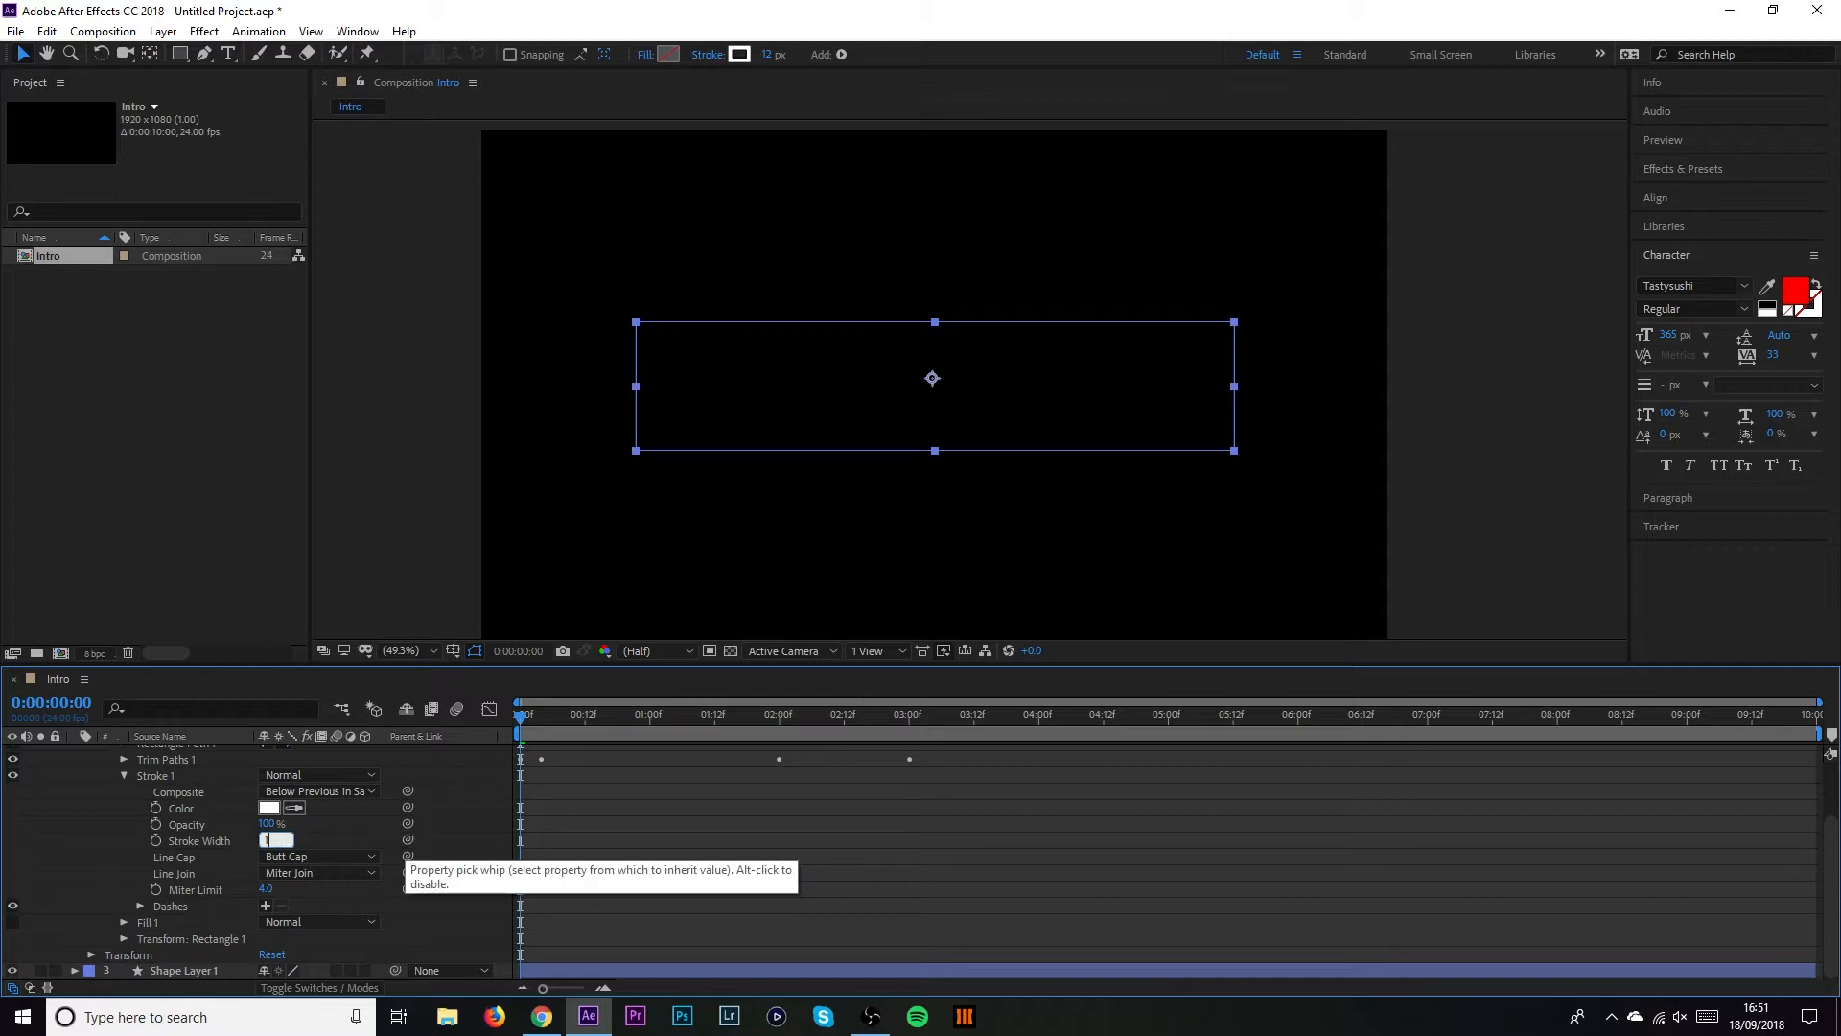
text(17)
key(Return)
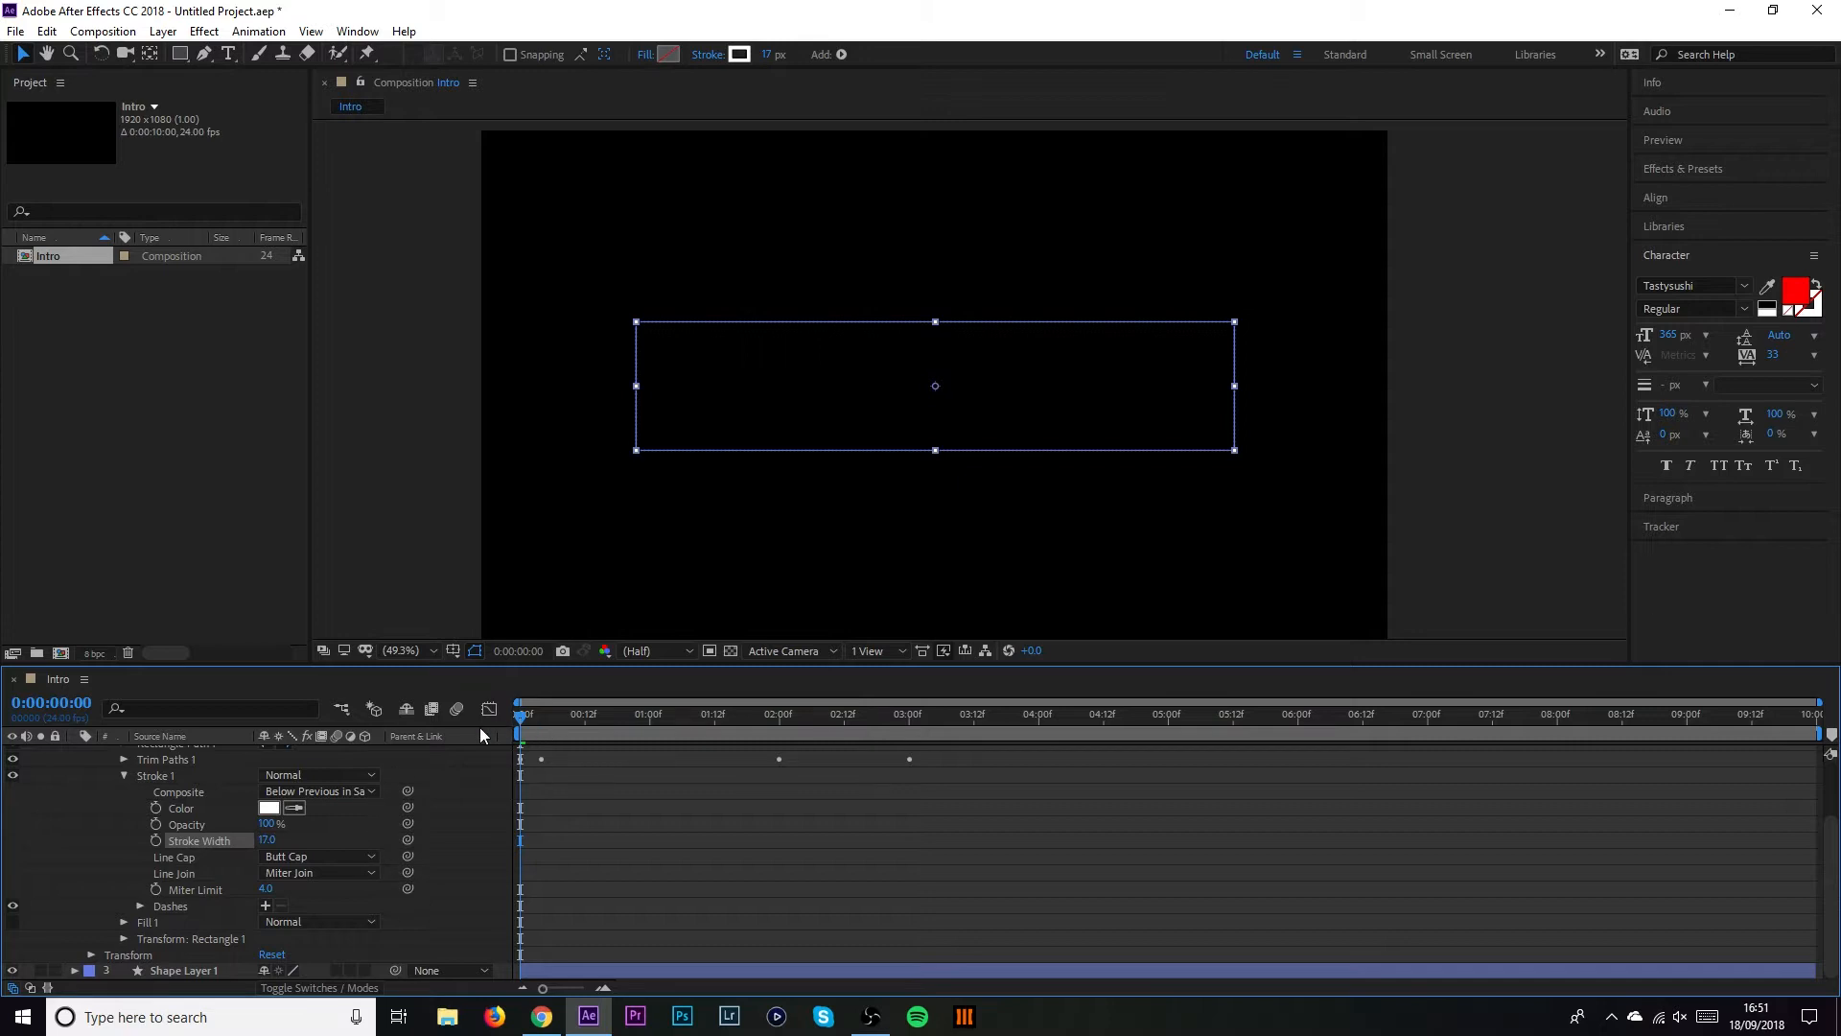
scroll(219, 840, up, 2)
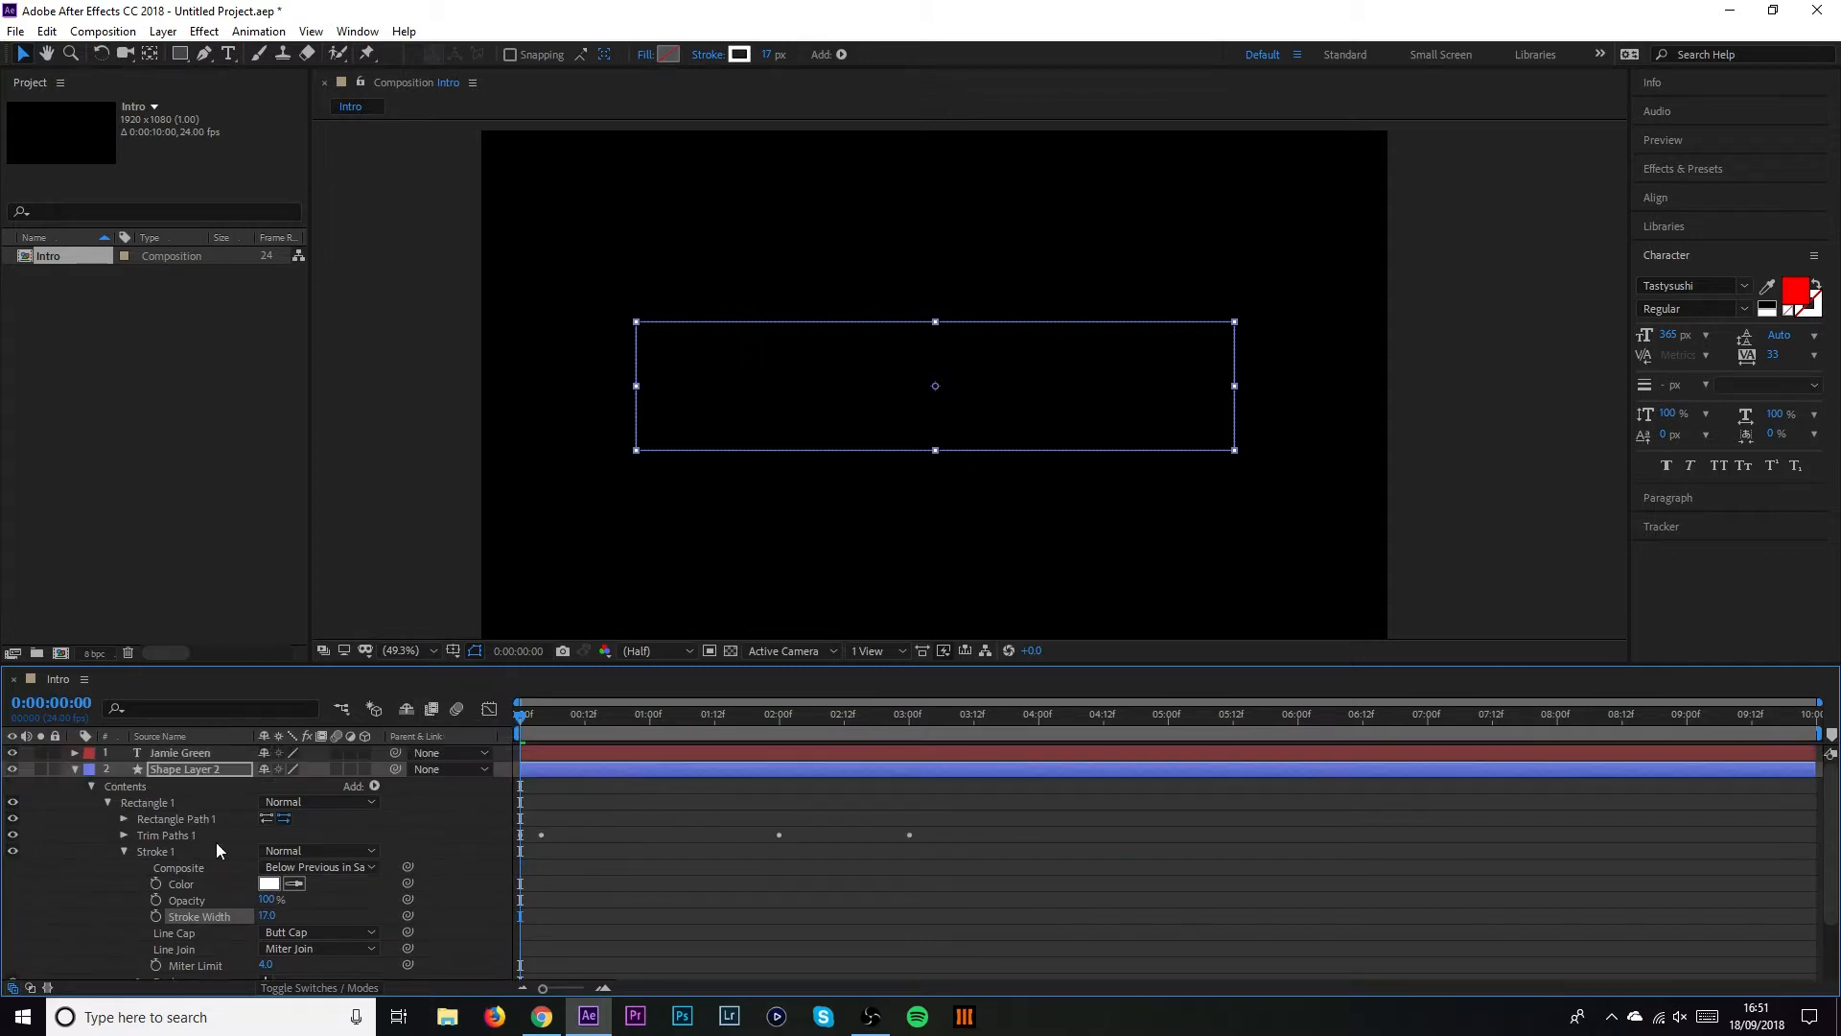
Collapse Shape Layer 2 and change Shape Layer 1's Stroke 1 colour to red FF0000
click(74, 771)
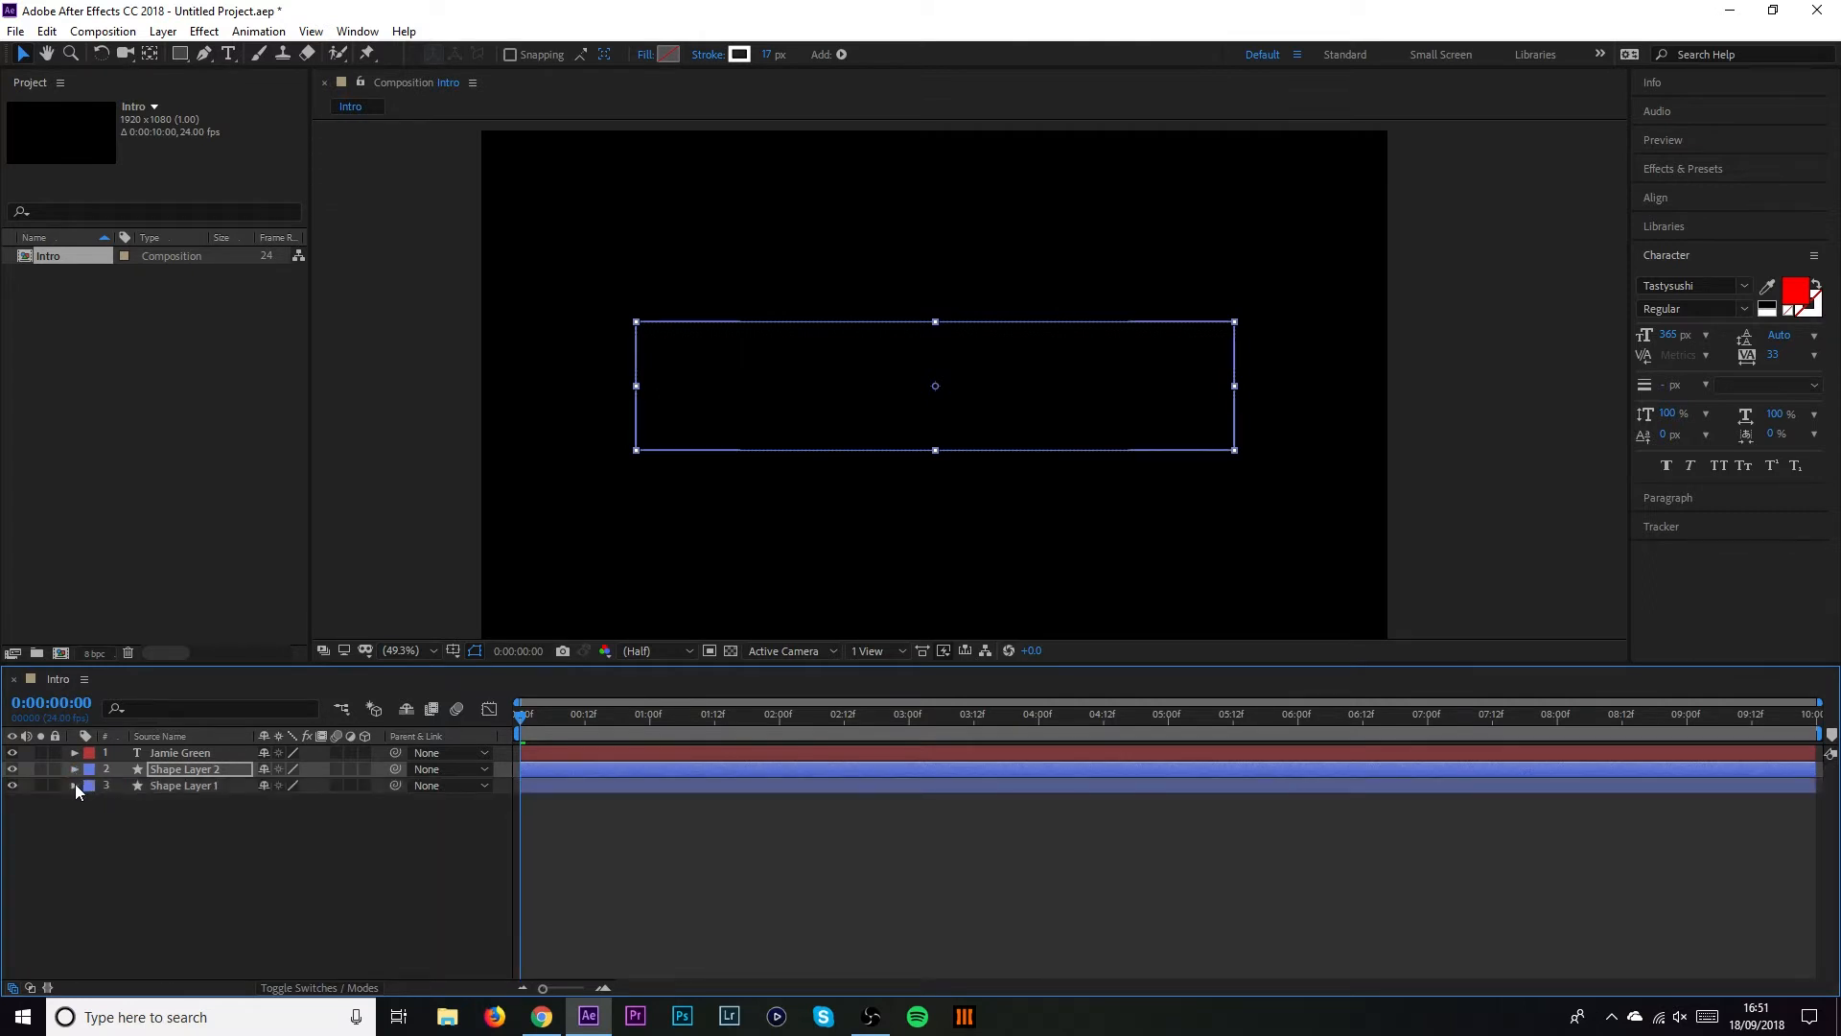
click(75, 784)
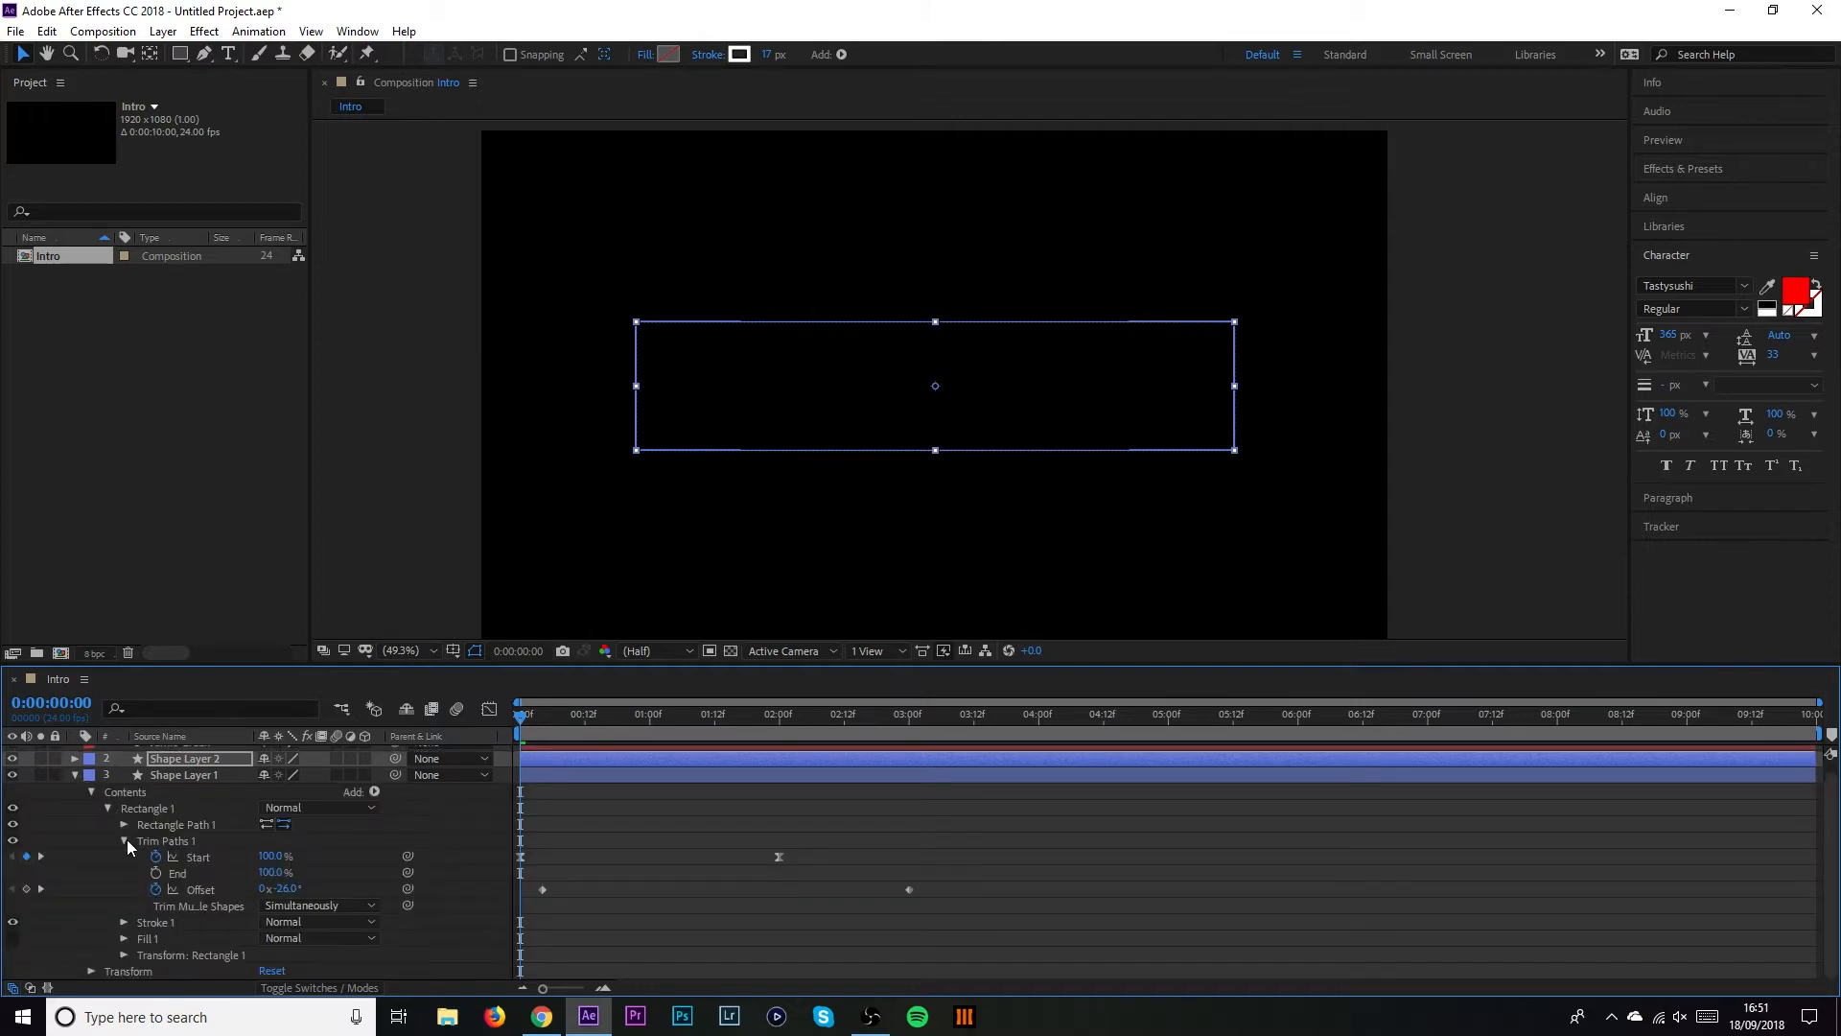
click(123, 840)
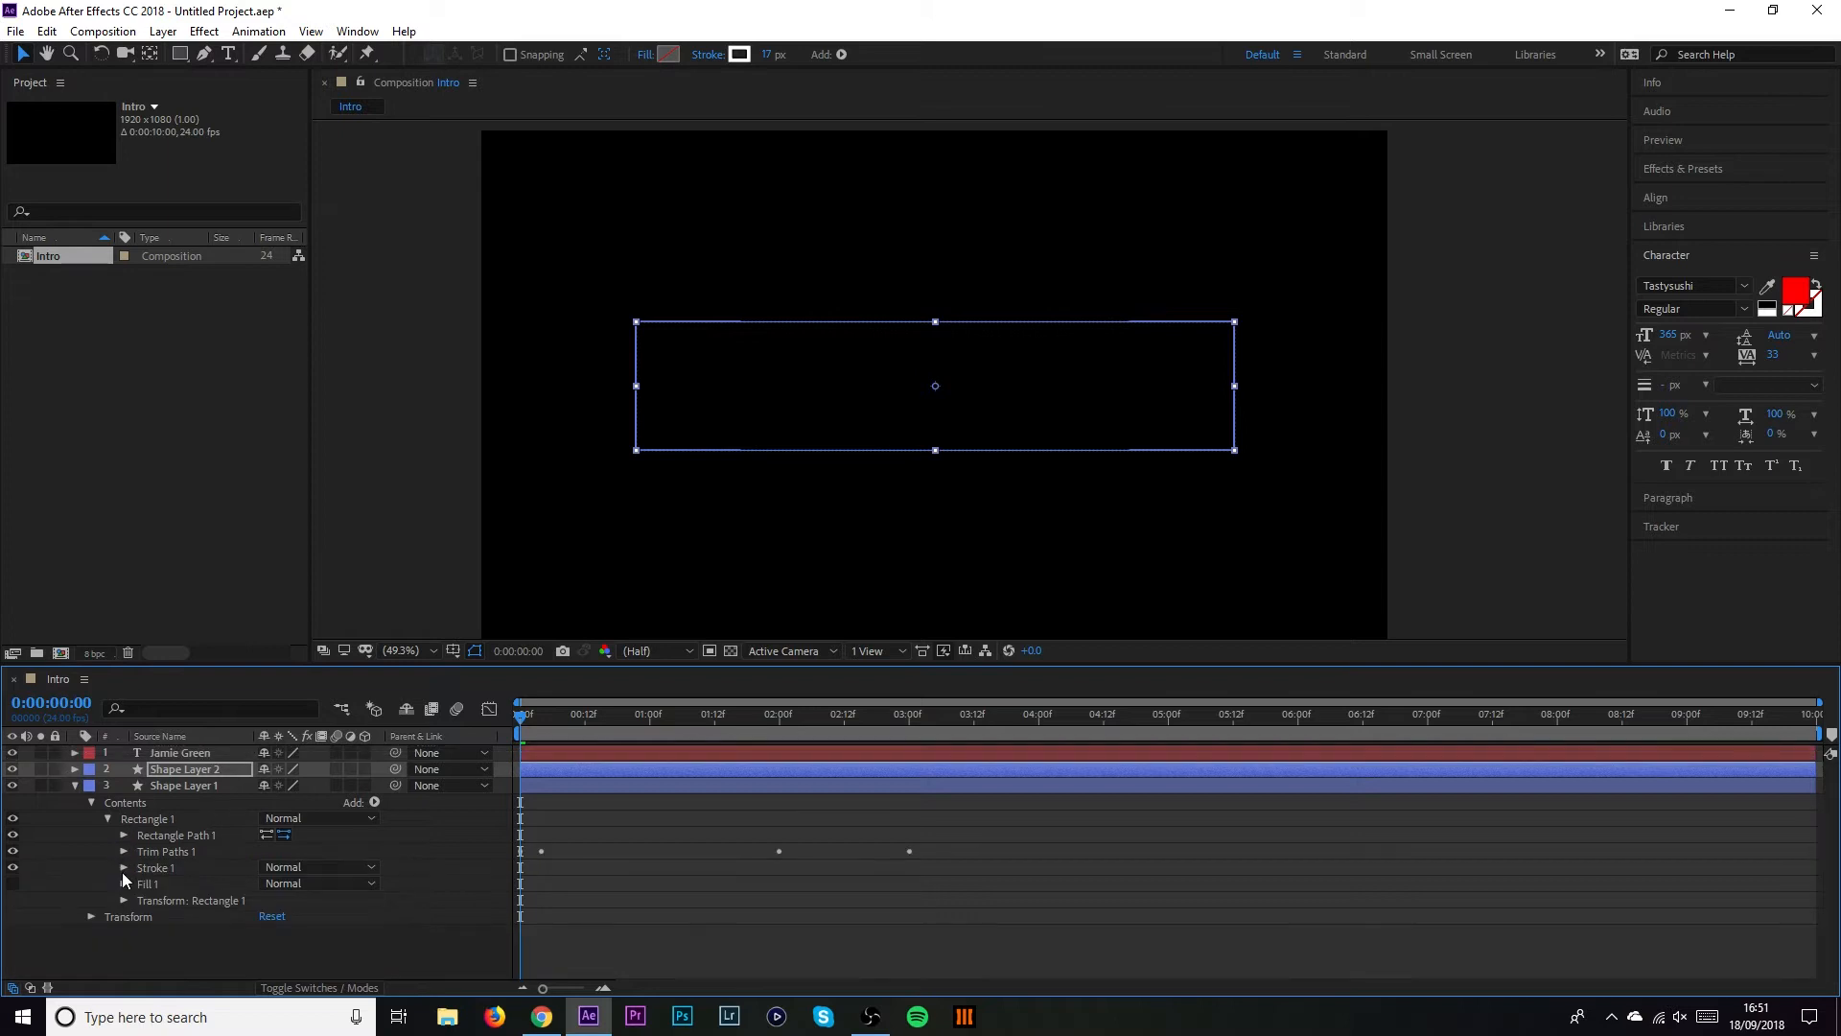
click(124, 868)
scroll(189, 865, down, 2)
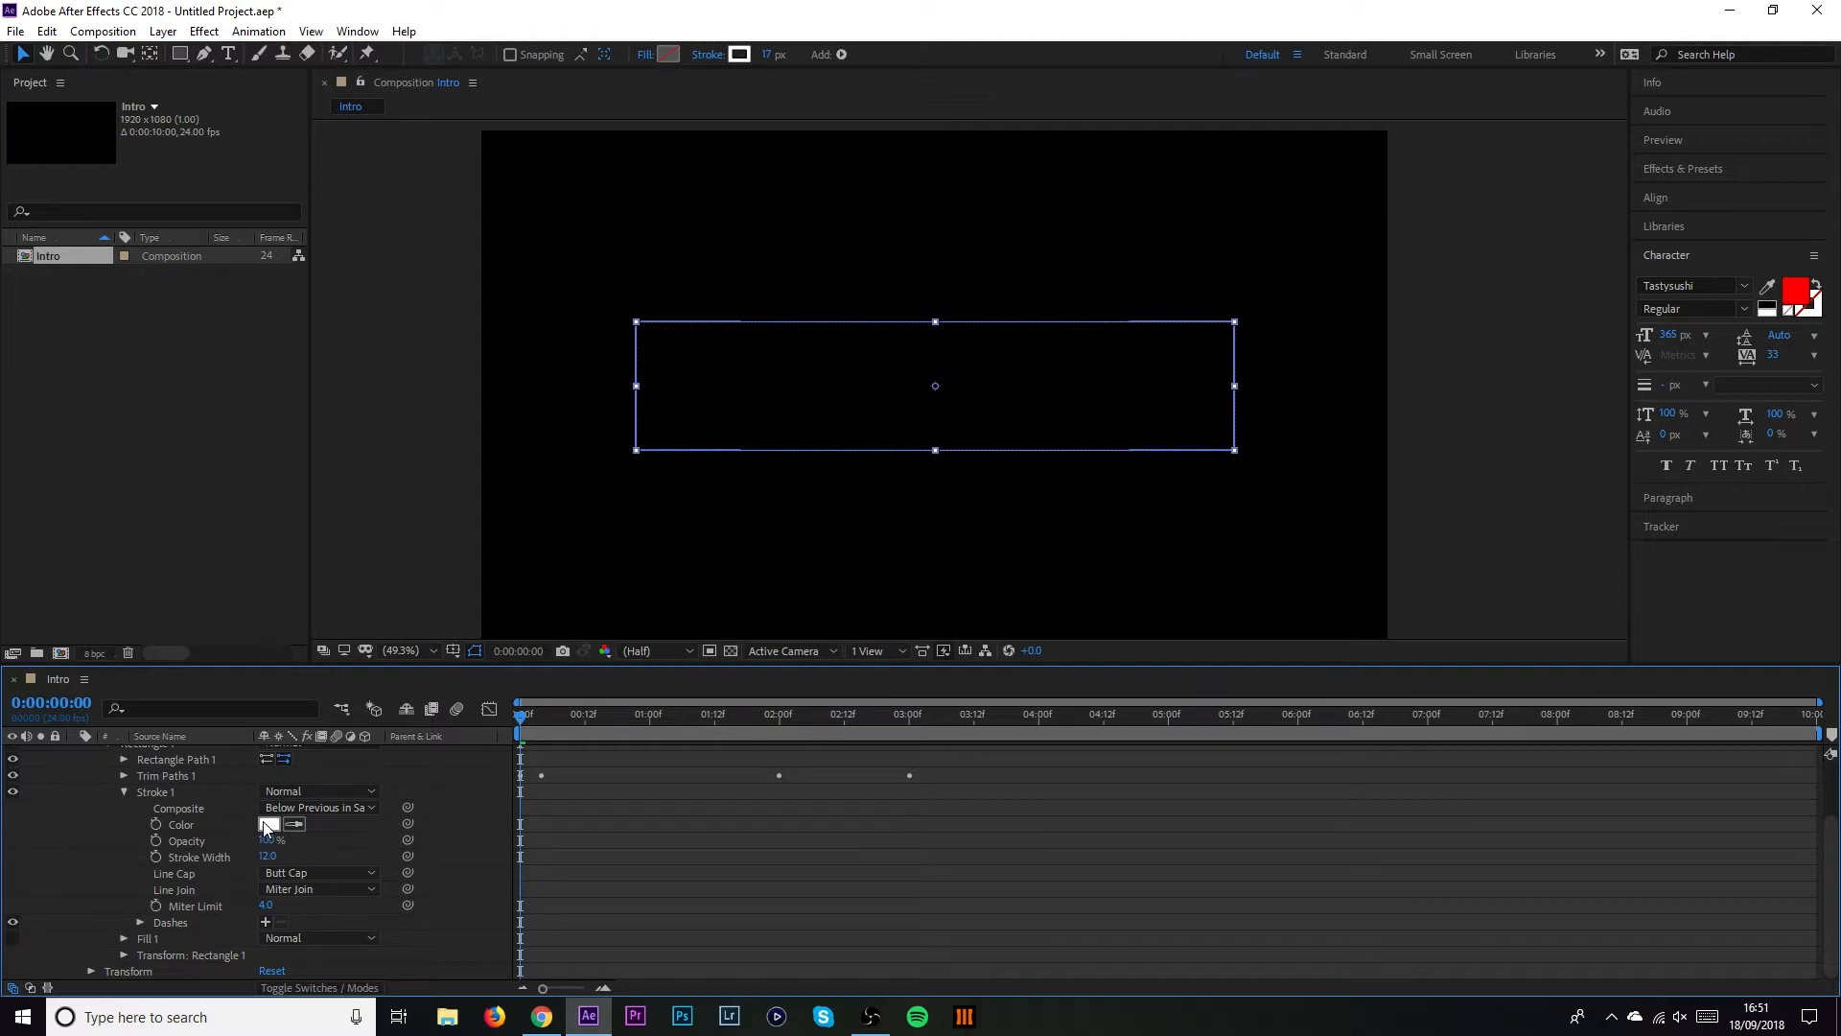
click(268, 825)
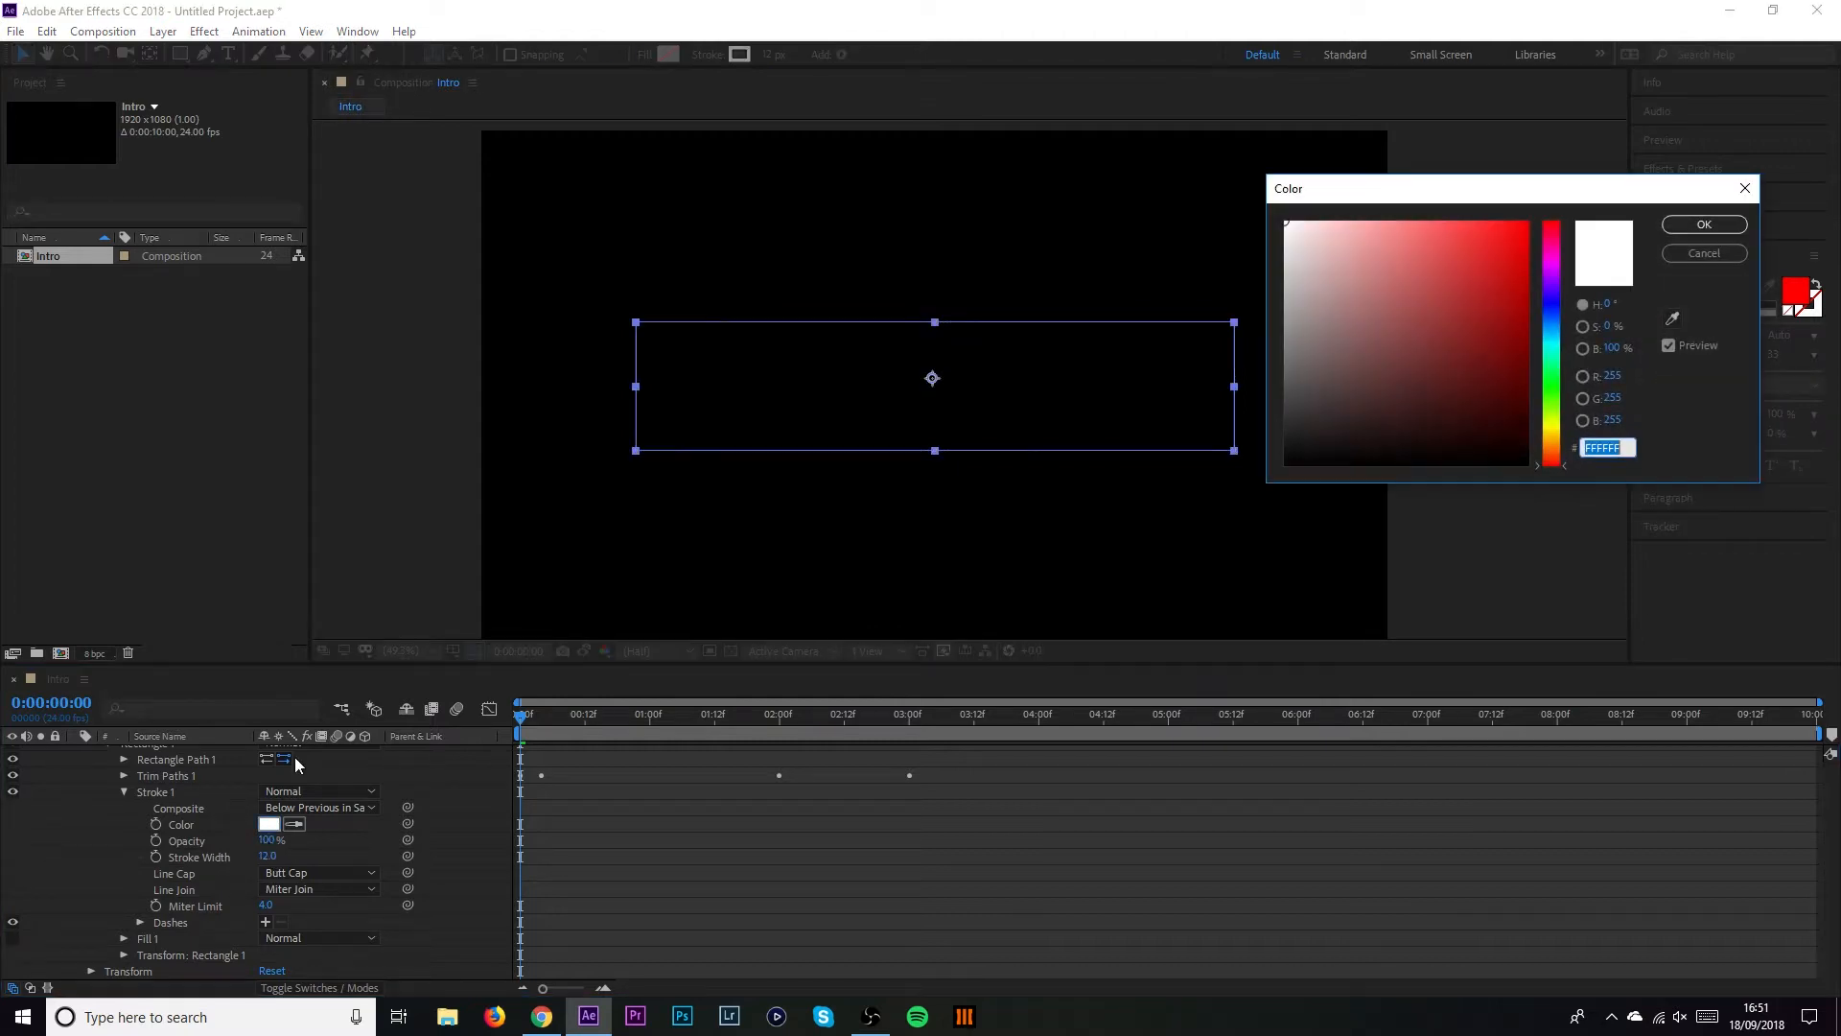
drag(1368, 351, 1527, 223)
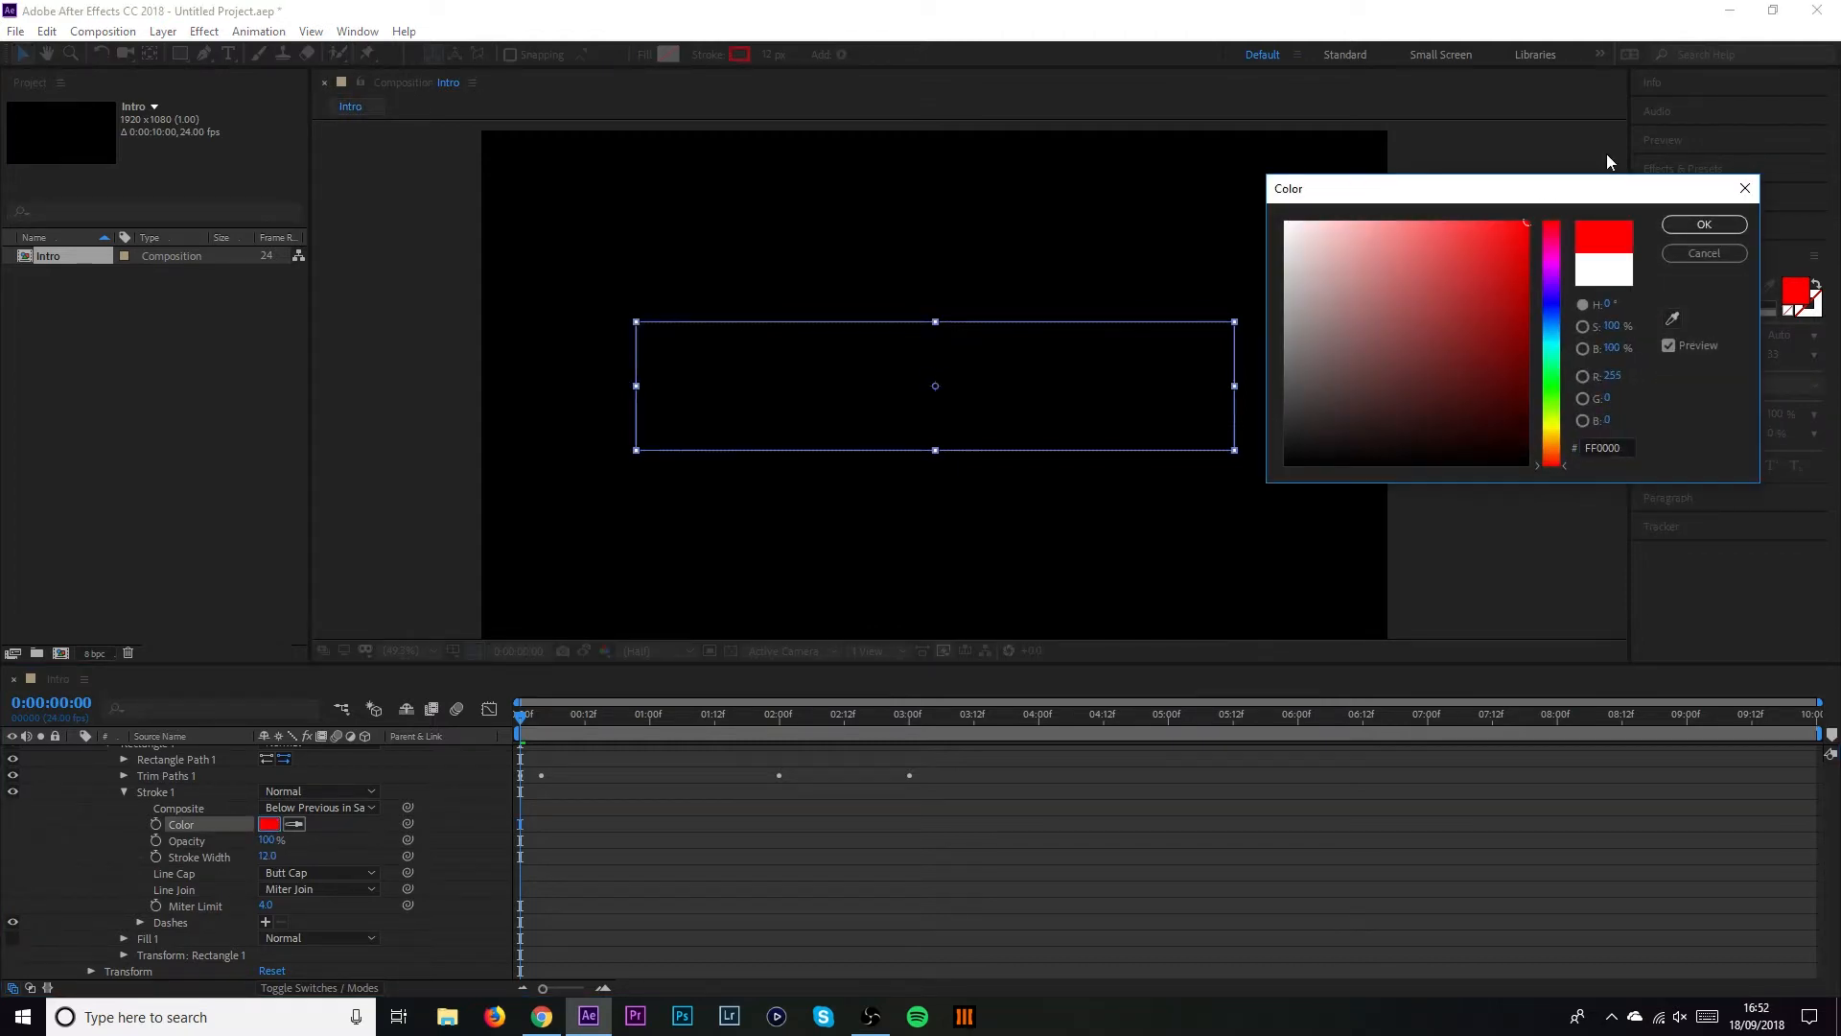
click(1704, 225)
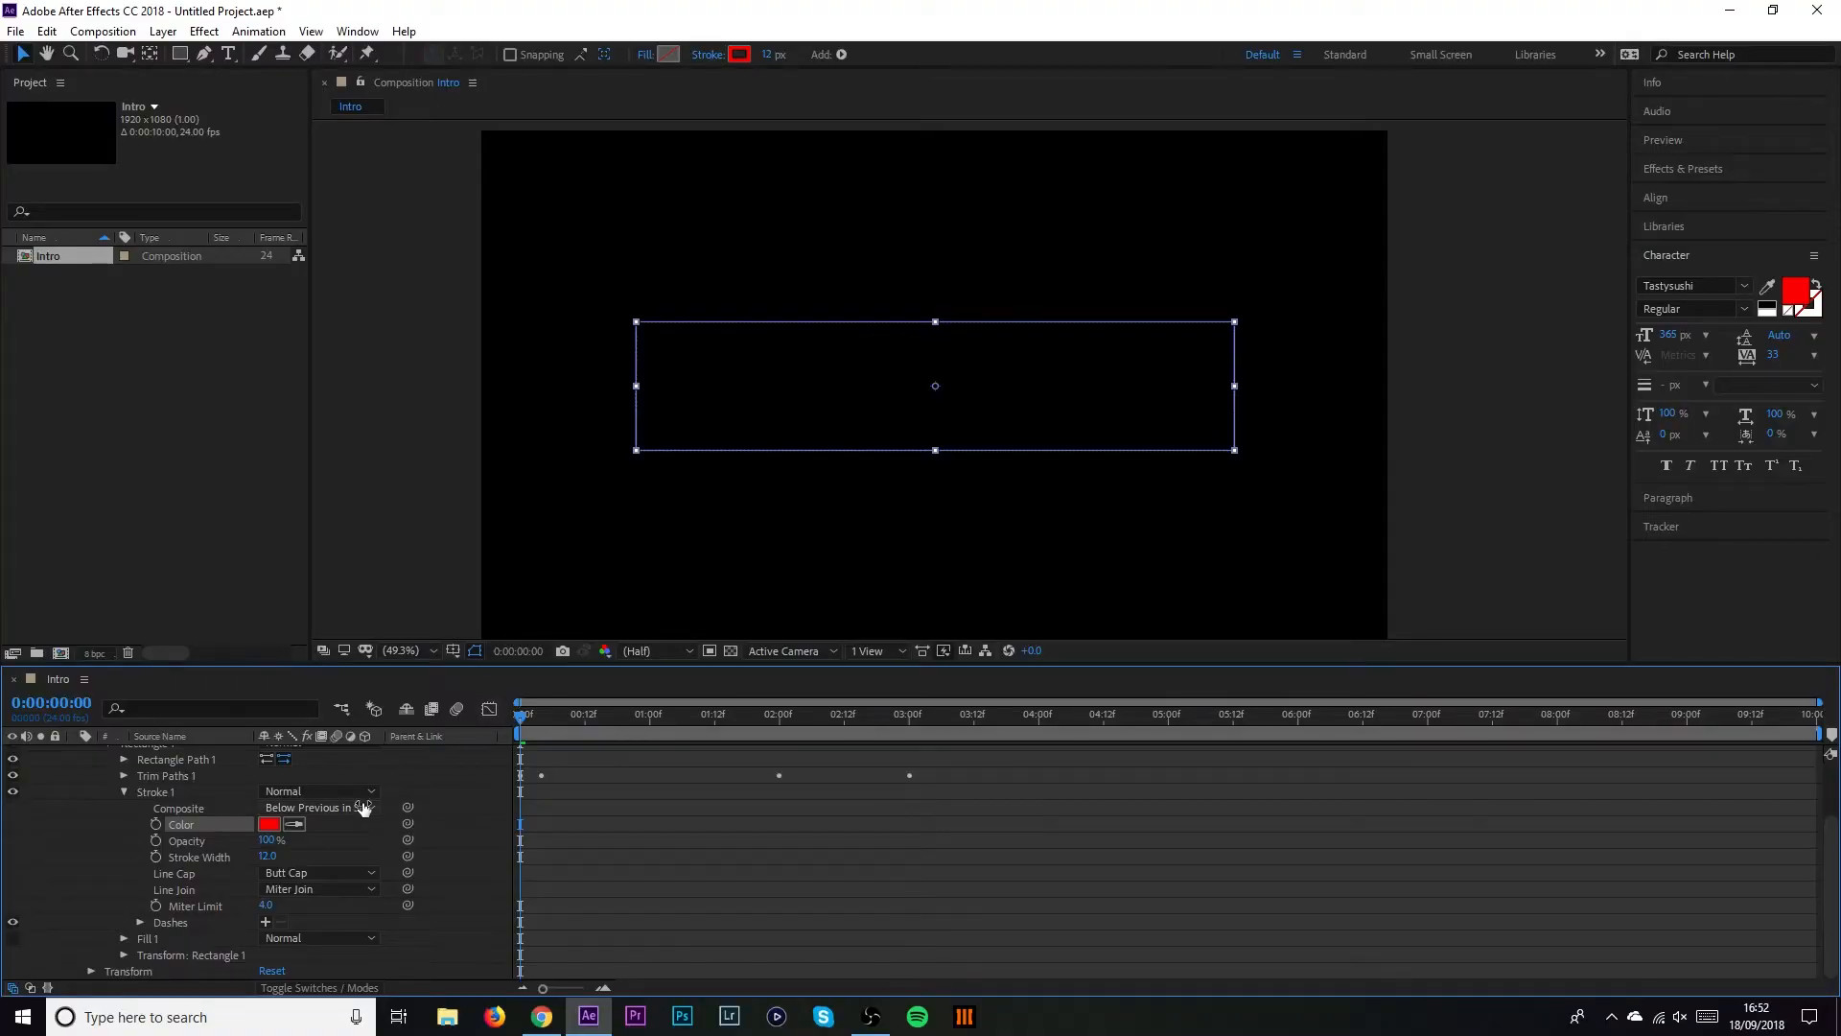
scroll(316, 835, up, 2)
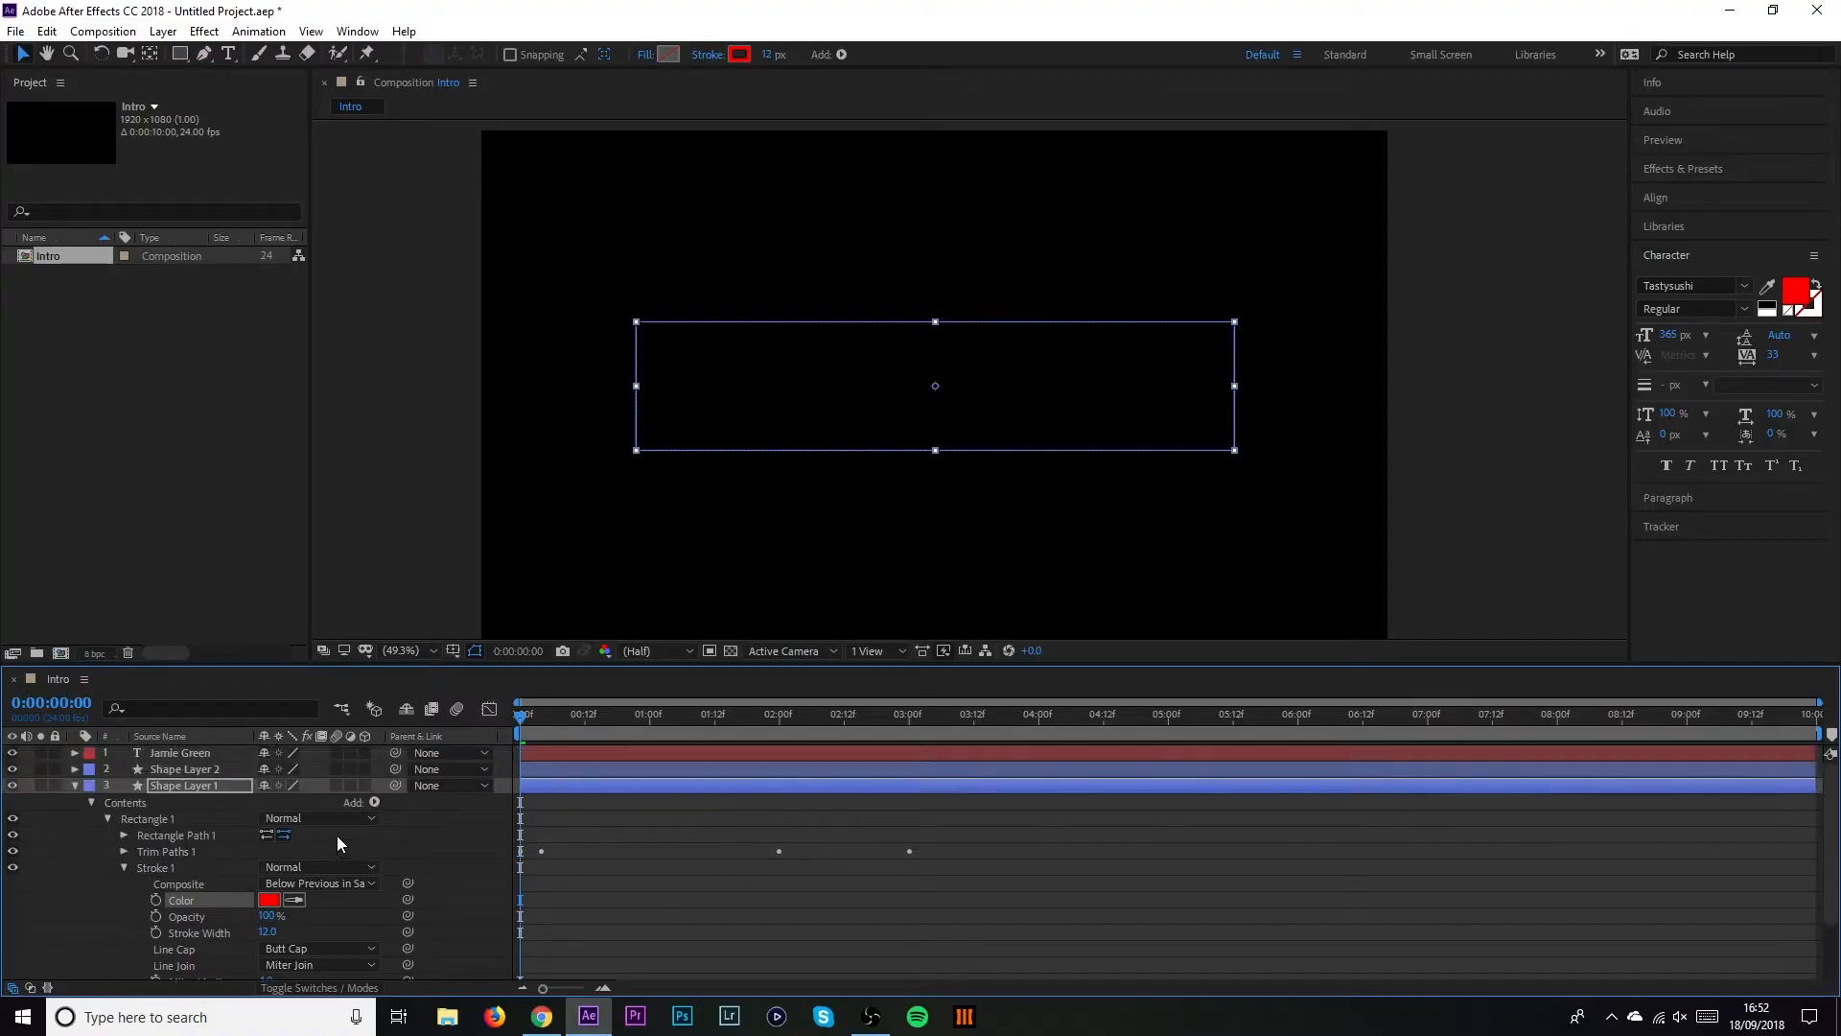
Collapse Shape Layer 1, preview the title animation, then return near the start
click(76, 786)
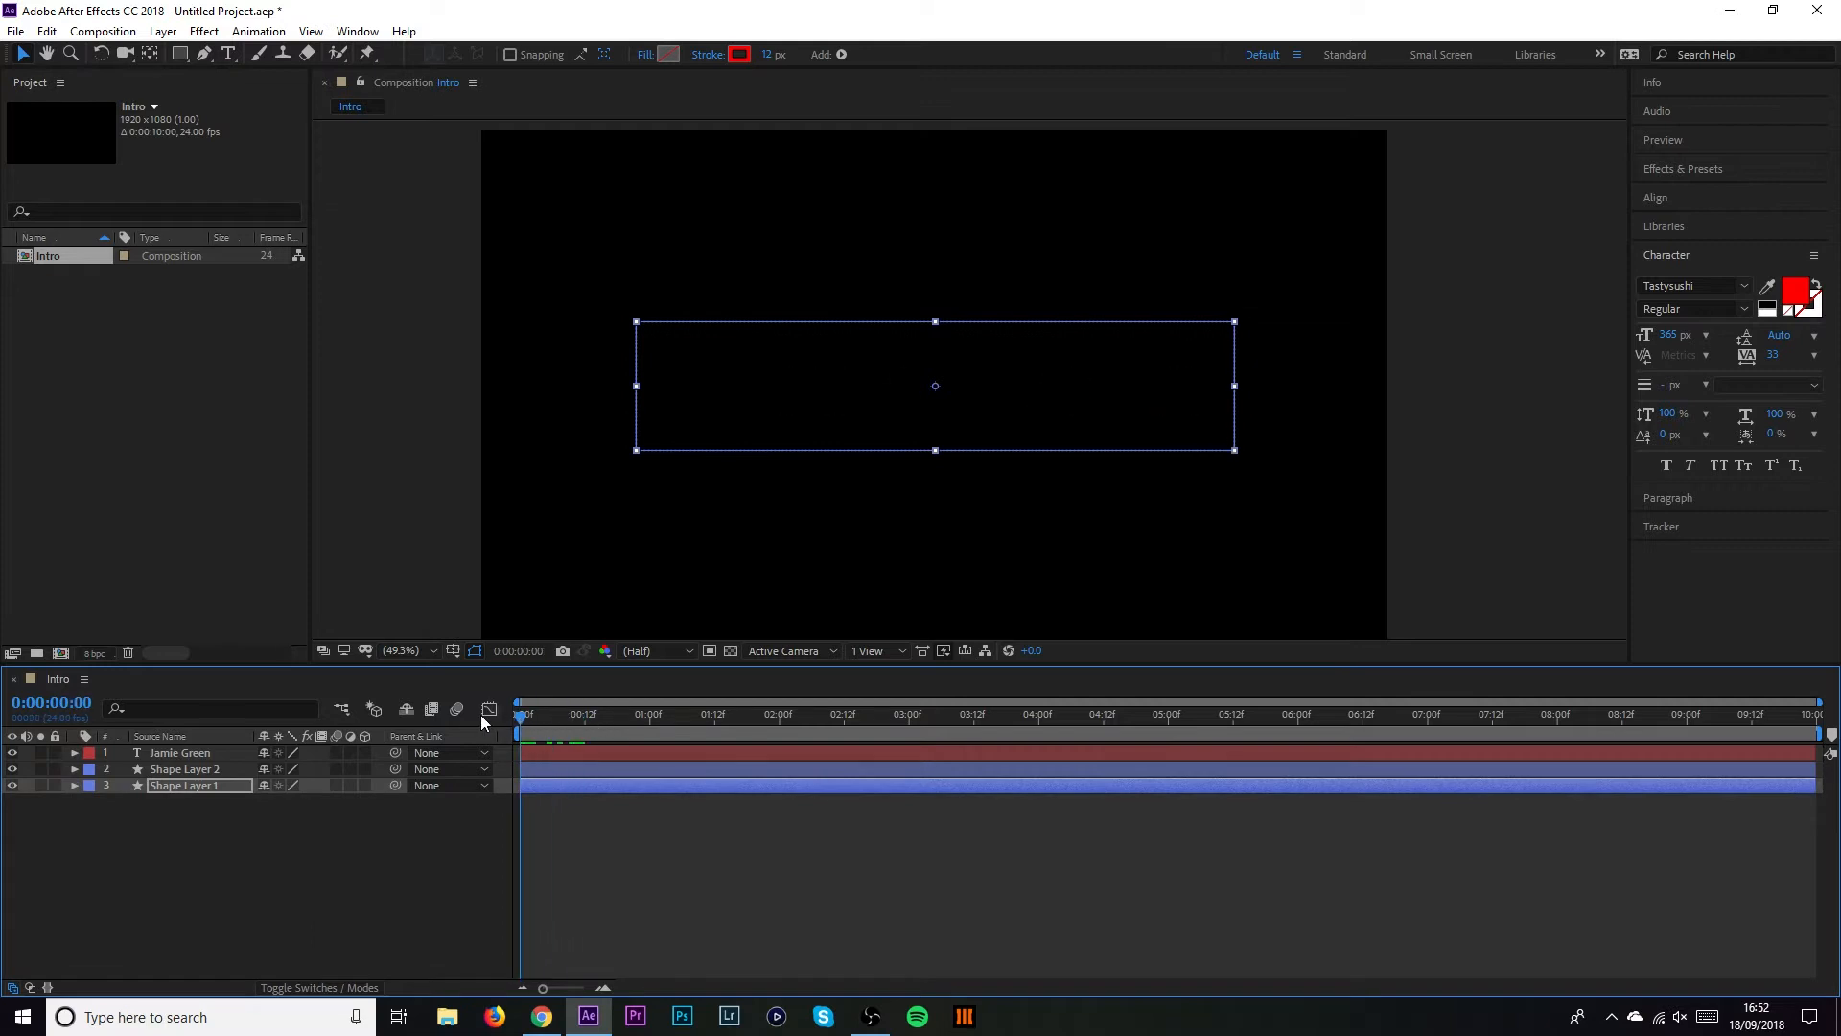
key(space)
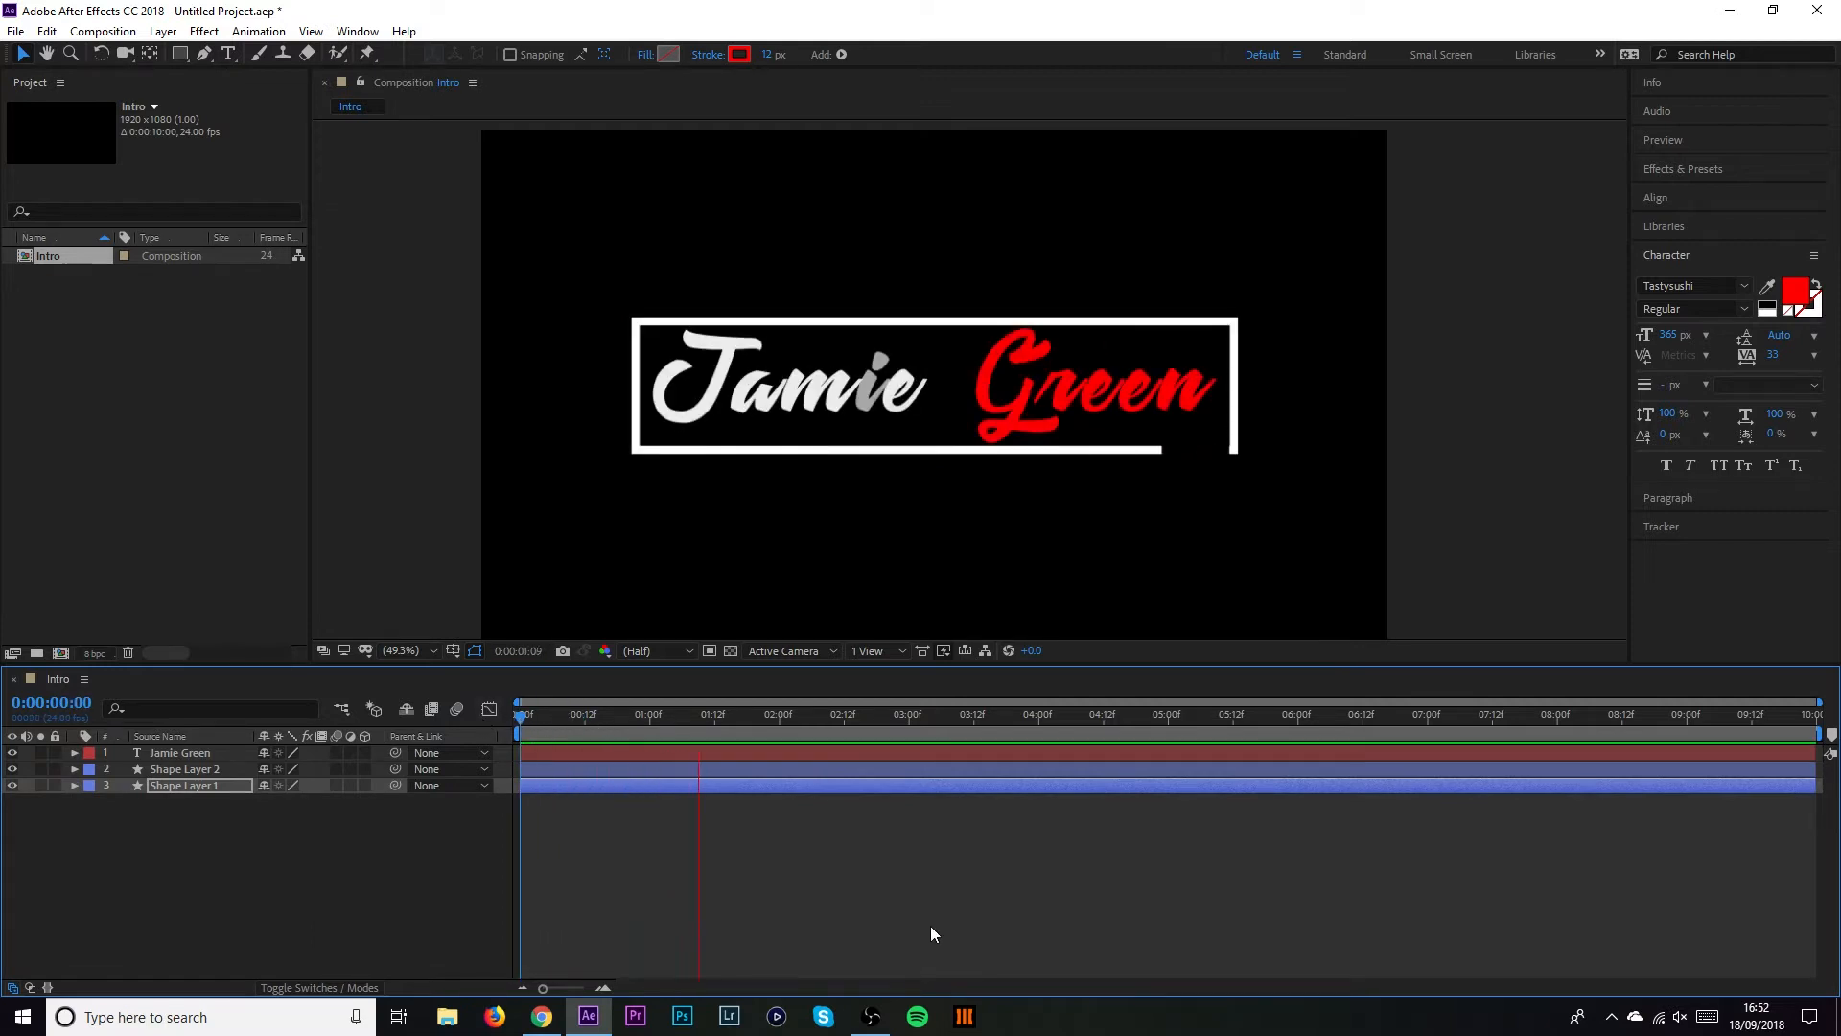
key(space)
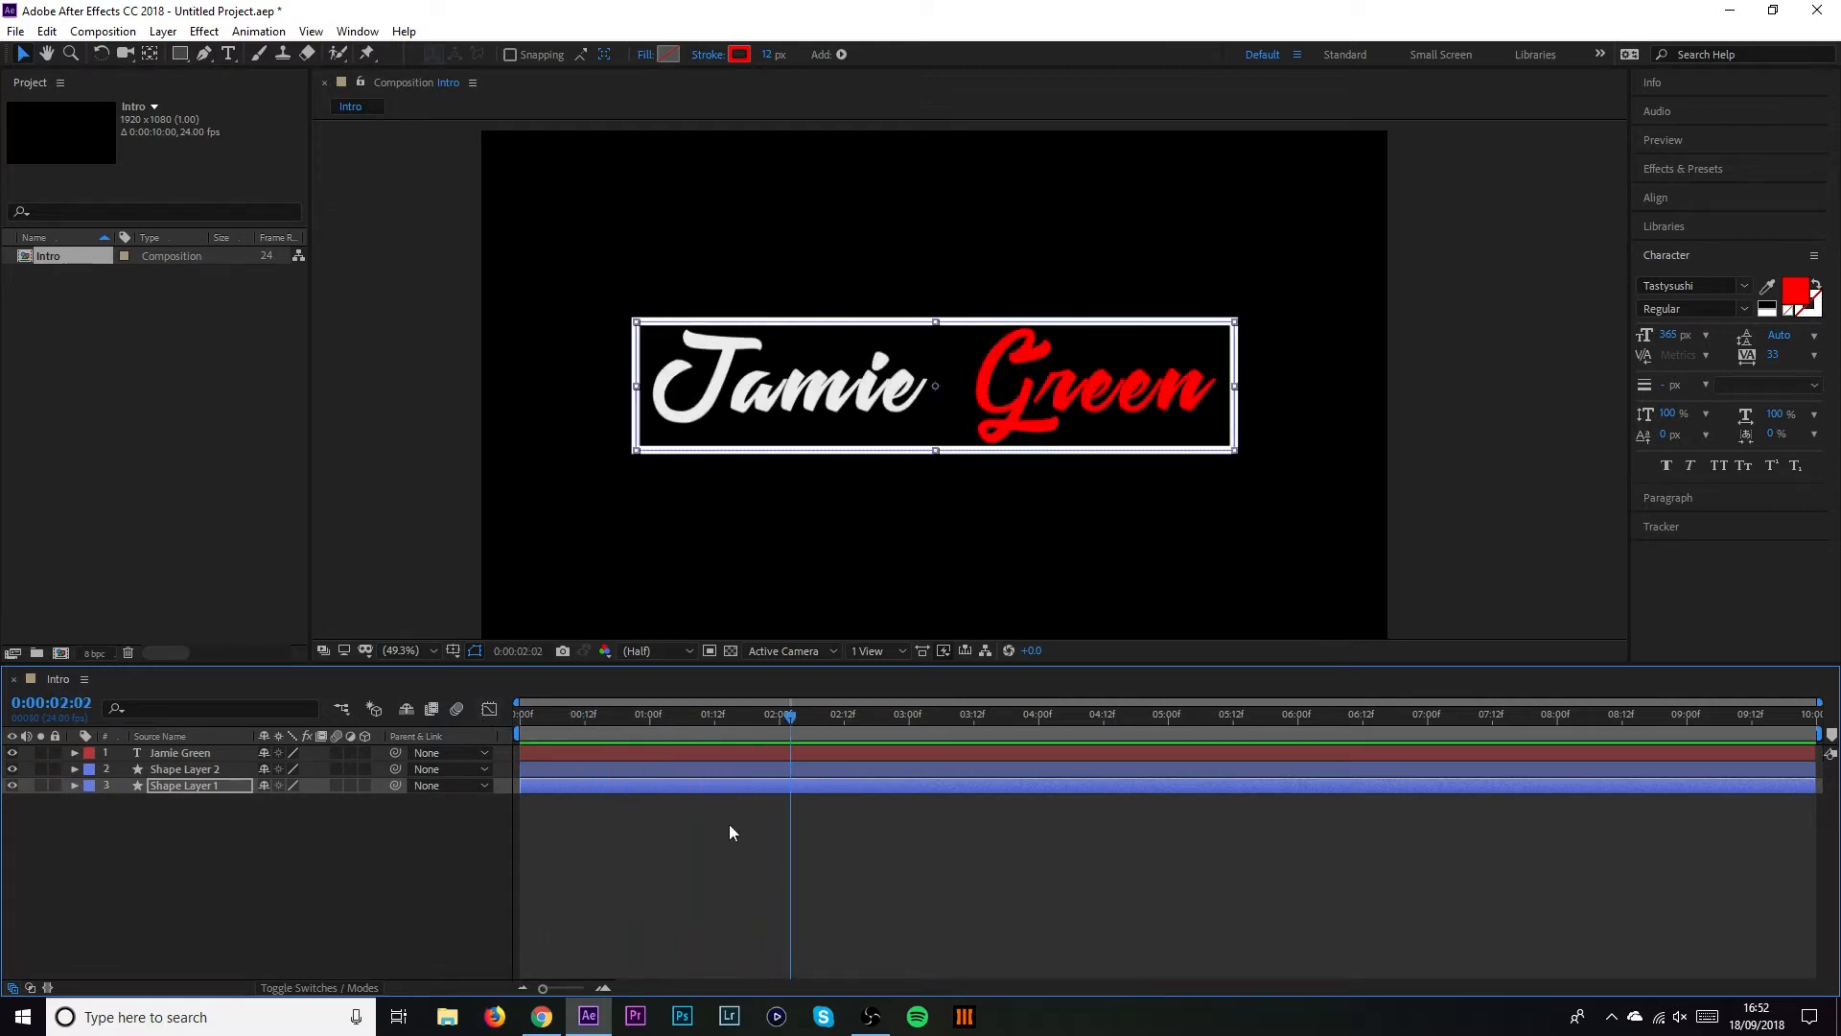
drag(544, 716, 532, 714)
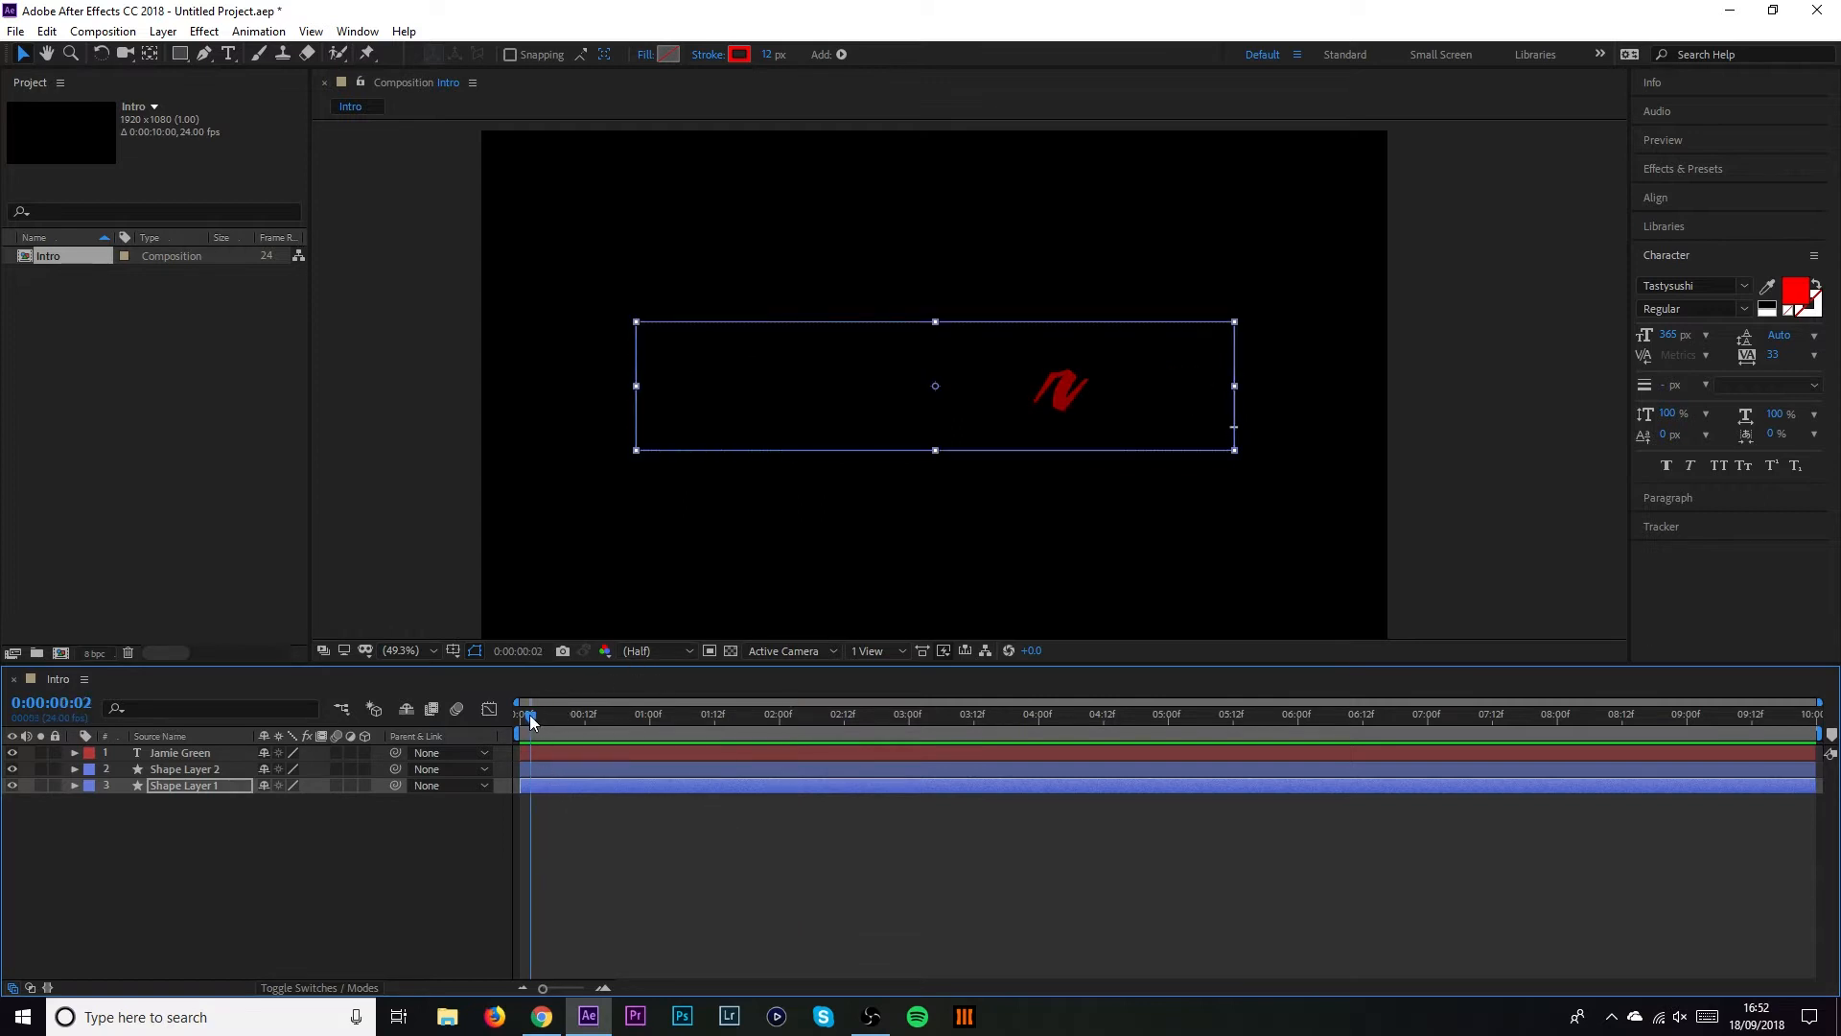
click(528, 715)
Shift Shape Layer 2 to start a few frames later and preview the outlines
click(539, 769)
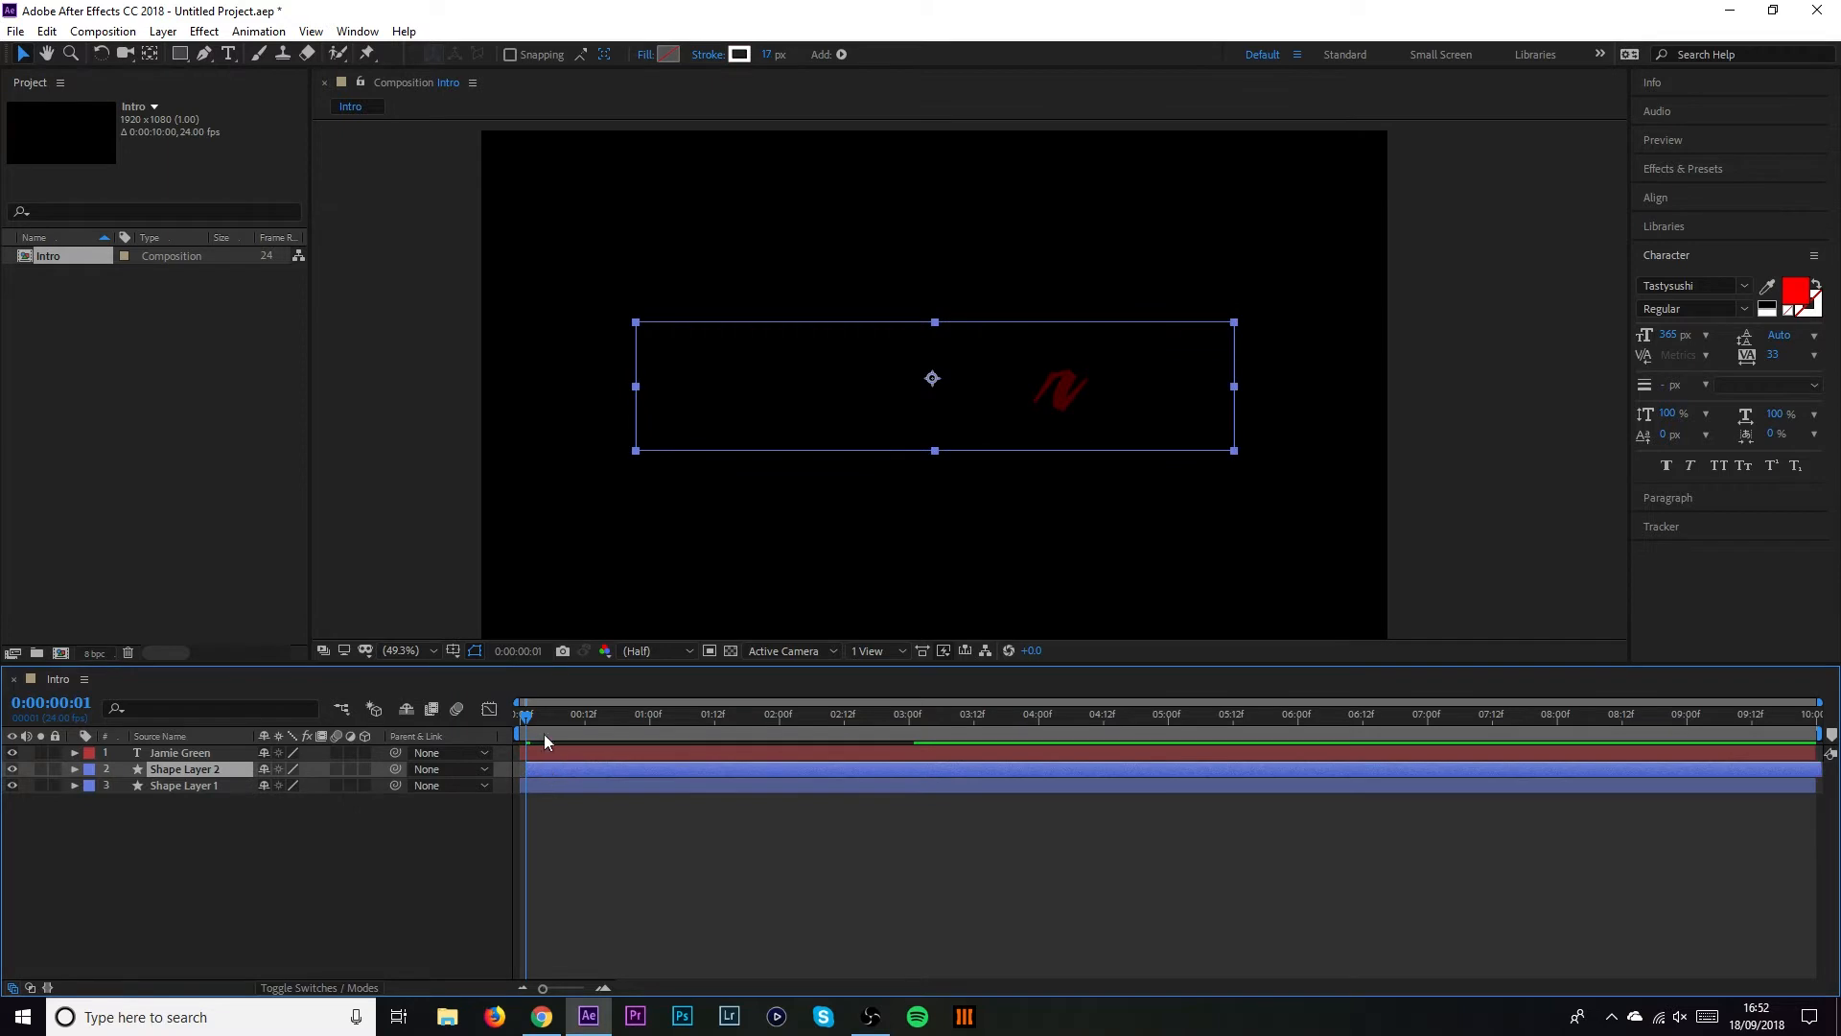
drag(526, 716, 461, 710)
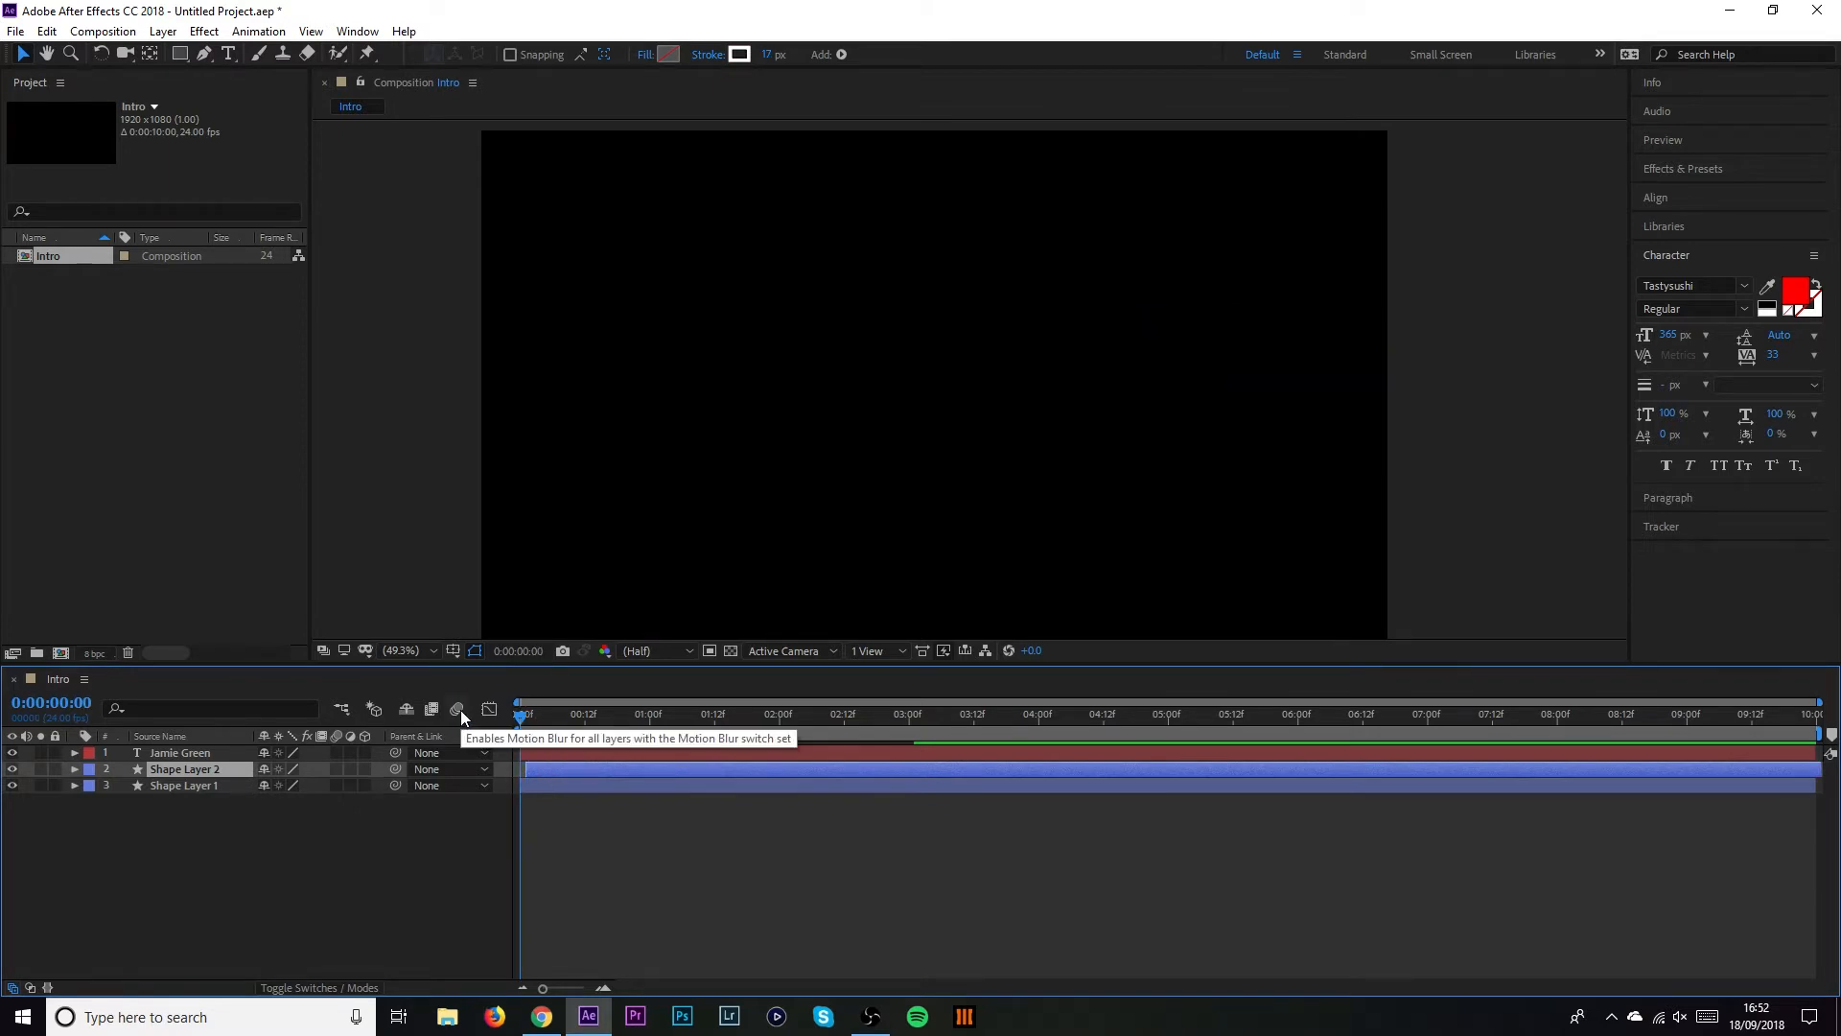
key(space)
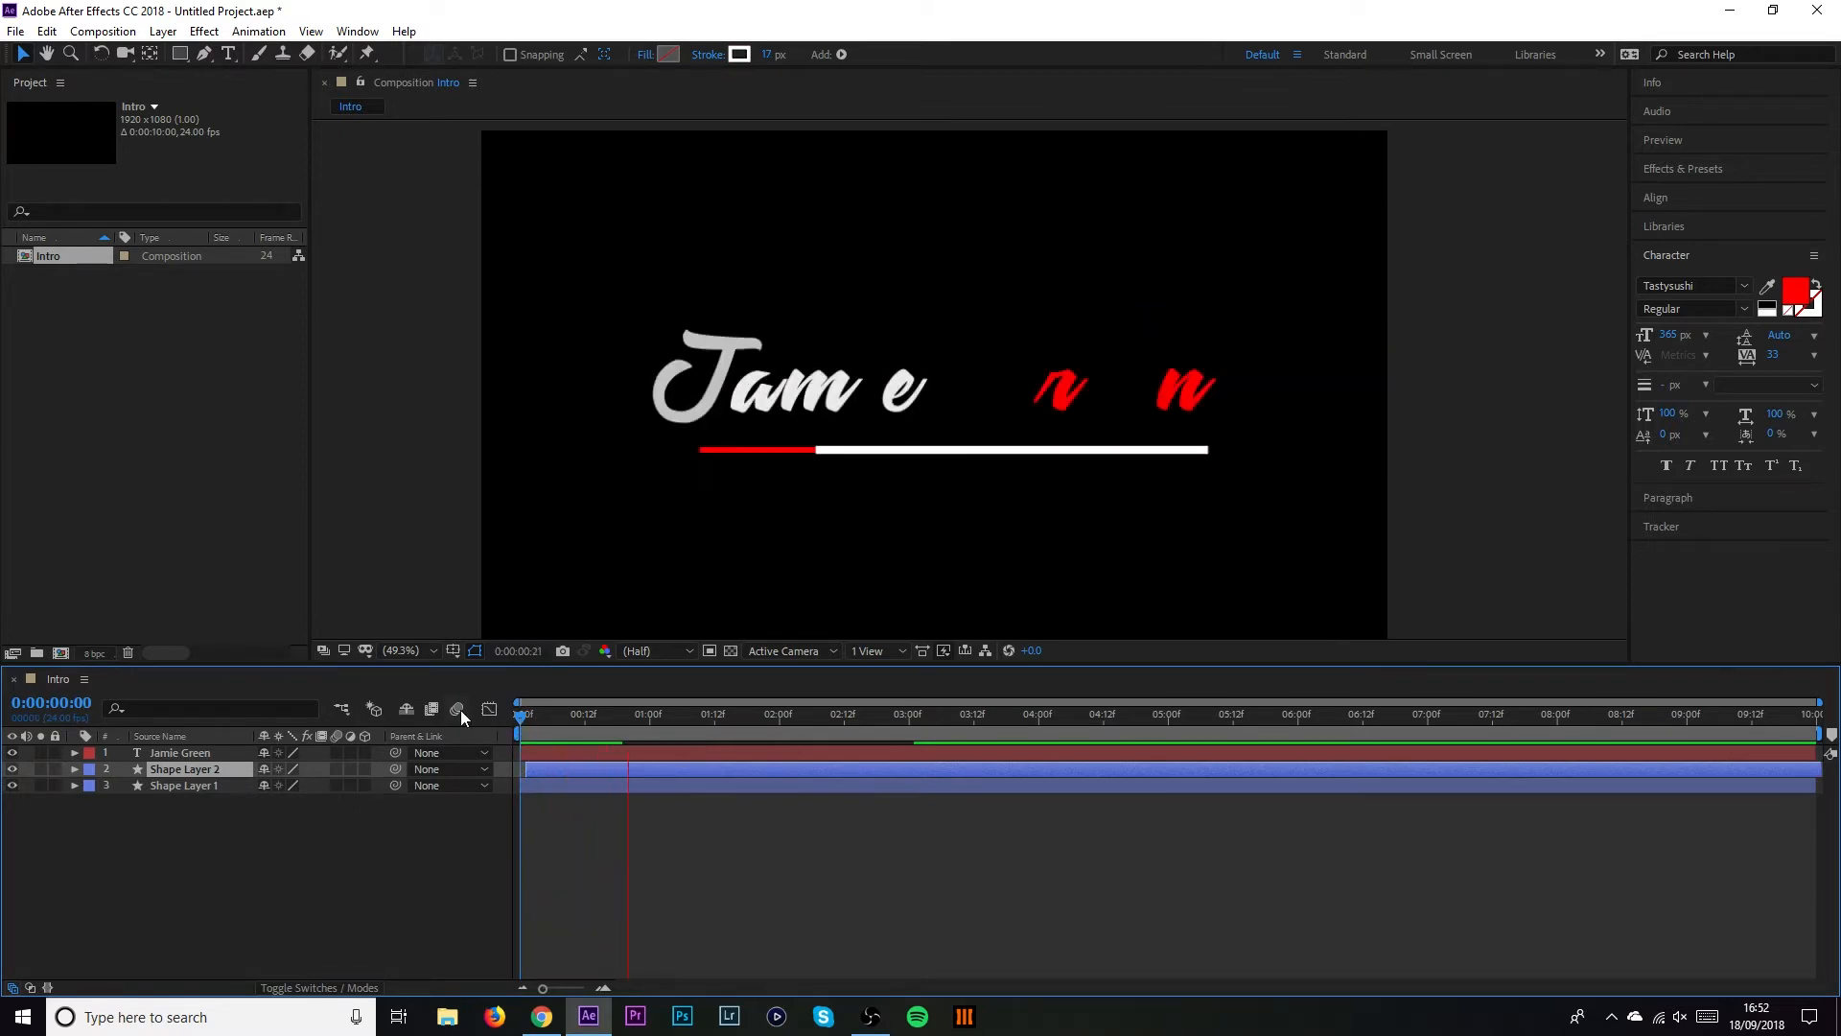
key(space)
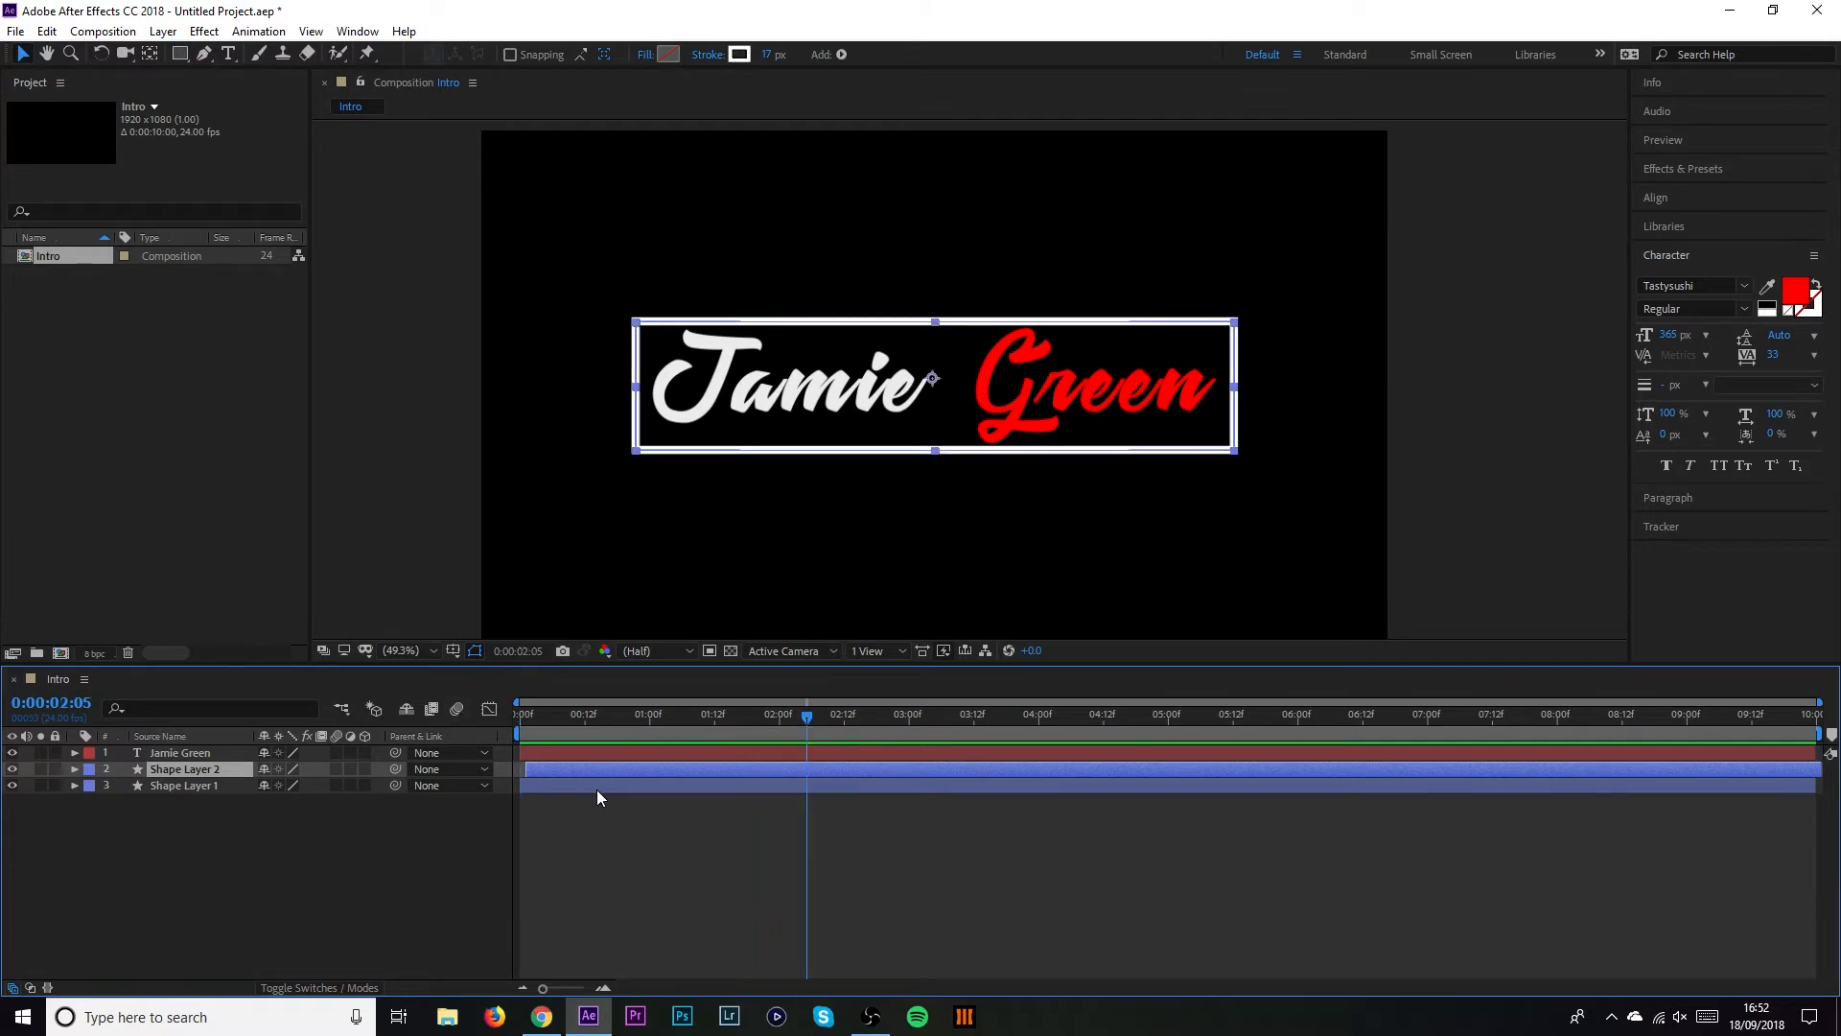
Replay the animation from the start, then select the word 'Green' with the Type tool
drag(589, 714, 549, 767)
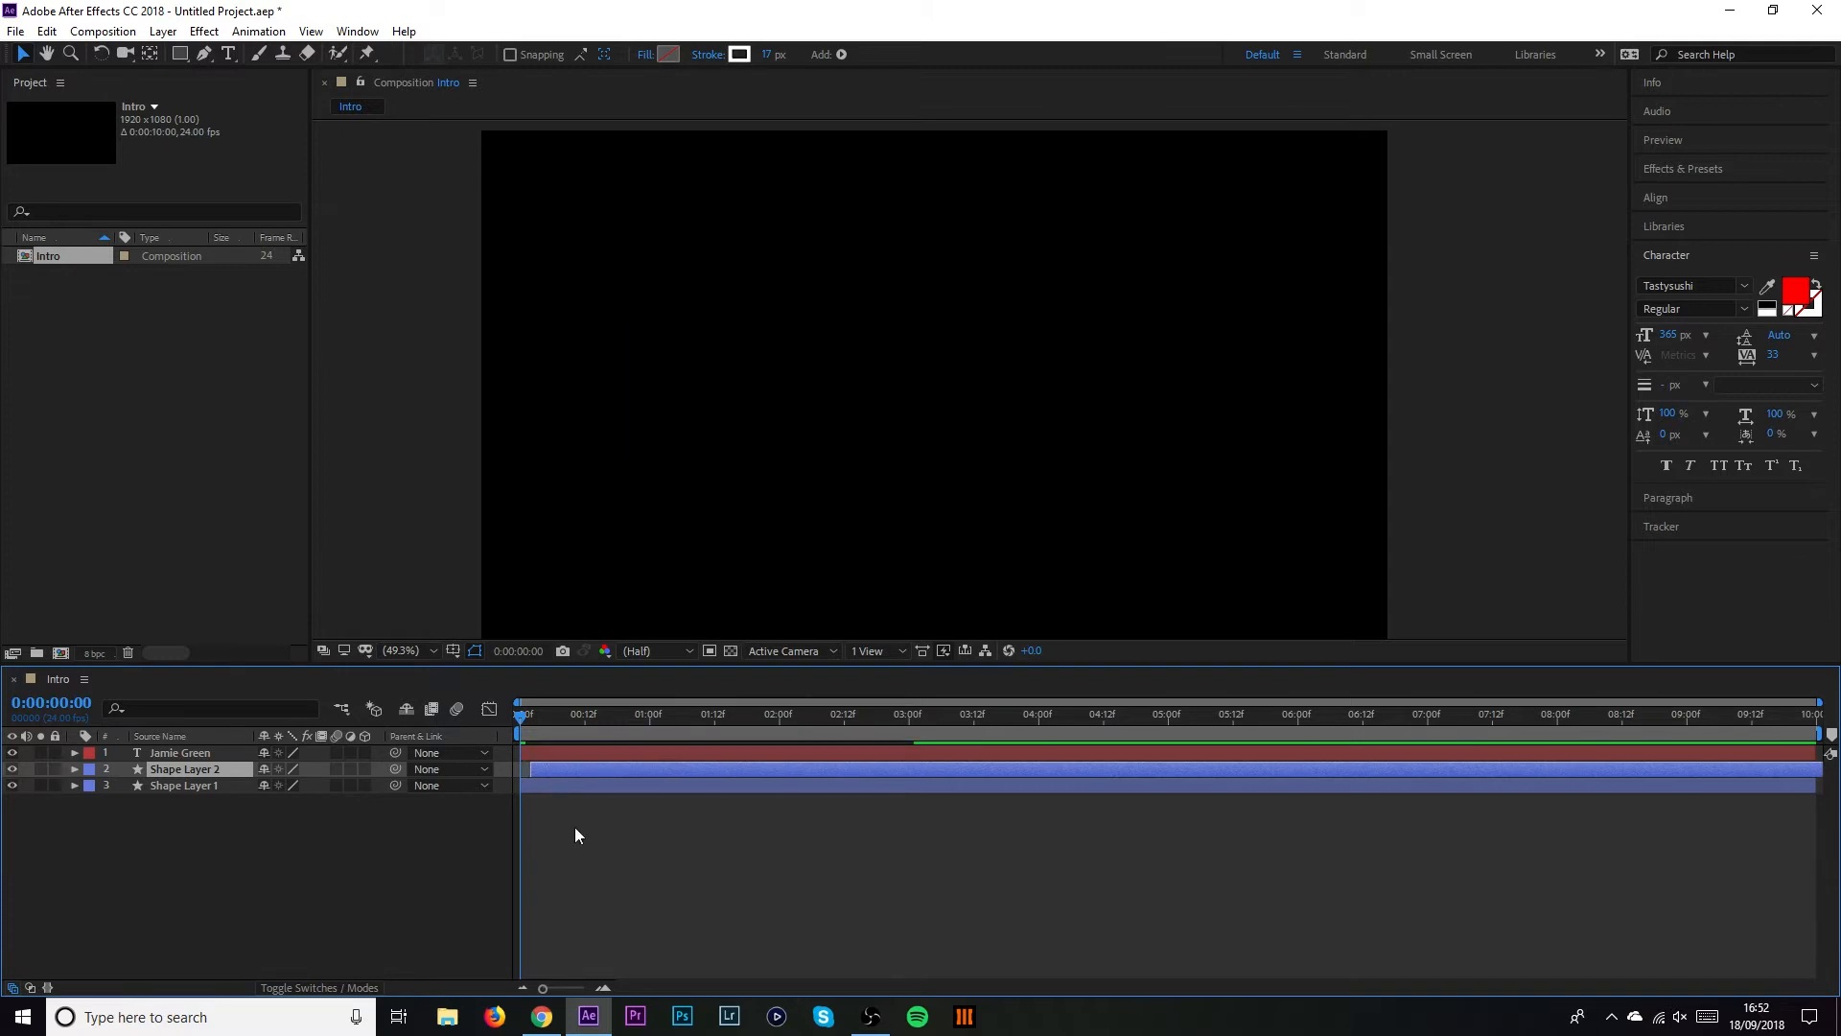
key(space)
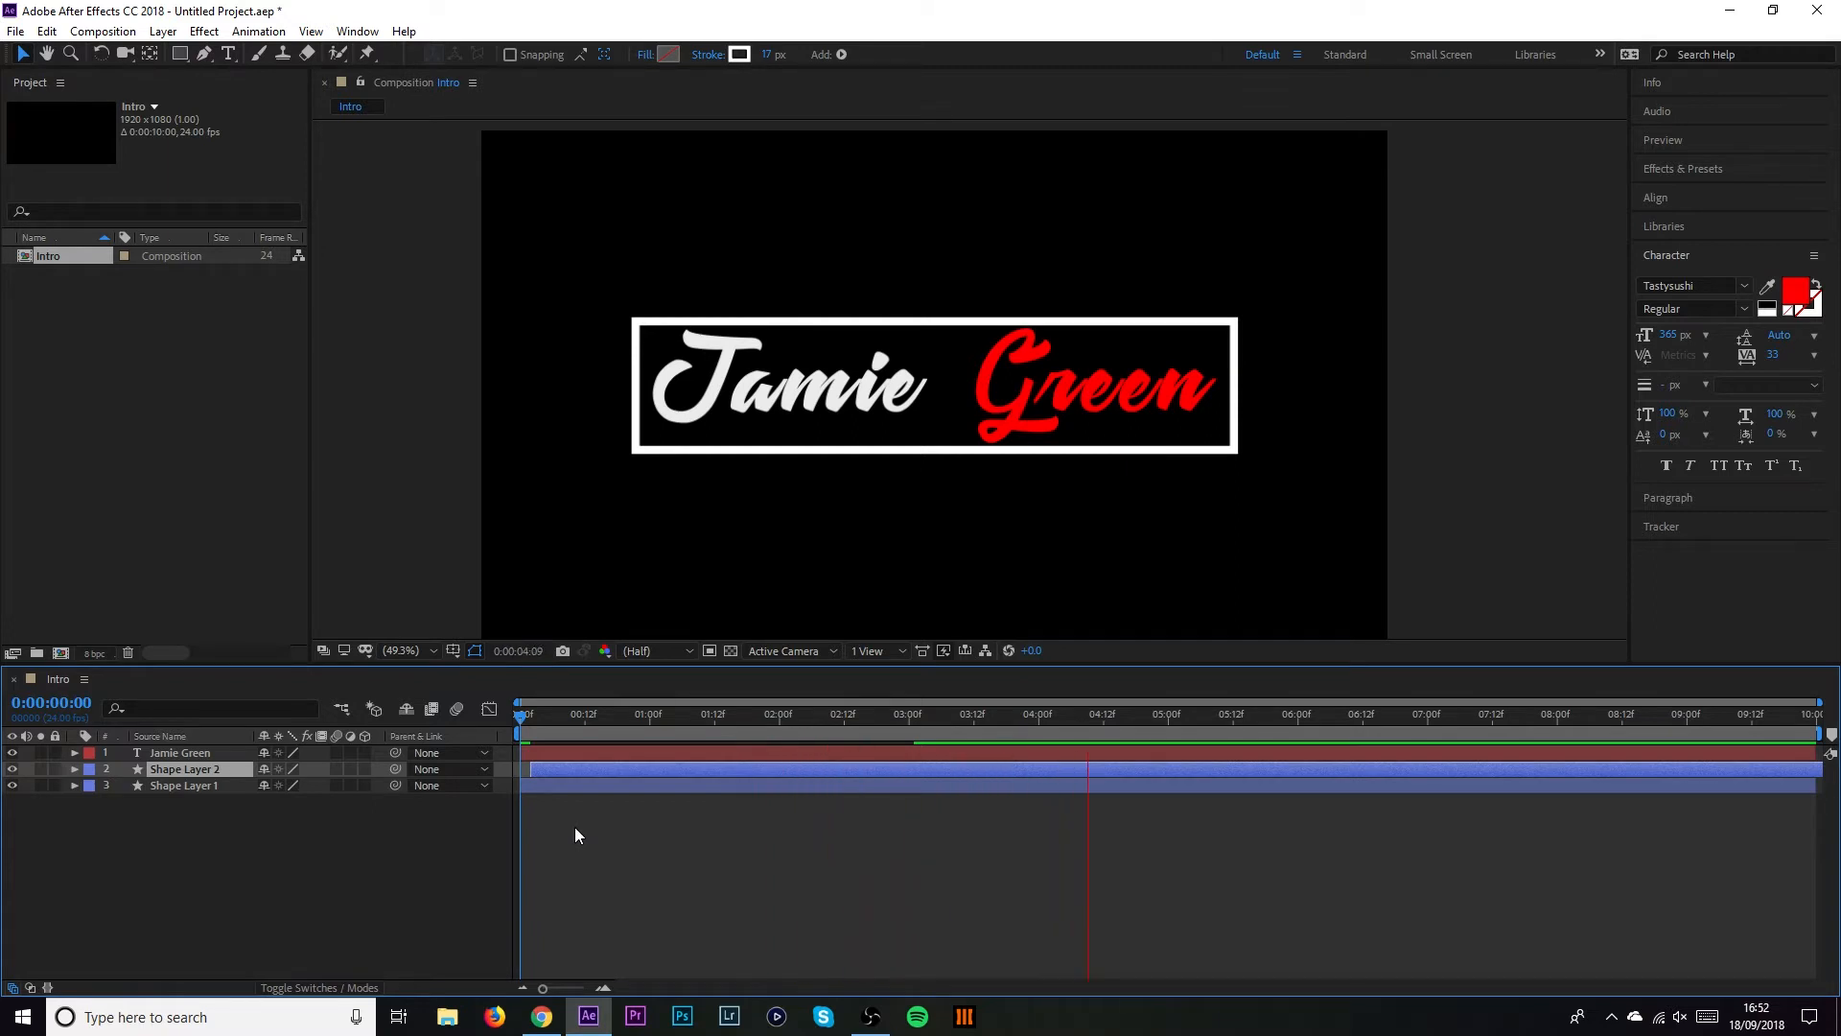
click(547, 714)
key(space)
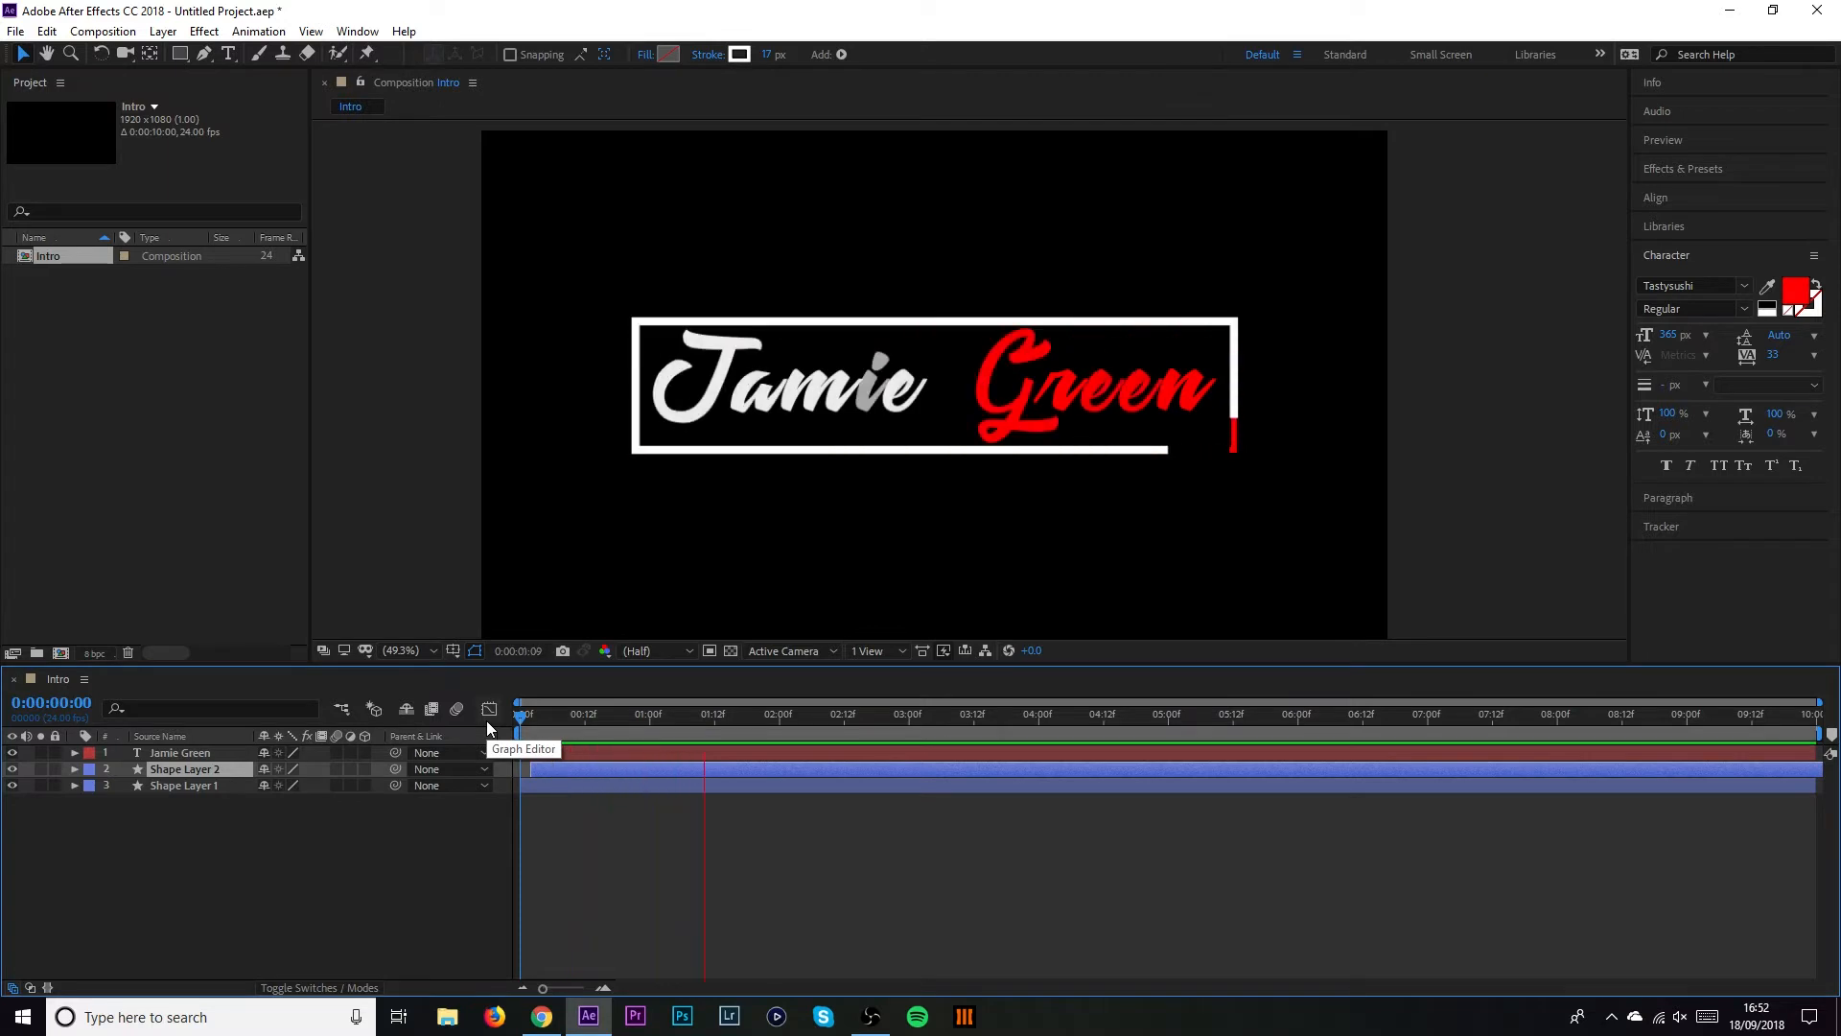
key(space)
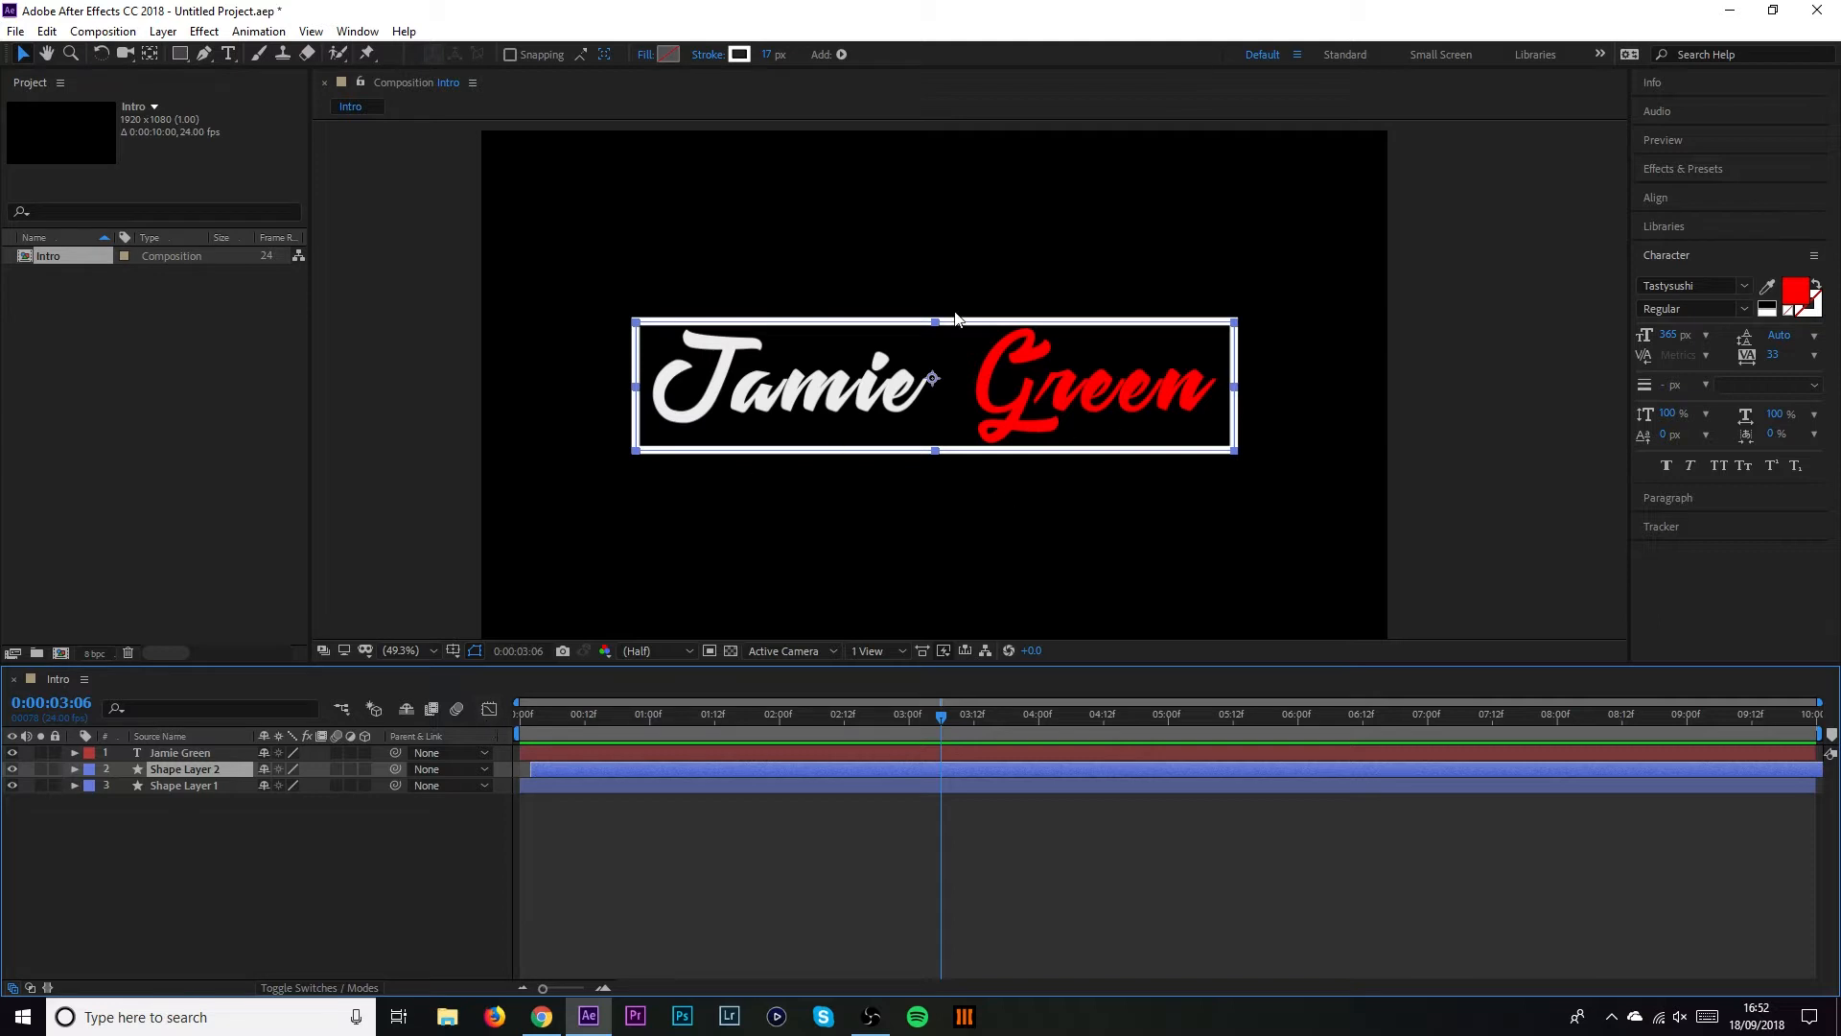
key(ctrl+t)
drag(993, 393, 1295, 407)
Change the fill colour of the word Green to bright green (60FF00)
click(1801, 299)
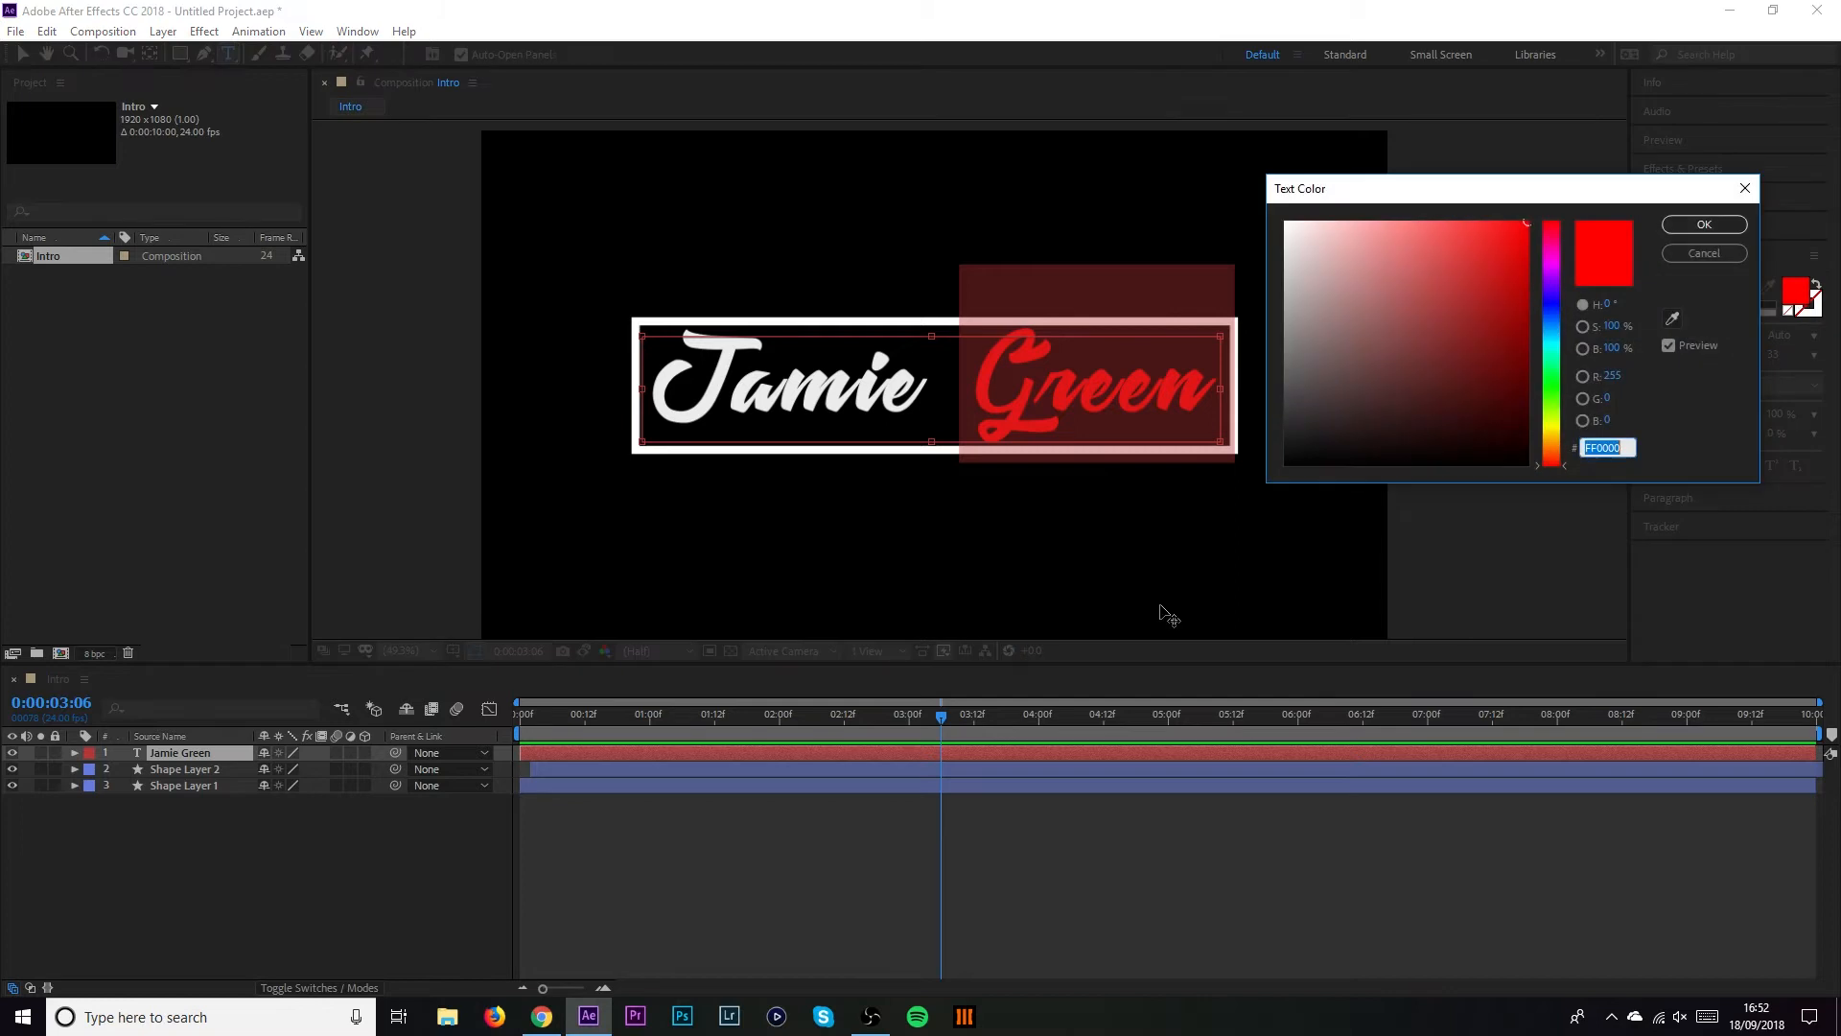
drag(1555, 388, 1554, 399)
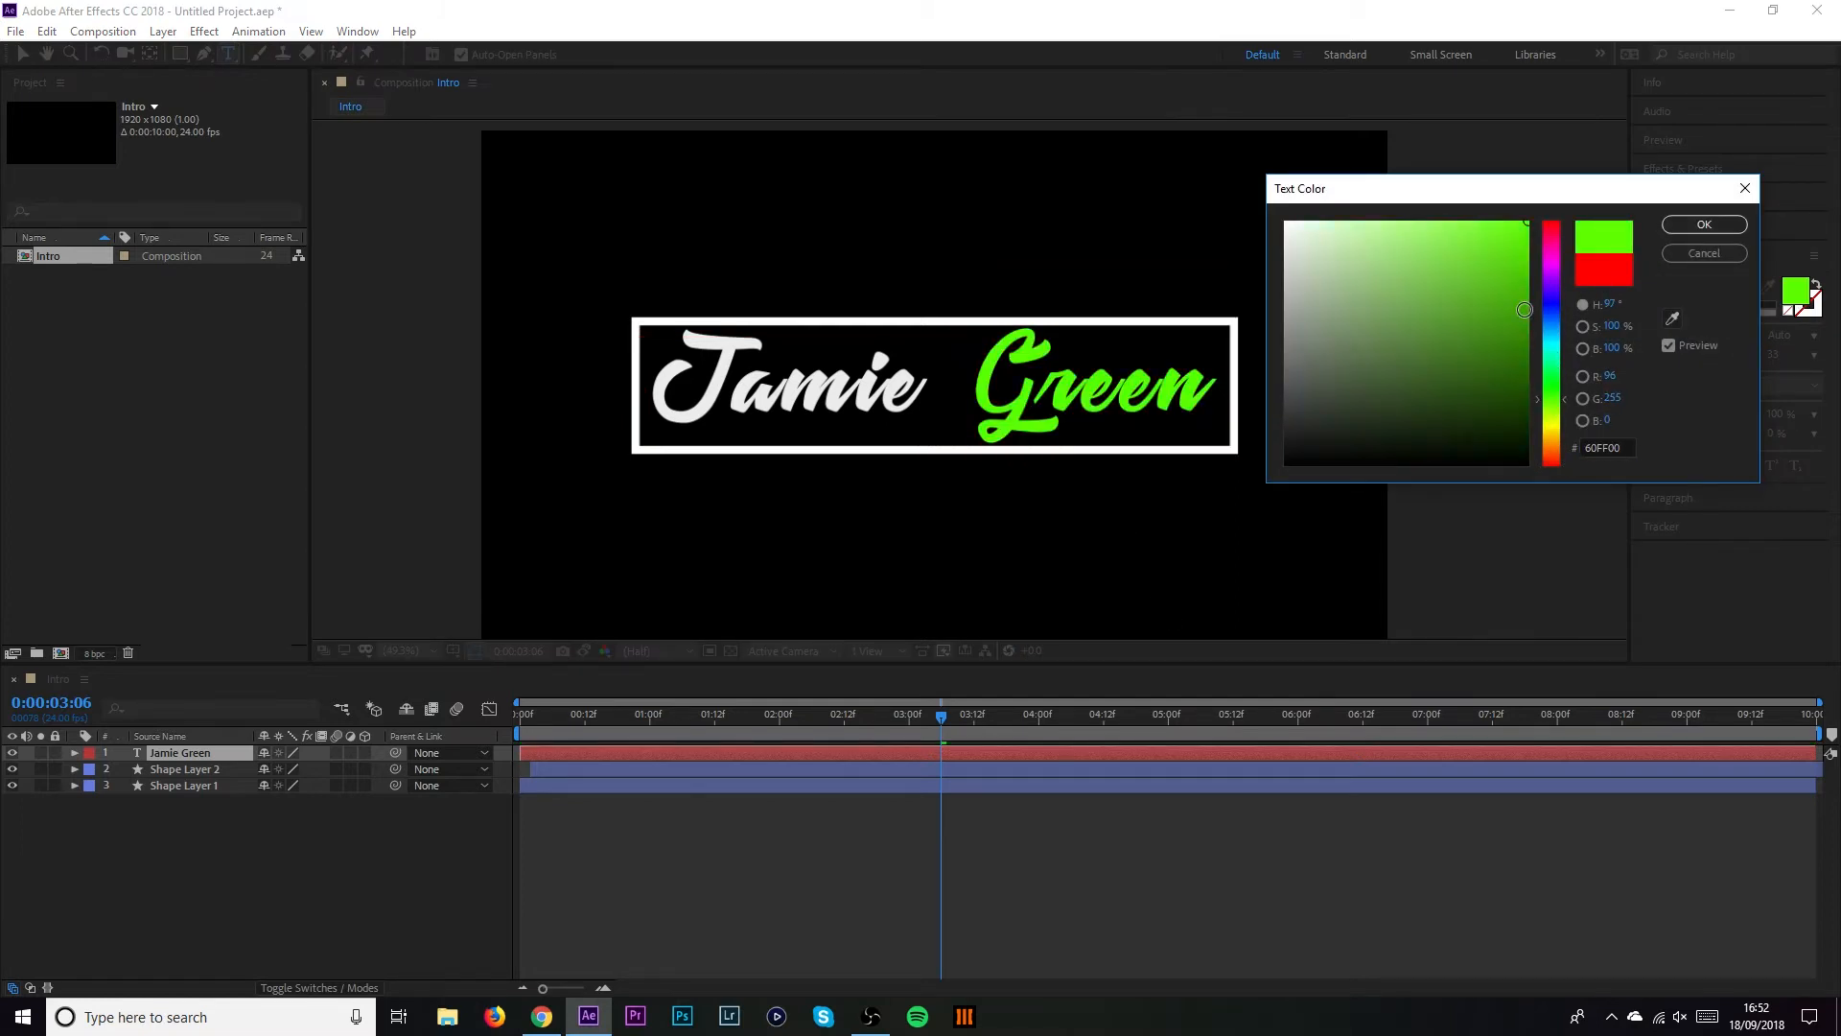
click(1705, 224)
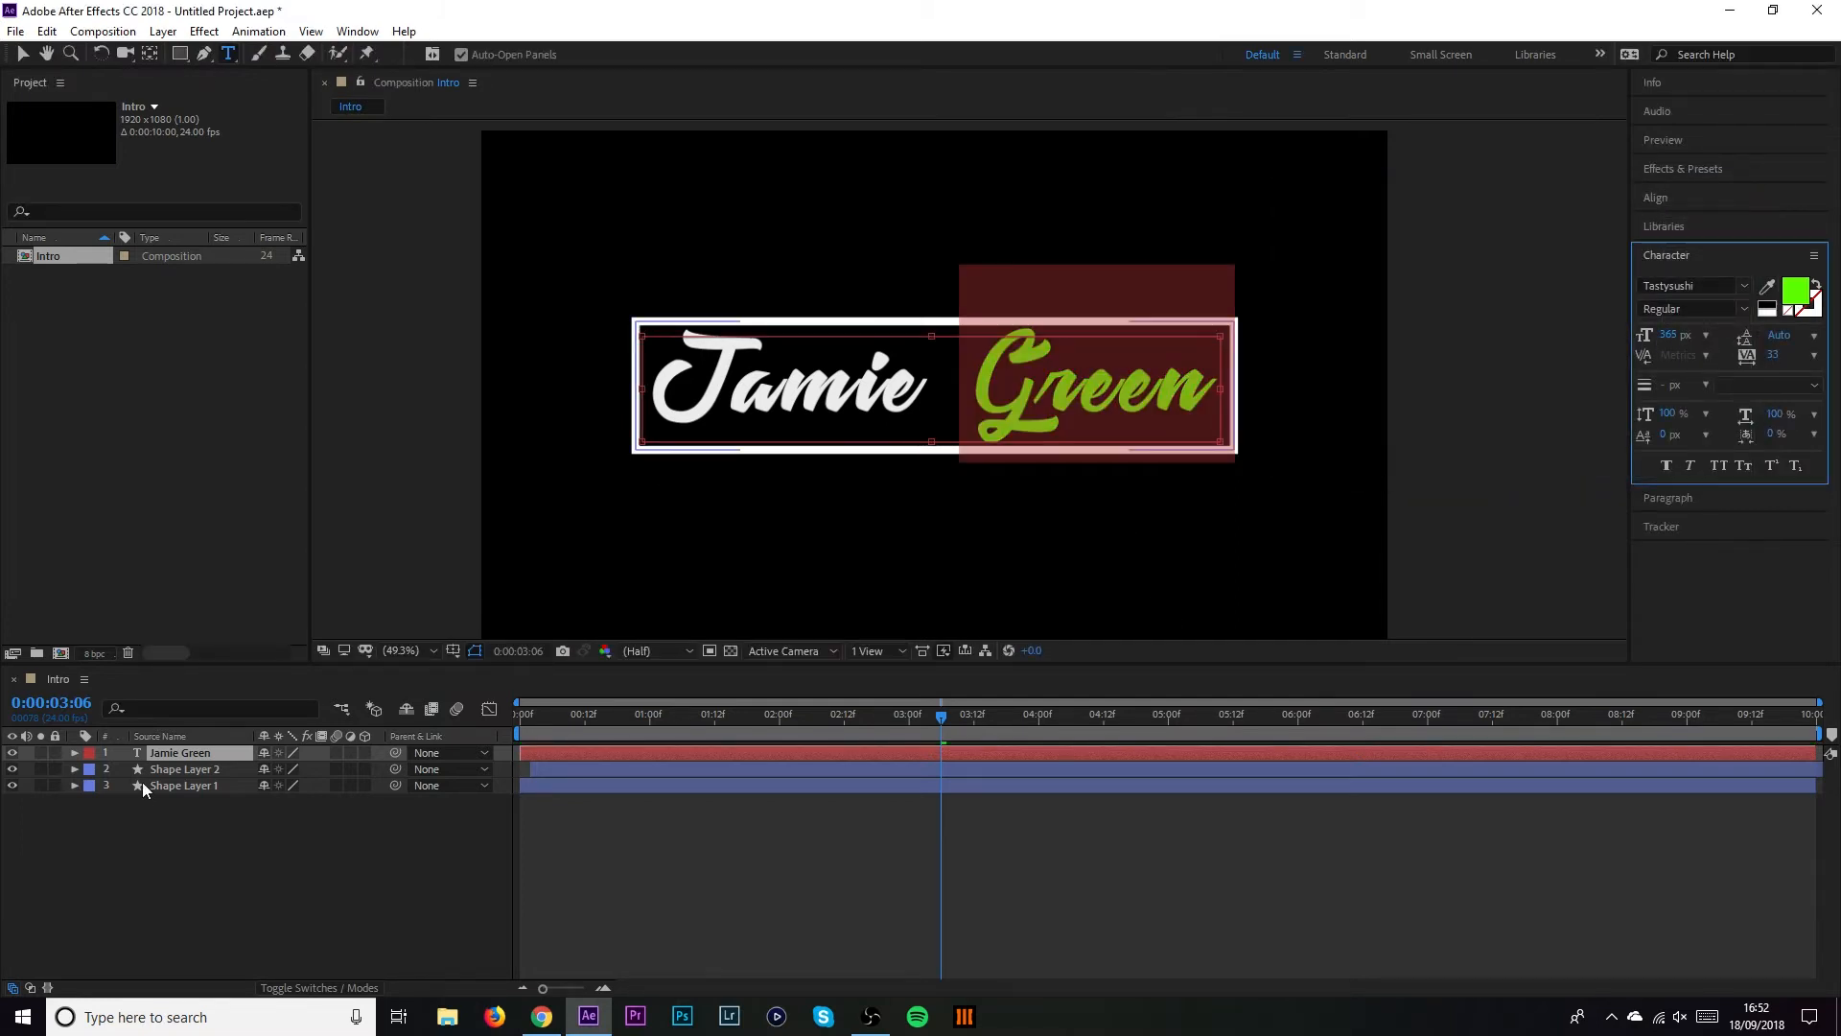
Match Shape Layer 1's Stroke 1 colour to the green text using the eyedropper
click(74, 786)
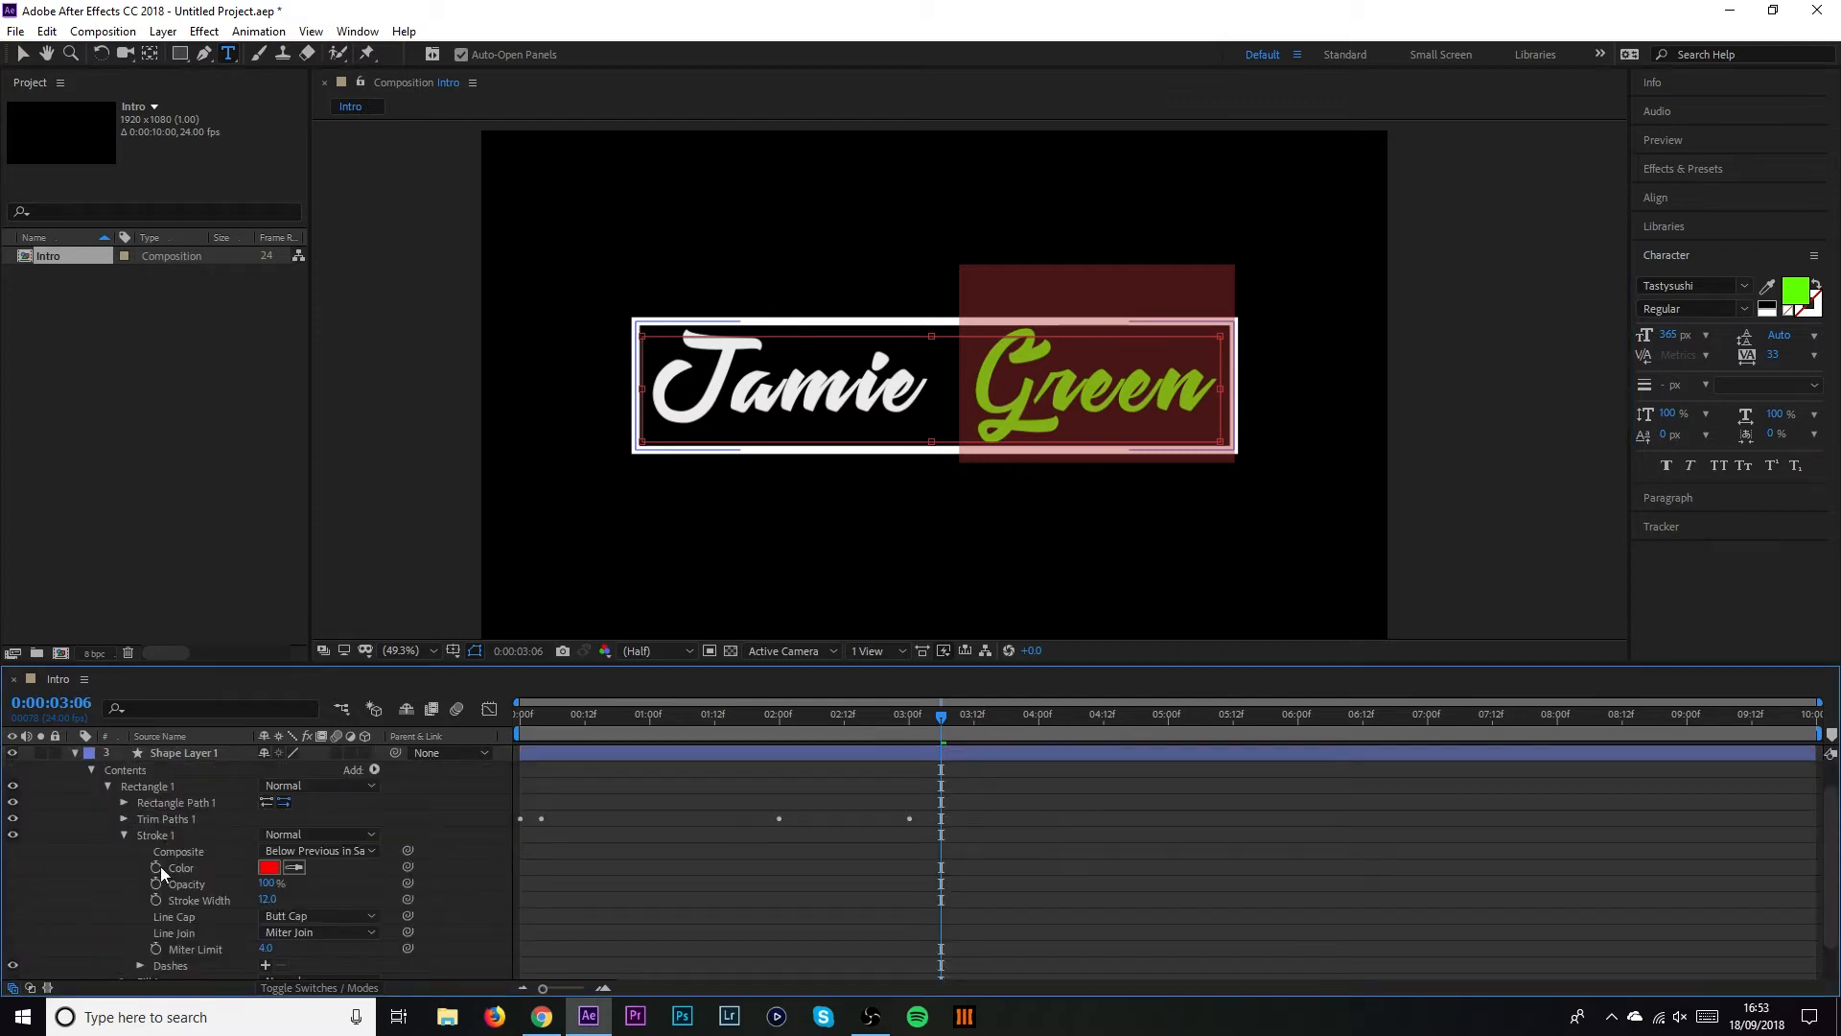
click(269, 868)
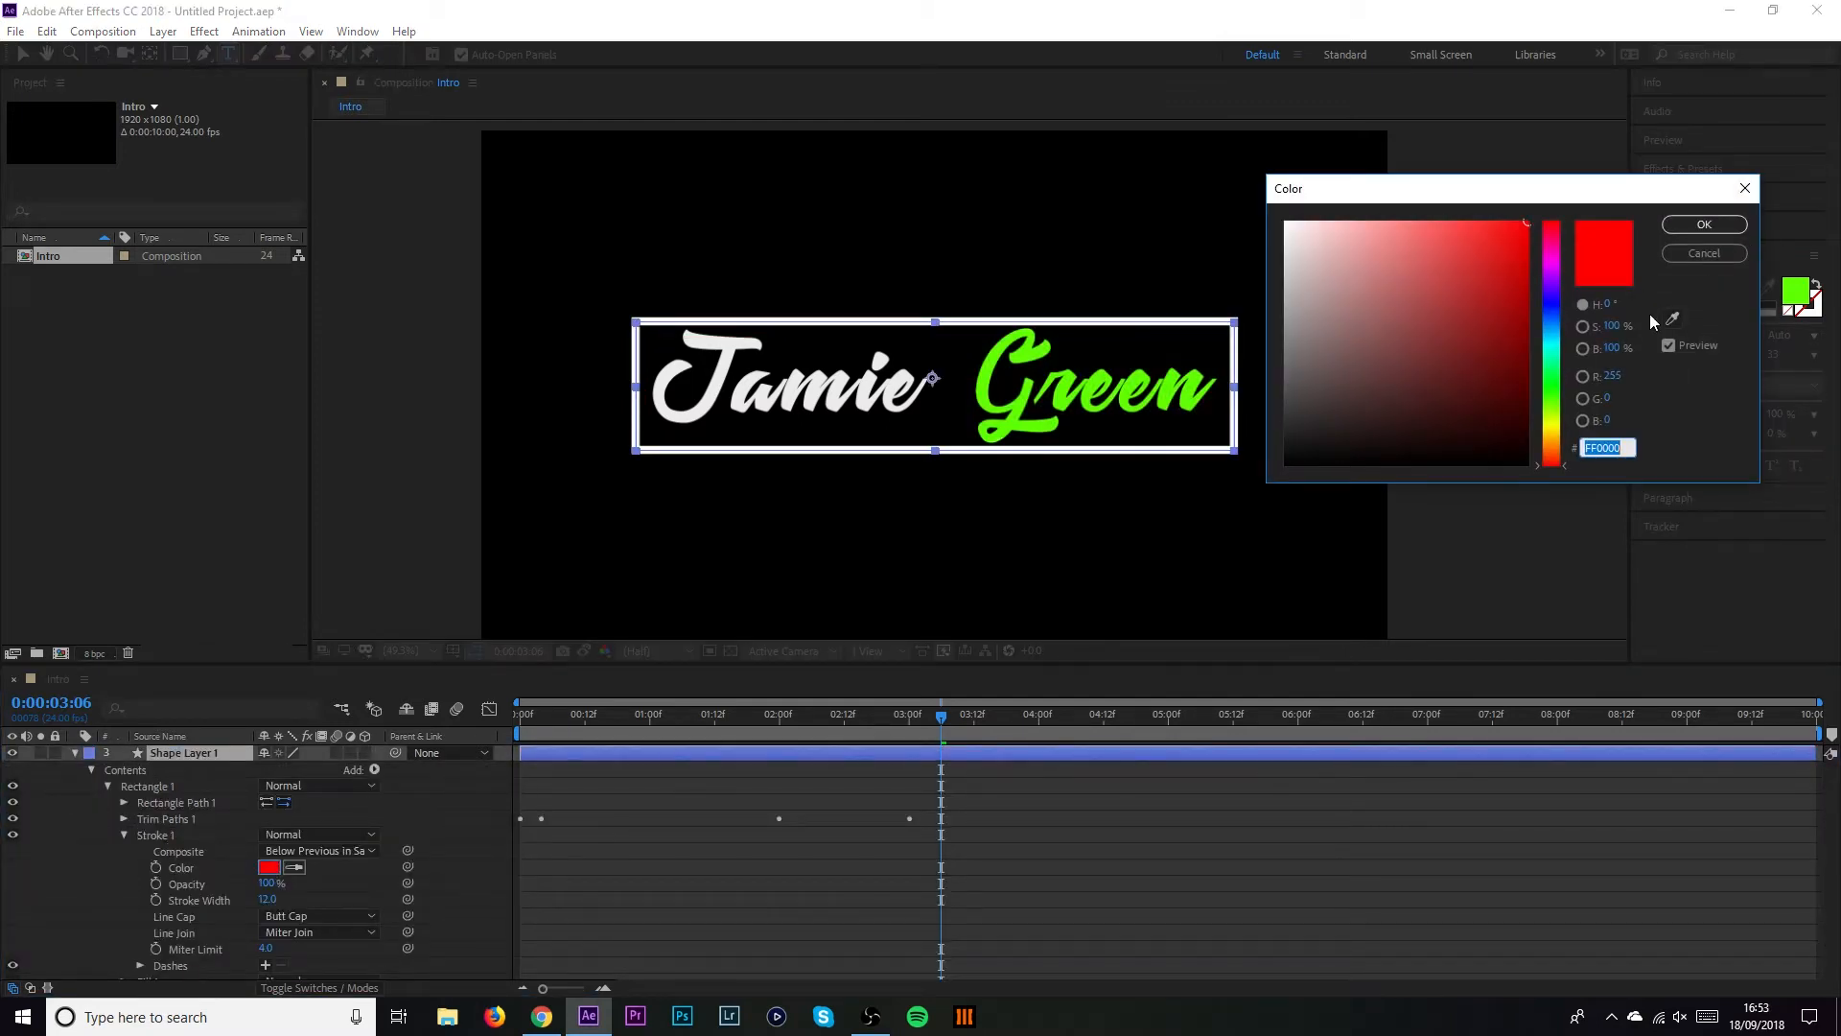
click(1673, 319)
click(1672, 317)
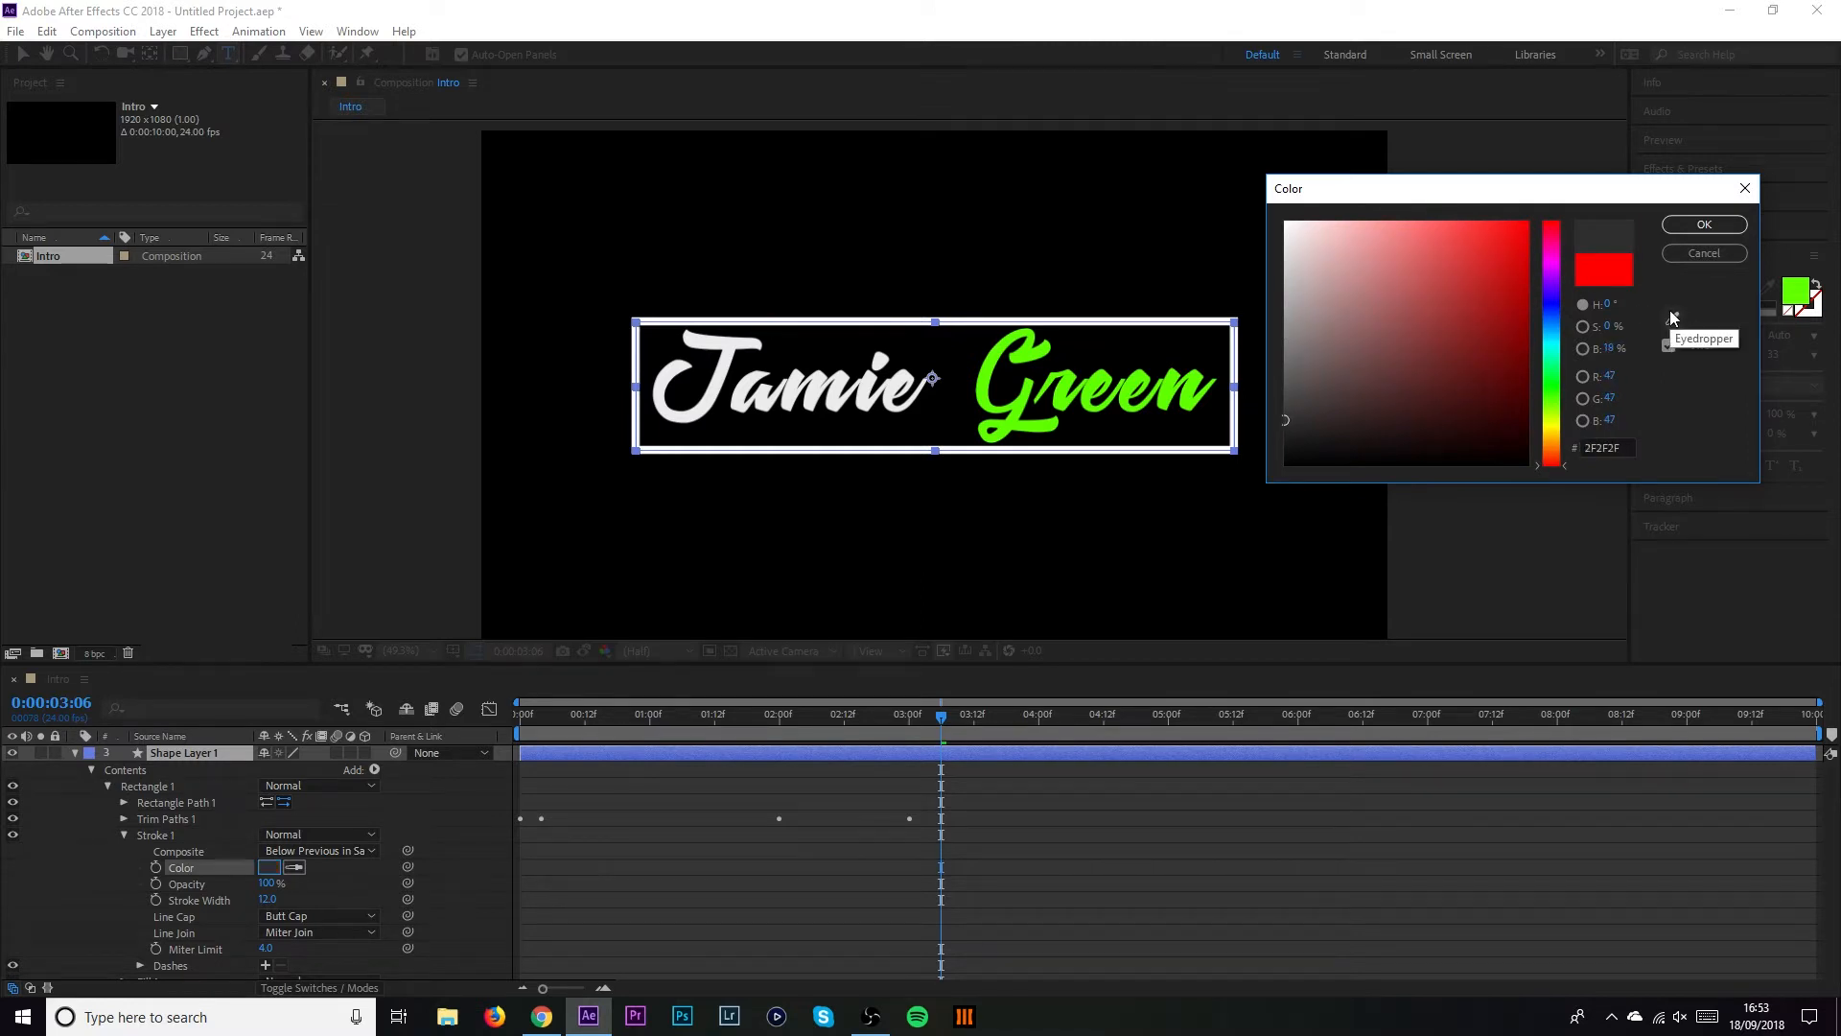
click(1673, 319)
click(991, 387)
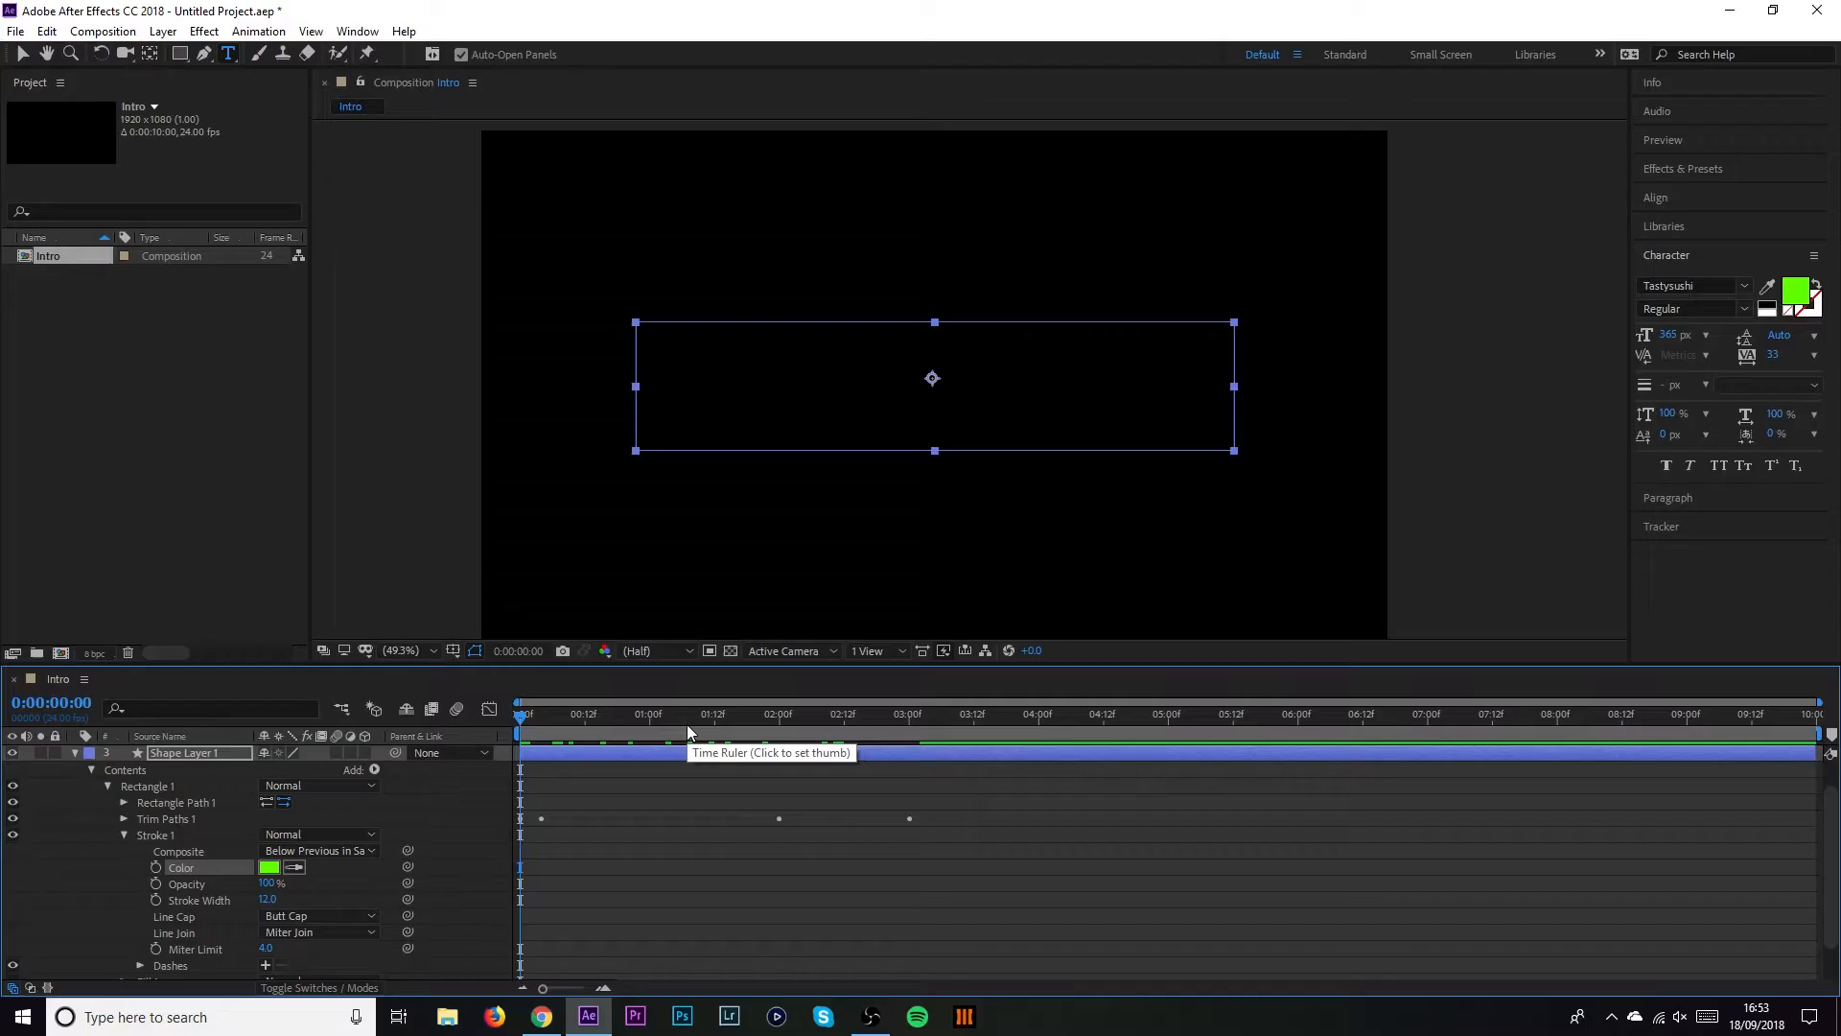
Preview the green-stroke animation, collapse Shape Layer 1 and return to frame 0
key(space)
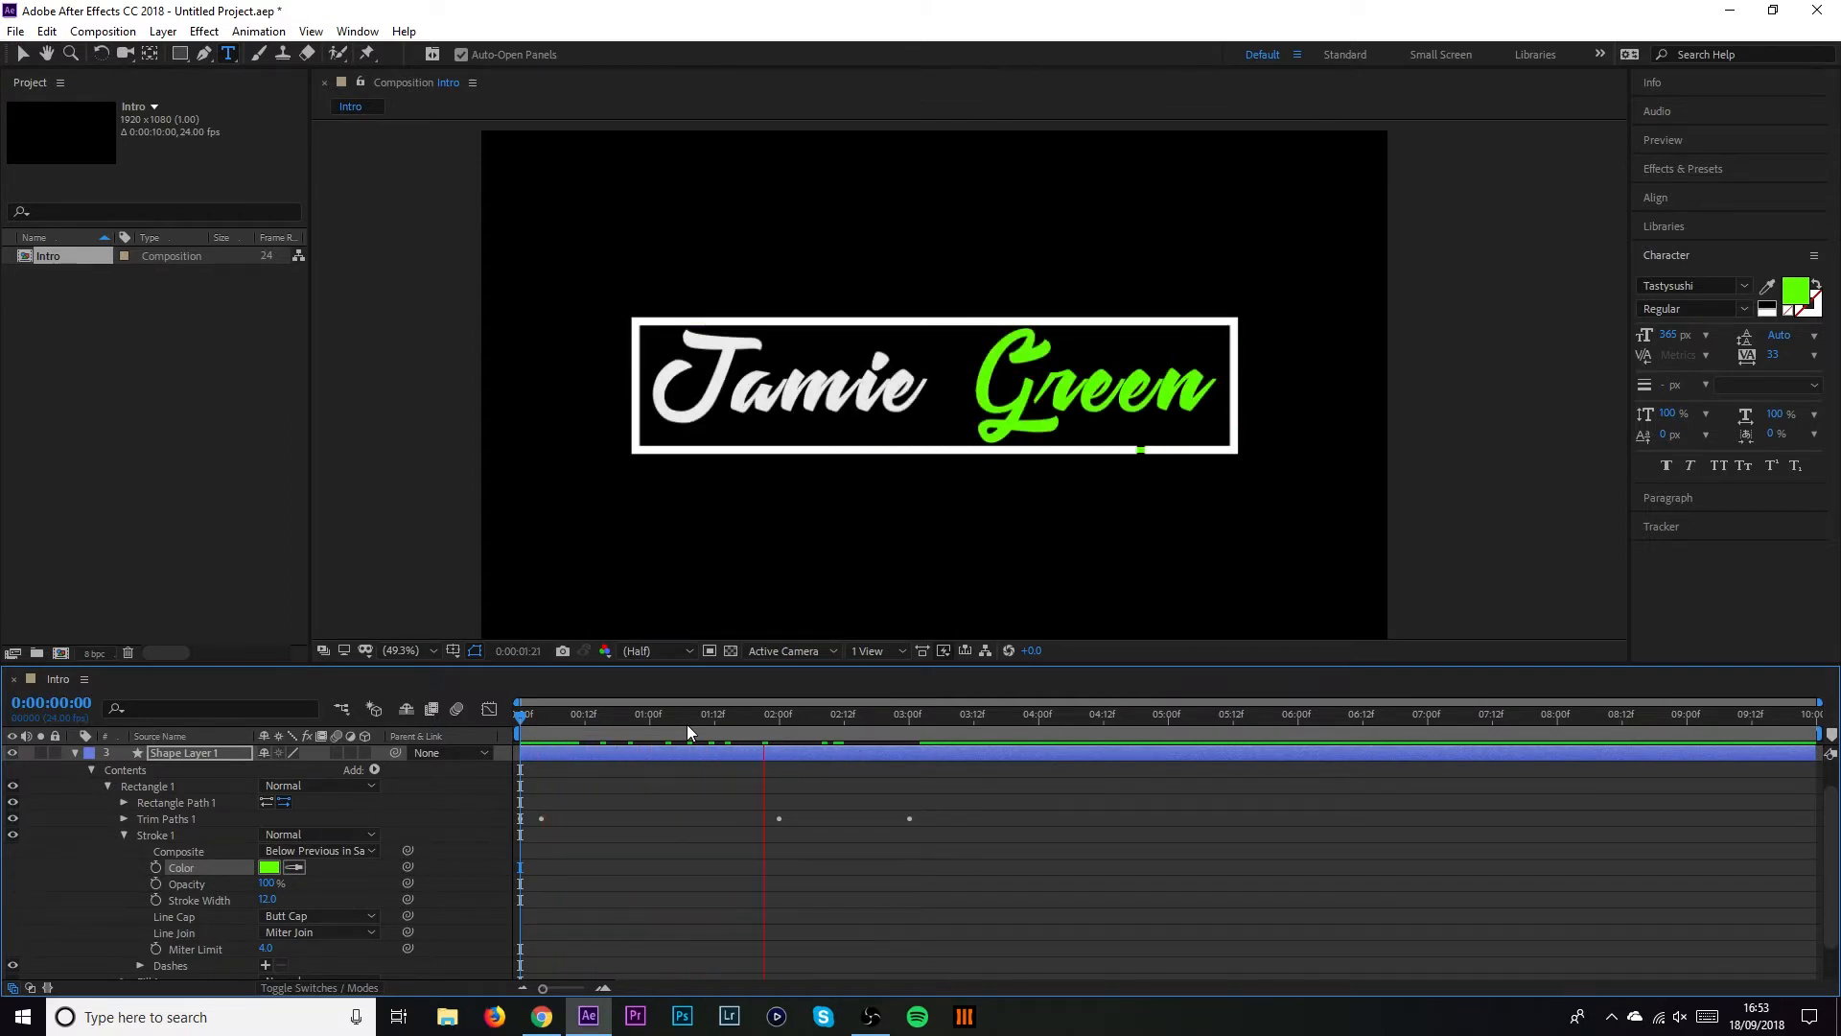
key(space)
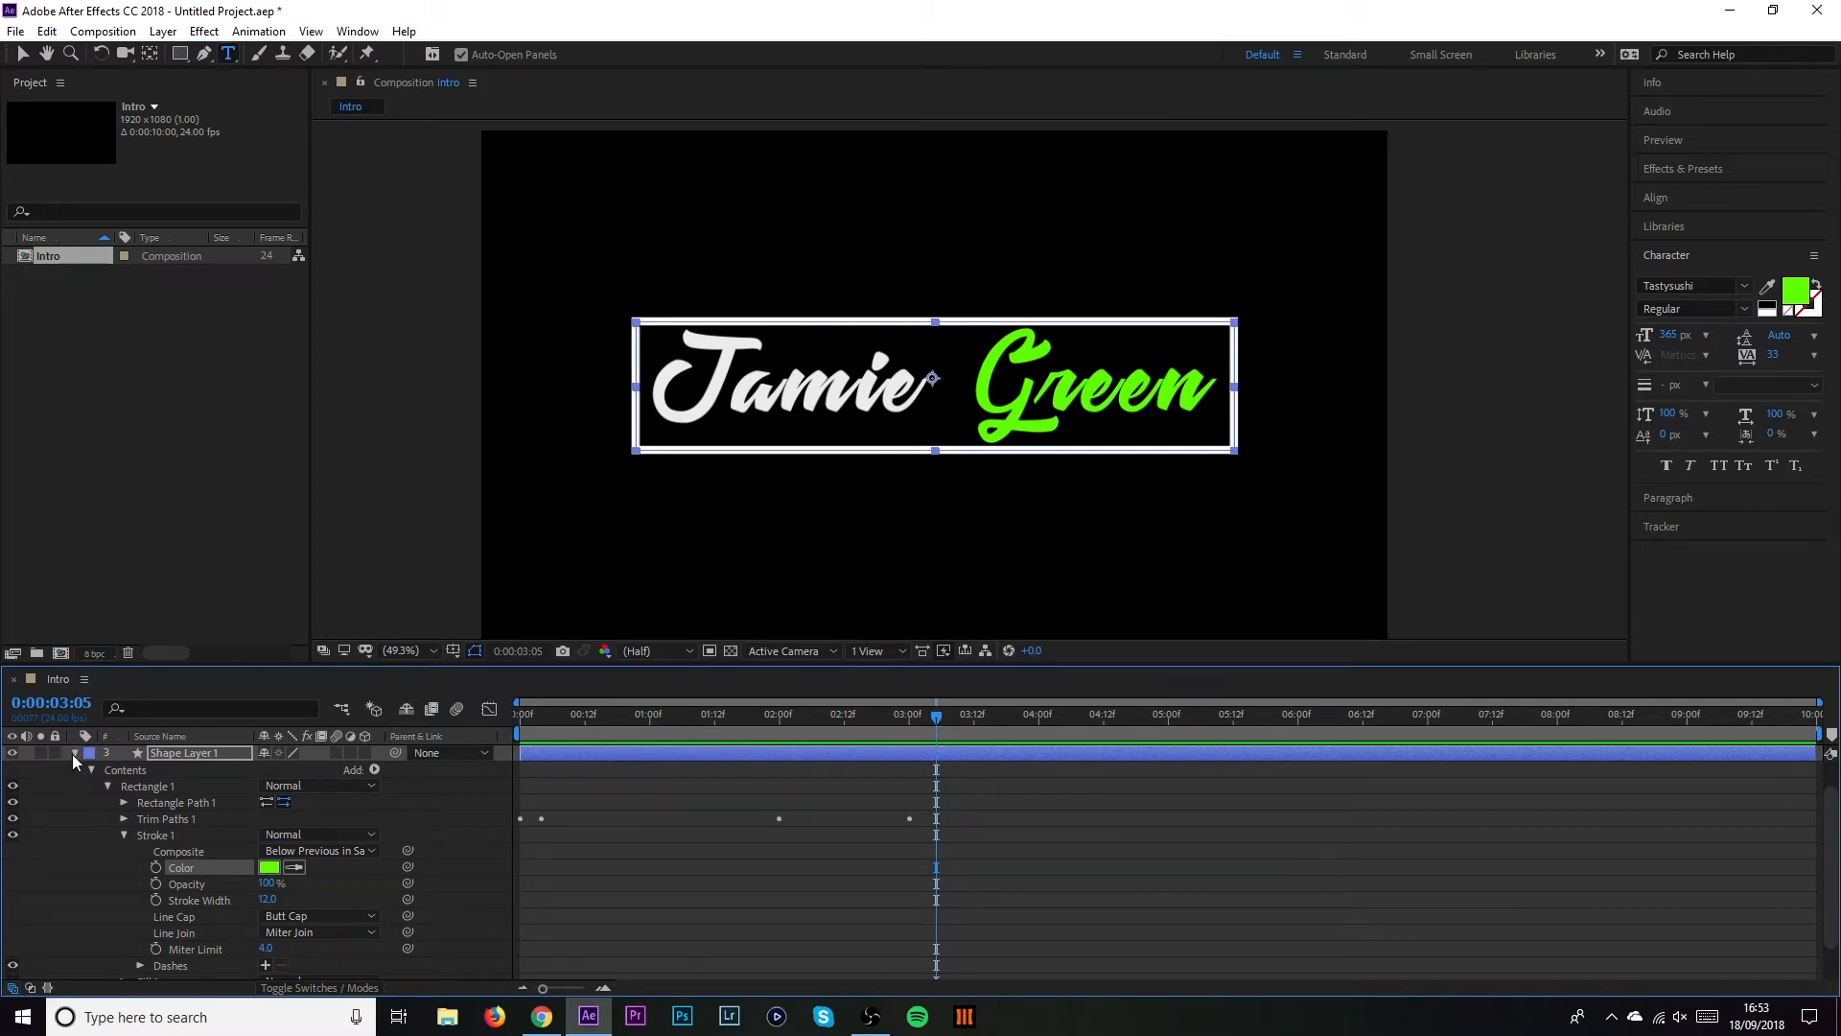
click(75, 753)
key(Home)
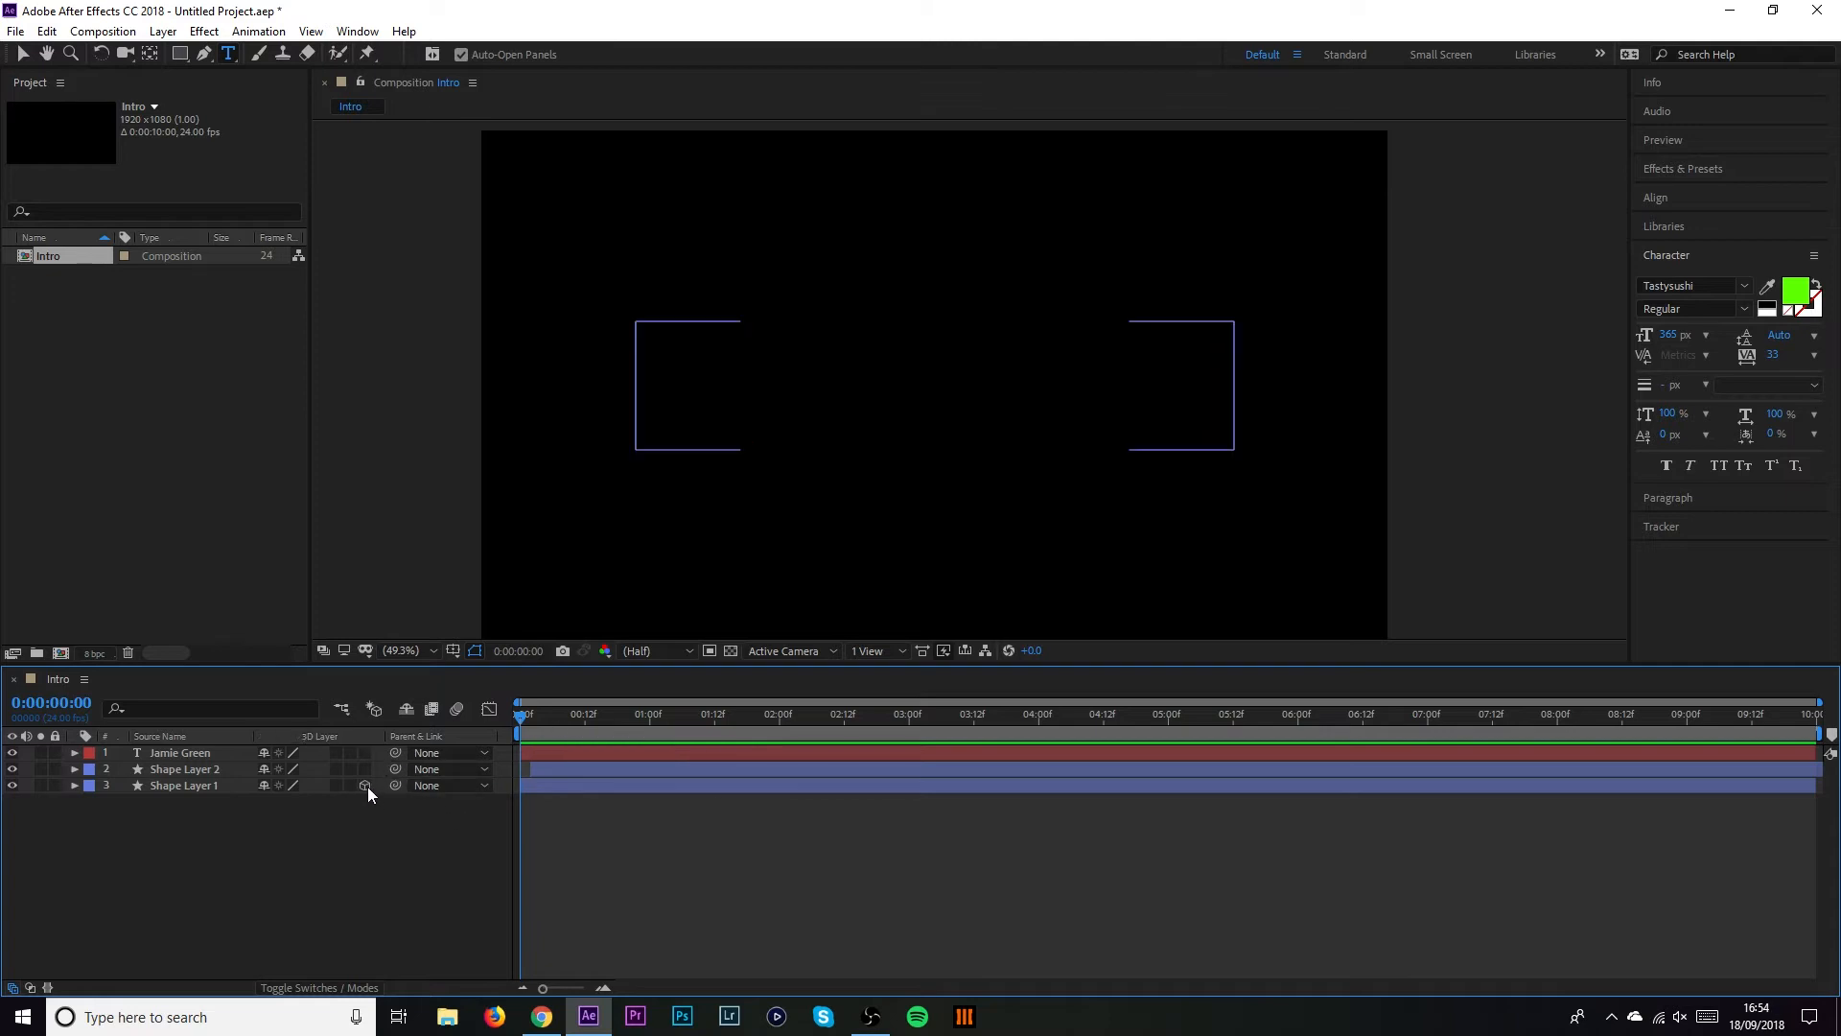
Enable the 3D Layer switch on the title and both shape layers
drag(366, 787, 365, 753)
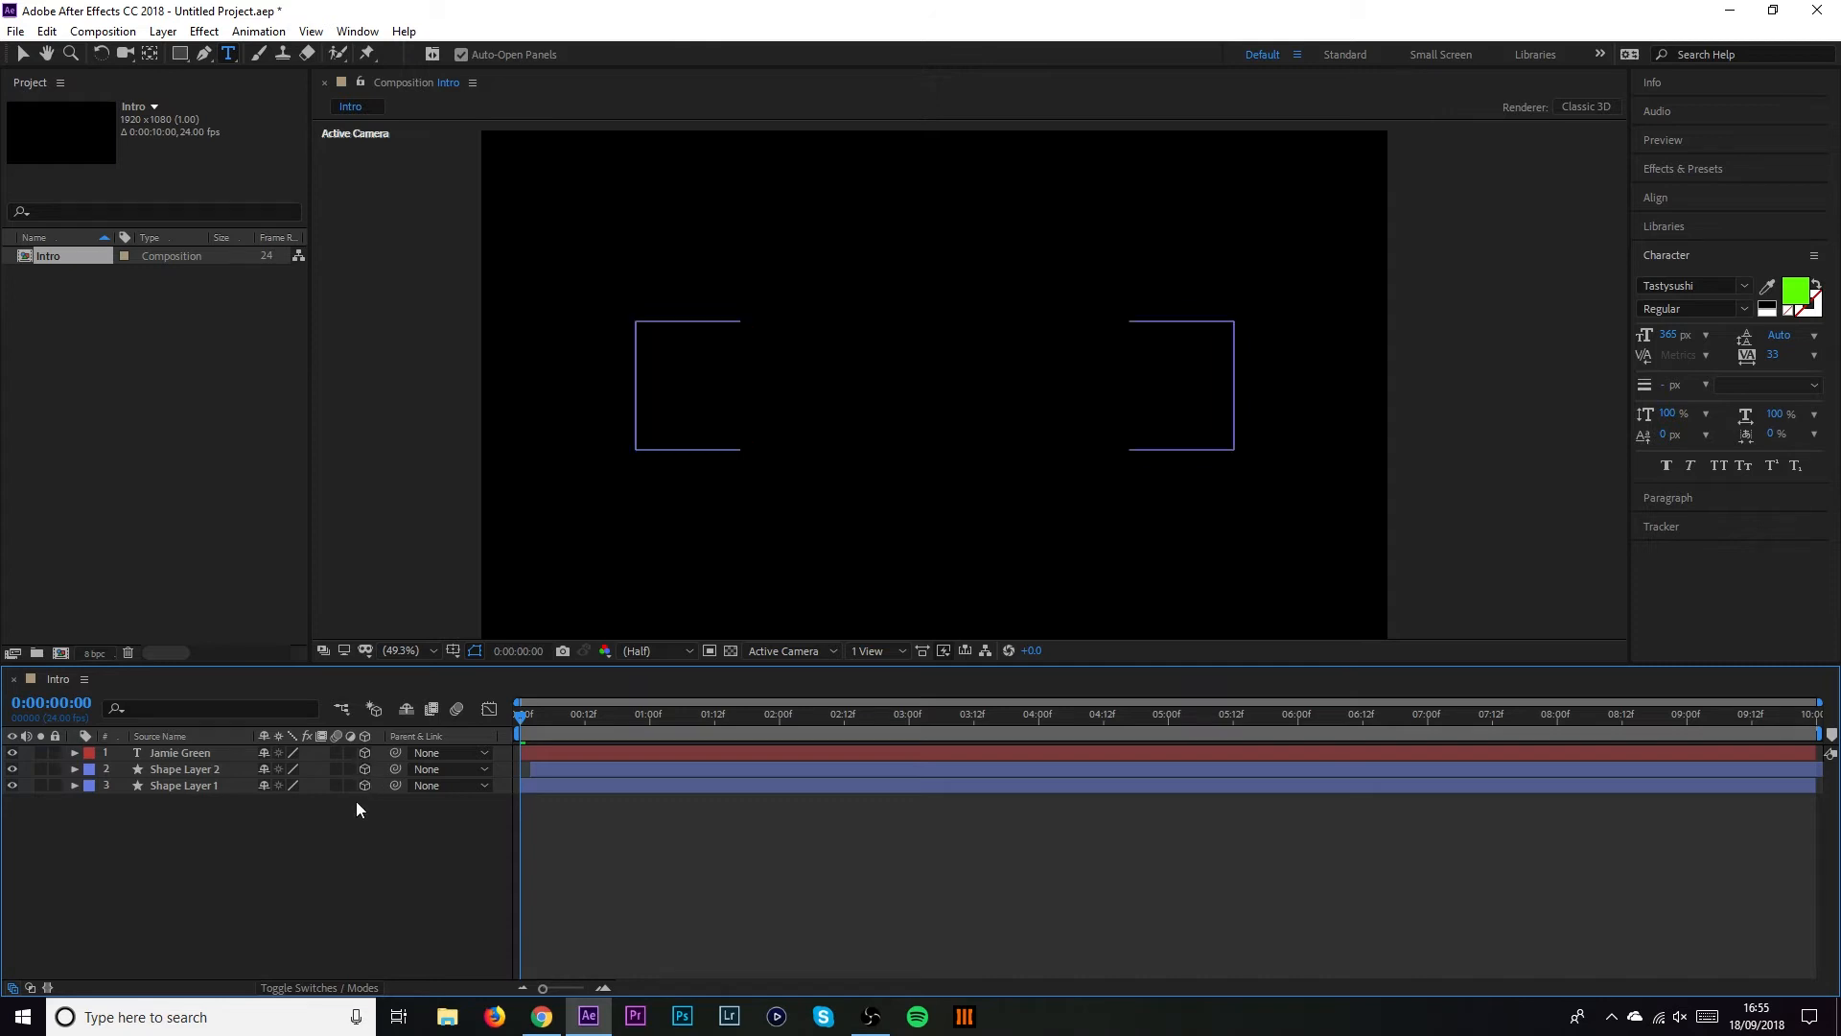
Add Camera 1, a Two-Node camera with the 35mm lens preset, to the Intro comp
right_click(337, 821)
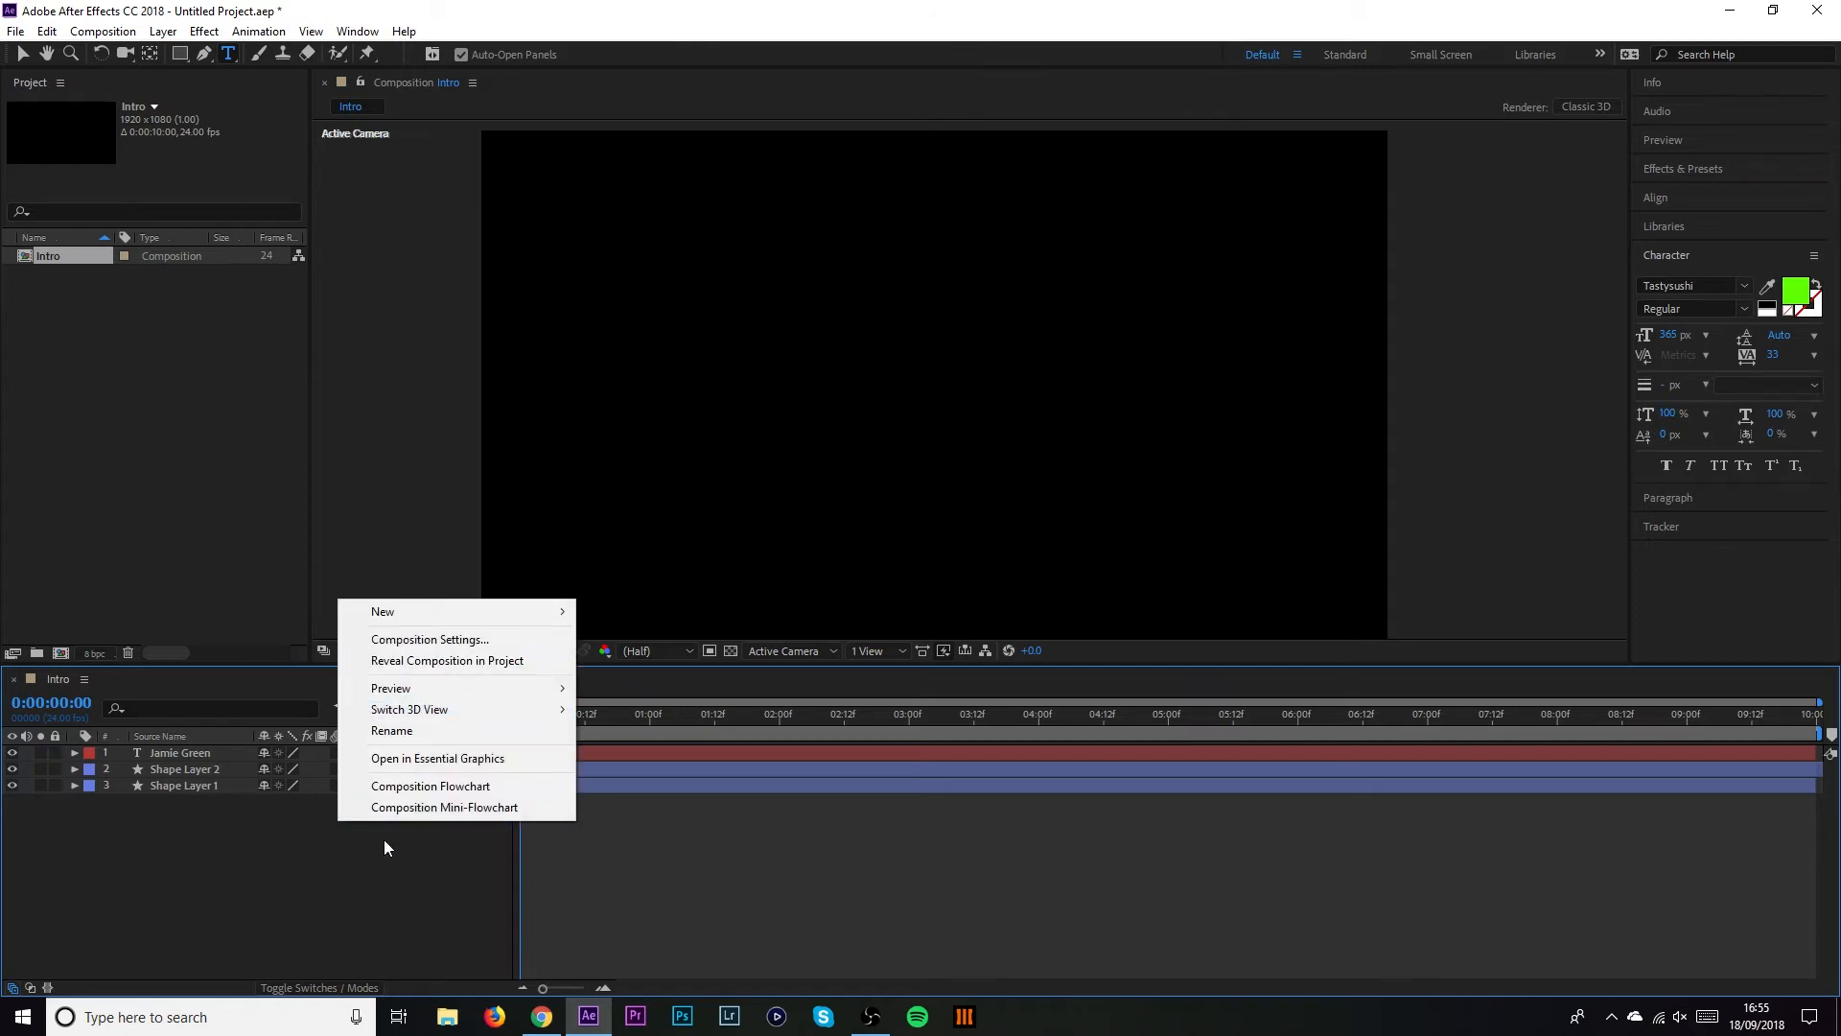
mouse_move(406, 612)
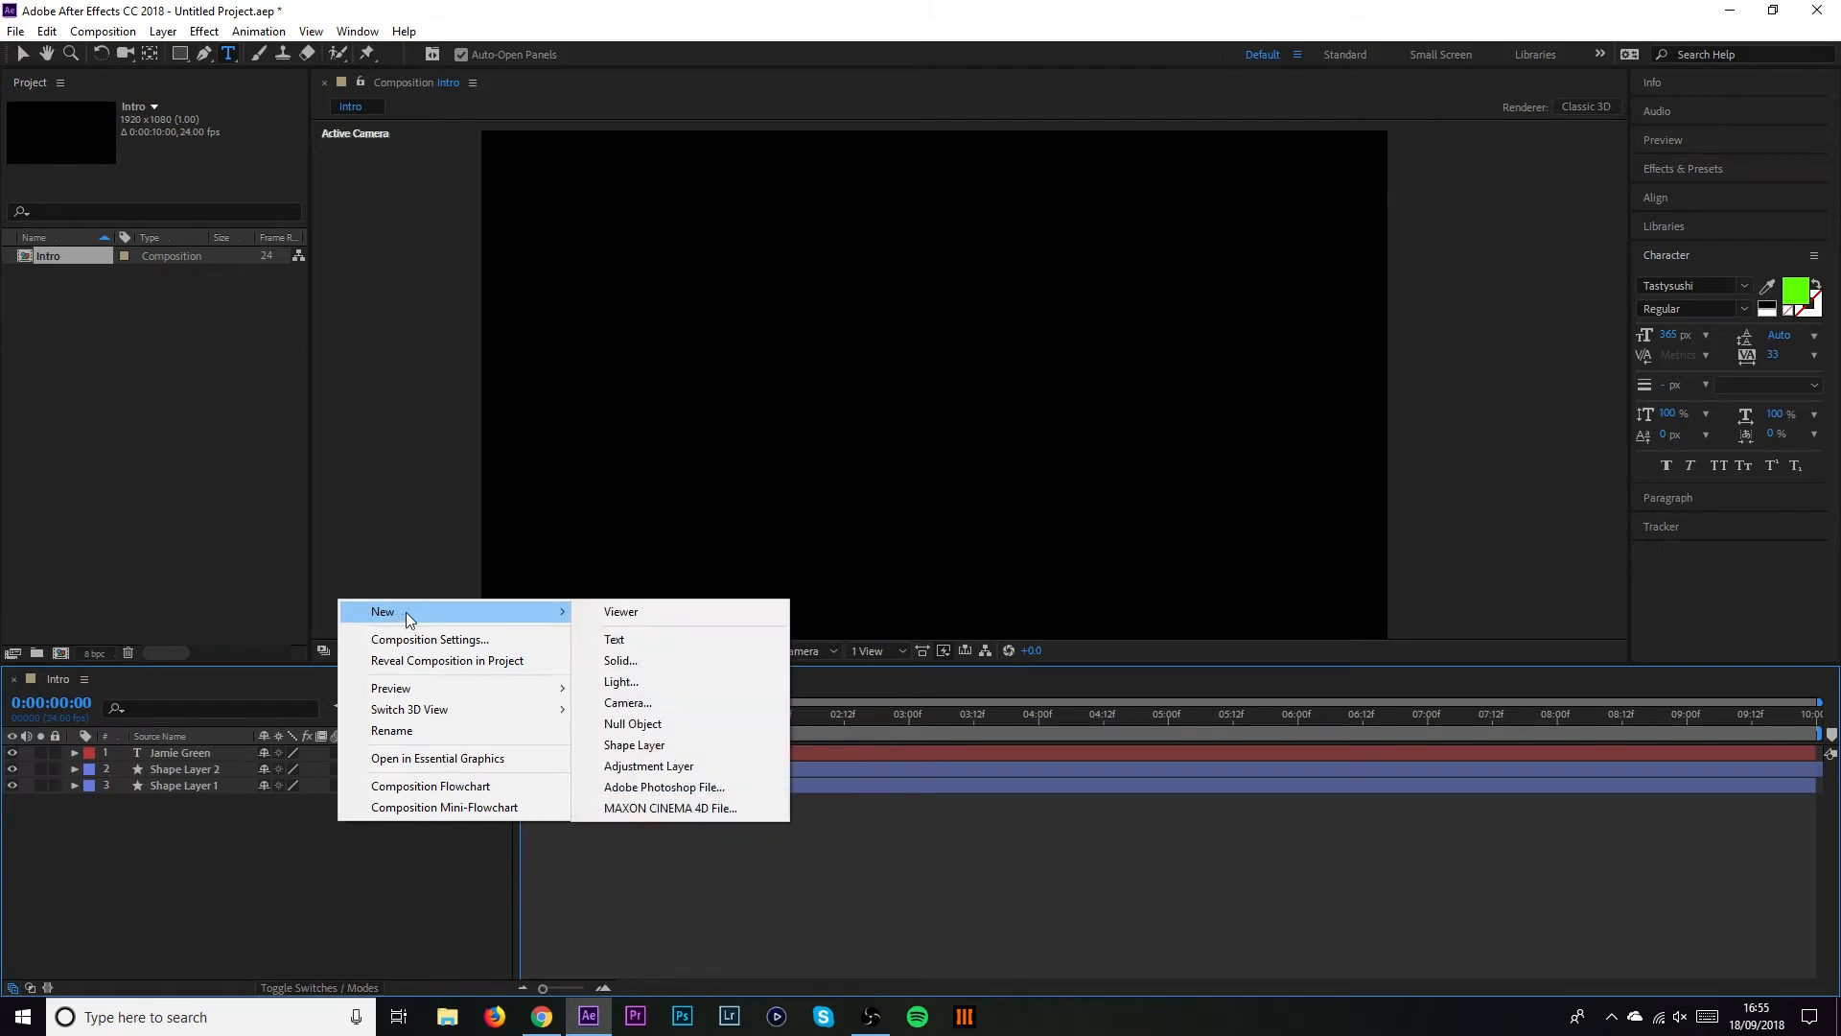
click(628, 703)
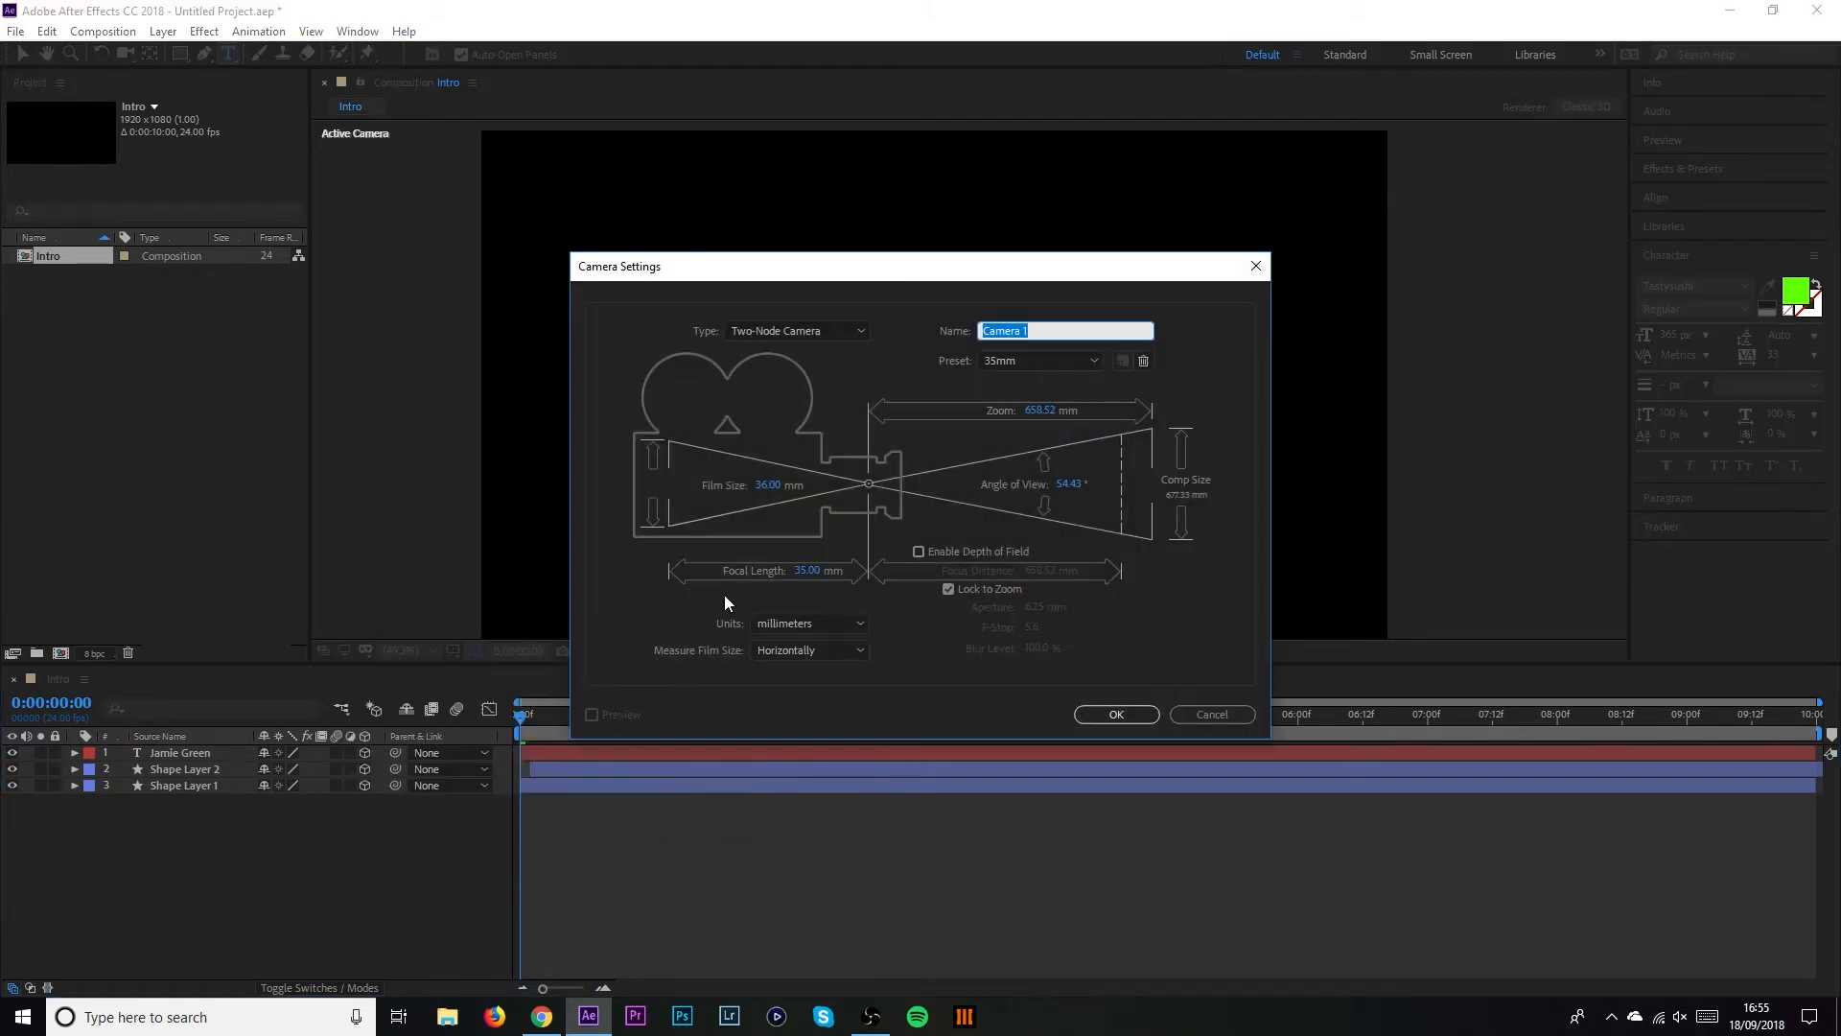
click(1036, 363)
click(1034, 491)
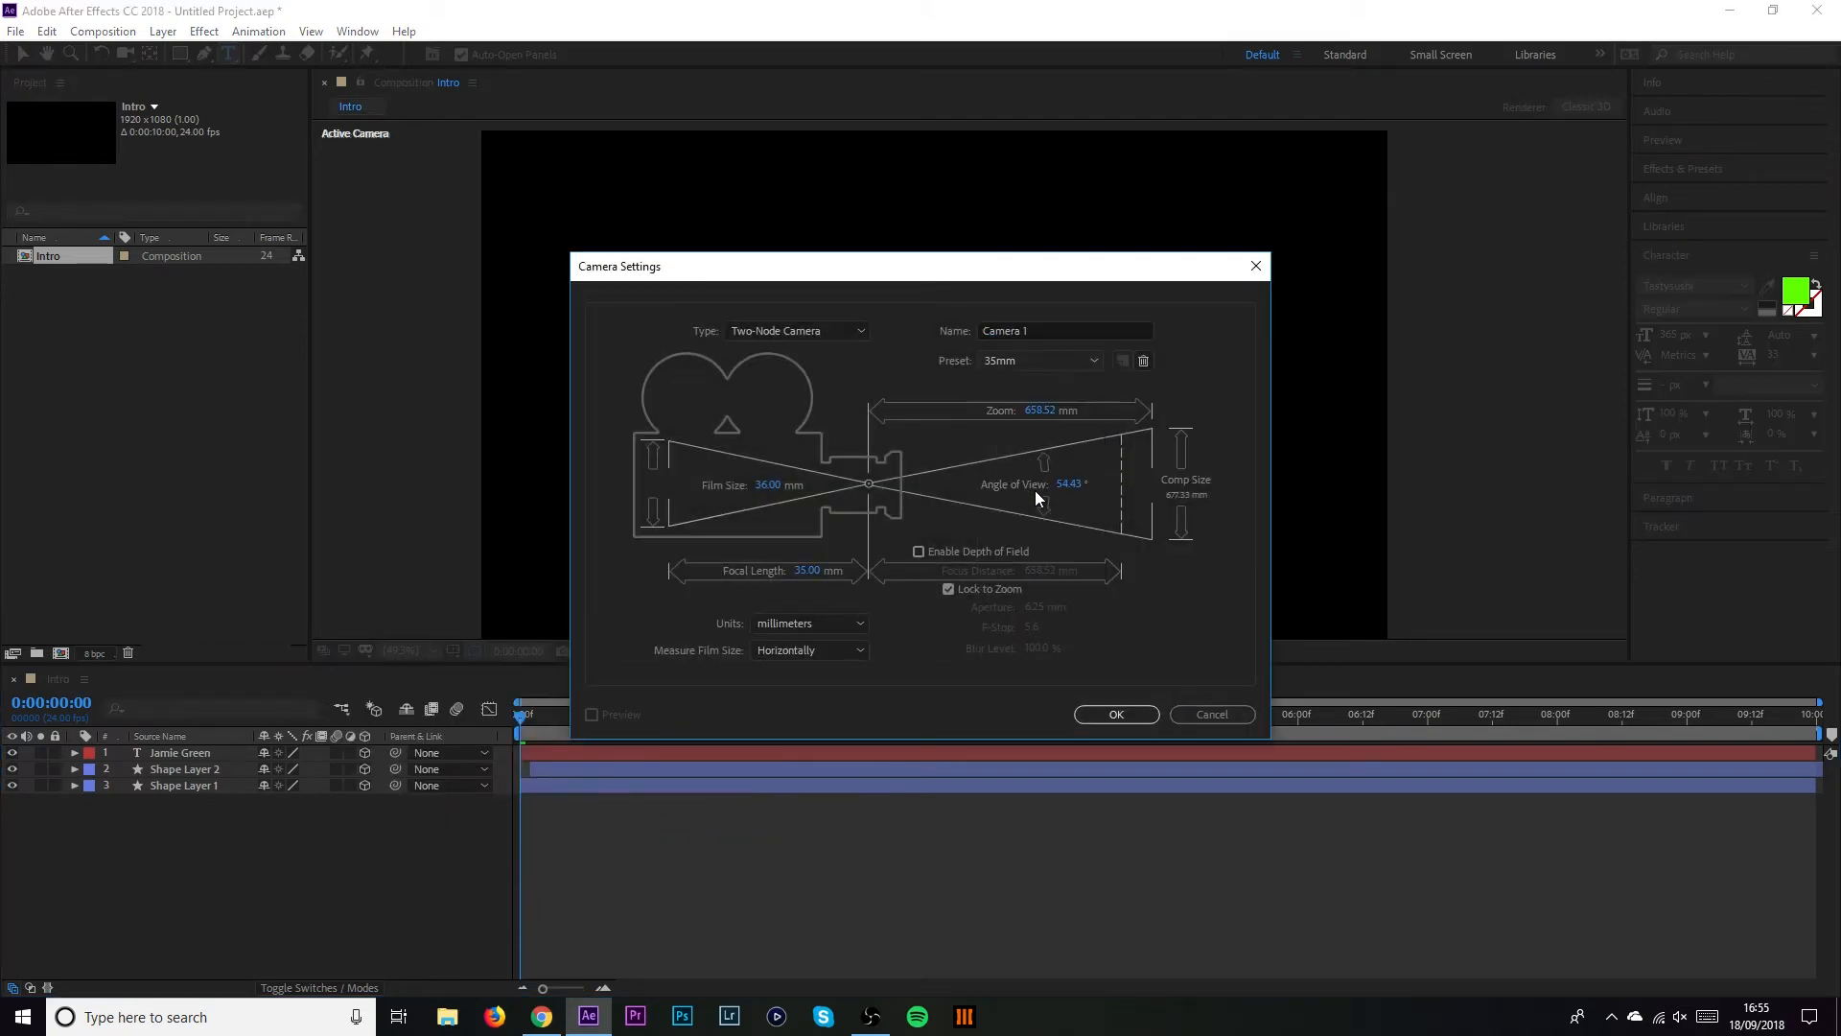
click(1114, 719)
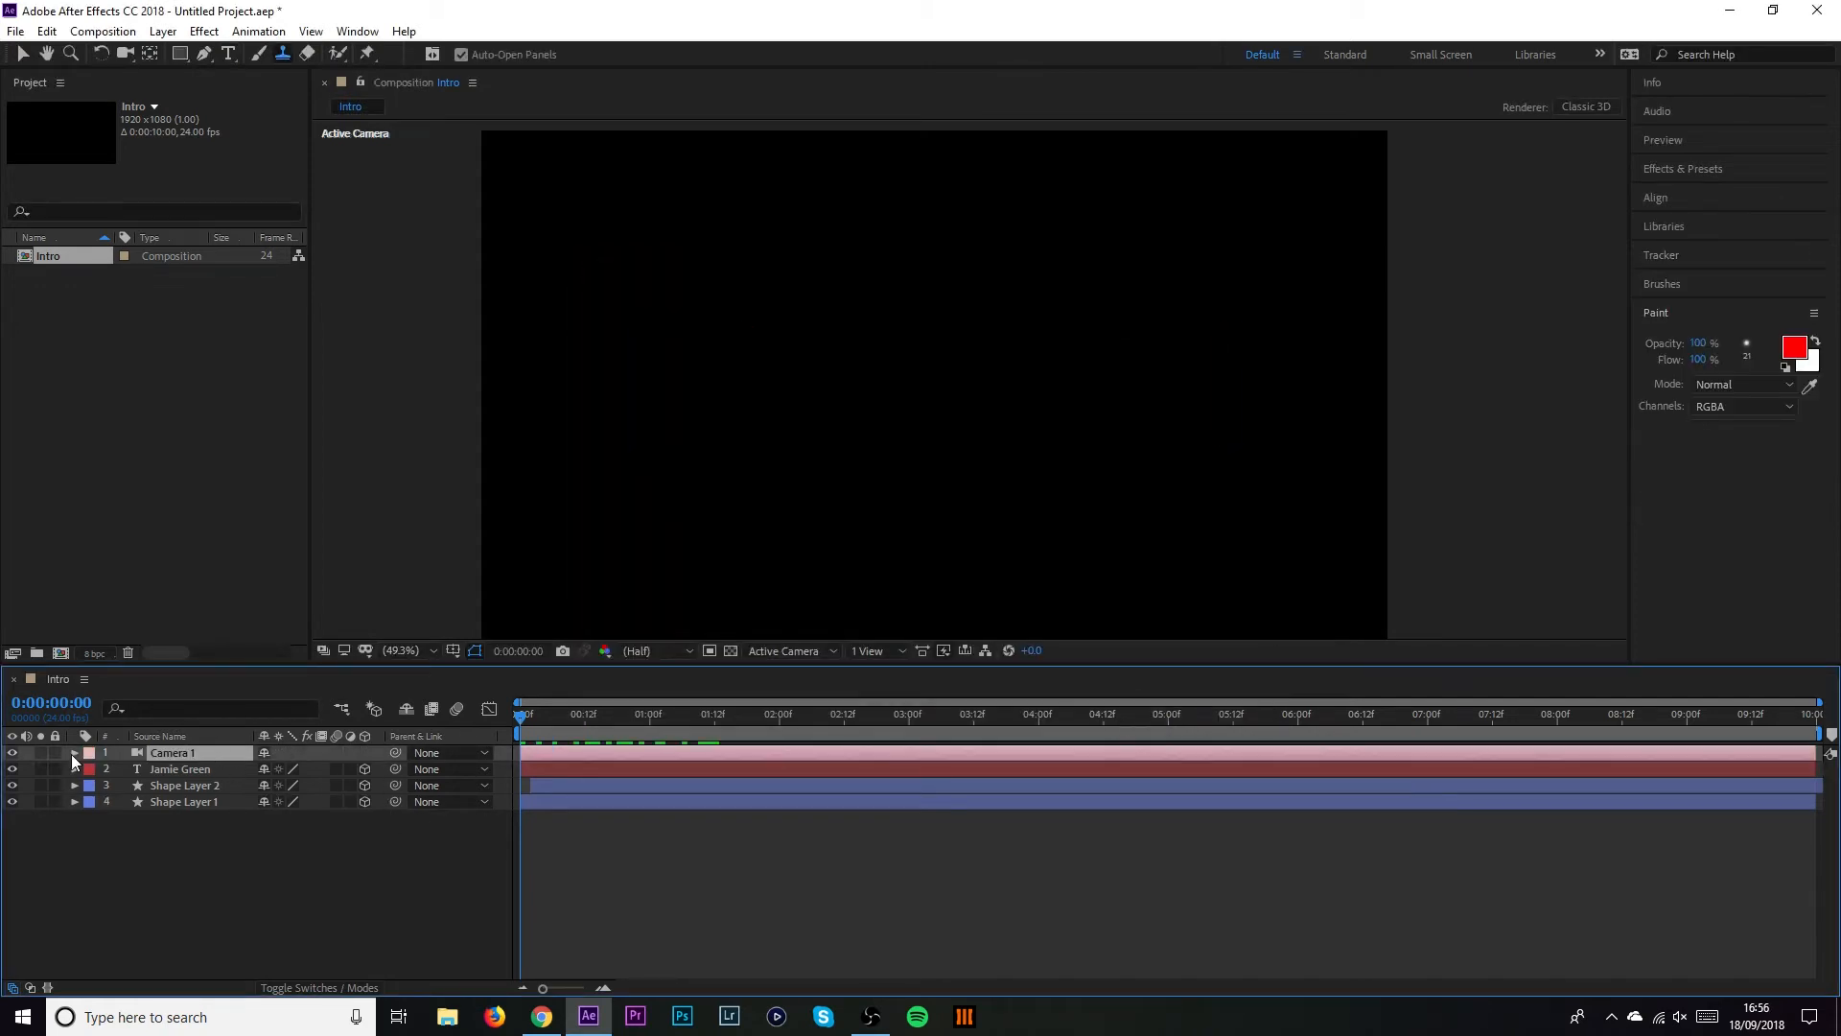
click(75, 753)
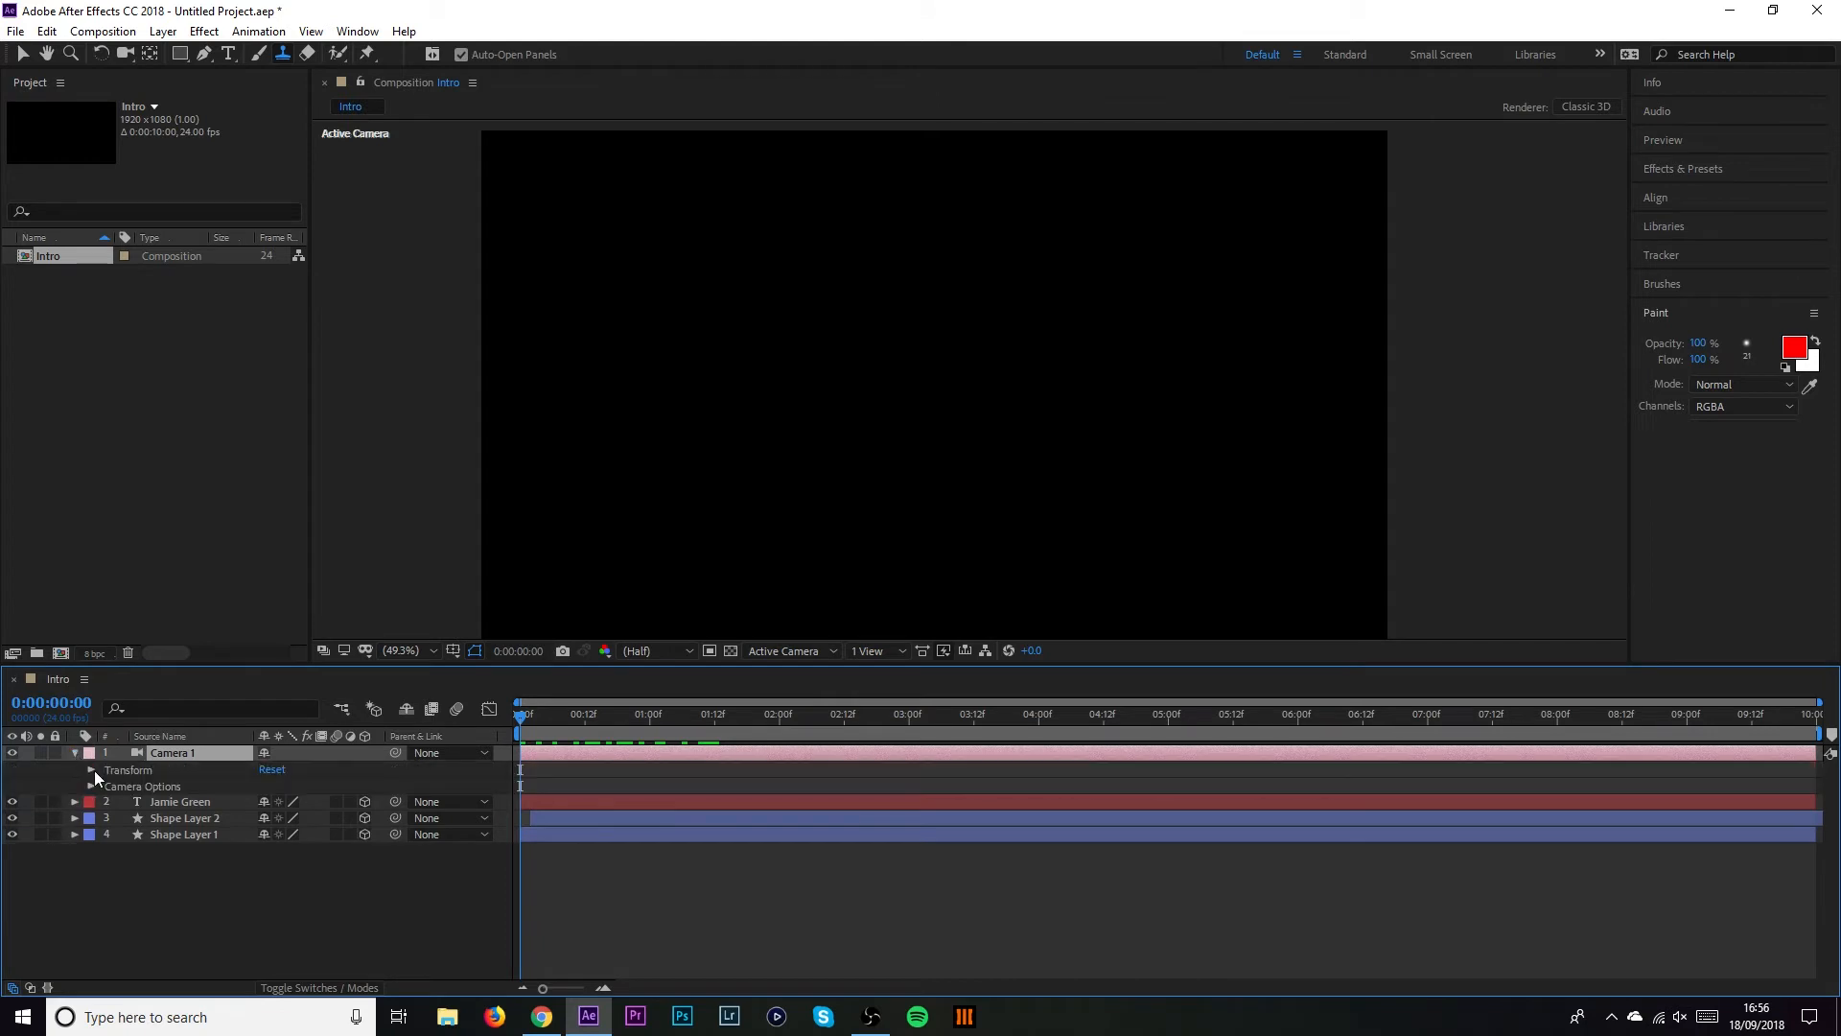
Keyframe Camera 1's Position and push the camera in until the letters fill the view
click(90, 770)
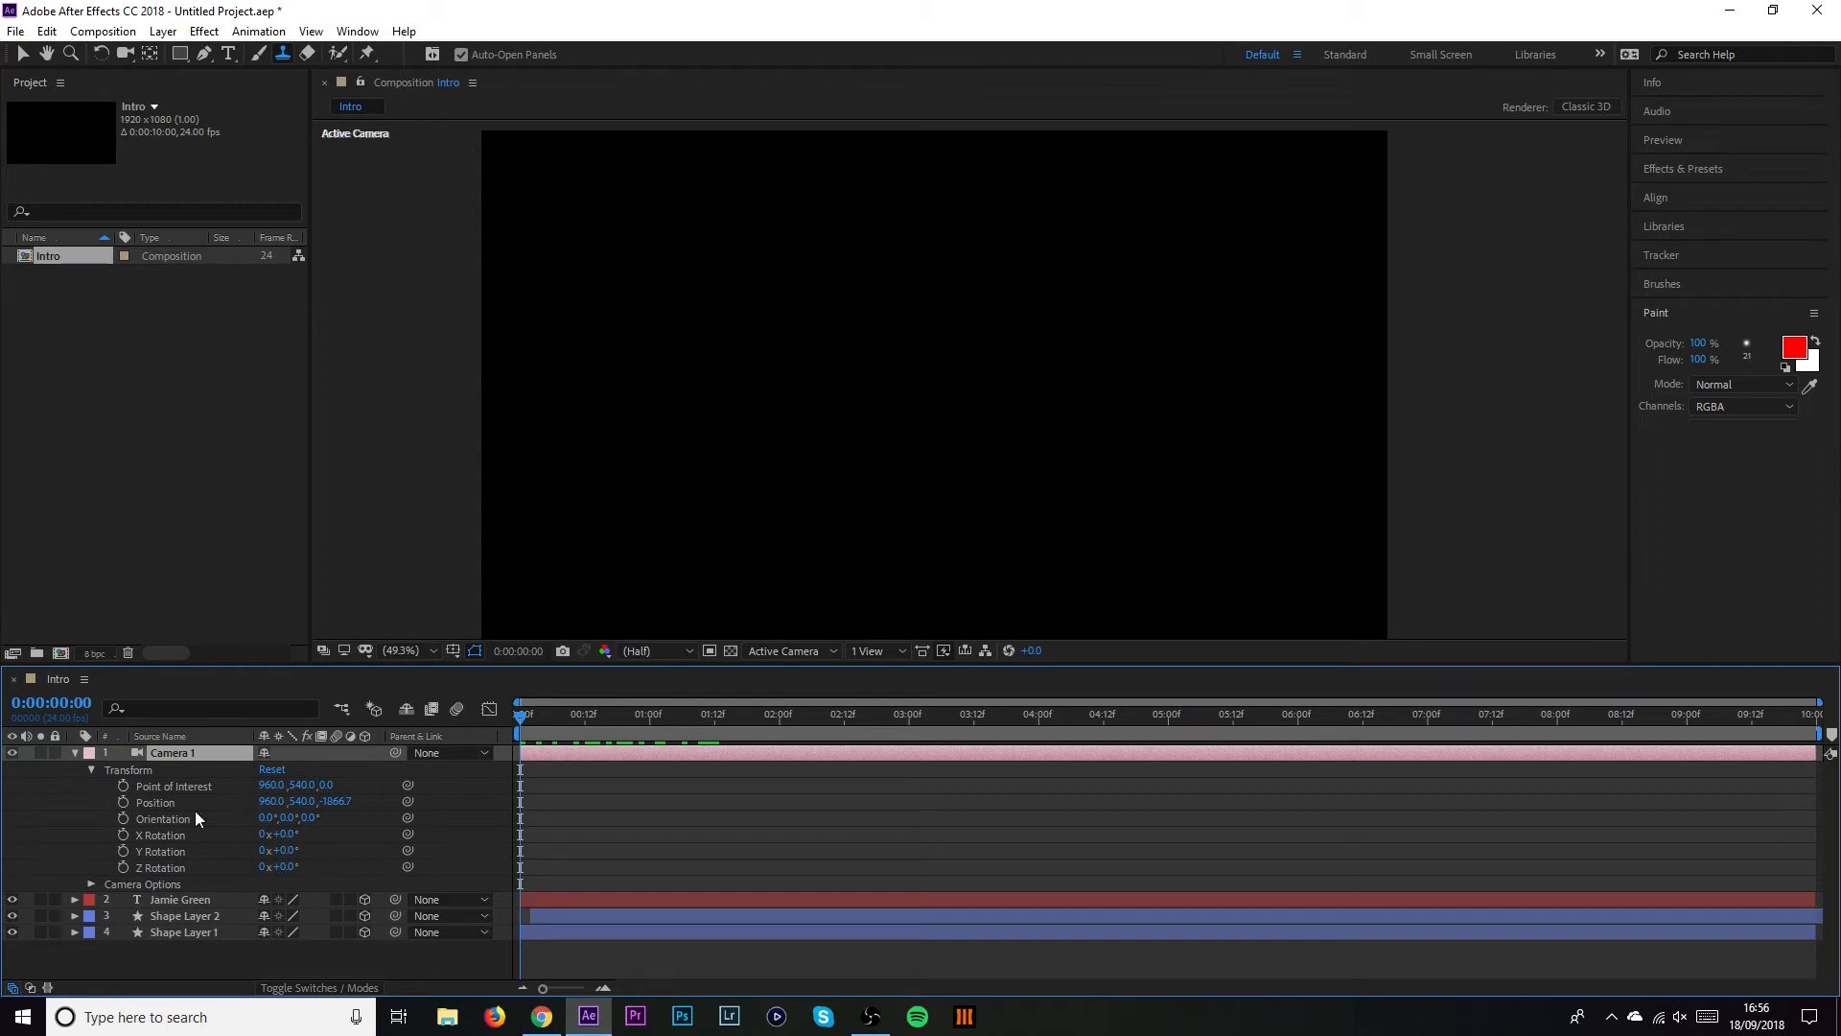
drag(576, 717, 788, 717)
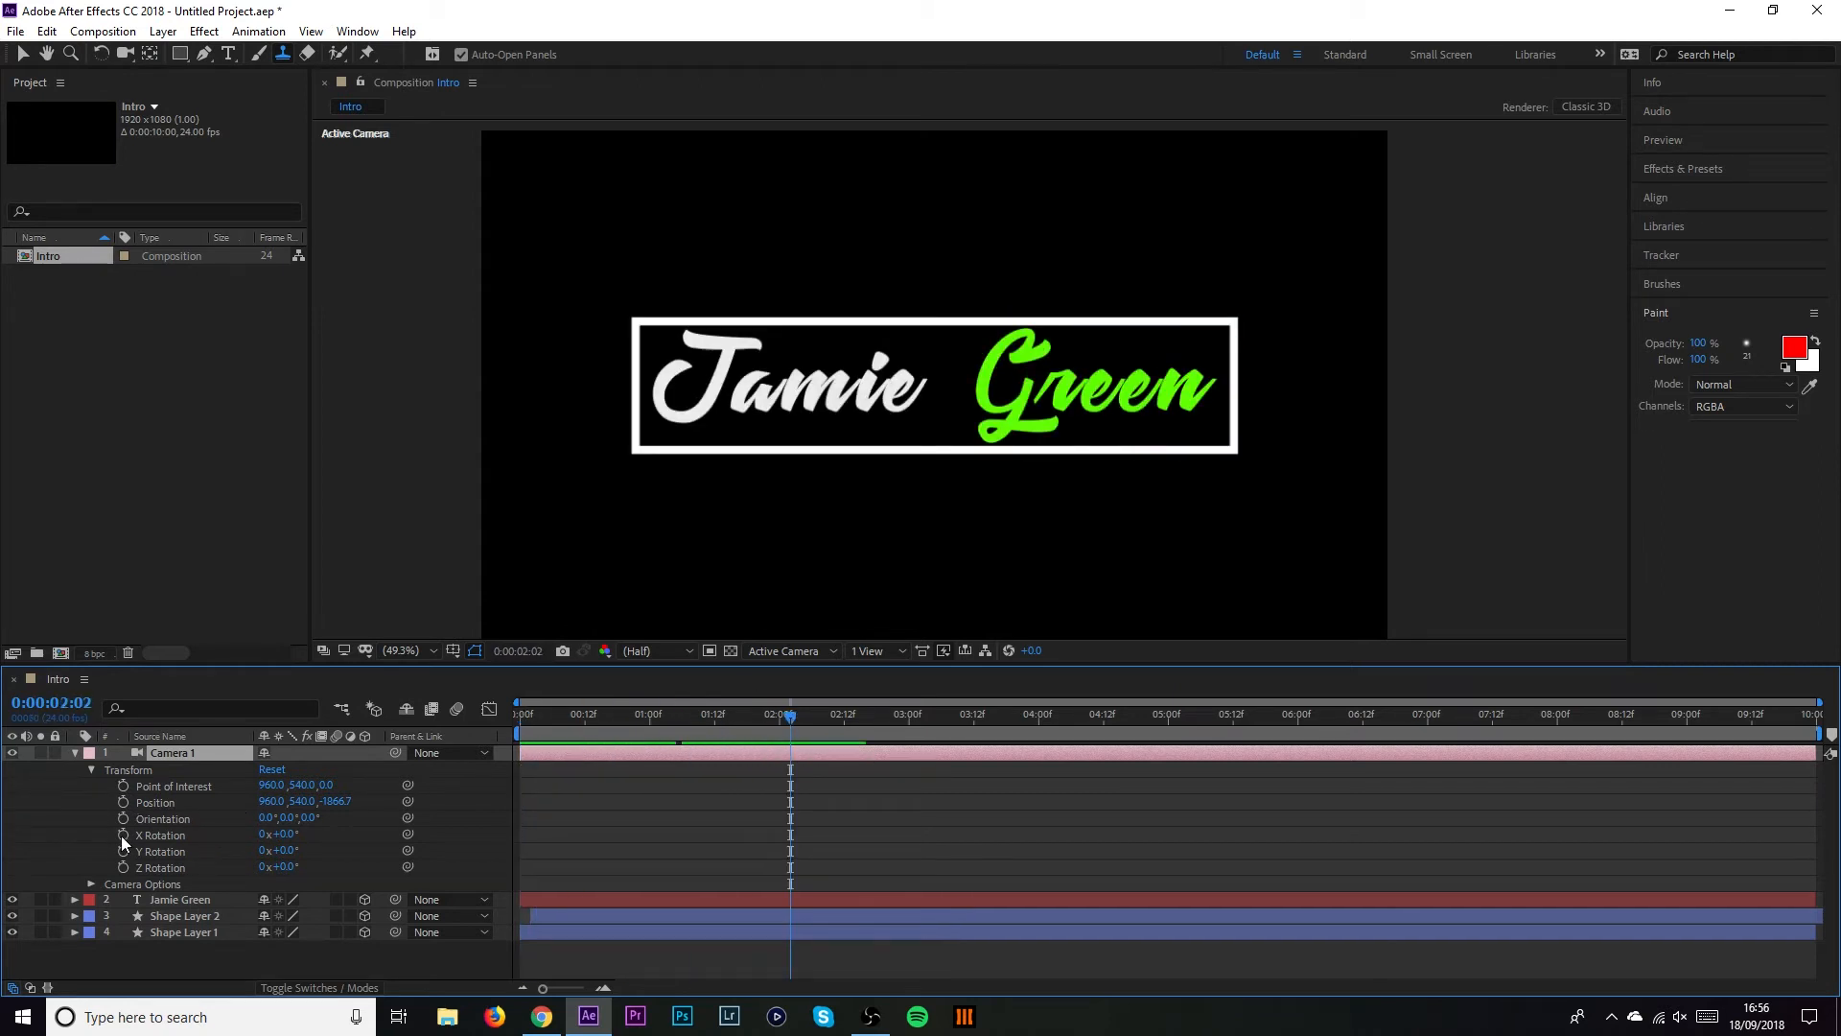
click(123, 802)
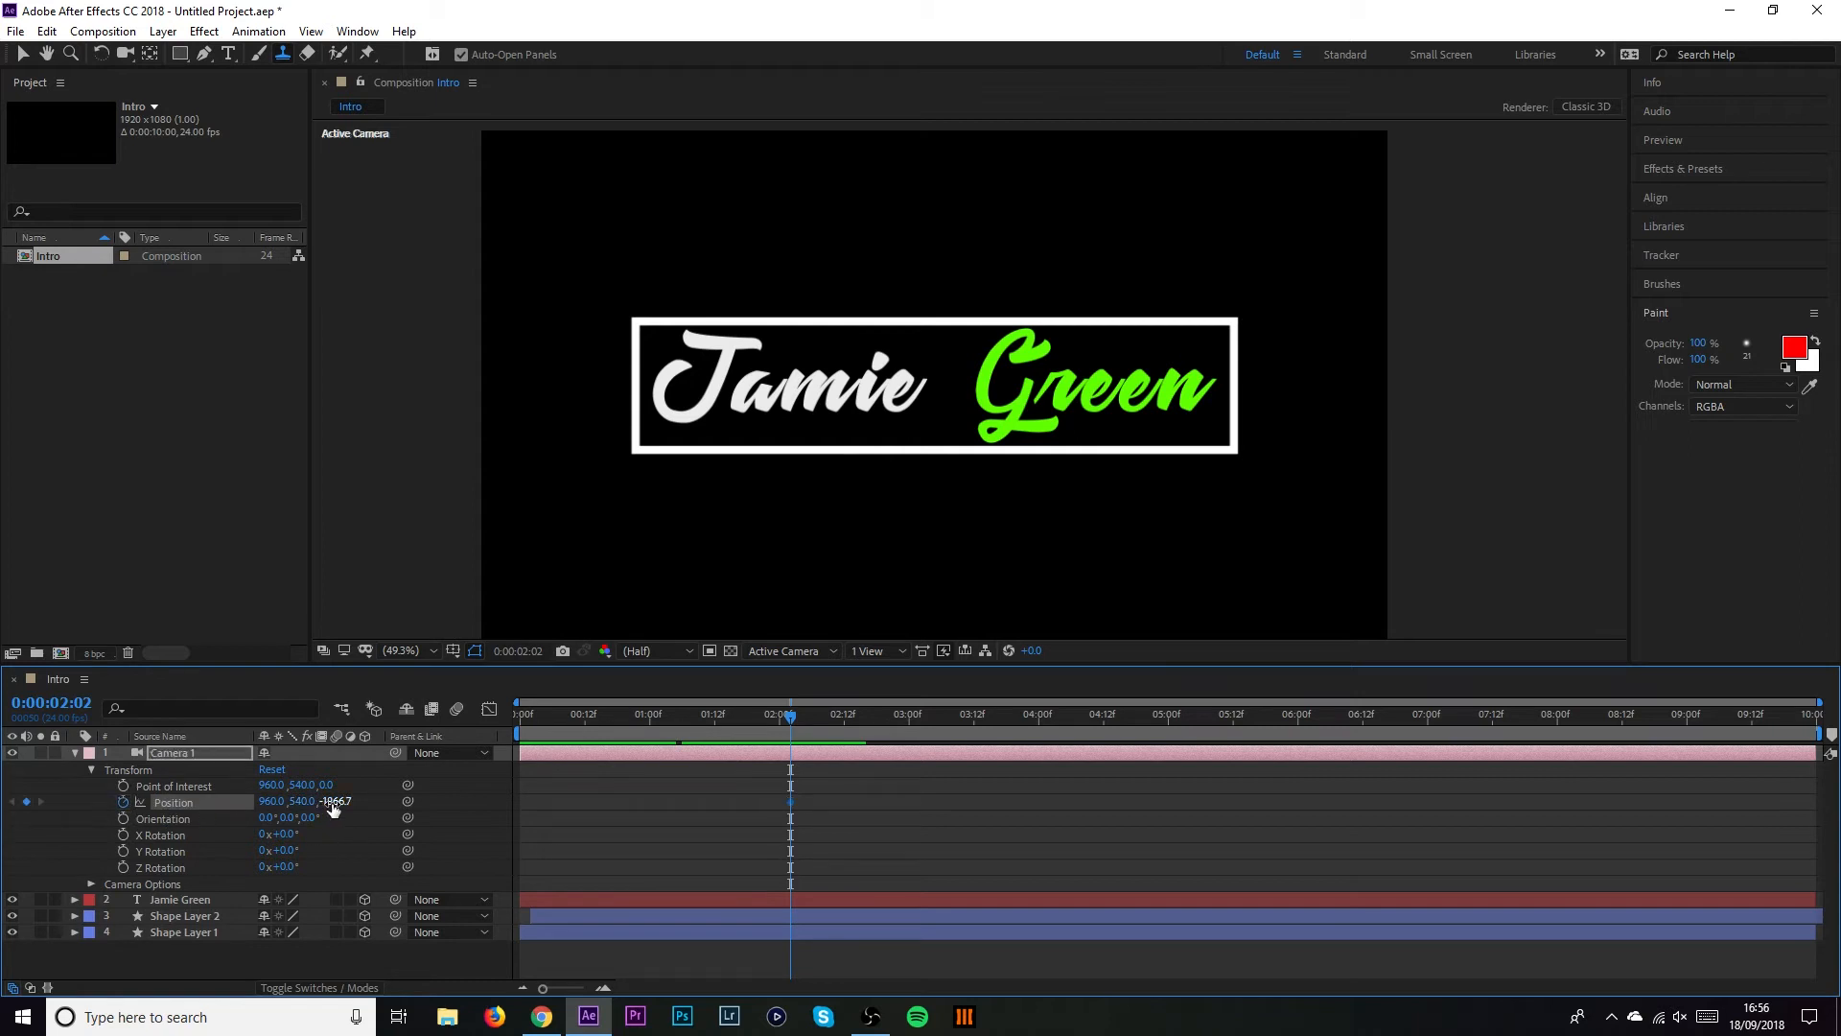
drag(773, 721, 629, 706)
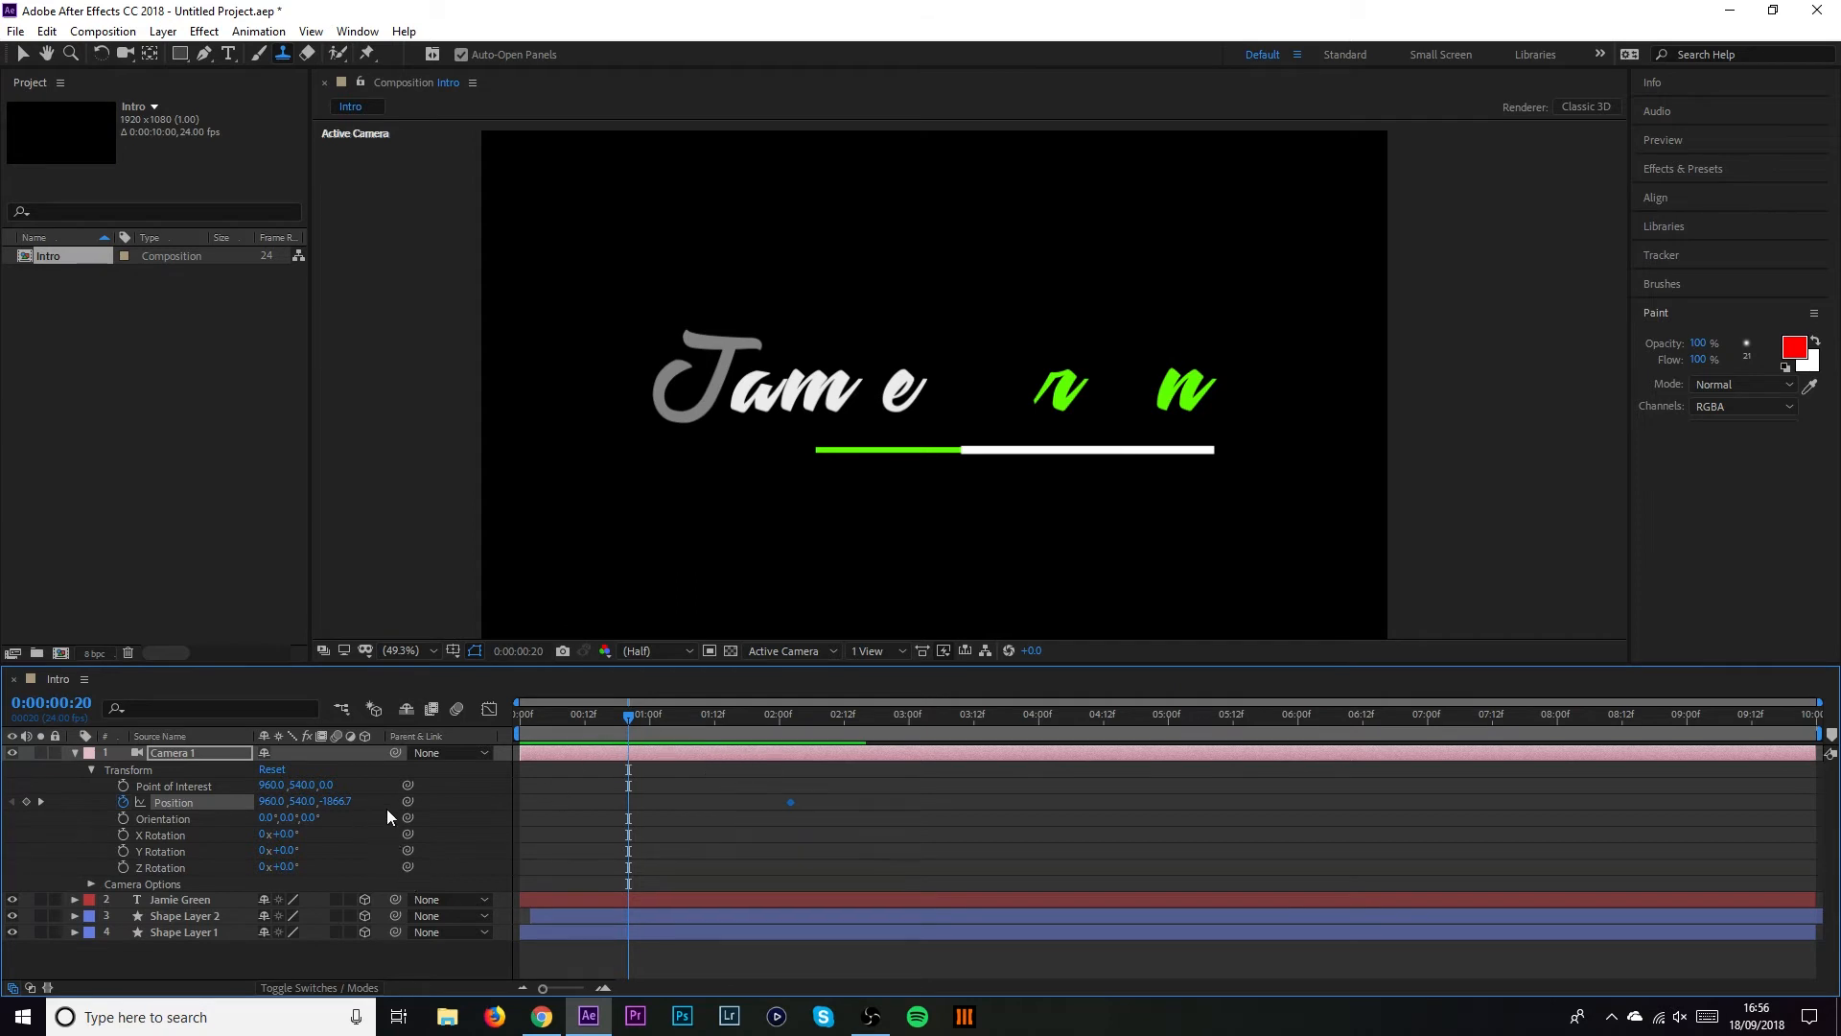
drag(334, 809, 1546, 860)
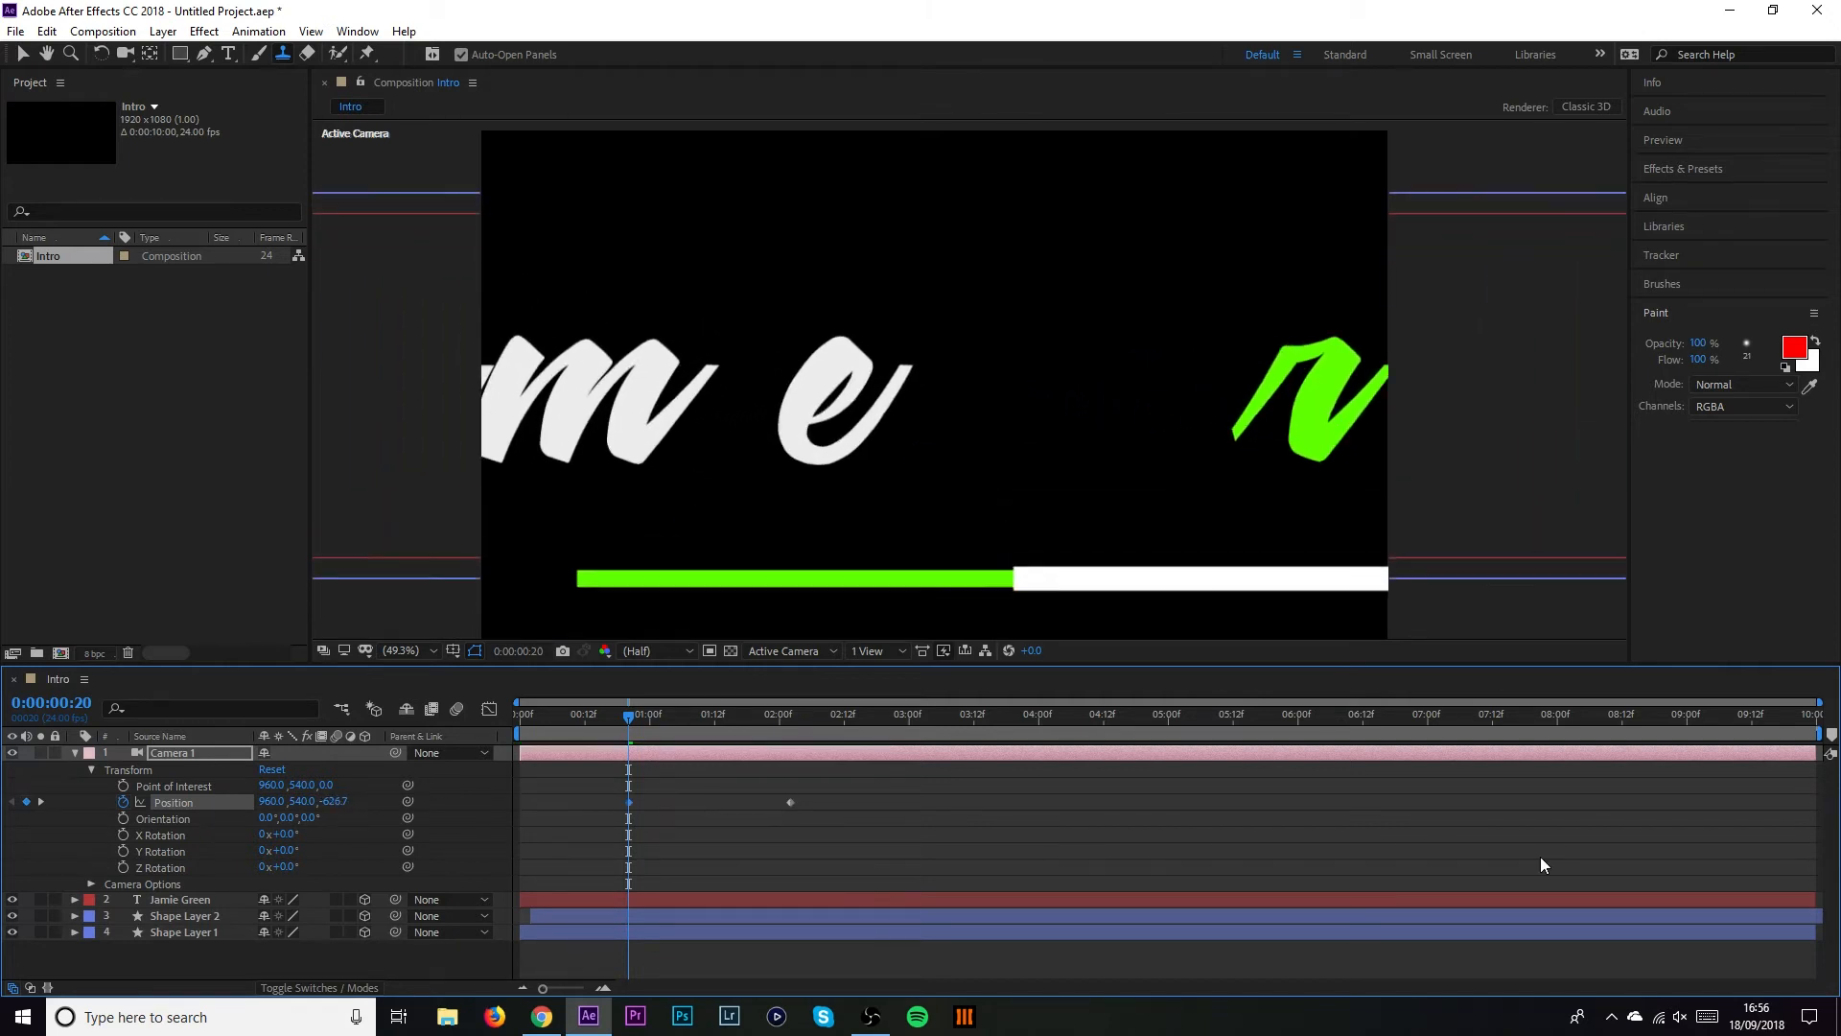
drag(331, 809, 974, 829)
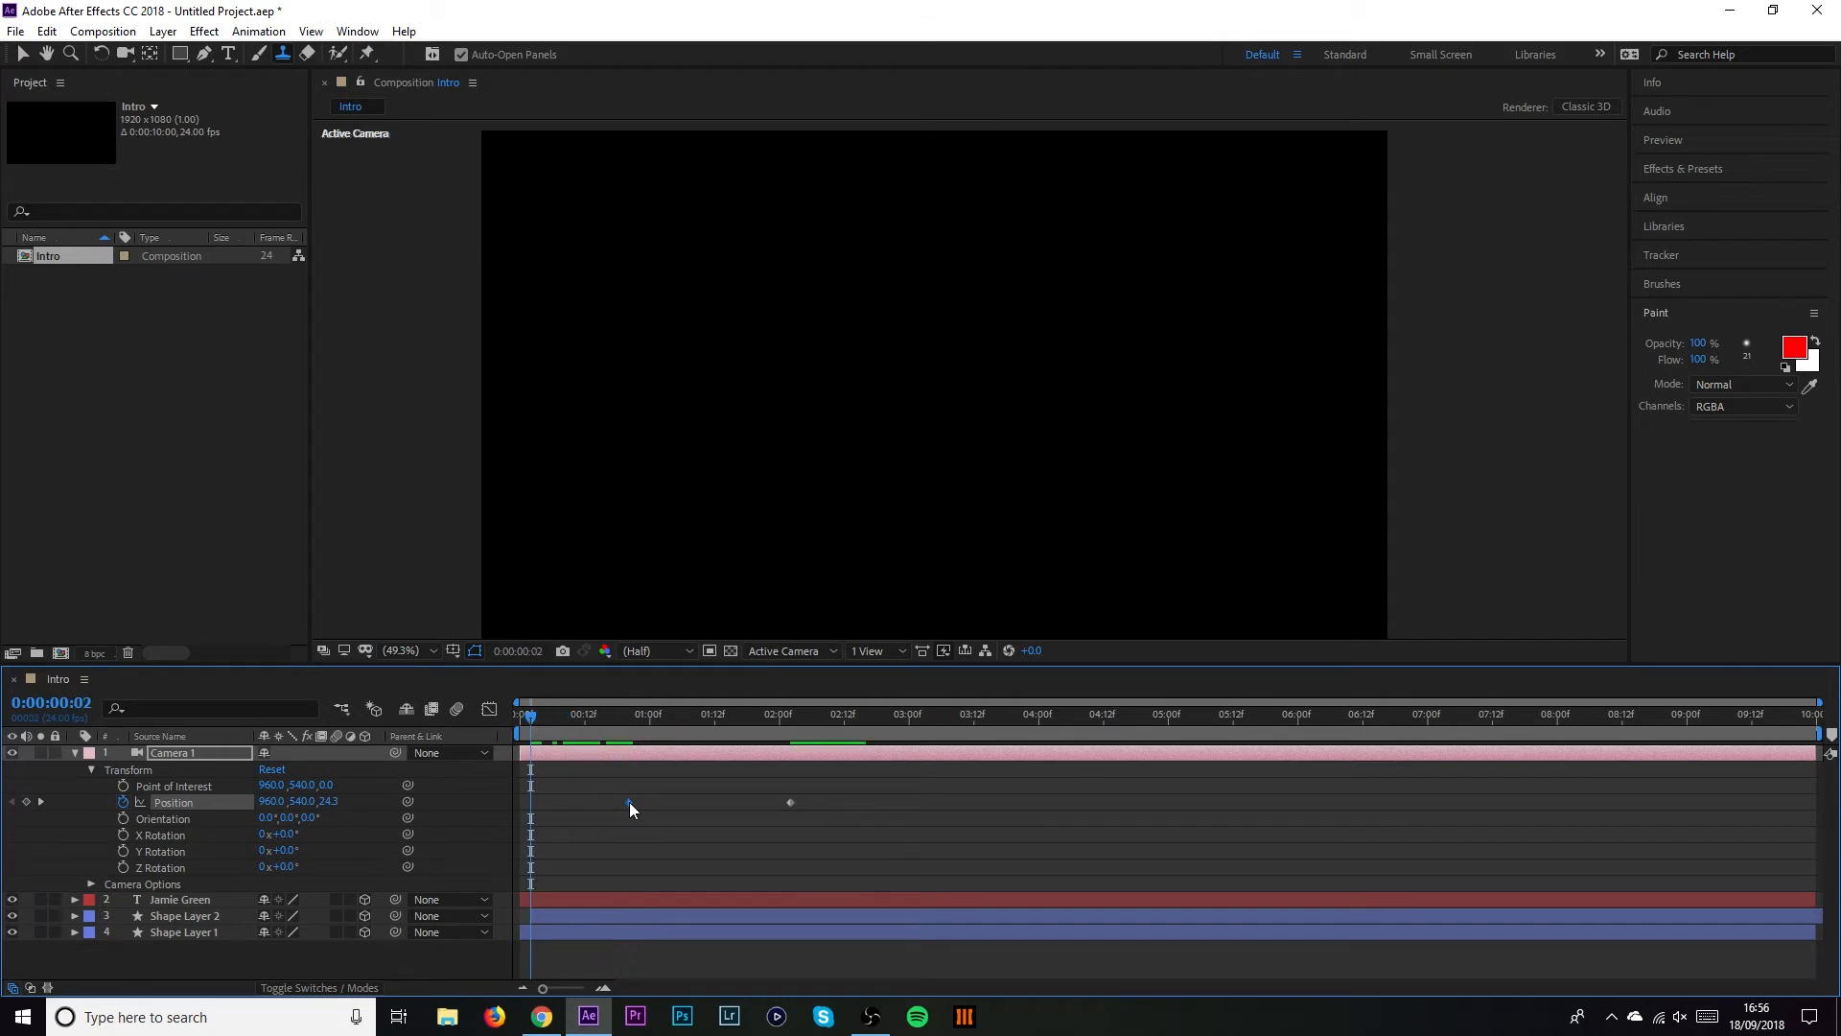
drag(630, 802, 529, 804)
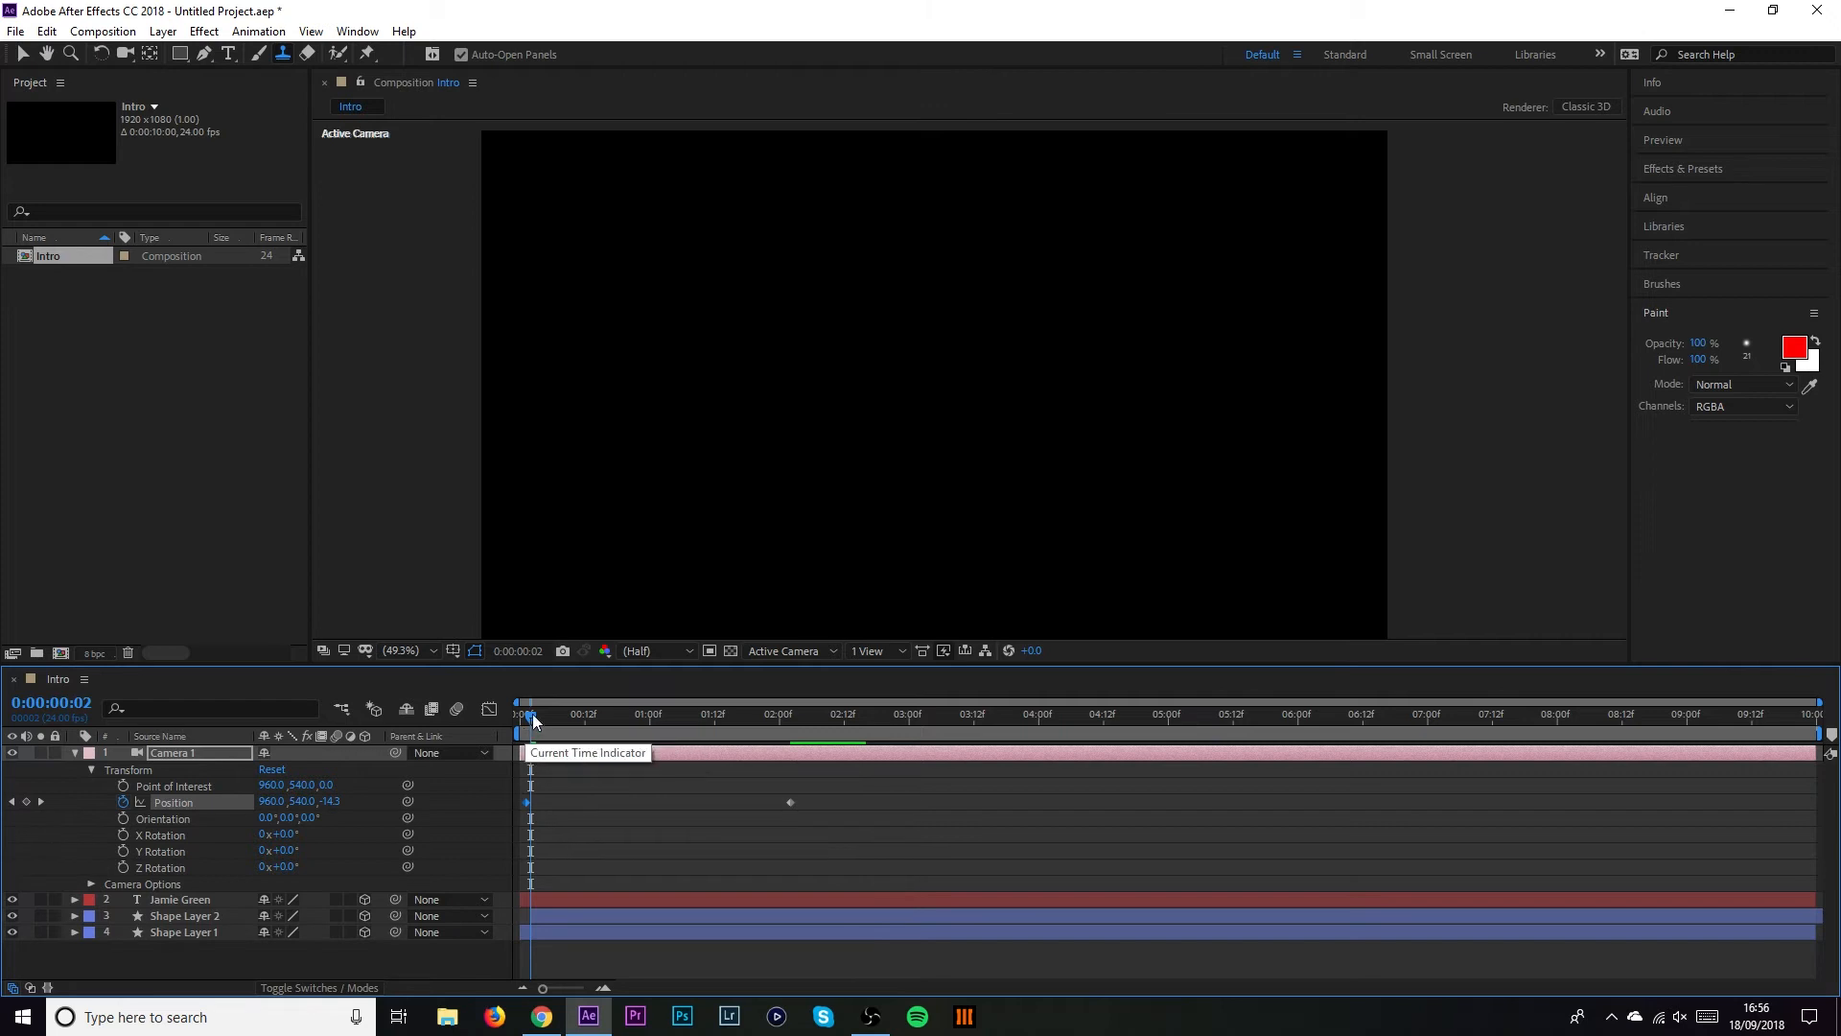
Move the camera's end Position keyframe earlier to about 0:20 and preview the push-in
click(520, 717)
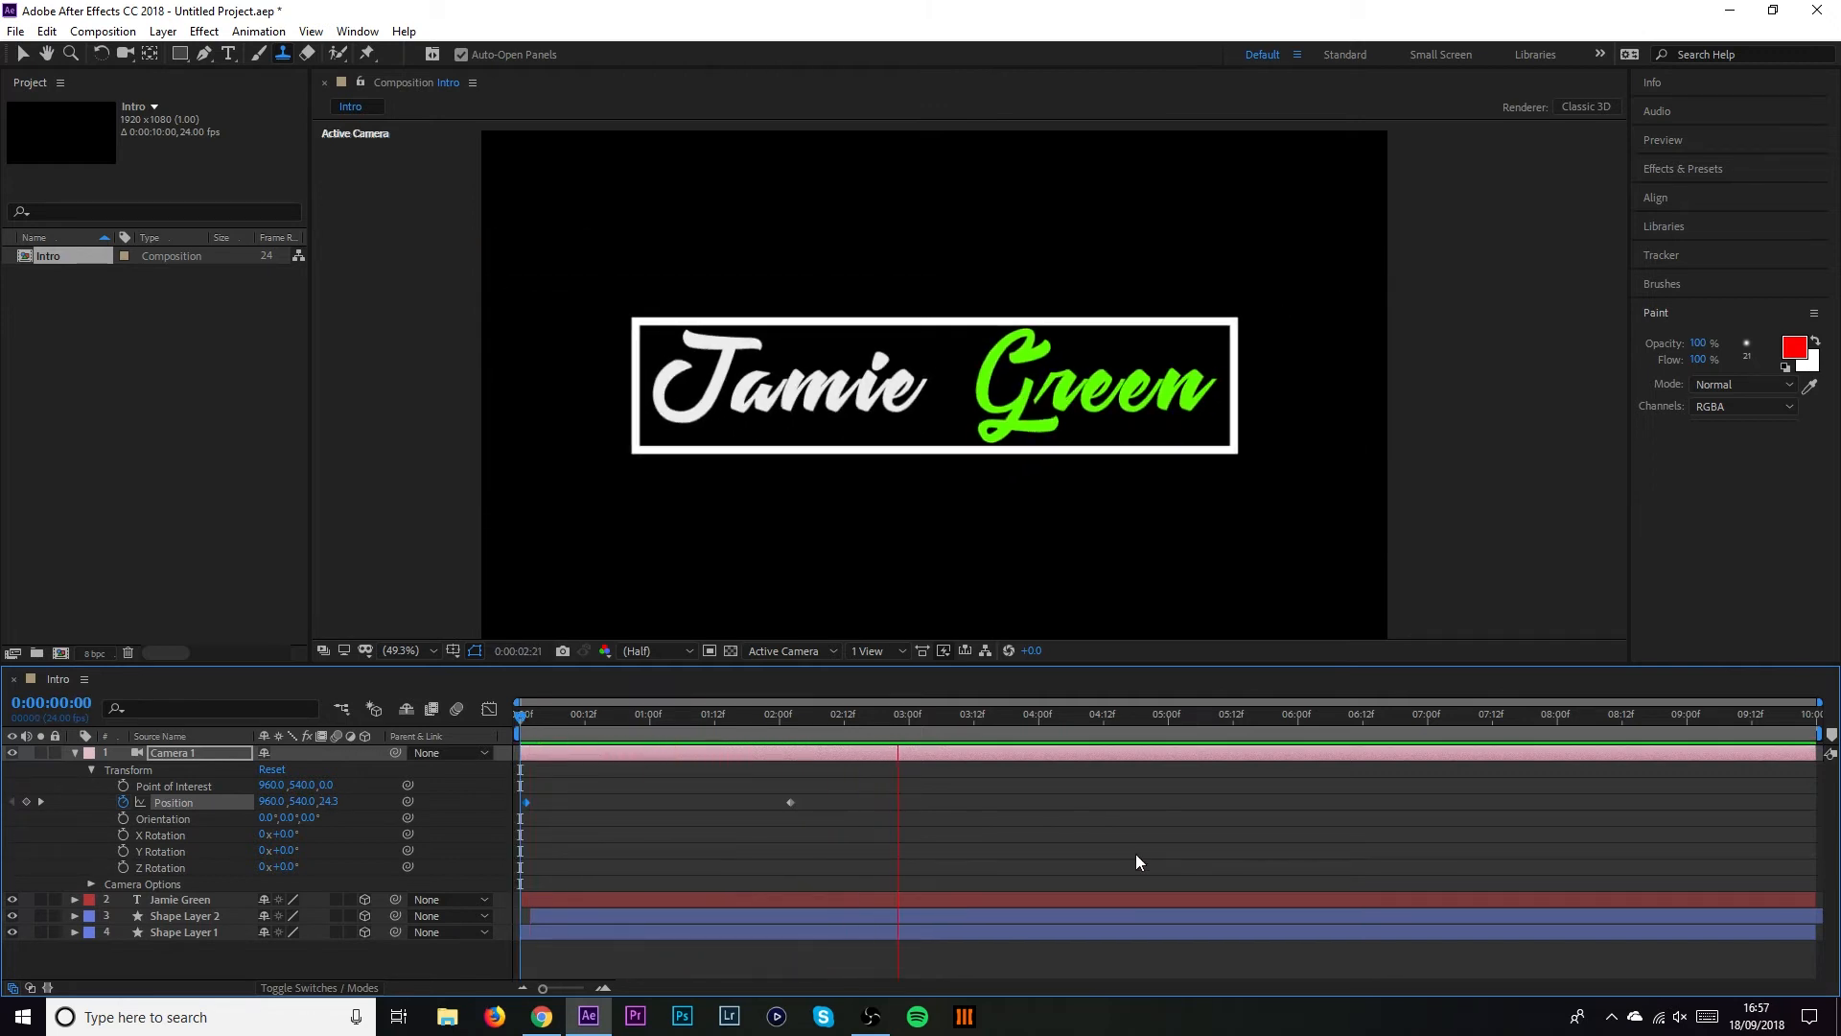
key(space)
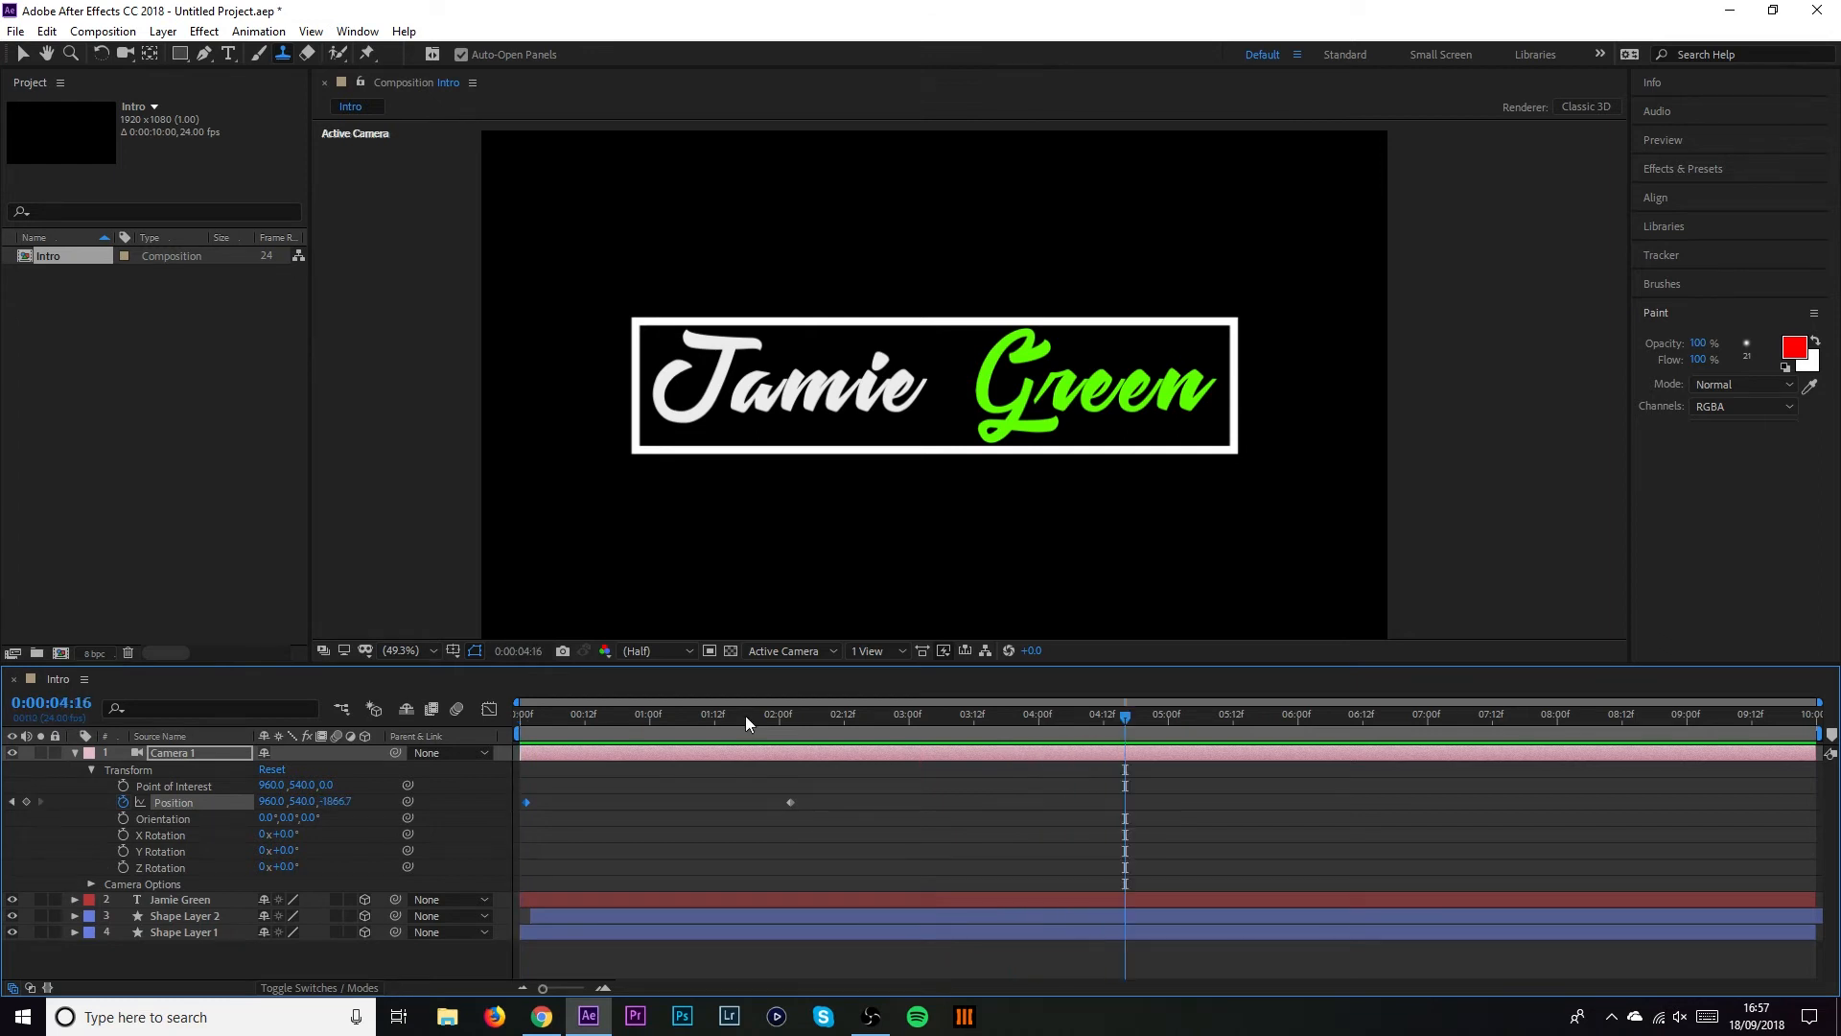
drag(745, 715, 563, 746)
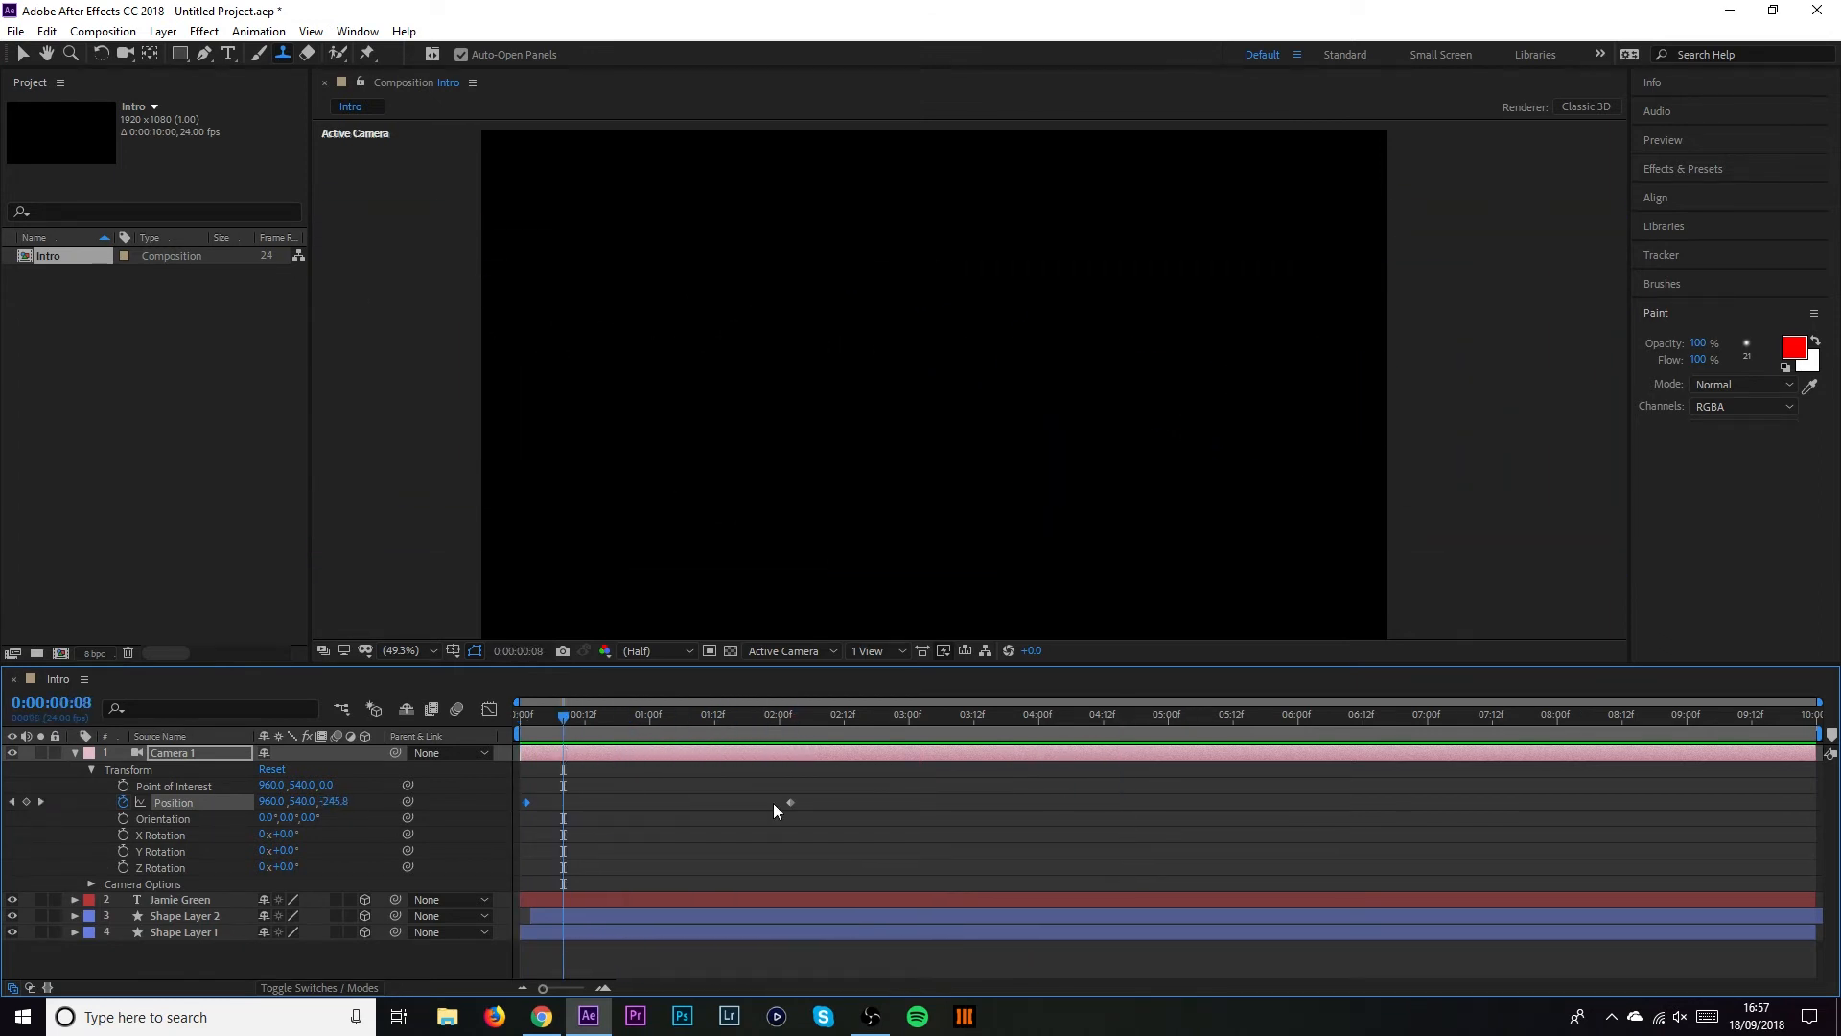
drag(788, 802, 604, 802)
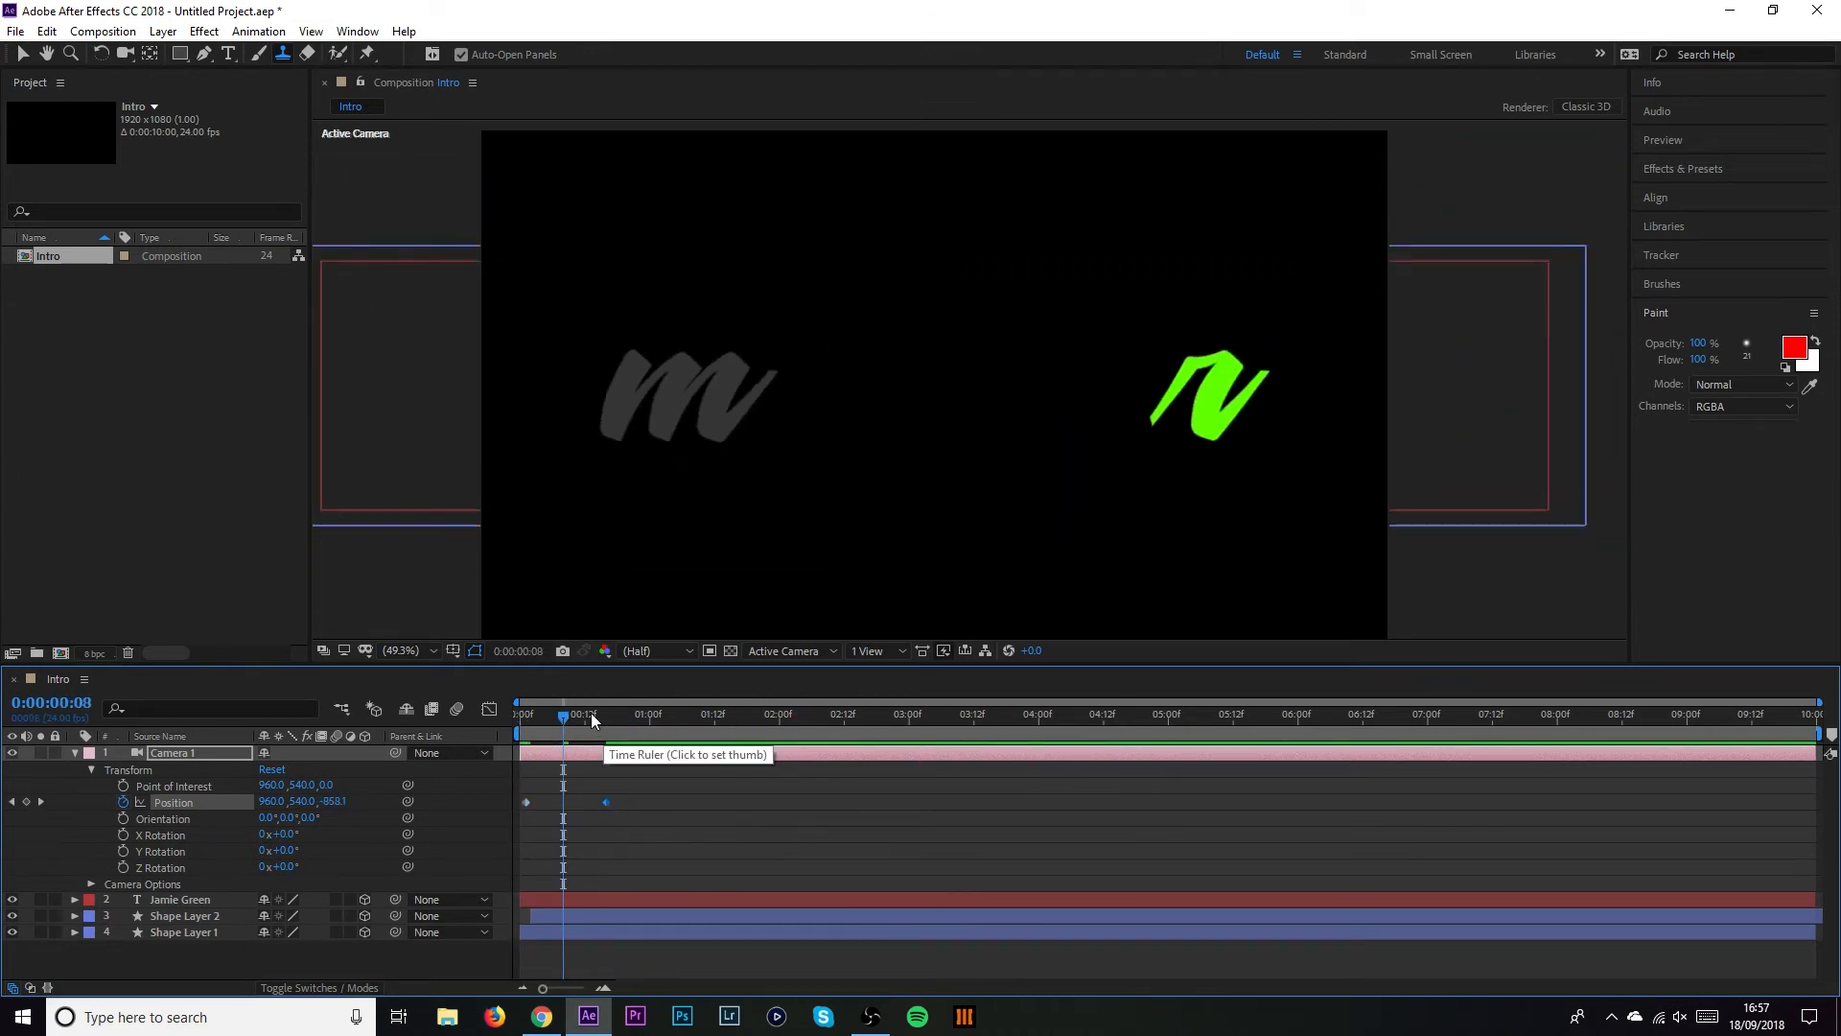
drag(591, 711, 495, 720)
key(space)
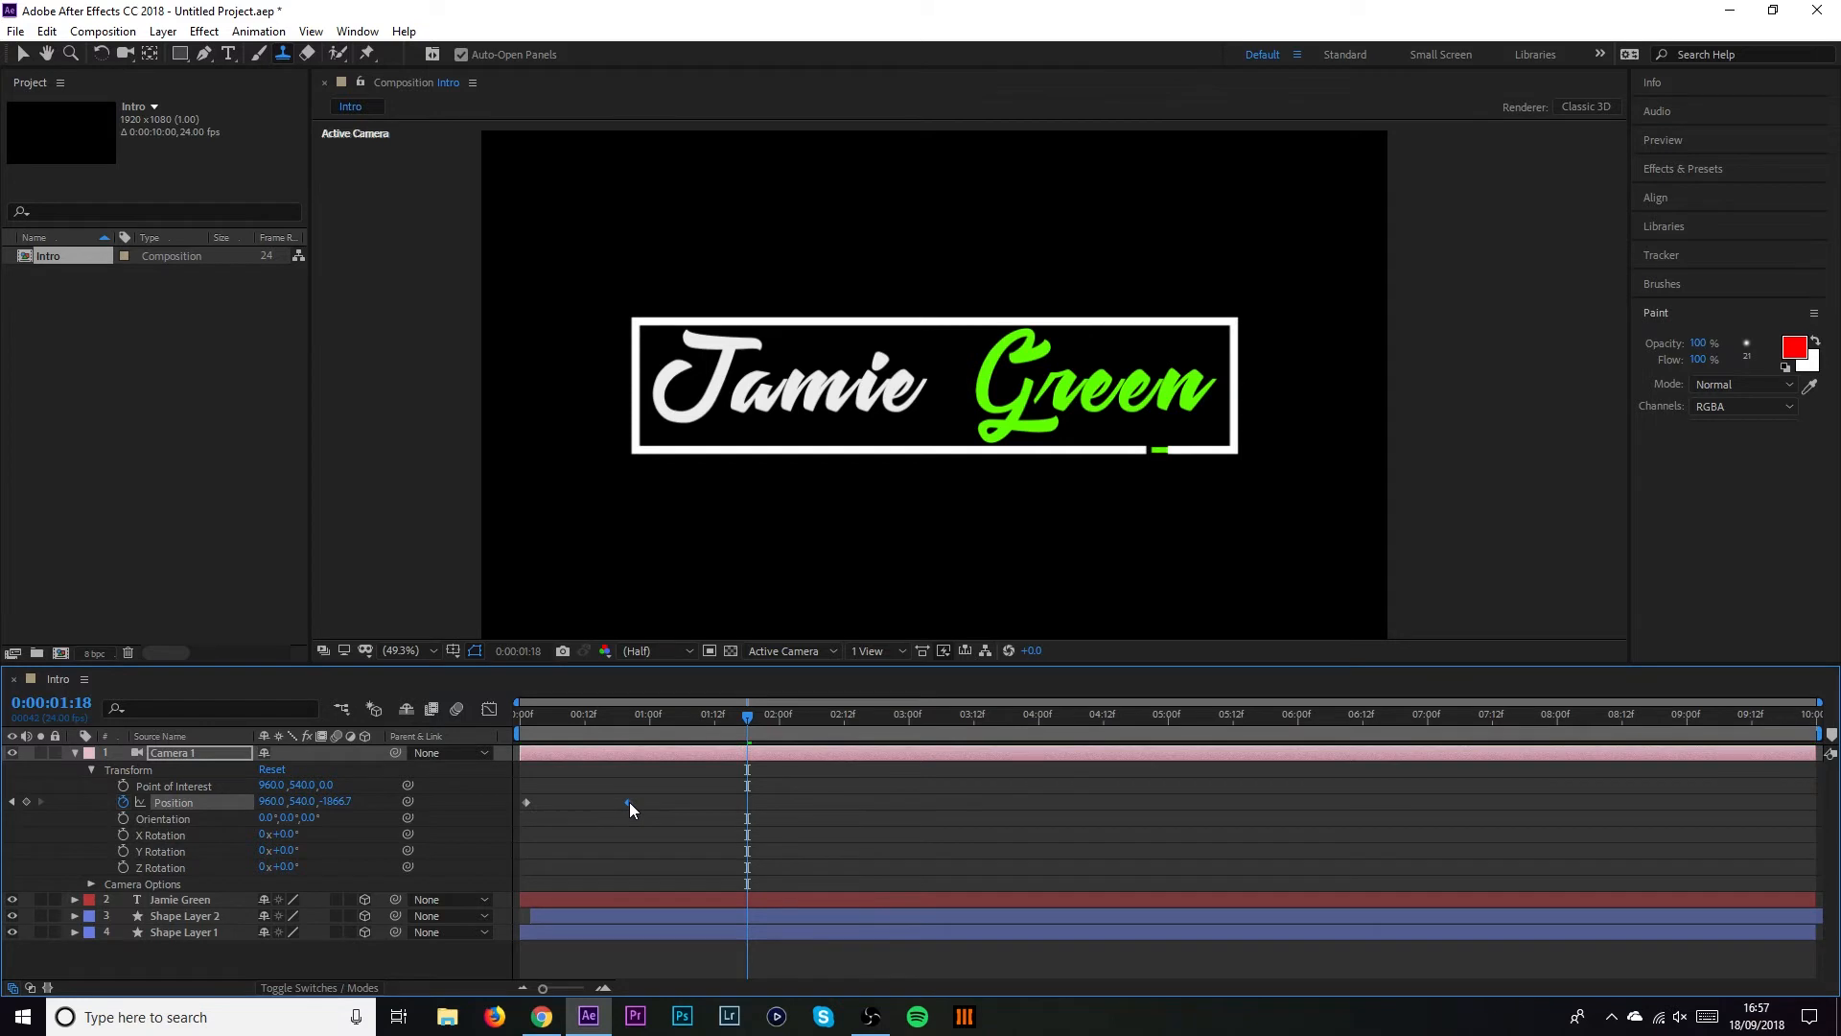
Nudge the end keyframe to about 1:00 and preview the push-in from the start
drag(629, 802, 632, 801)
drag(617, 711, 499, 734)
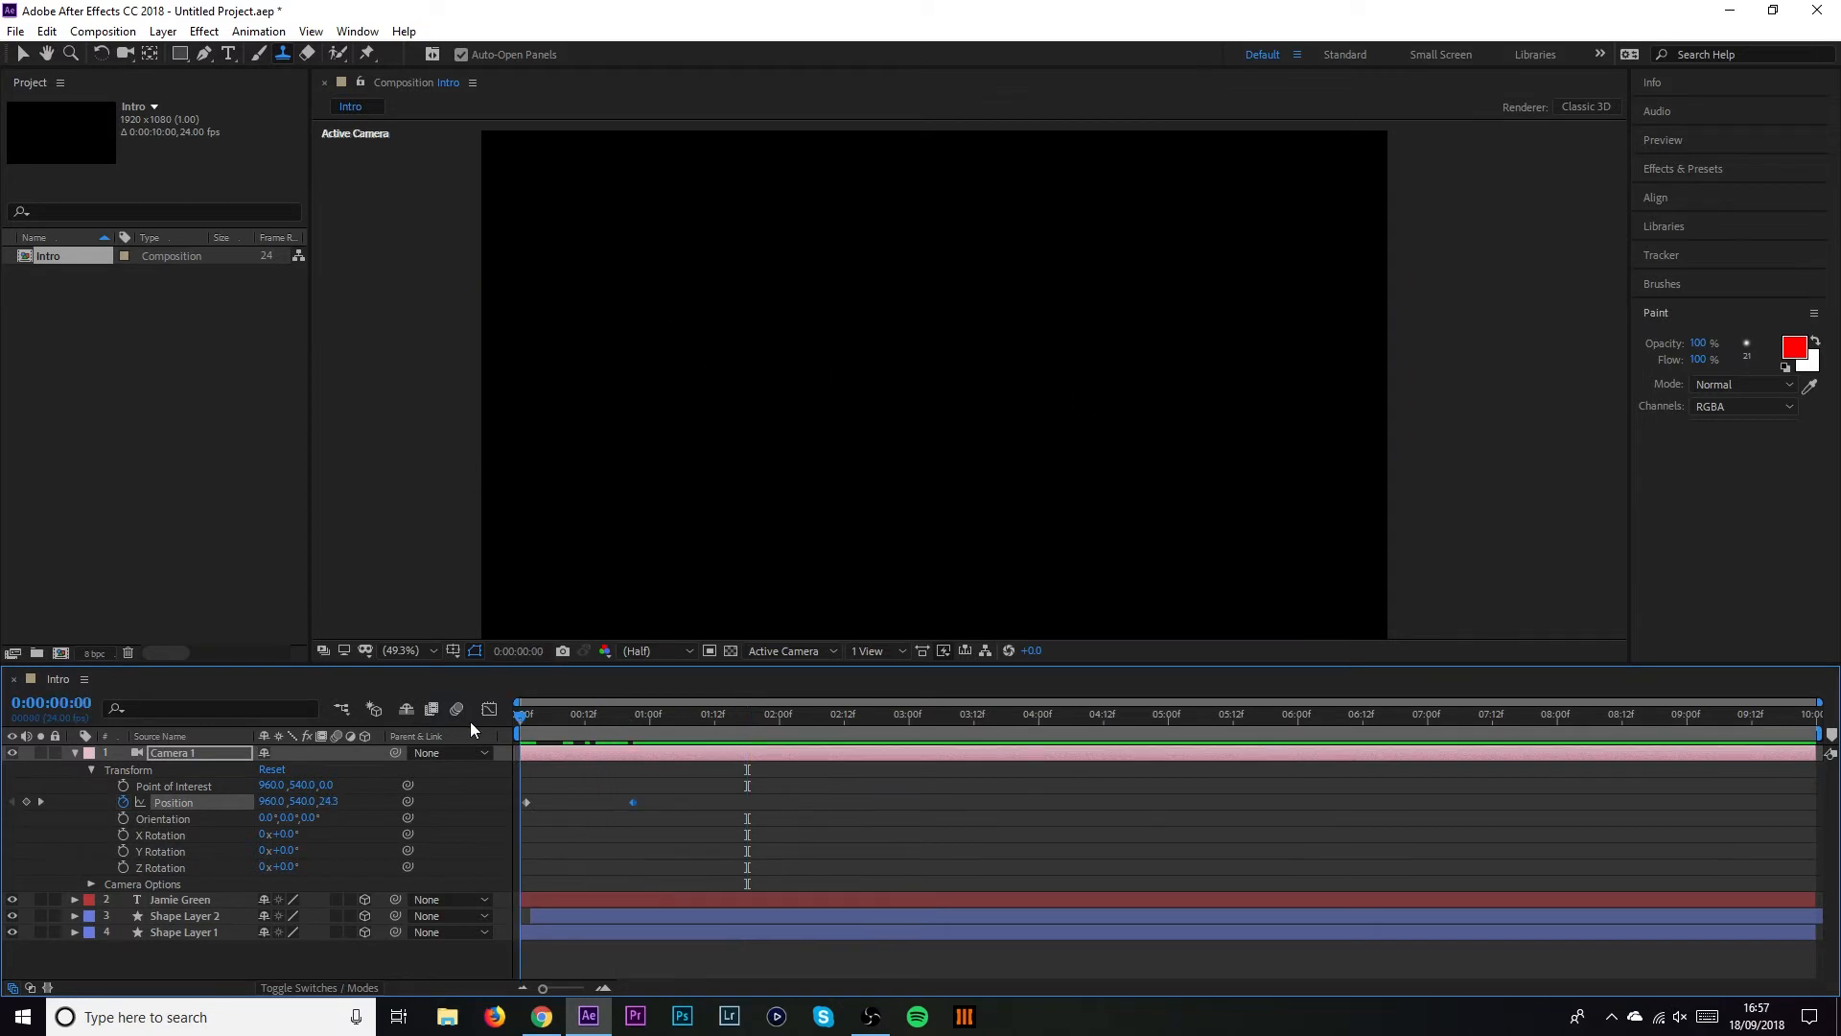
key(space)
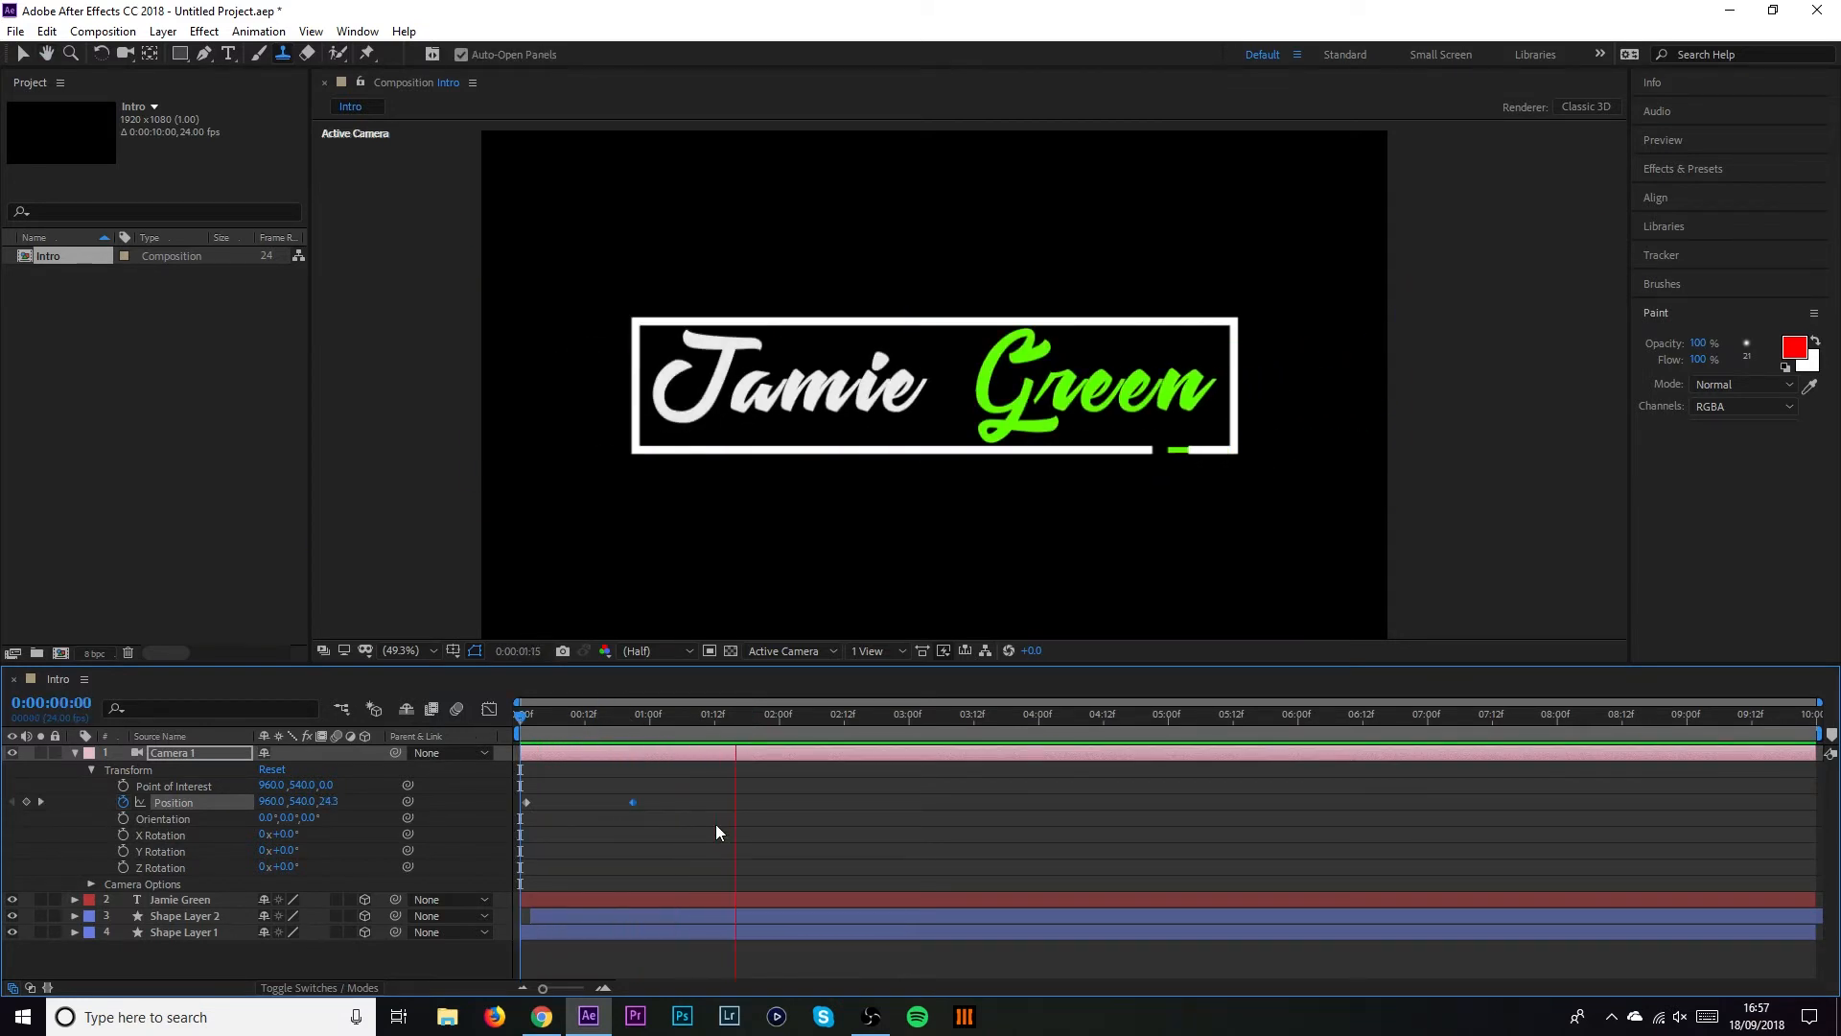
key(space)
drag(624, 718, 498, 725)
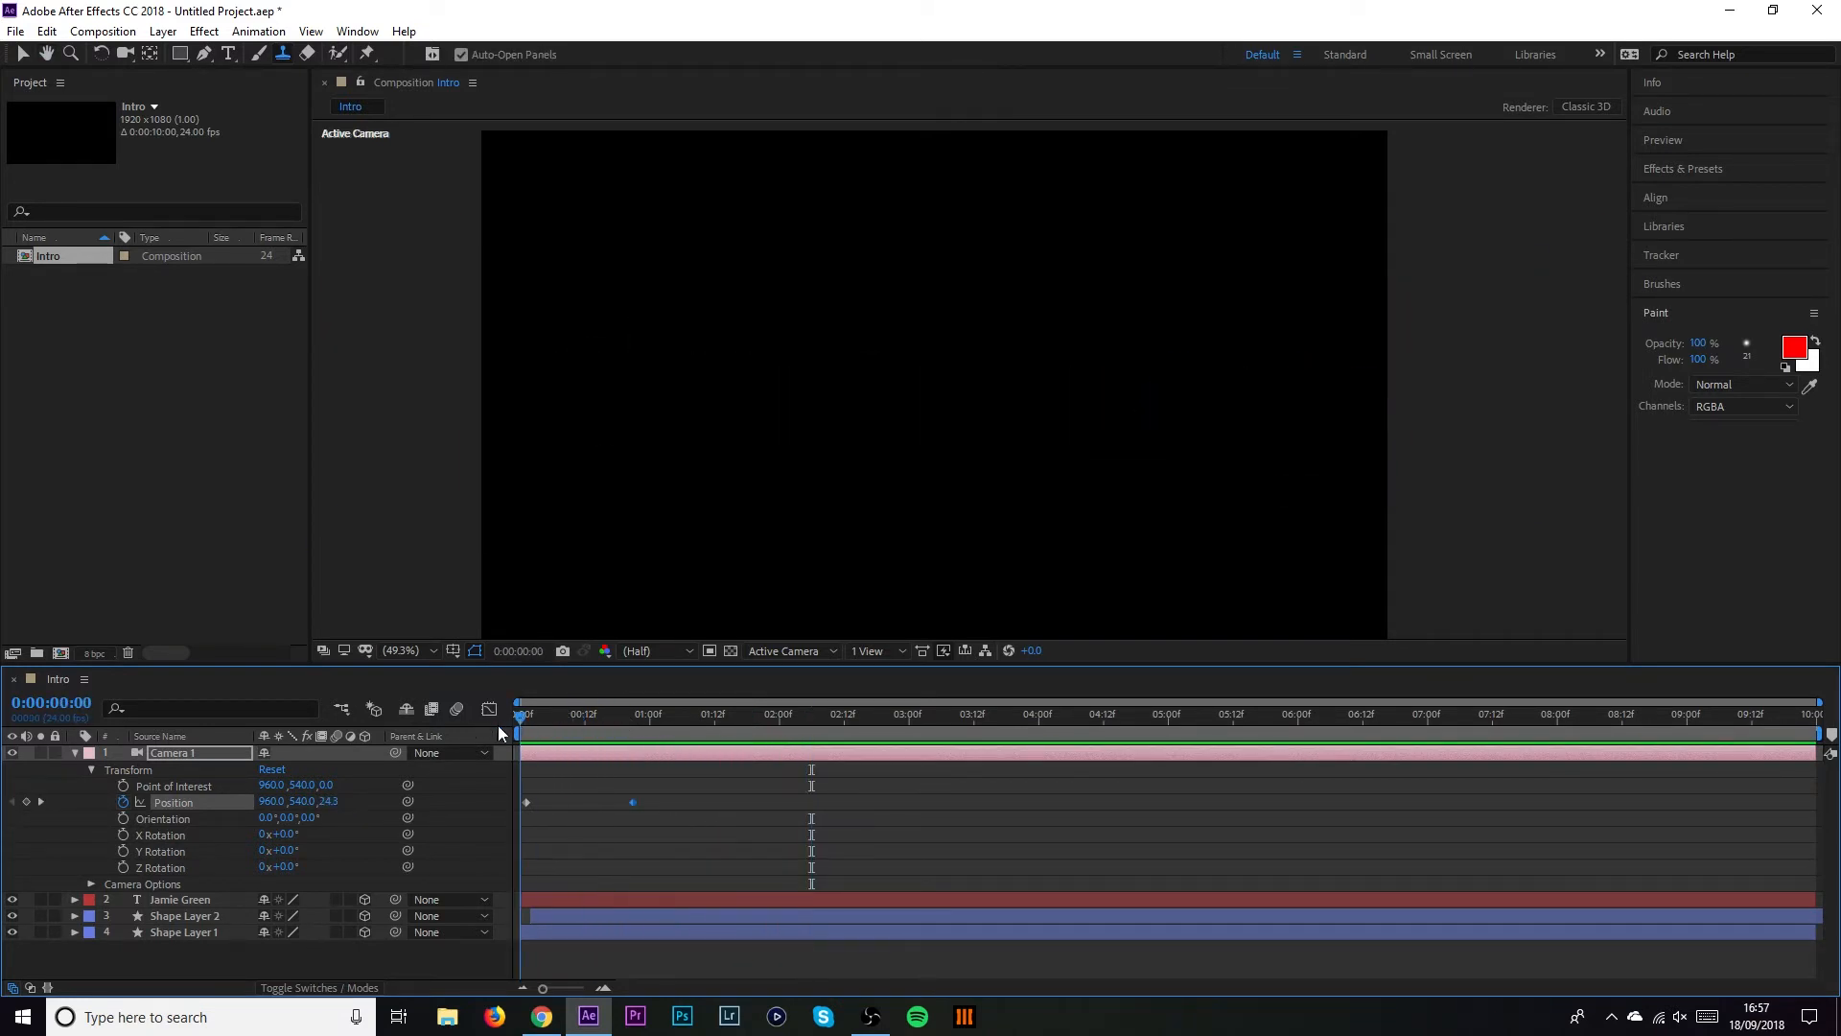
key(space)
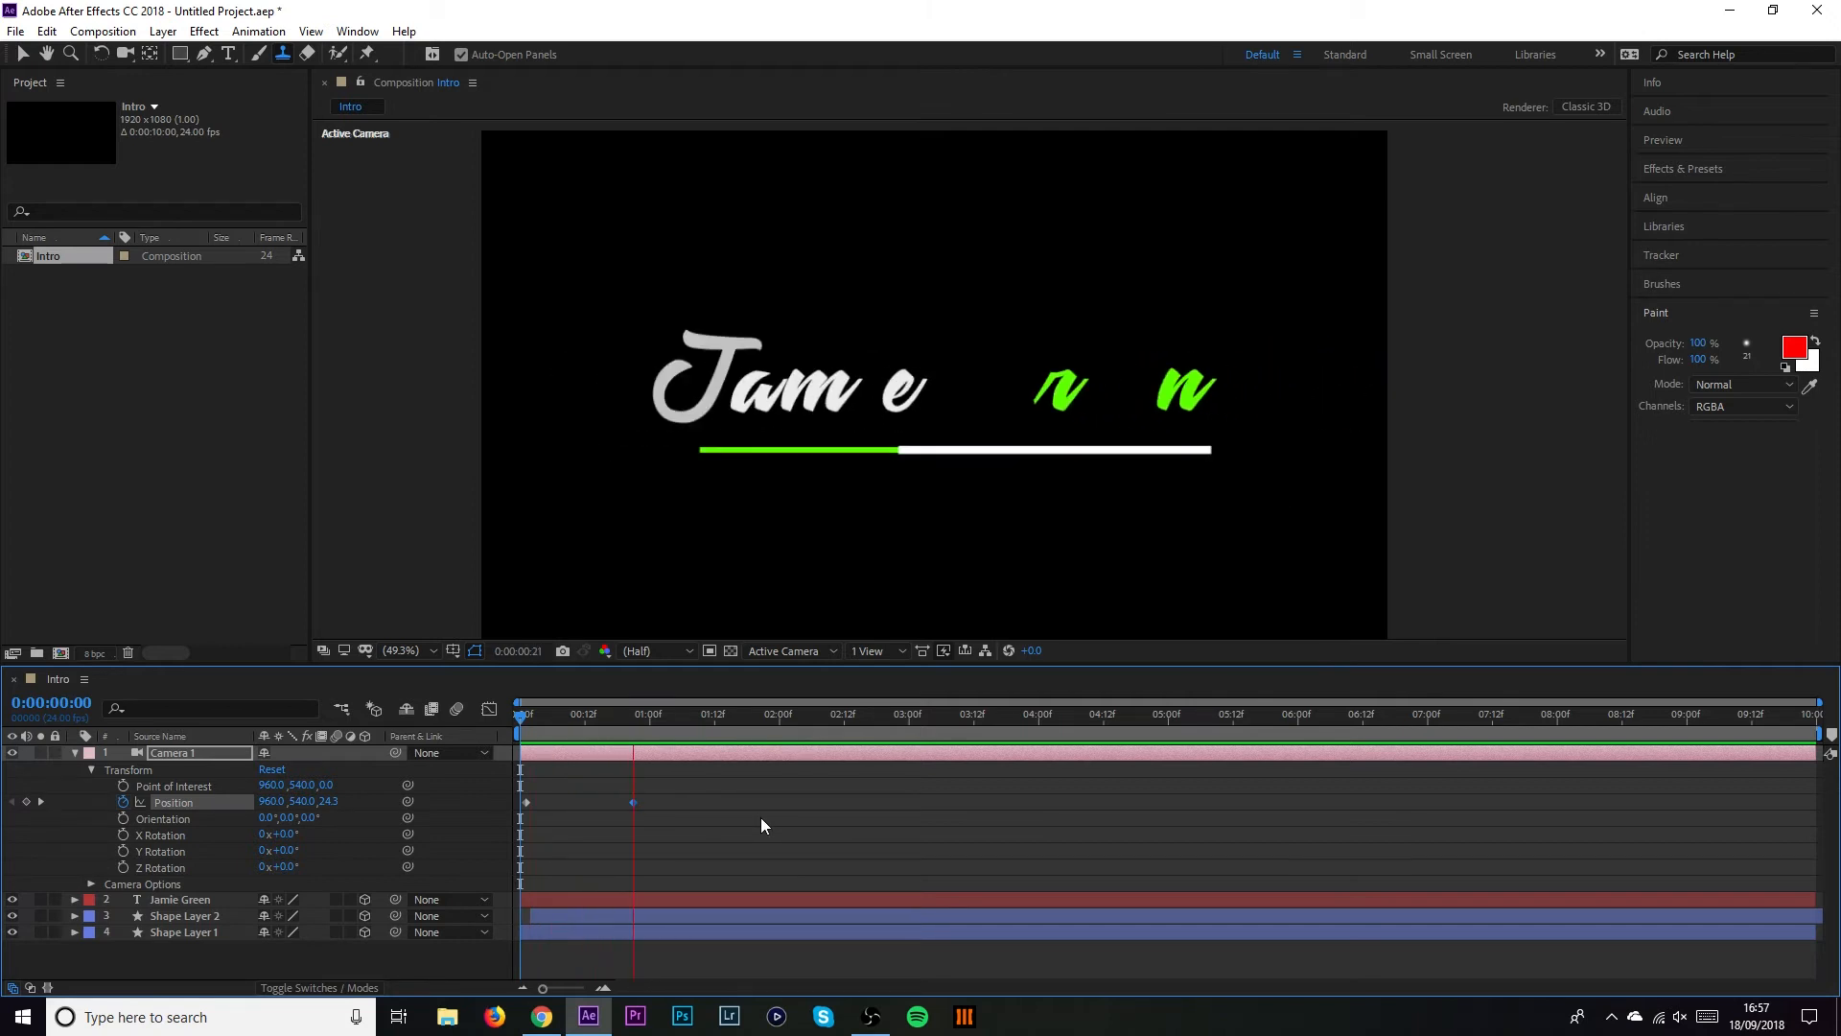
key(space)
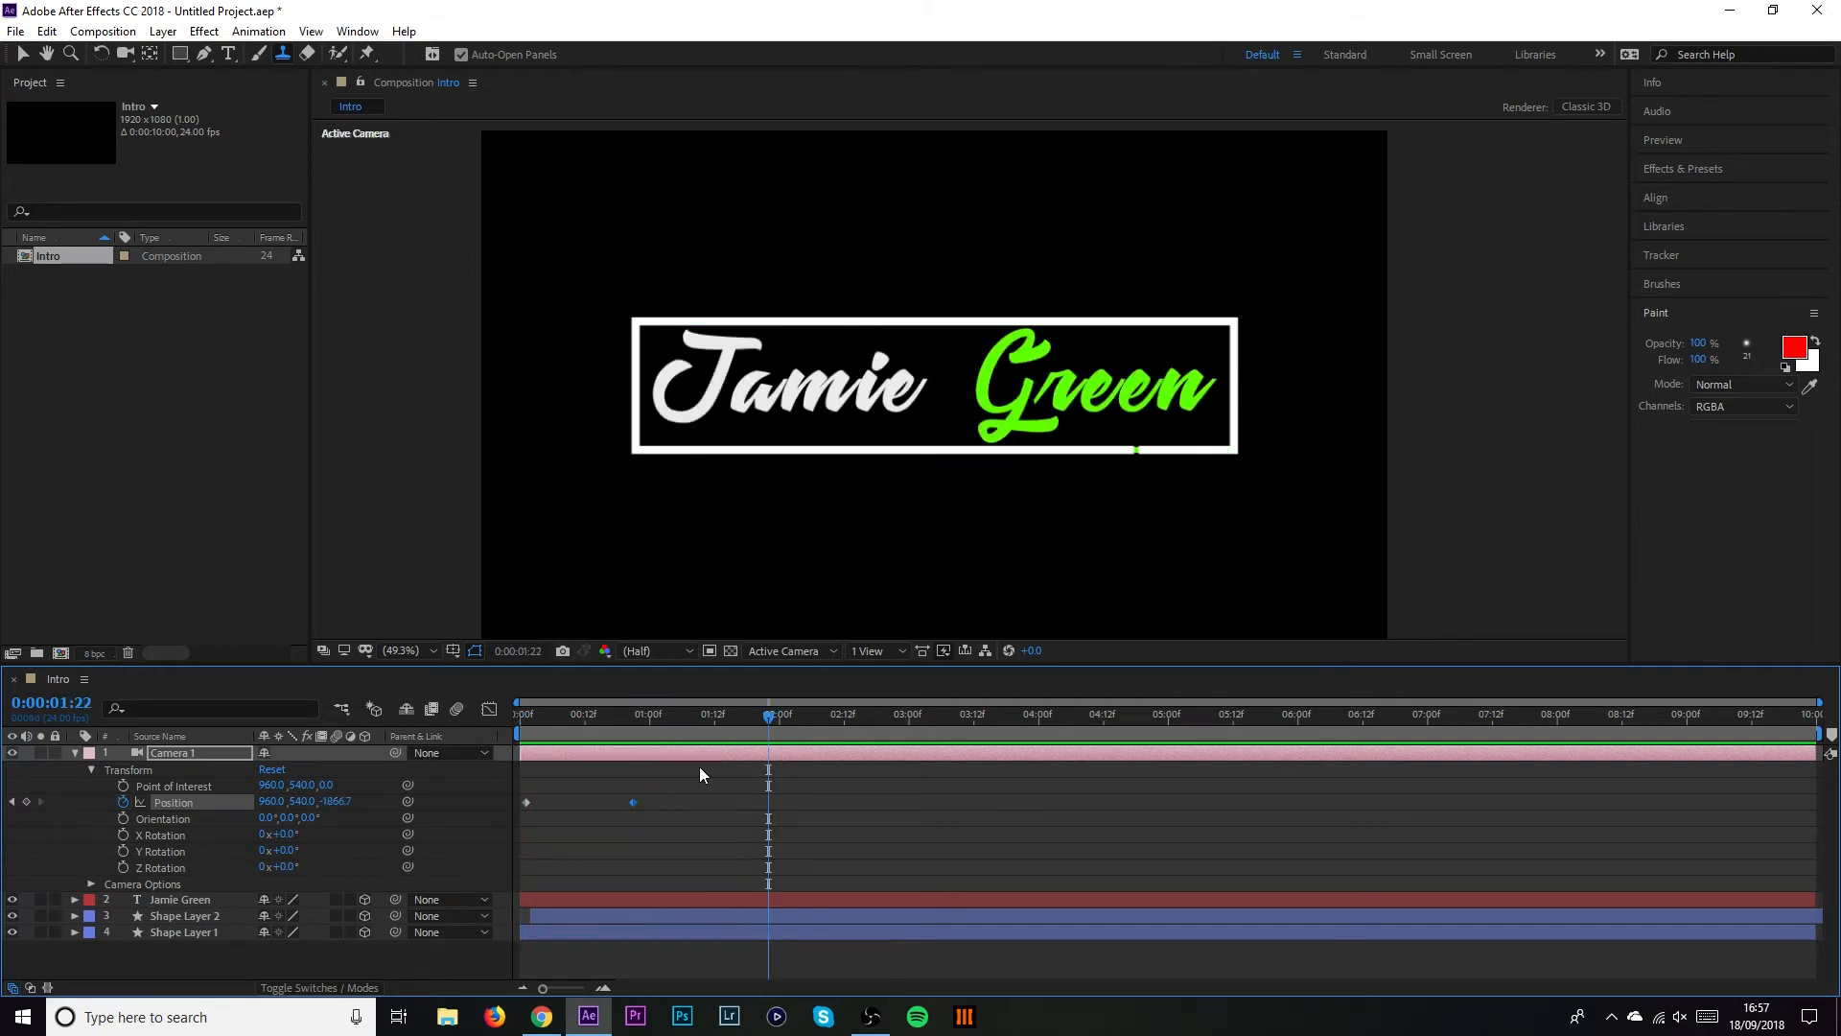
drag(544, 712, 784, 734)
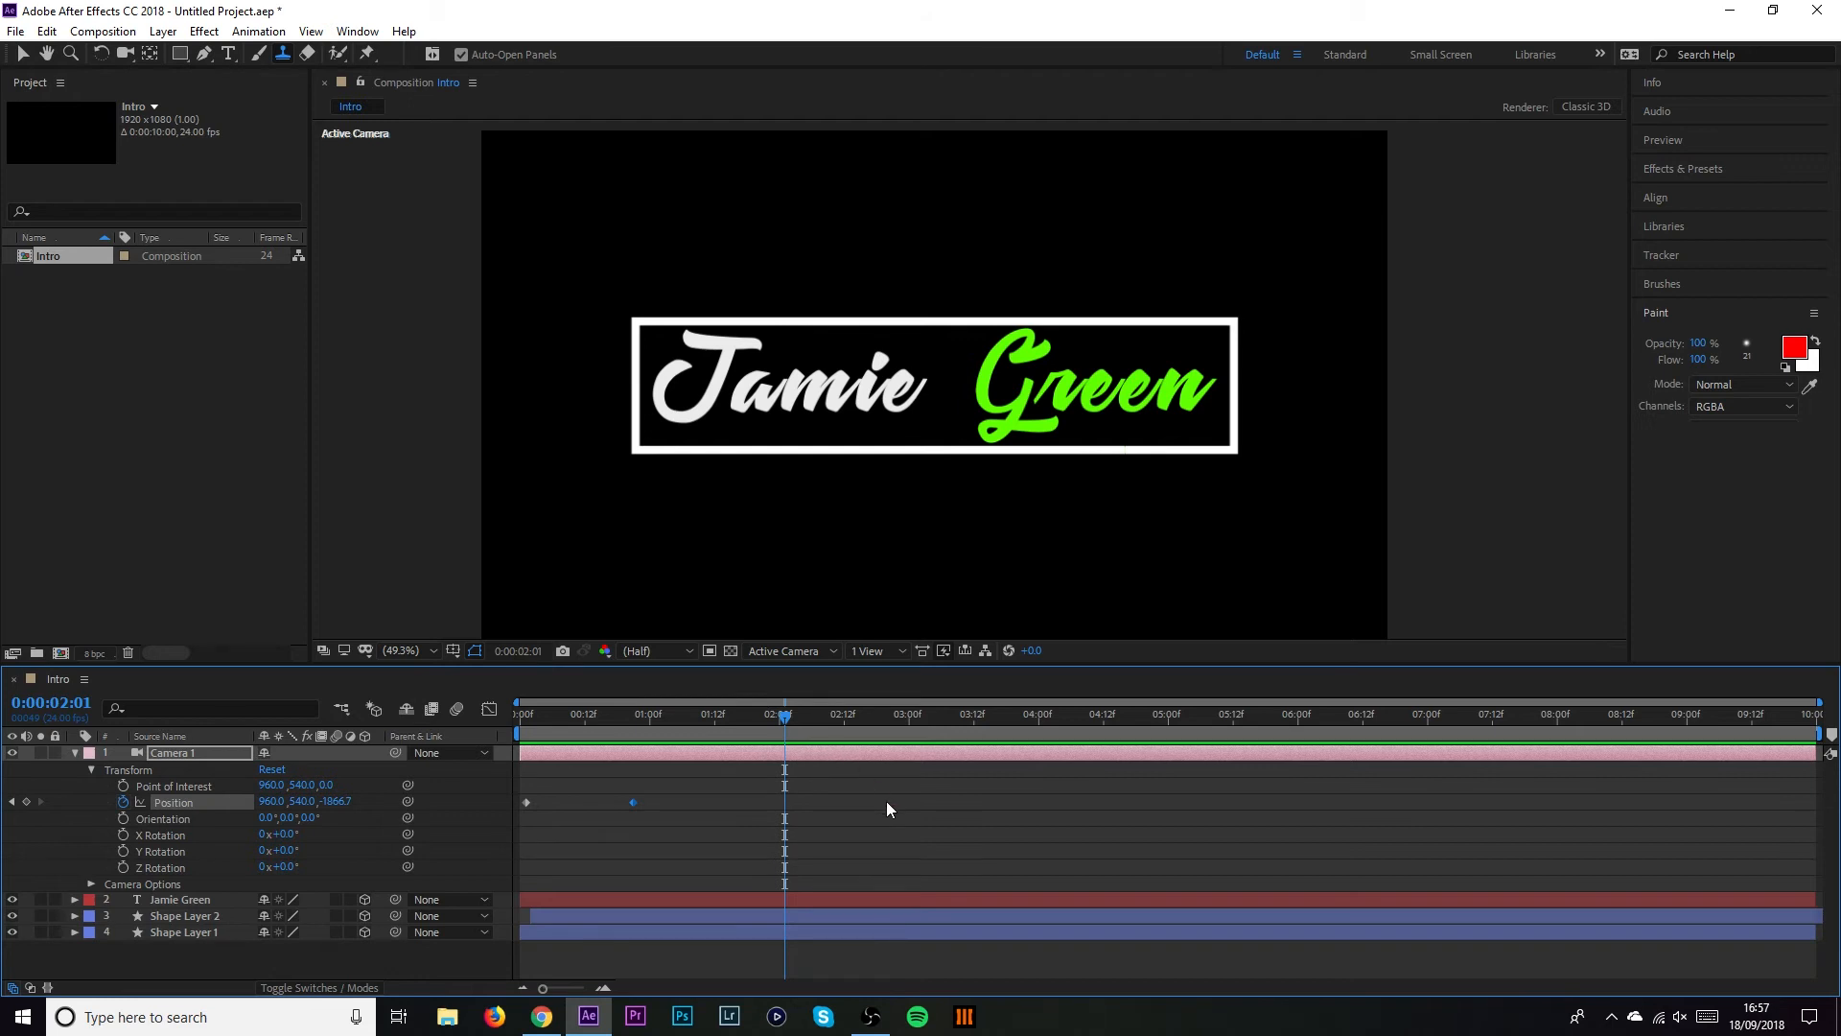
click(234, 54)
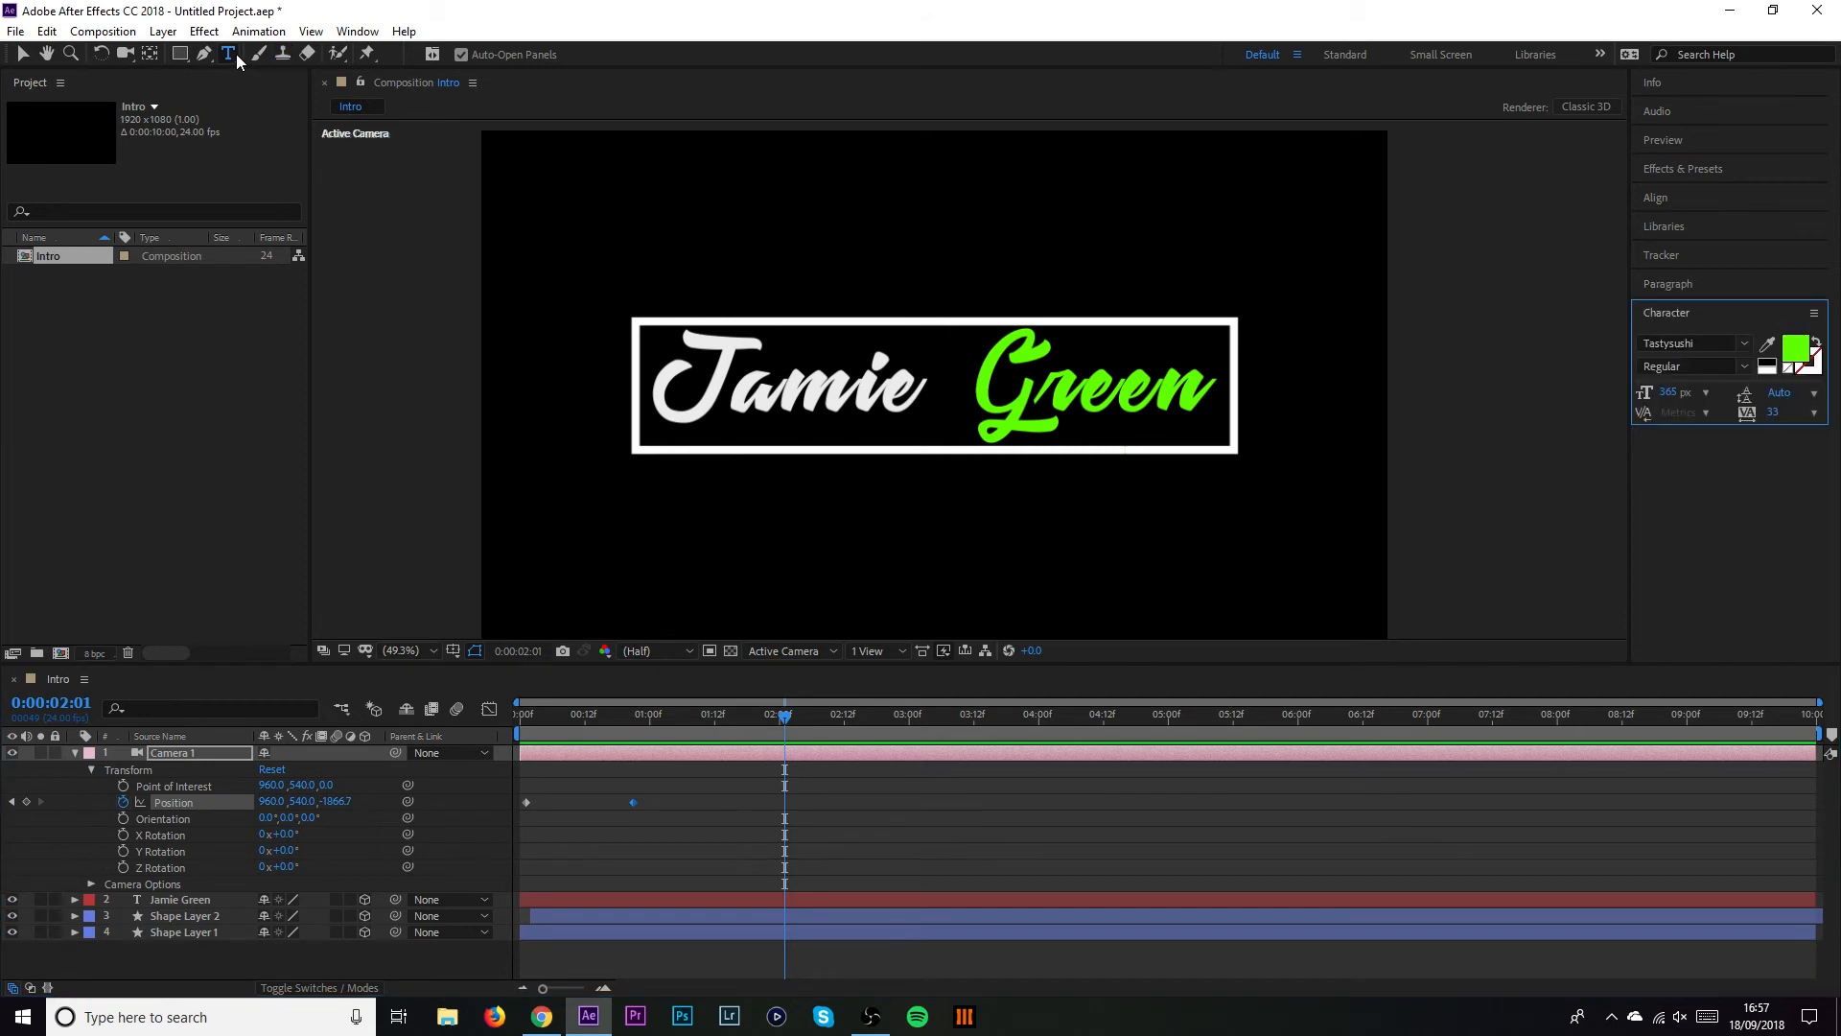
mouse_move(679, 376)
mouse_down()
mouse_move(1244, 385)
mouse_move(1307, 408)
mouse_up()
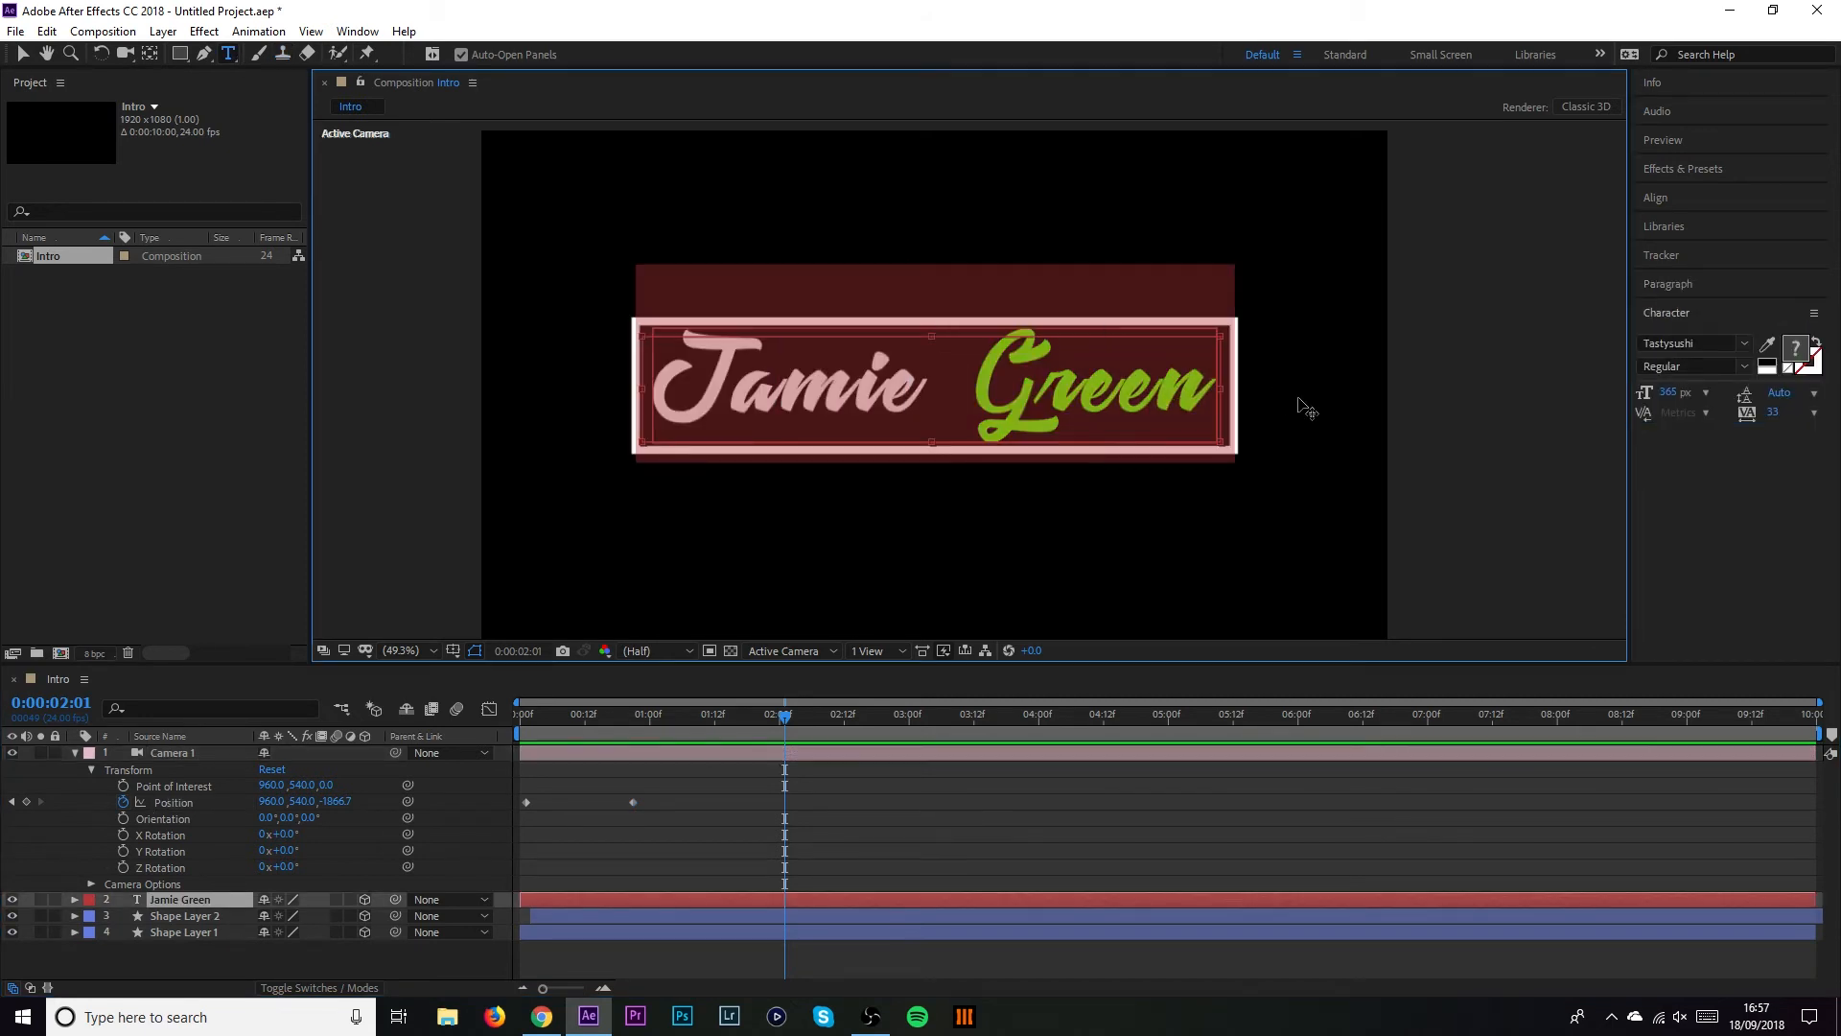
click(1744, 345)
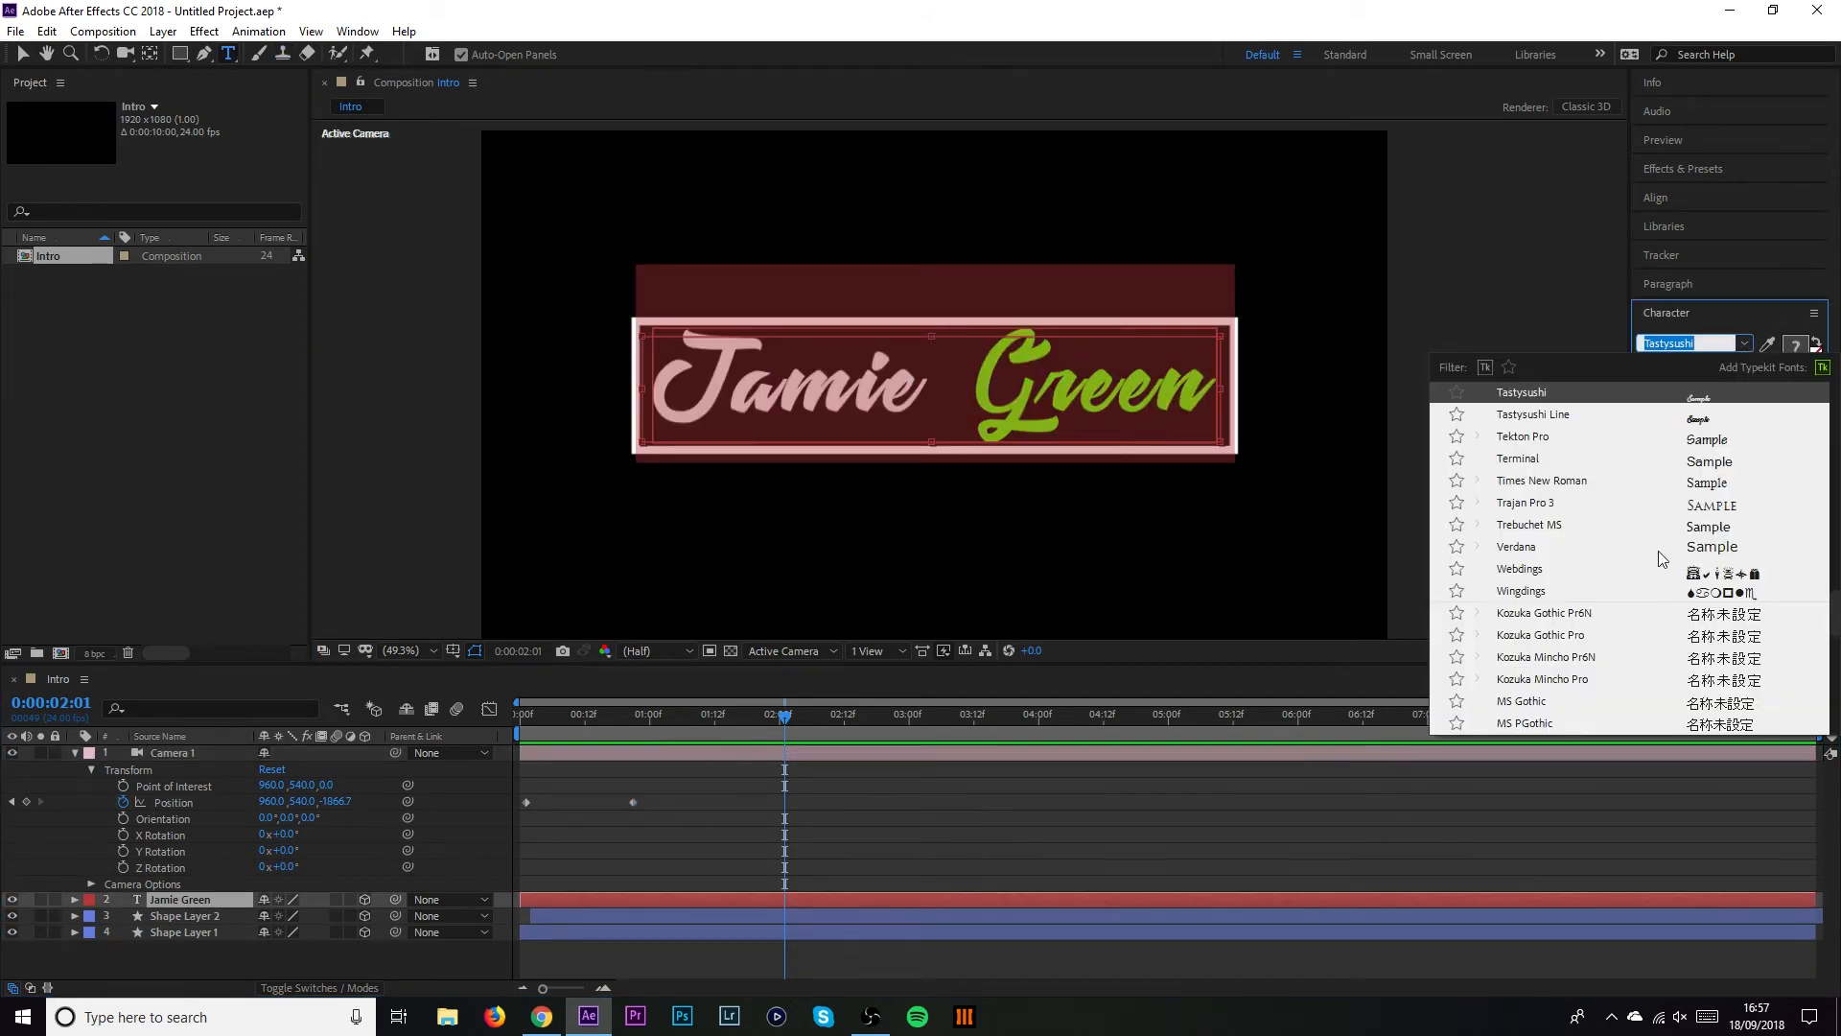
click(1591, 461)
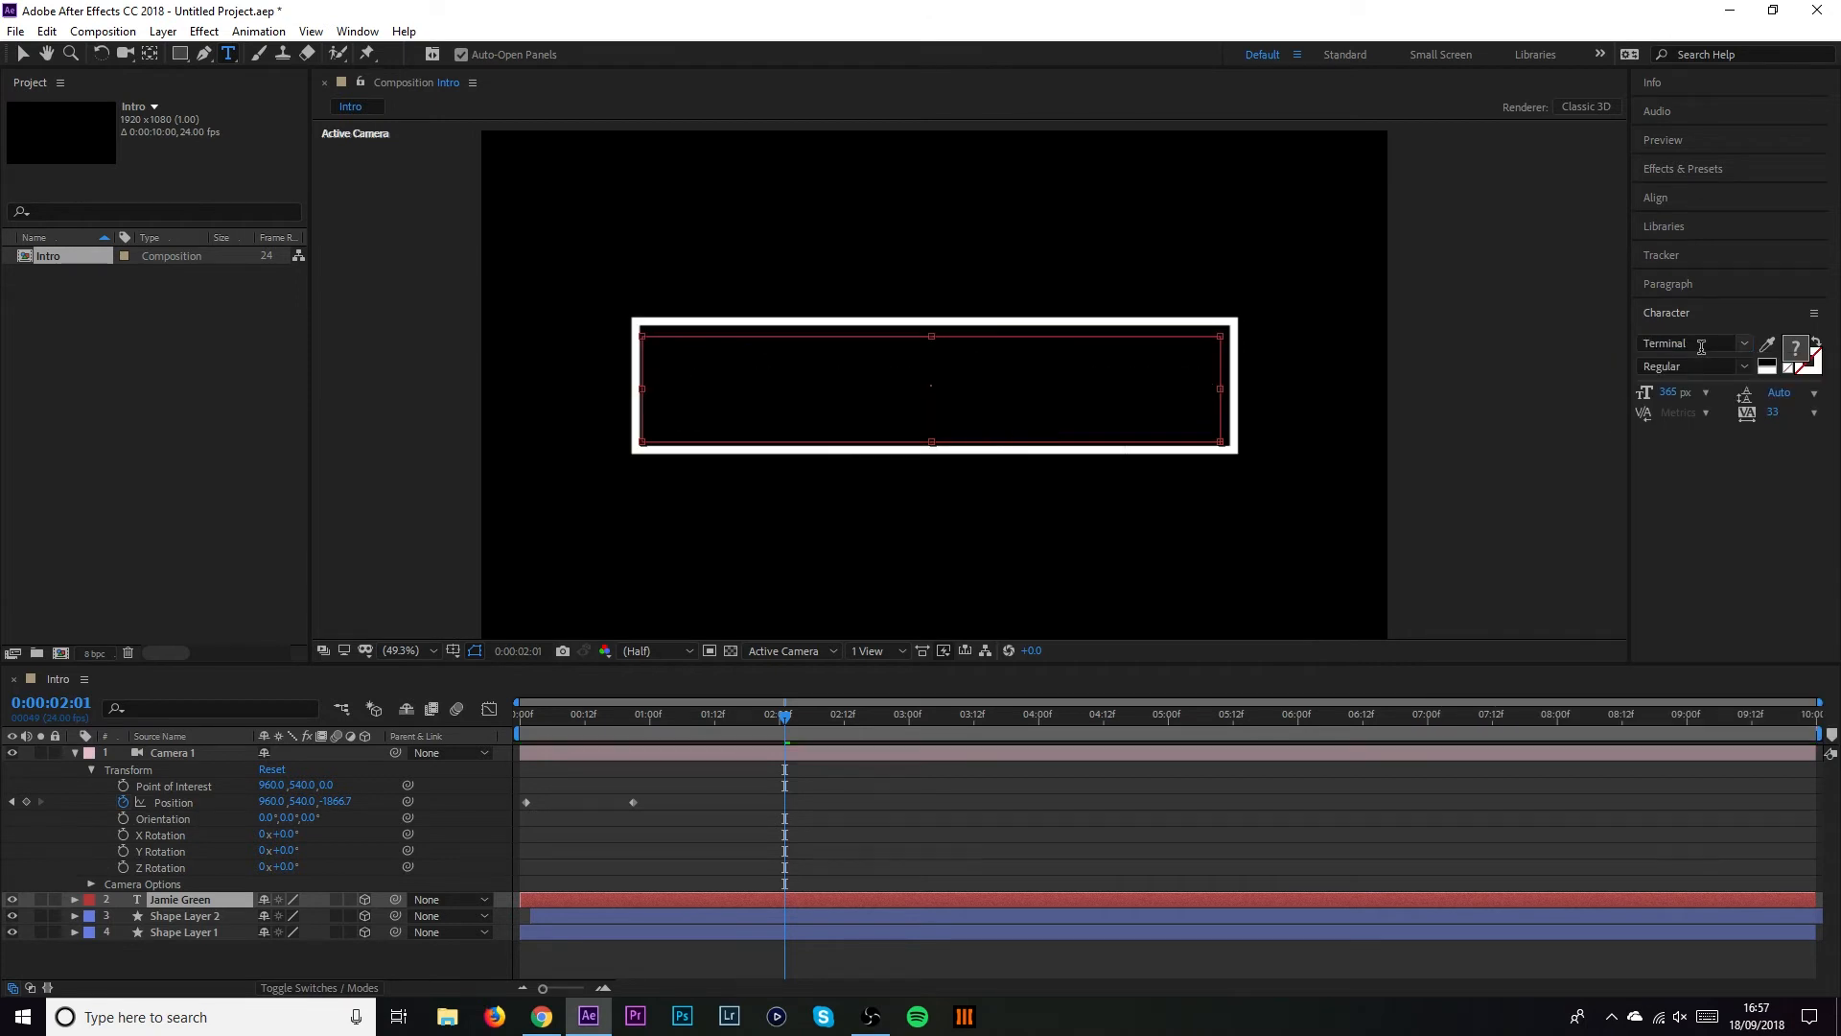
drag(1676, 394, 1465, 402)
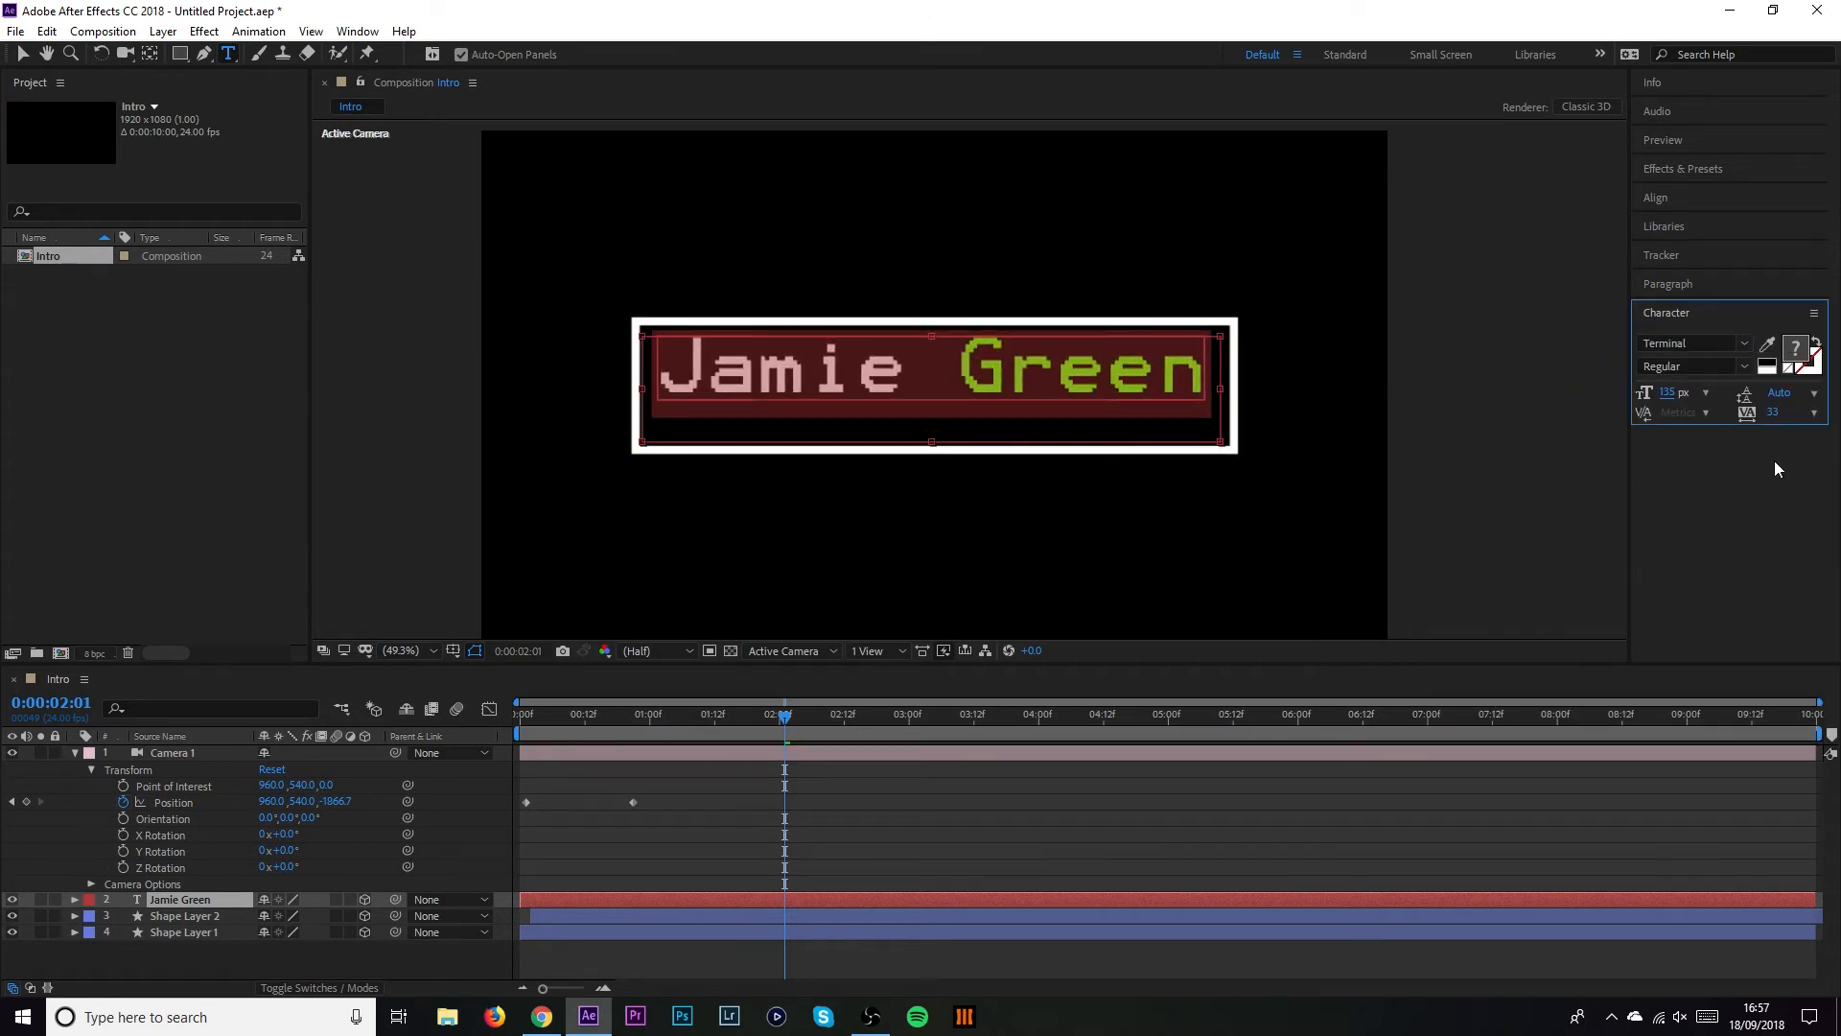
click(21, 54)
Preview the animation from the start with the Terminal font
click(1439, 524)
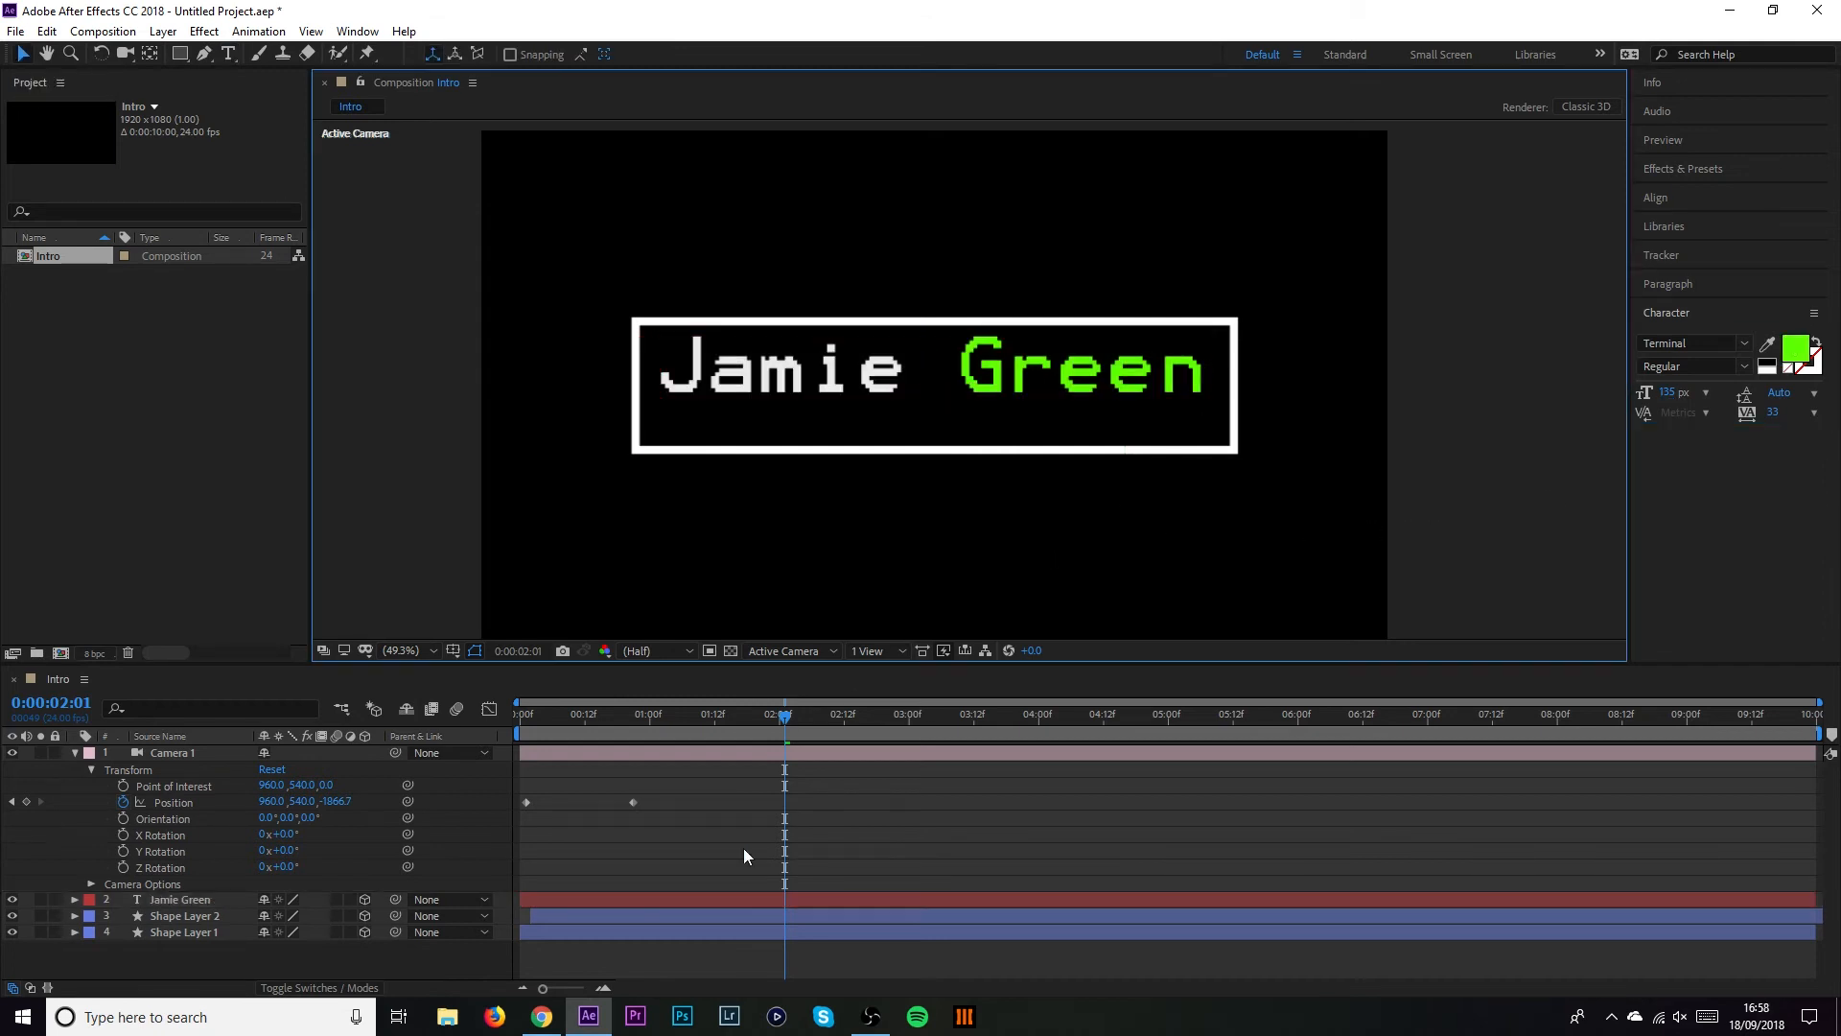
drag(723, 714, 497, 708)
key(space)
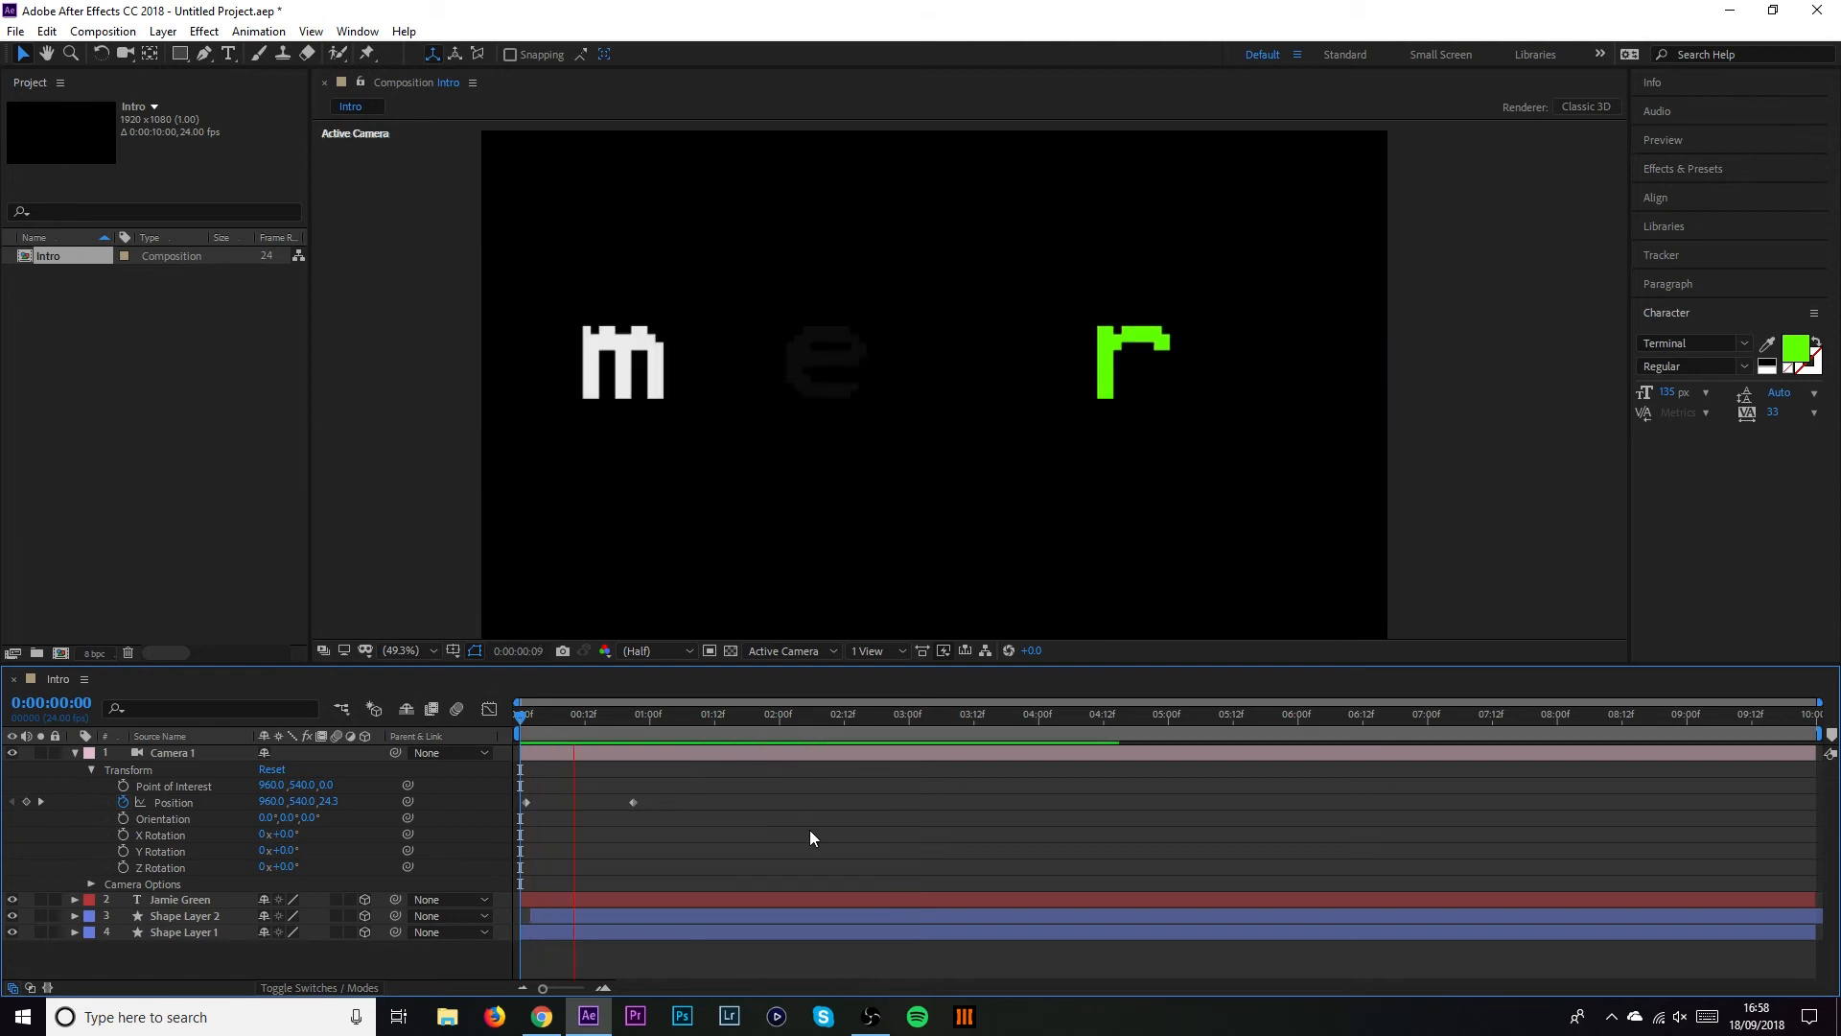
key(space)
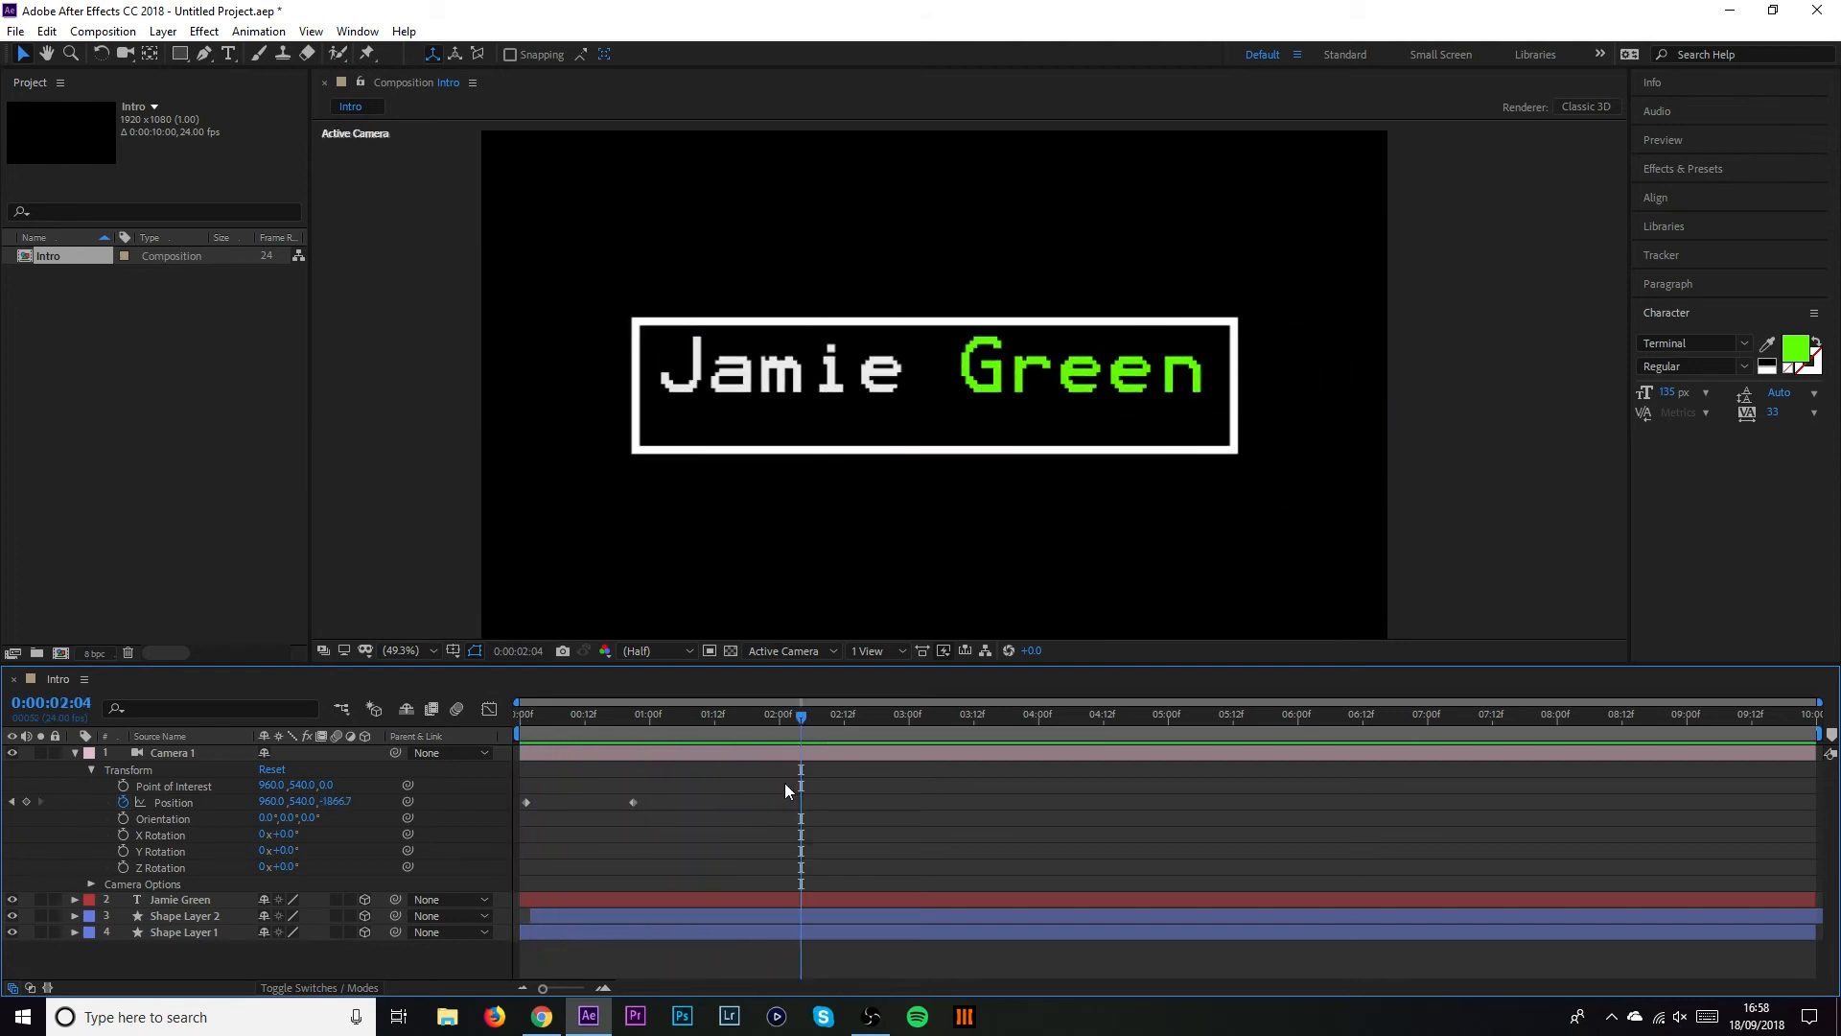
click(230, 55)
Set the title back to Tastysushi Regular and enlarge it to 363 px
drag(670, 366, 1210, 377)
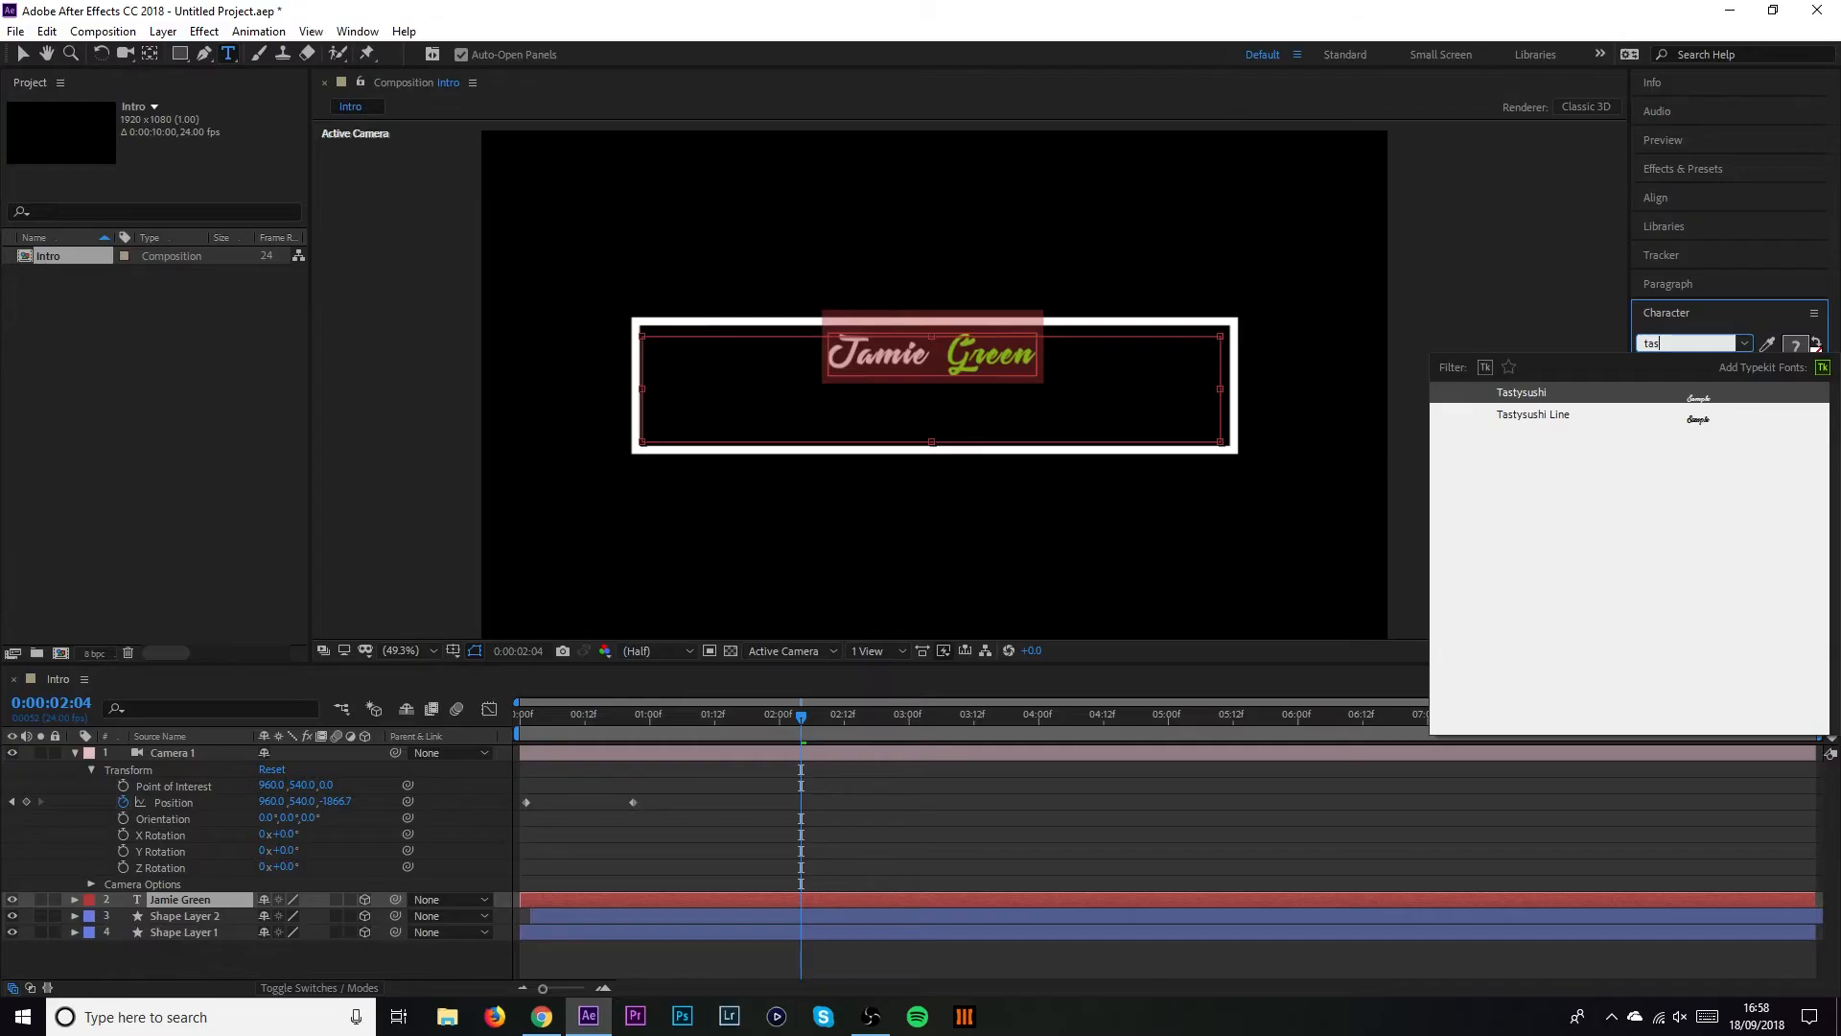
key(Return)
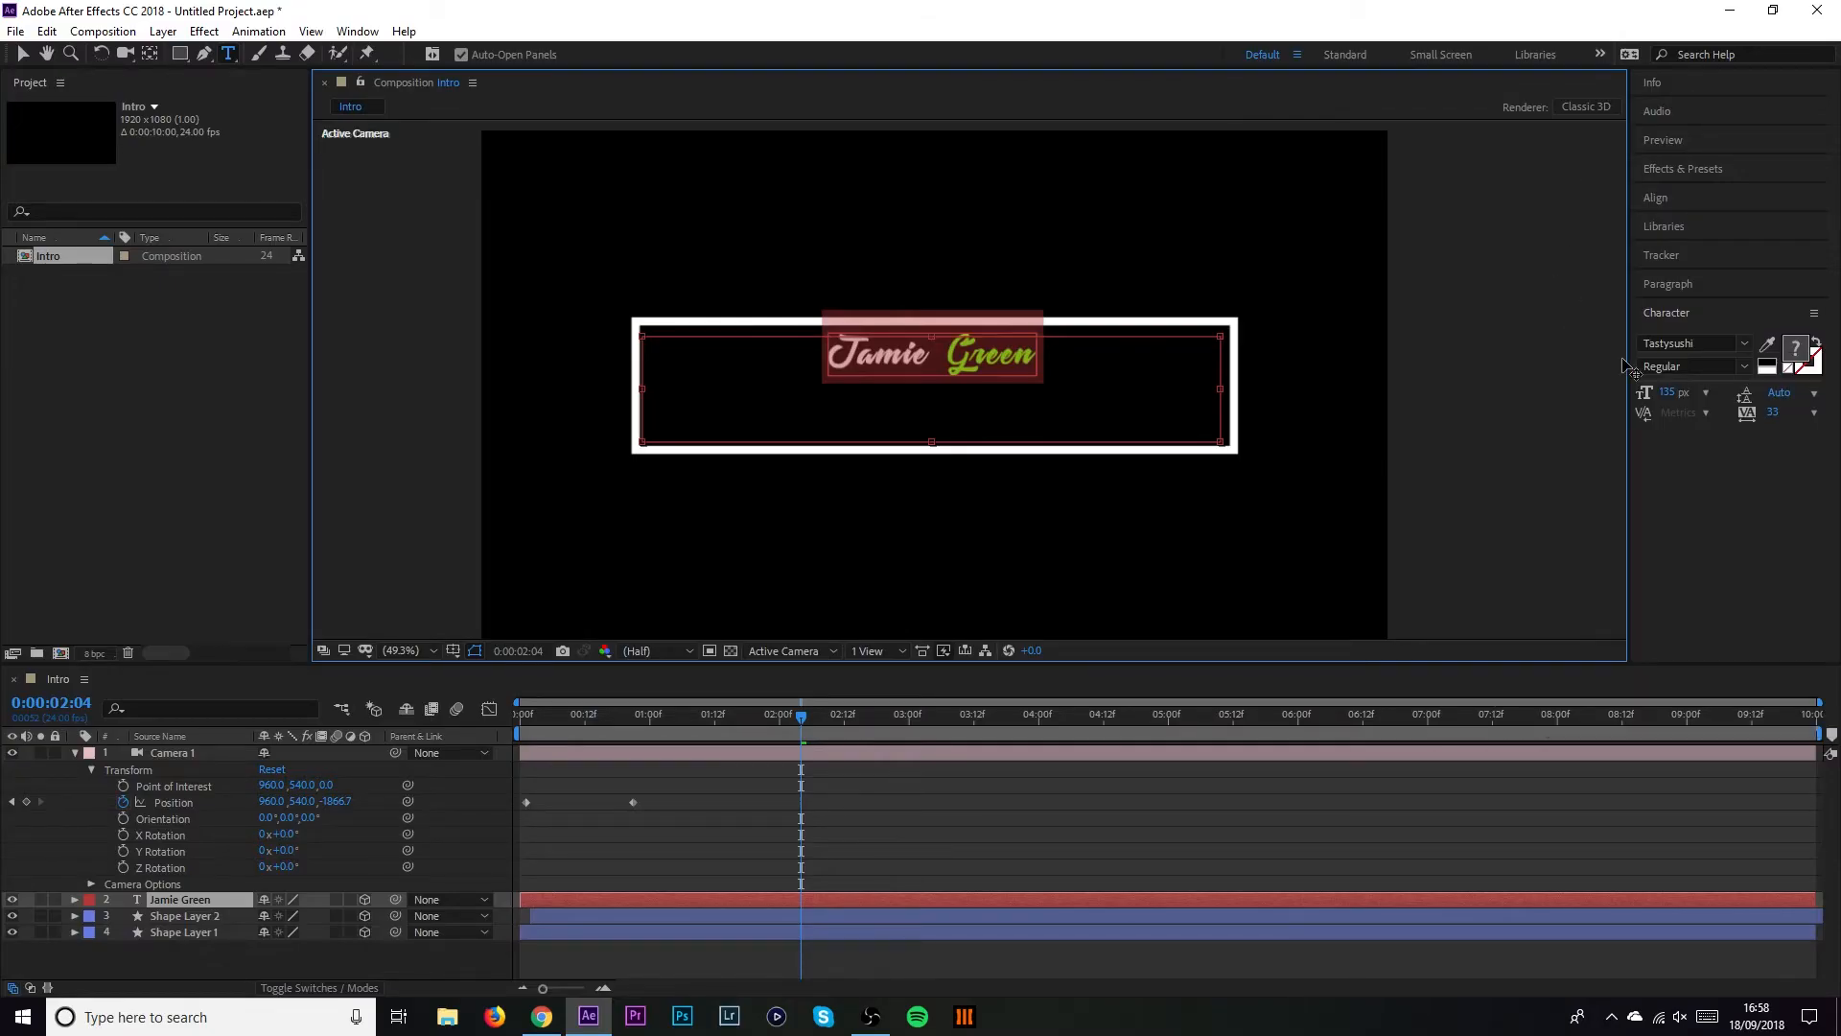
drag(1670, 392, 1835, 381)
mouse_move(1667, 402)
mouse_down()
mouse_move(1705, 395)
mouse_move(1648, 393)
mouse_move(1672, 393)
mouse_up()
click(1523, 516)
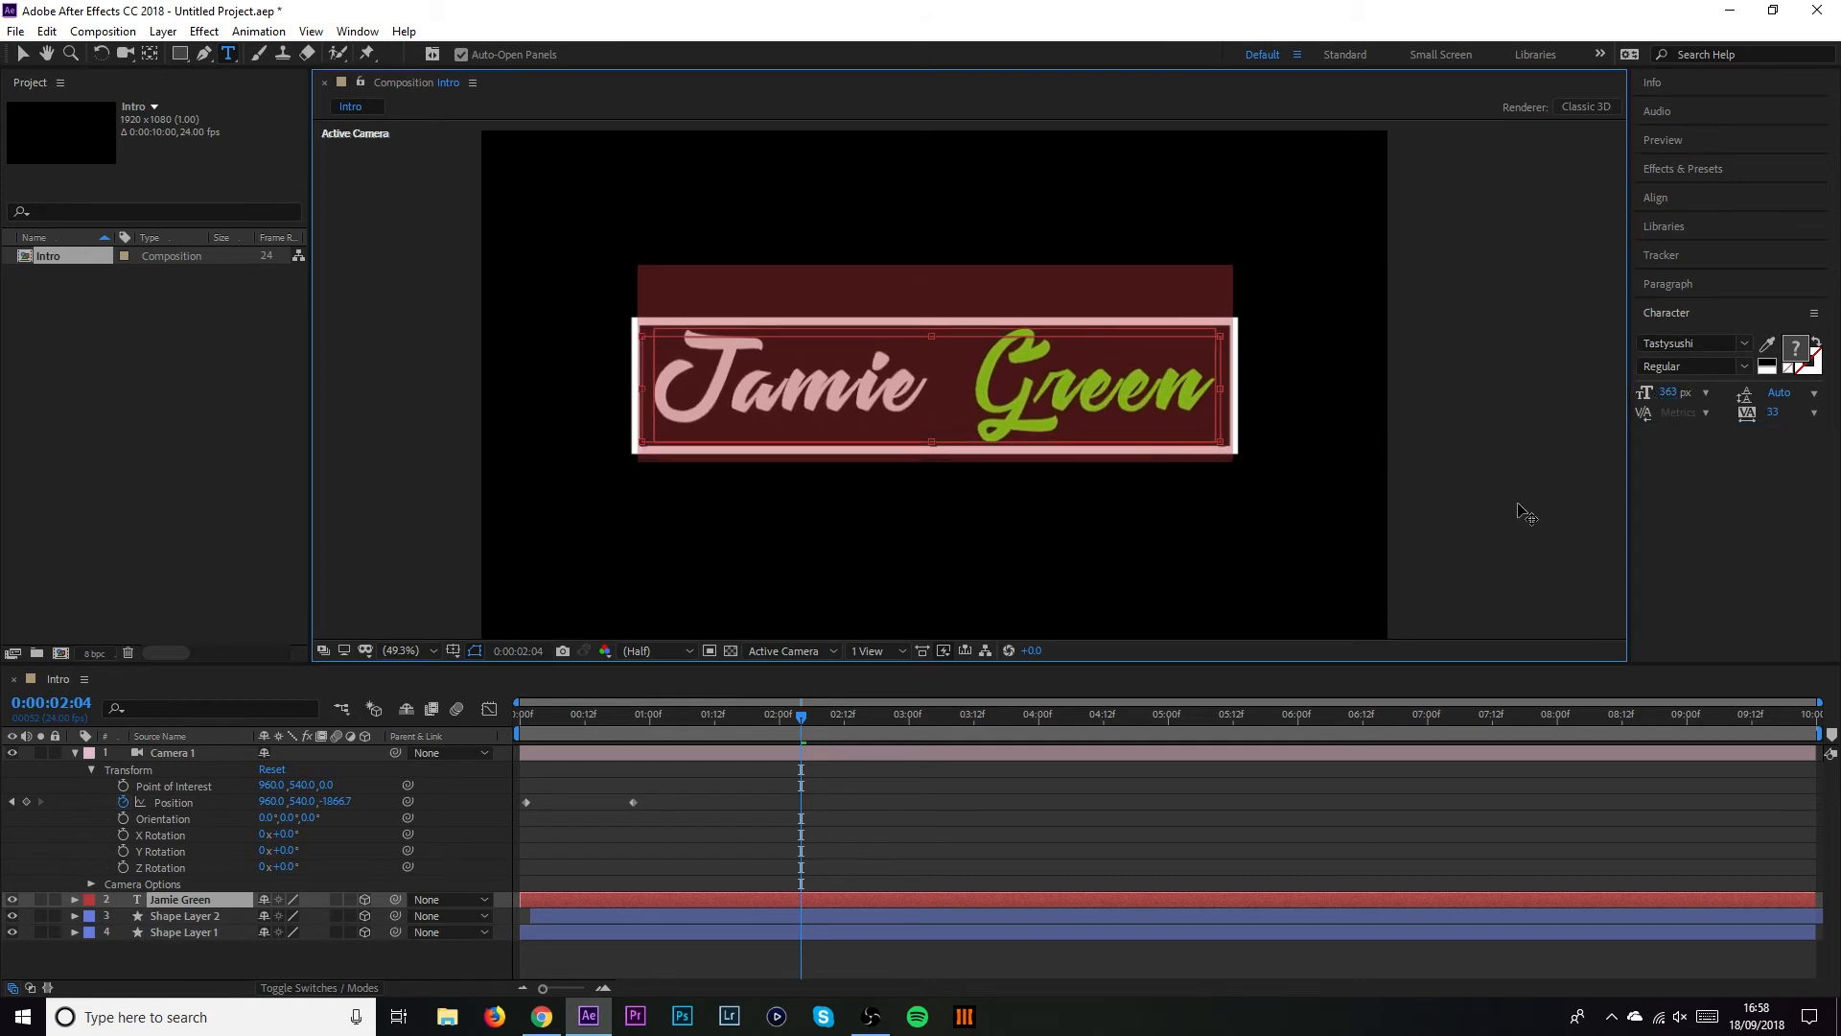
click(23, 55)
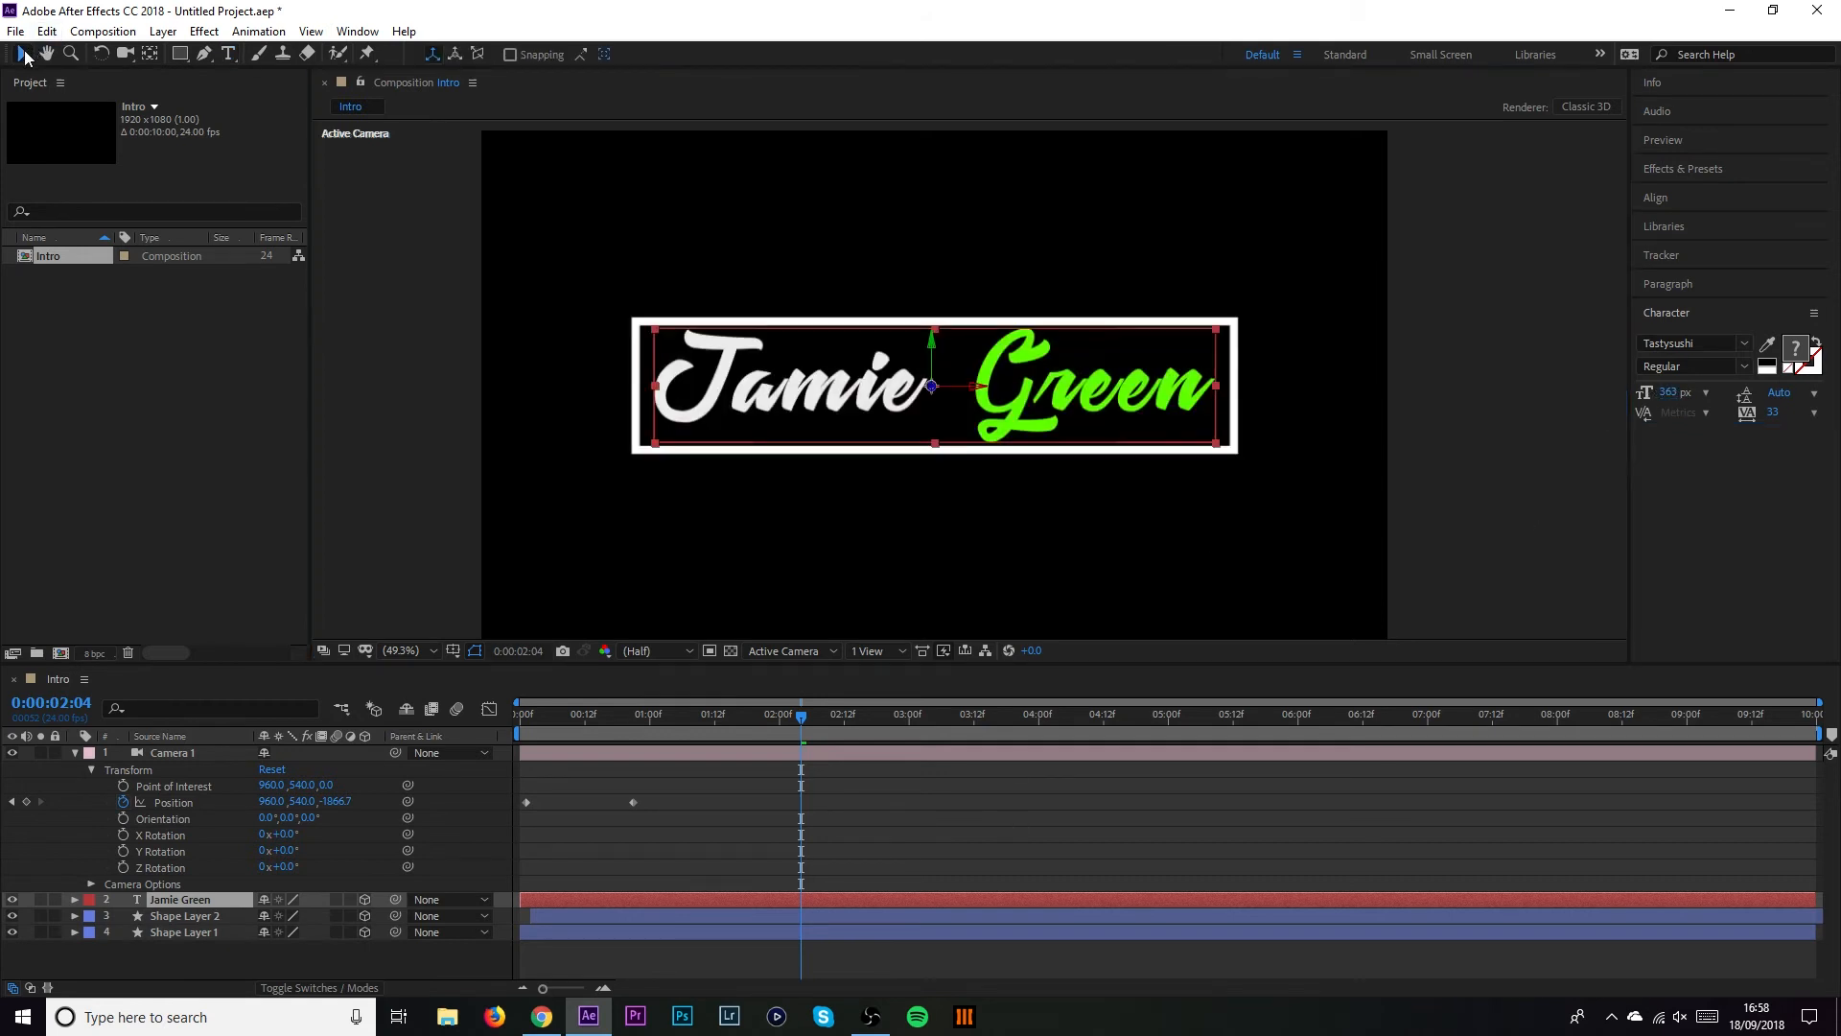
click(383, 333)
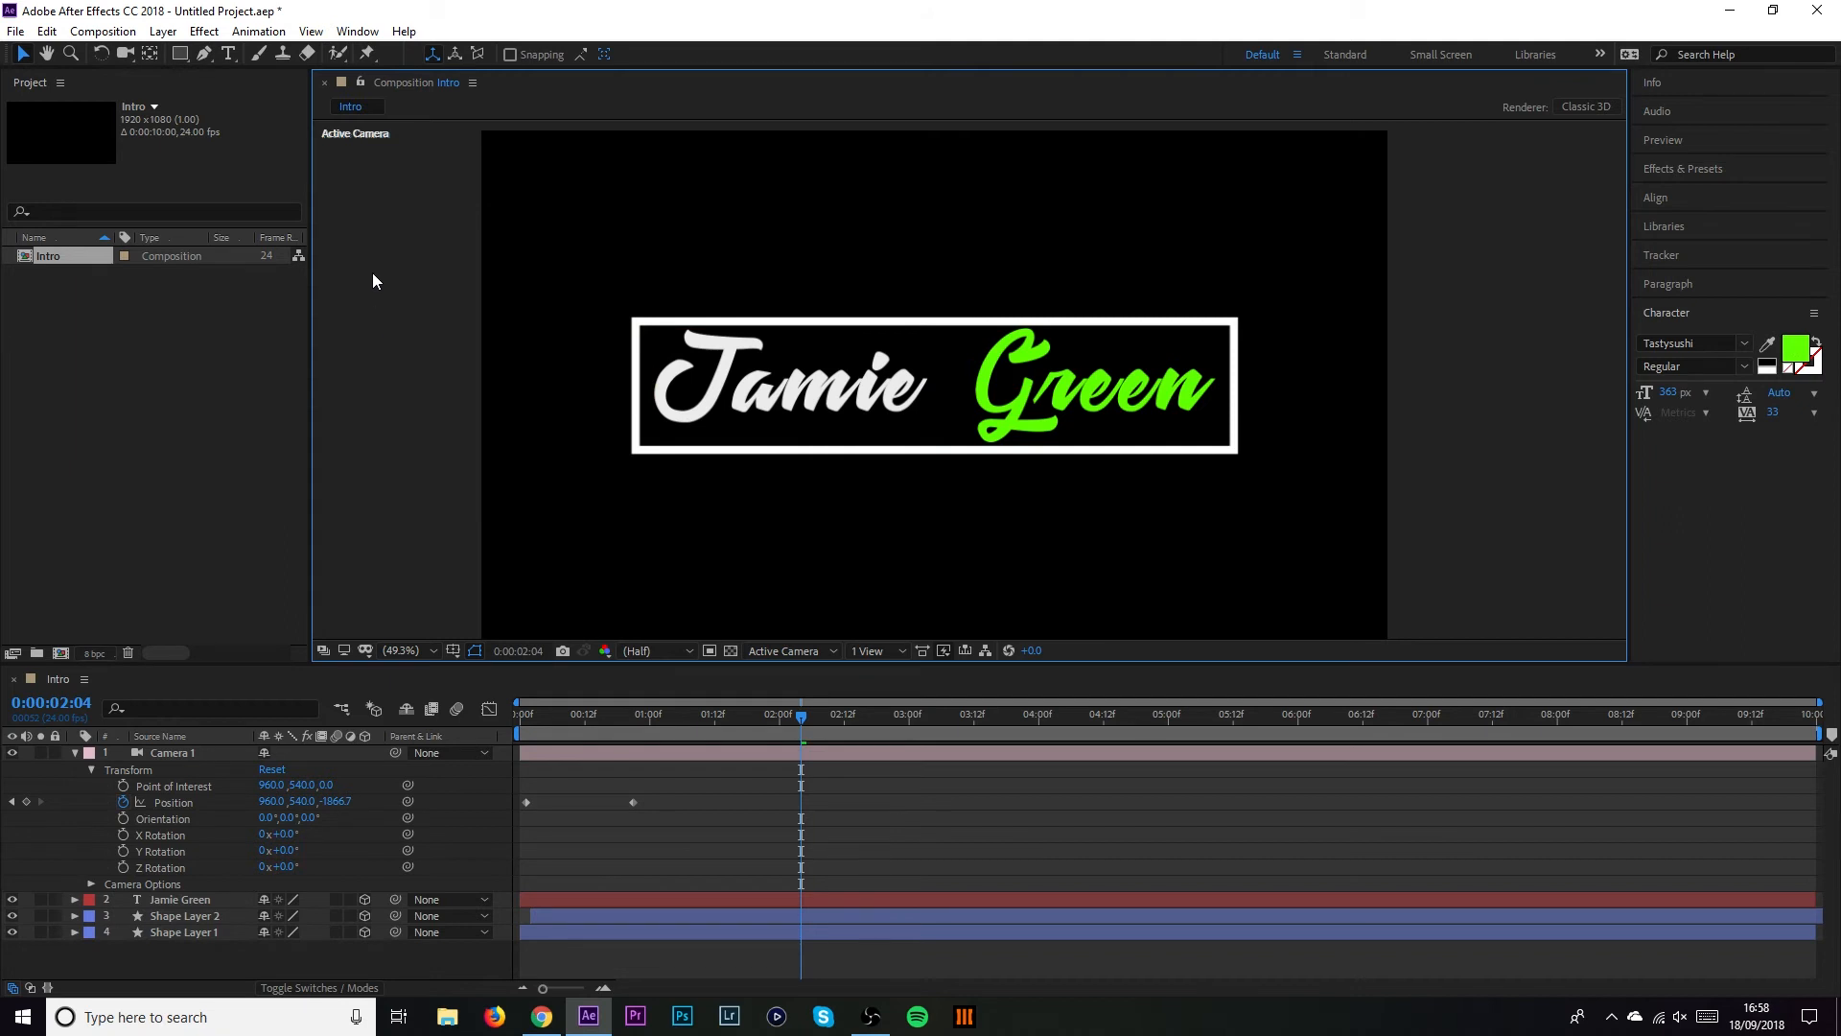